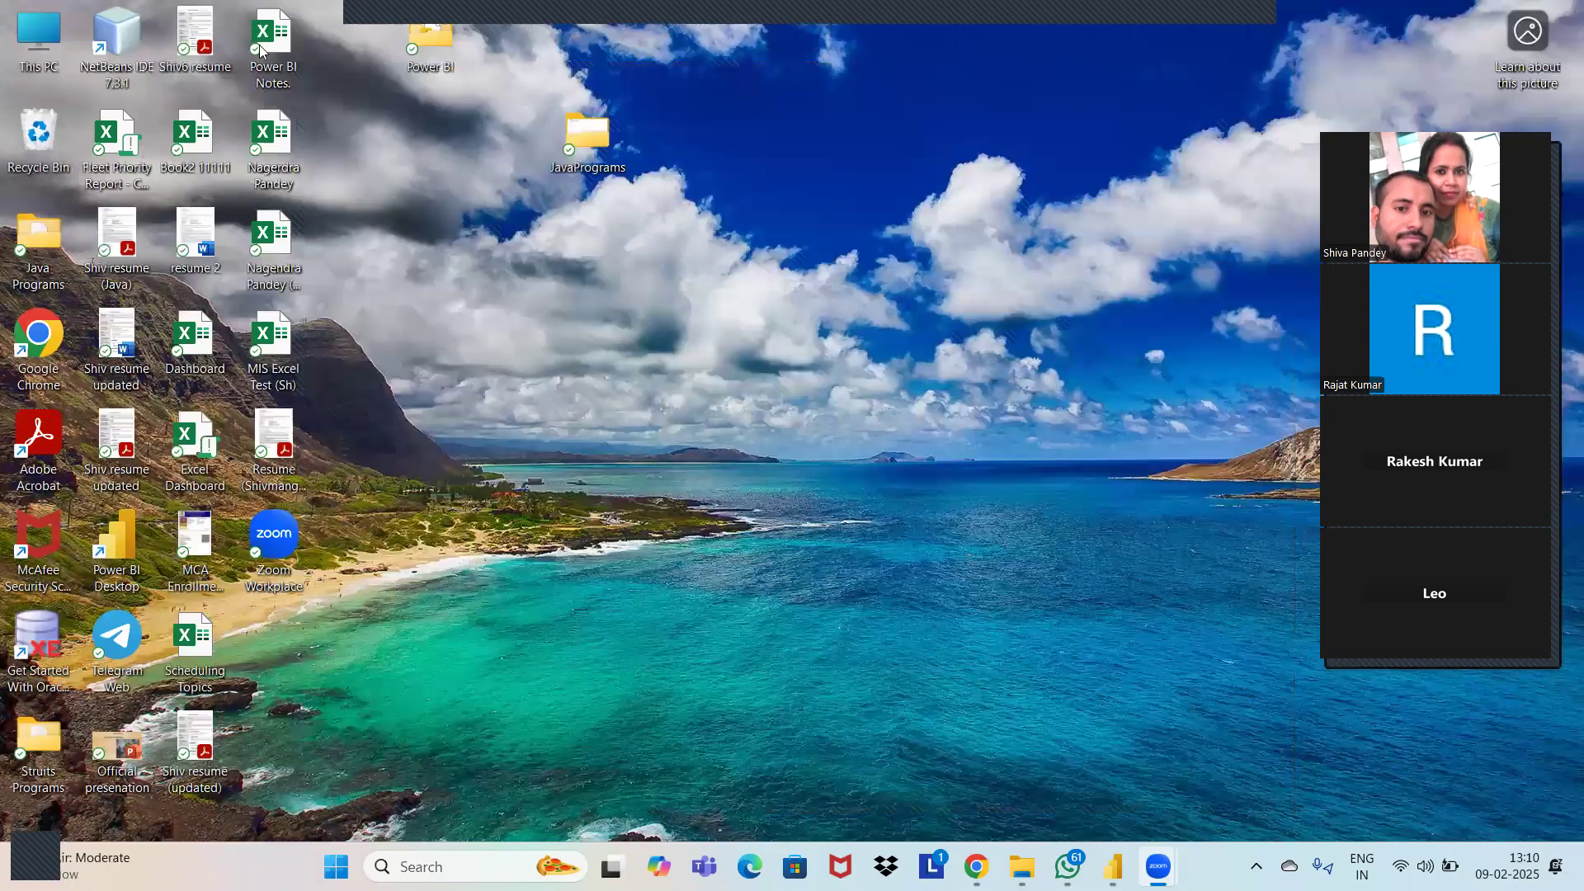
Open the Power BI Notes workbook, and in Power BI Desktop delete the Total hours by Country and Years chart from Page 1.
{"action": "double_click", "coordinate": [259, 45]}
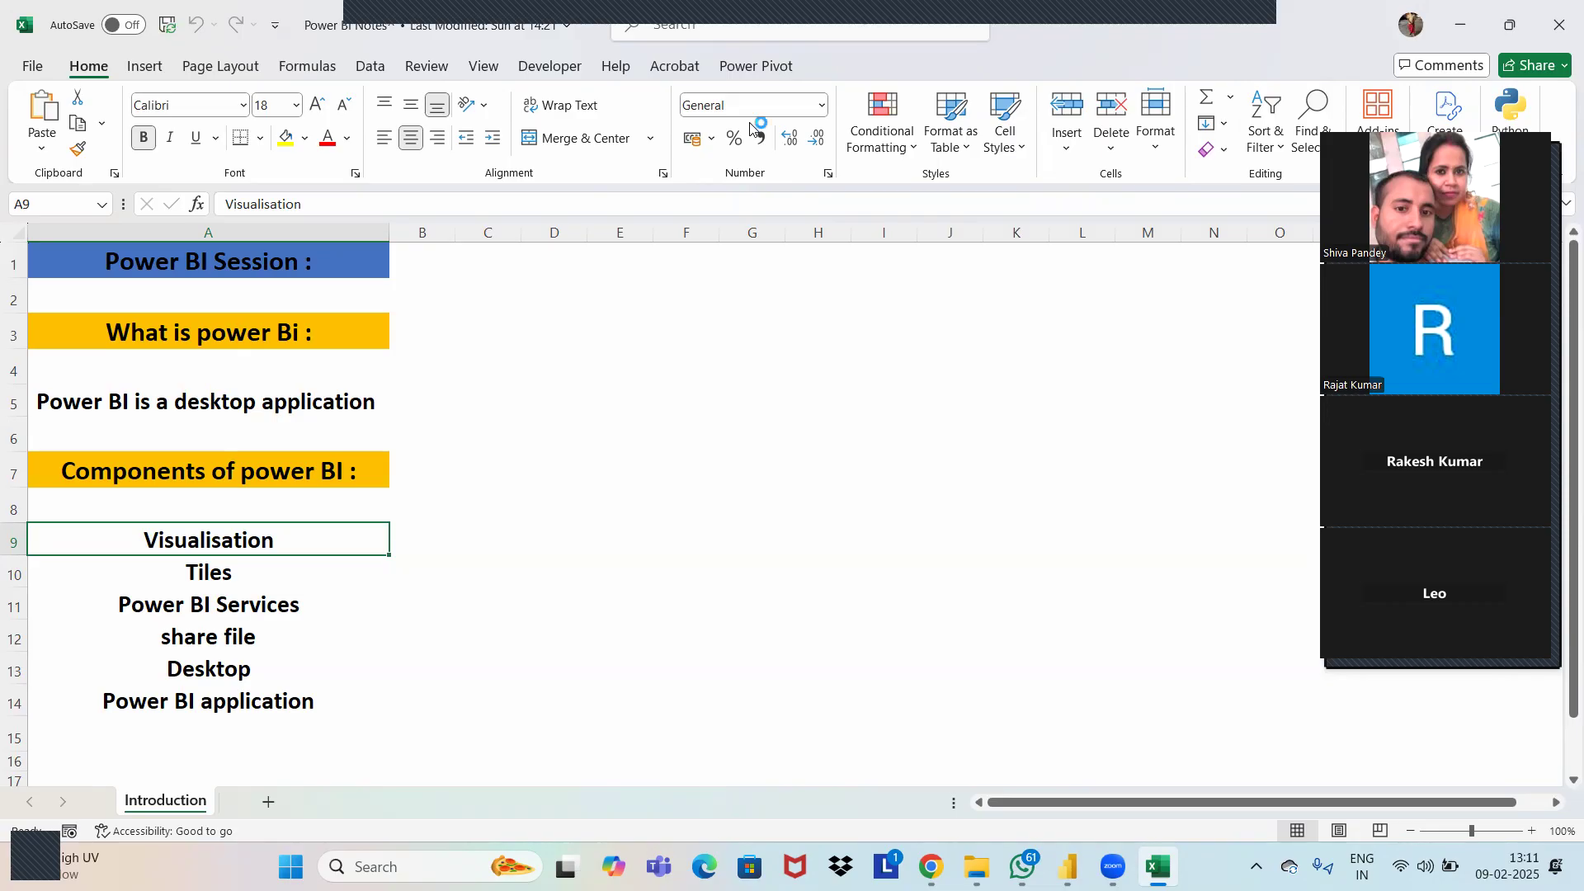
{"action": "left_click", "coordinate": [1067, 866]}
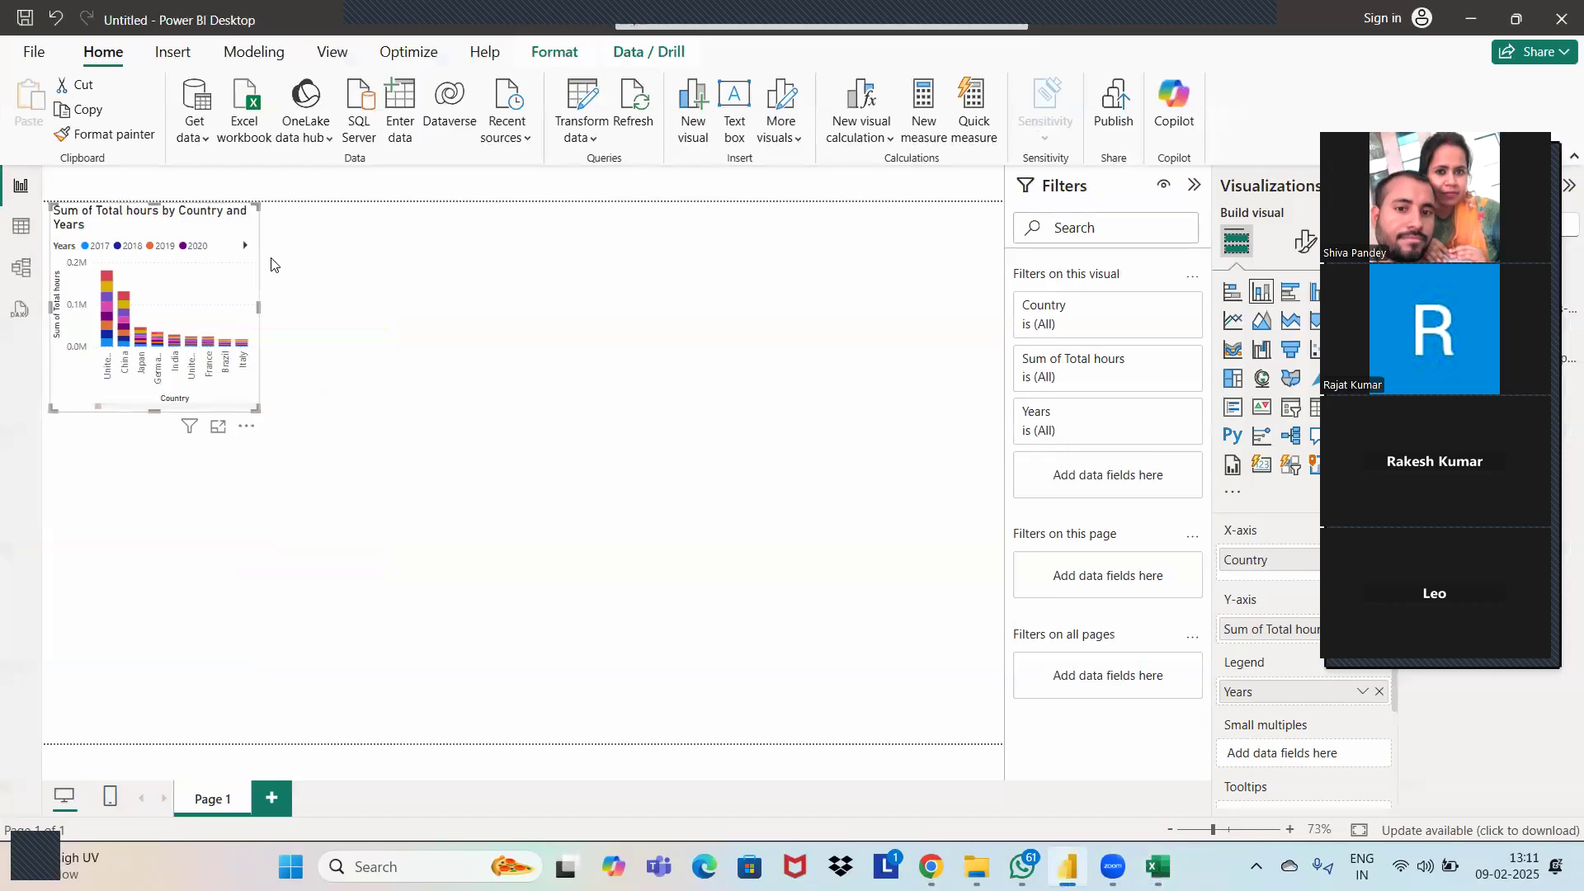
{"action": "key", "text": "Delete"}
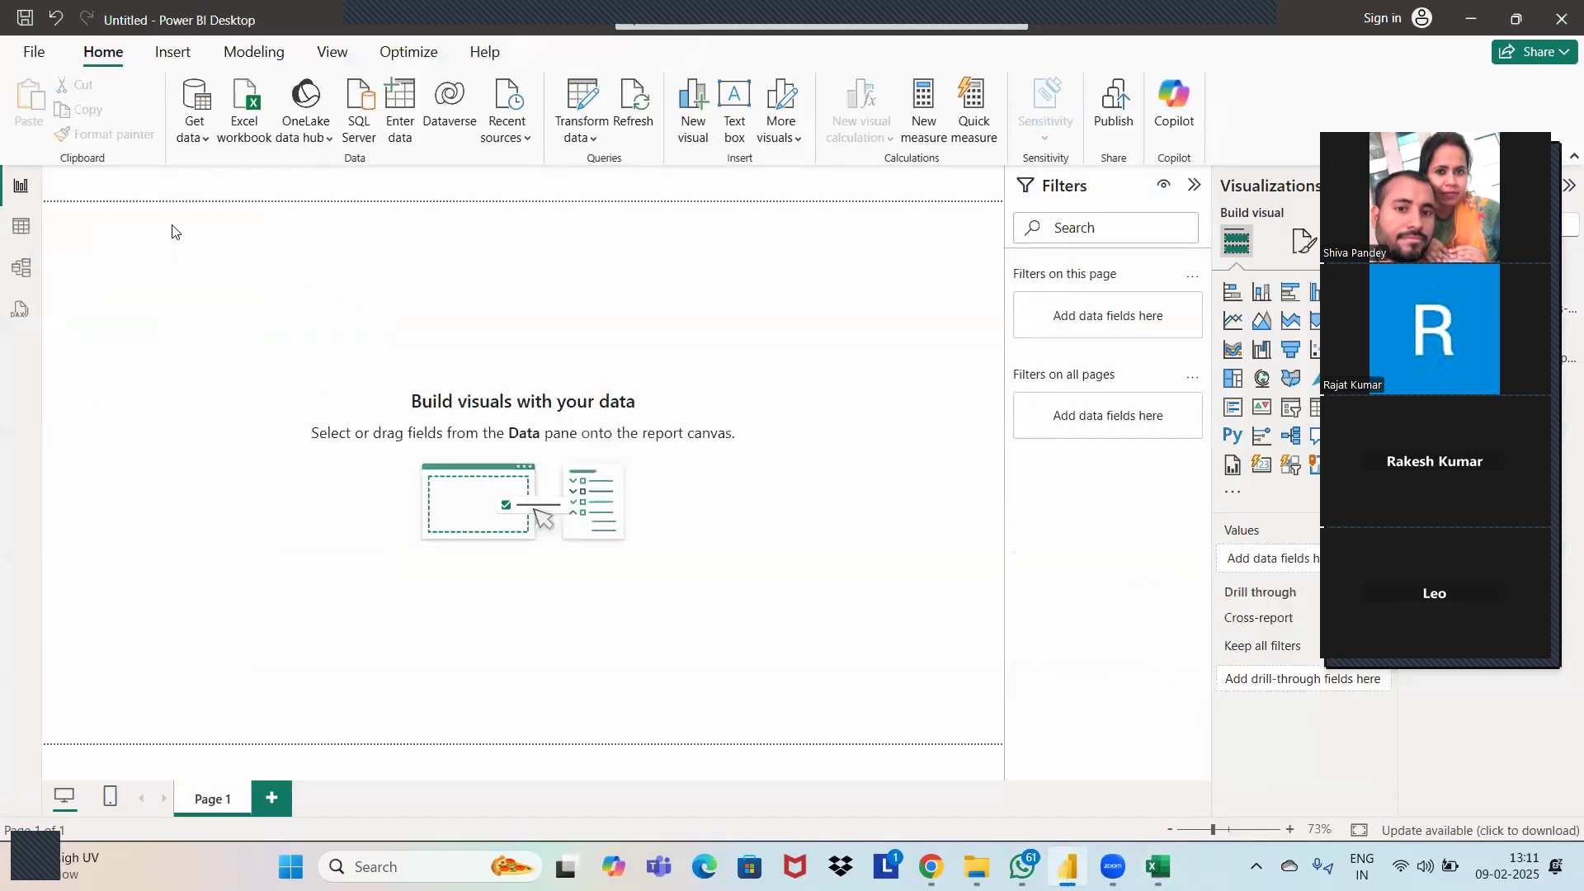
{"action": "left_click_drag", "start_coordinate": [350, 216], "coordinate": [998, 745]}
Bring up the Excel notes again, and minimize both the notes workbook and the Power BI report window.
{"action": "left_click", "coordinate": [1158, 866]}
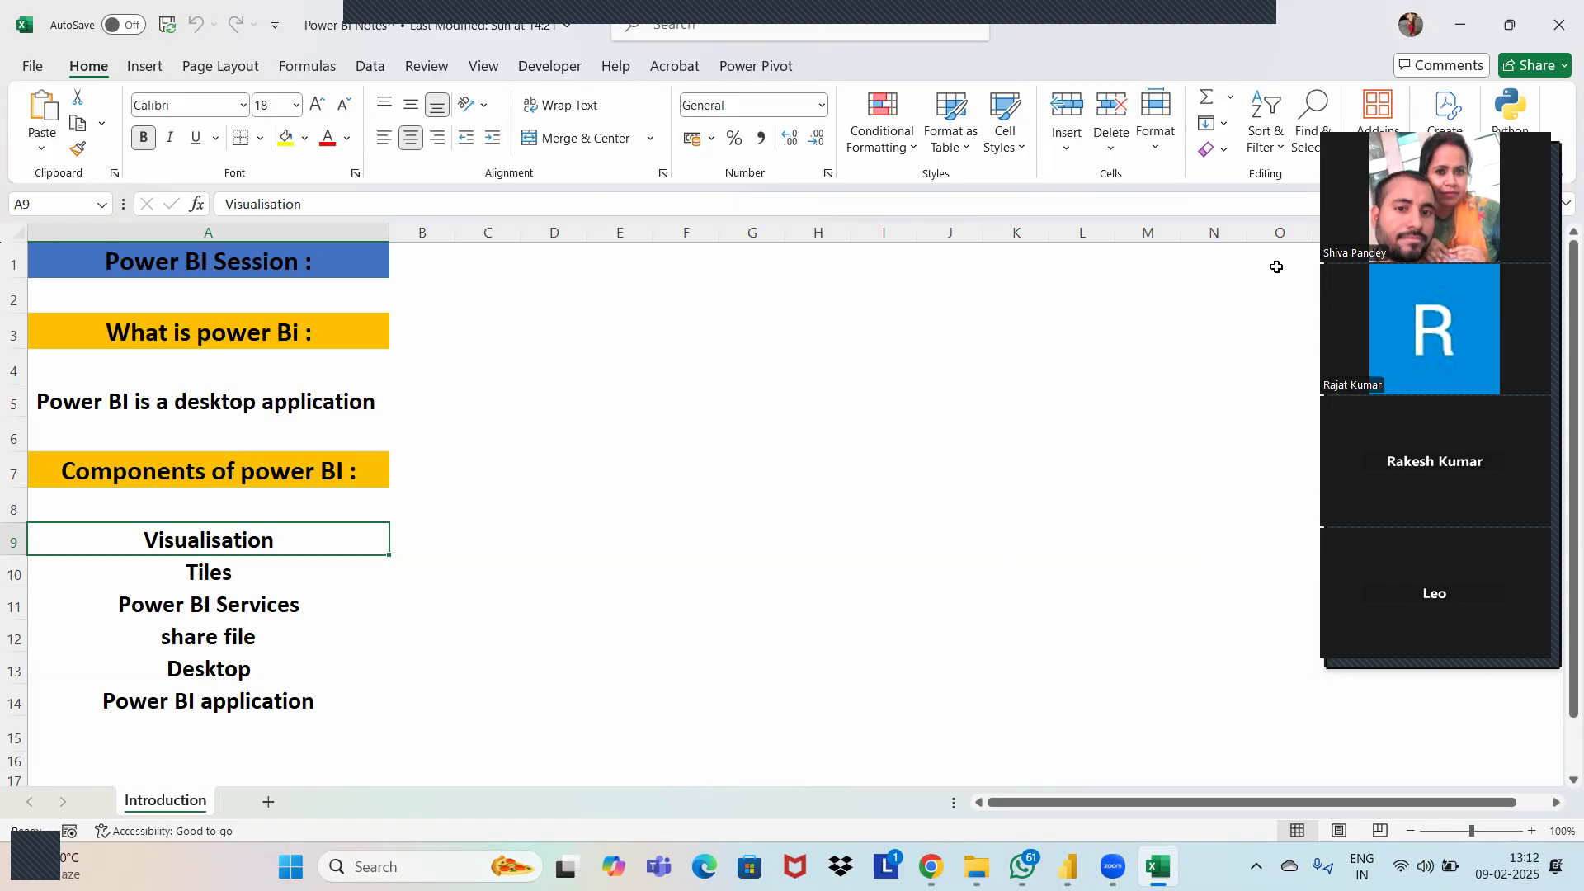
{"action": "left_click", "coordinate": [1458, 31]}
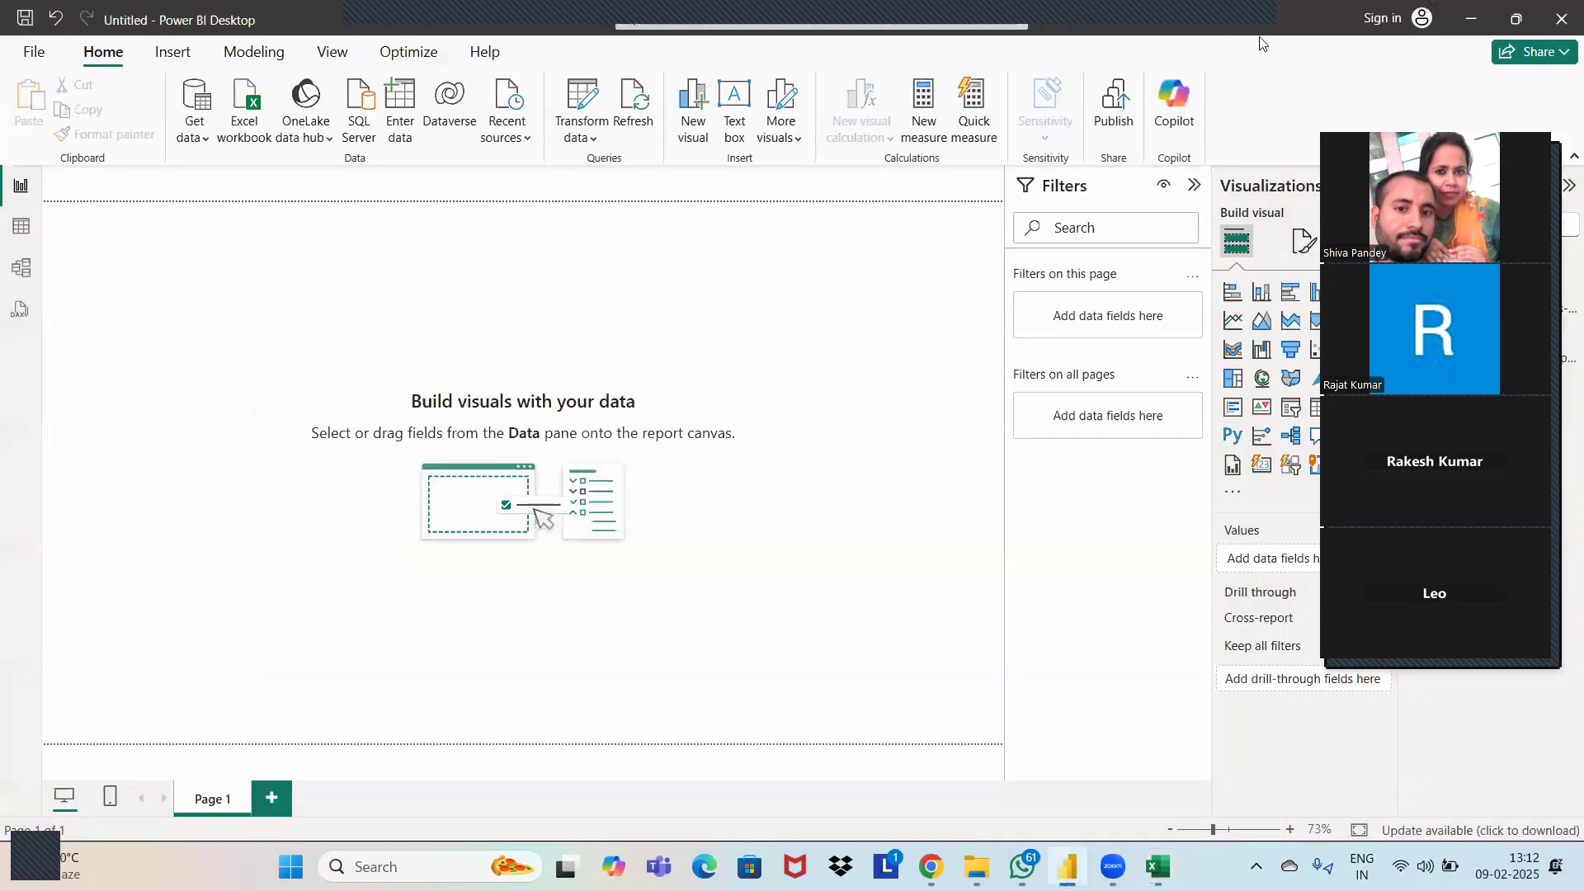
{"action": "left_click", "coordinate": [1470, 16]}
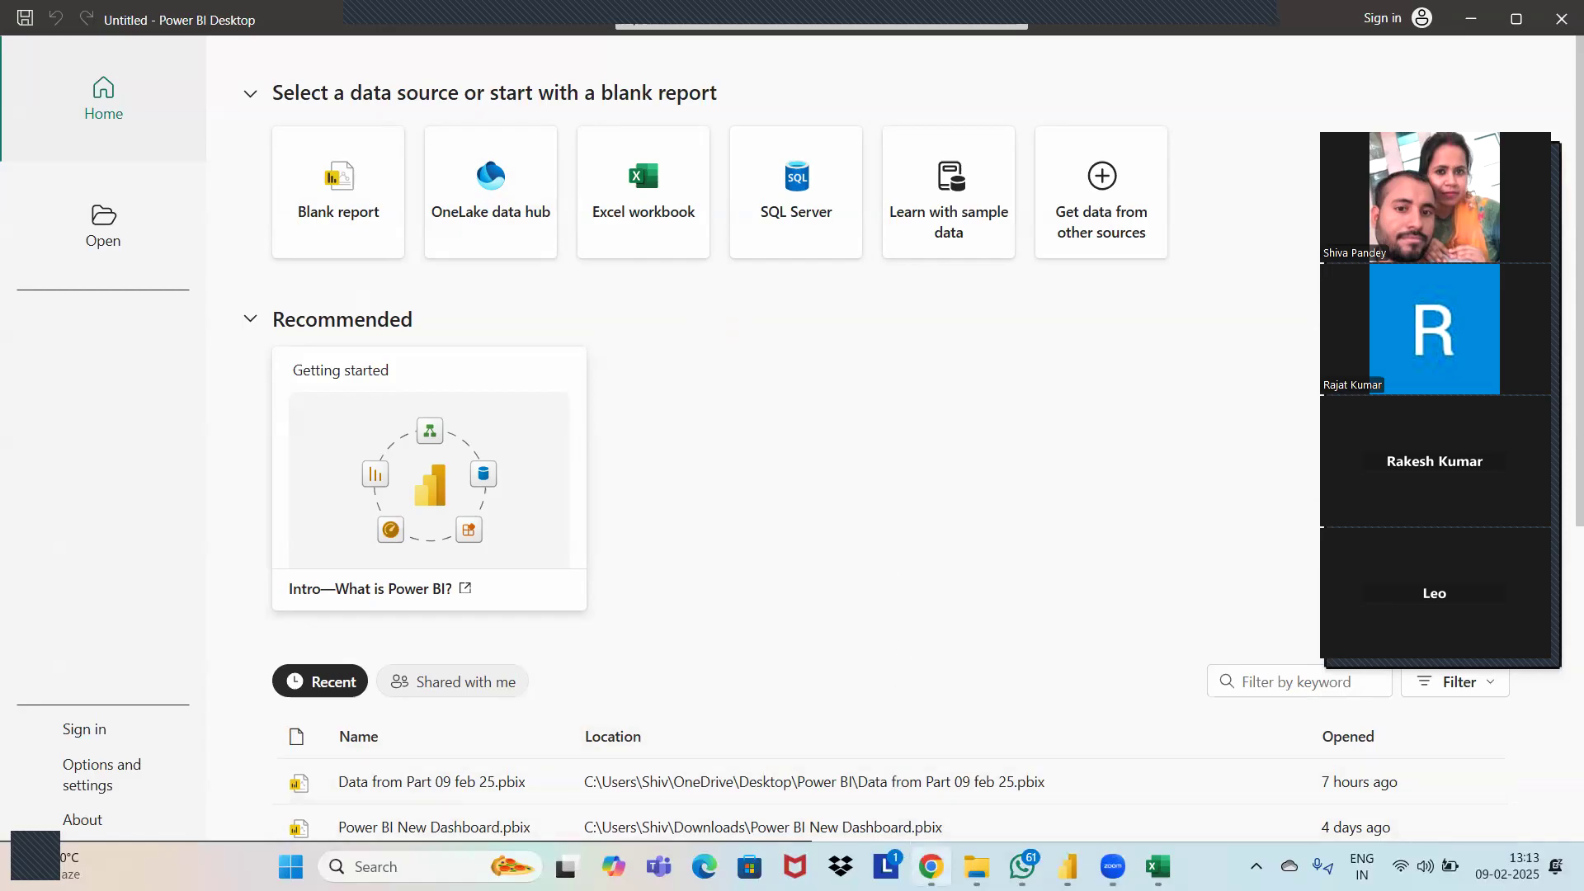
Switch to Chrome and open a new tab for a Google search.
{"action": "left_click", "coordinate": [930, 866]}
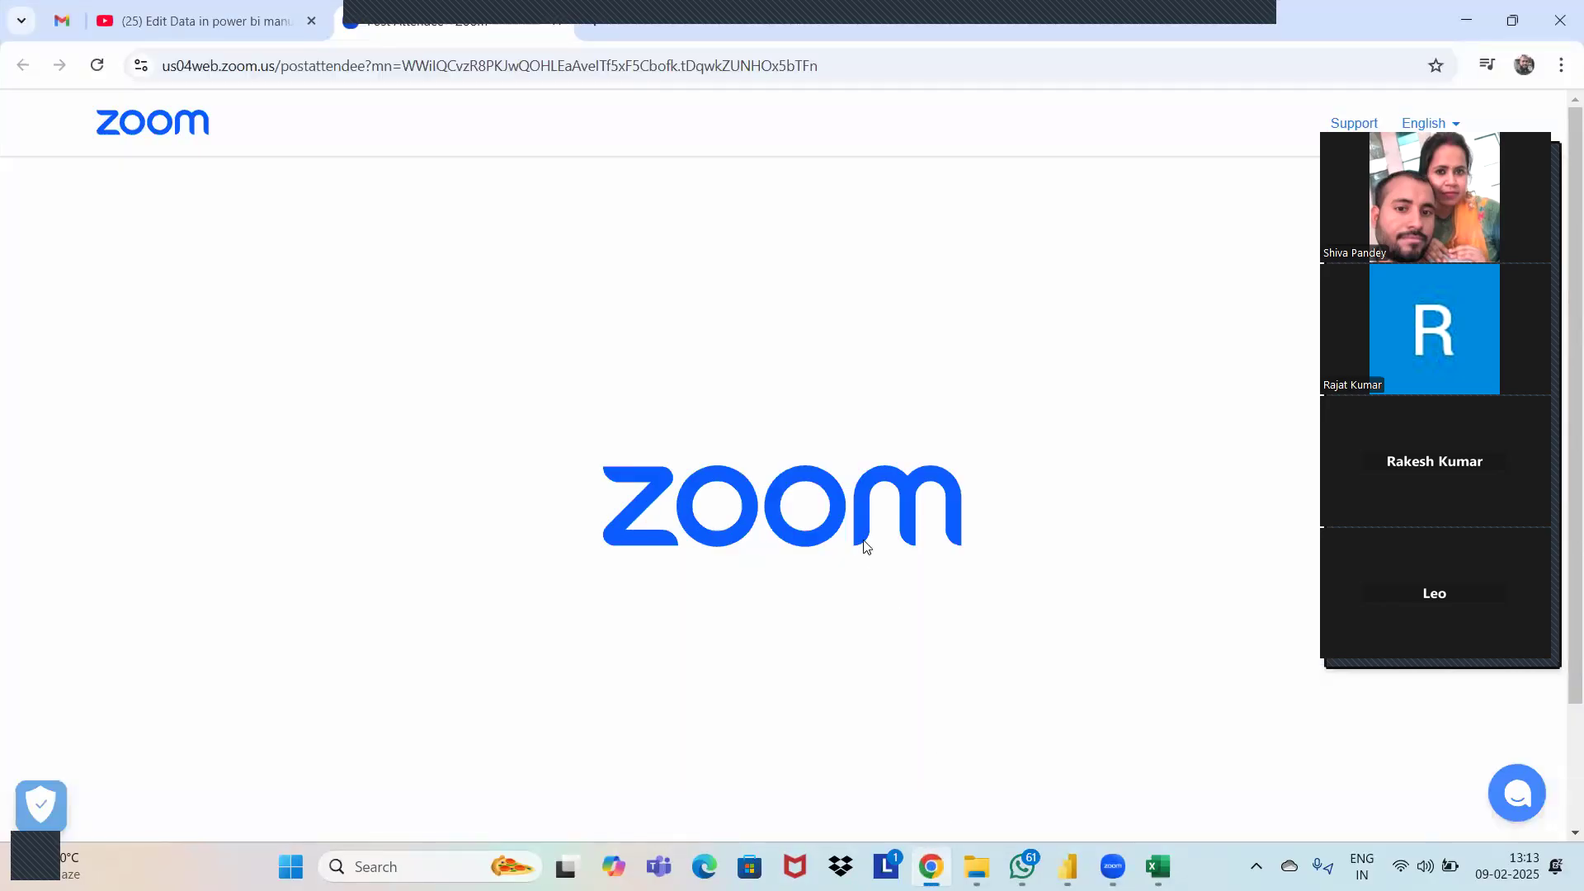
{"action": "left_click", "coordinate": [601, 25]}
{"action": "left_click", "coordinate": [675, 424]}
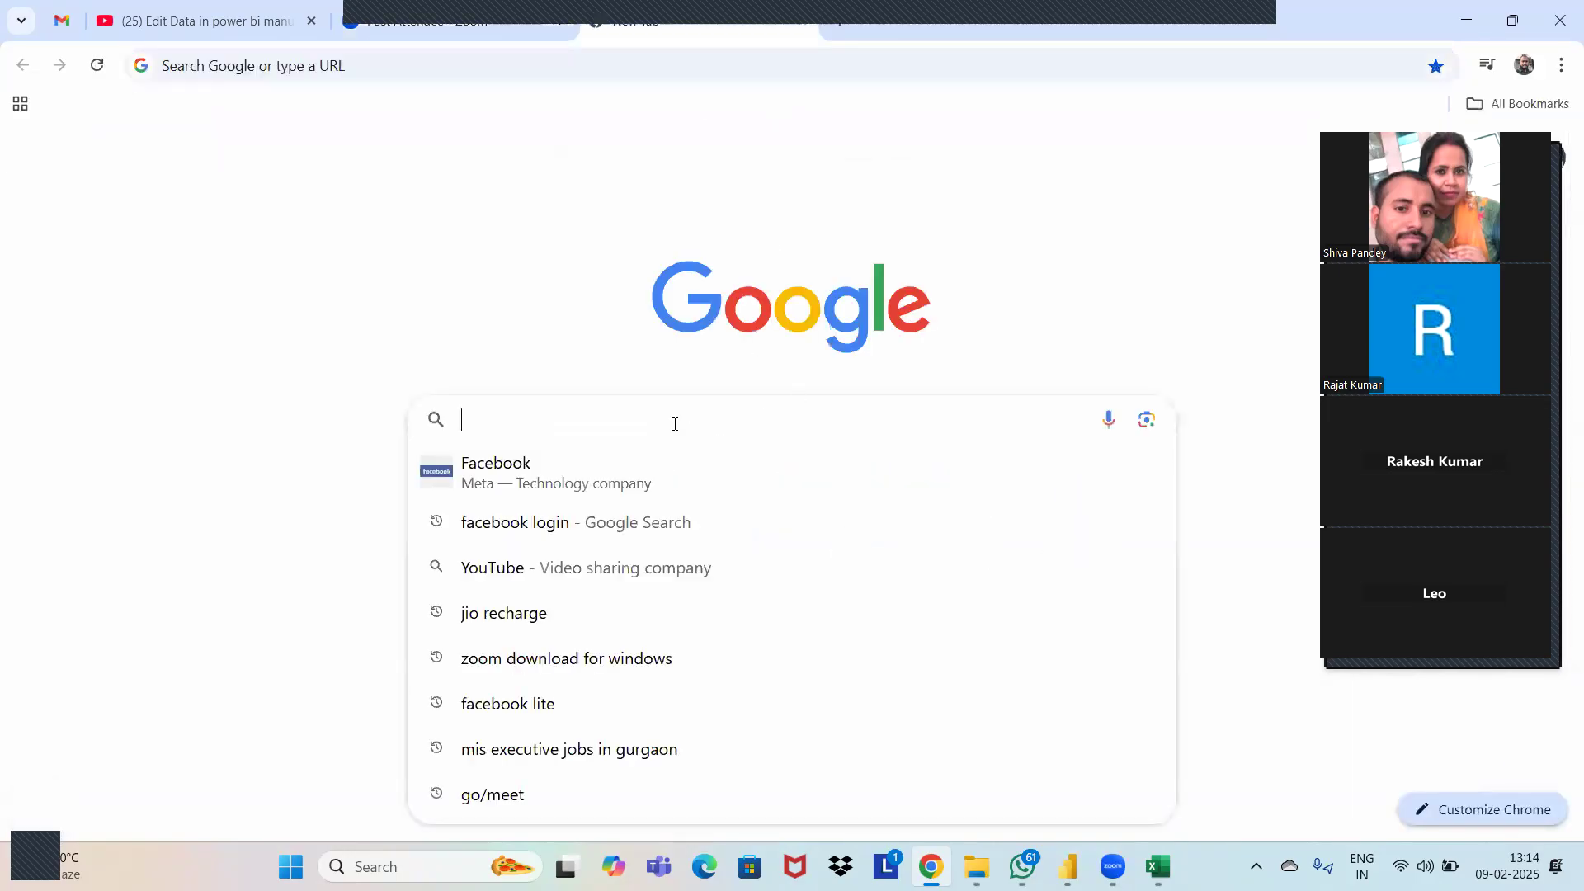
{"action": "type", "text": "global"}
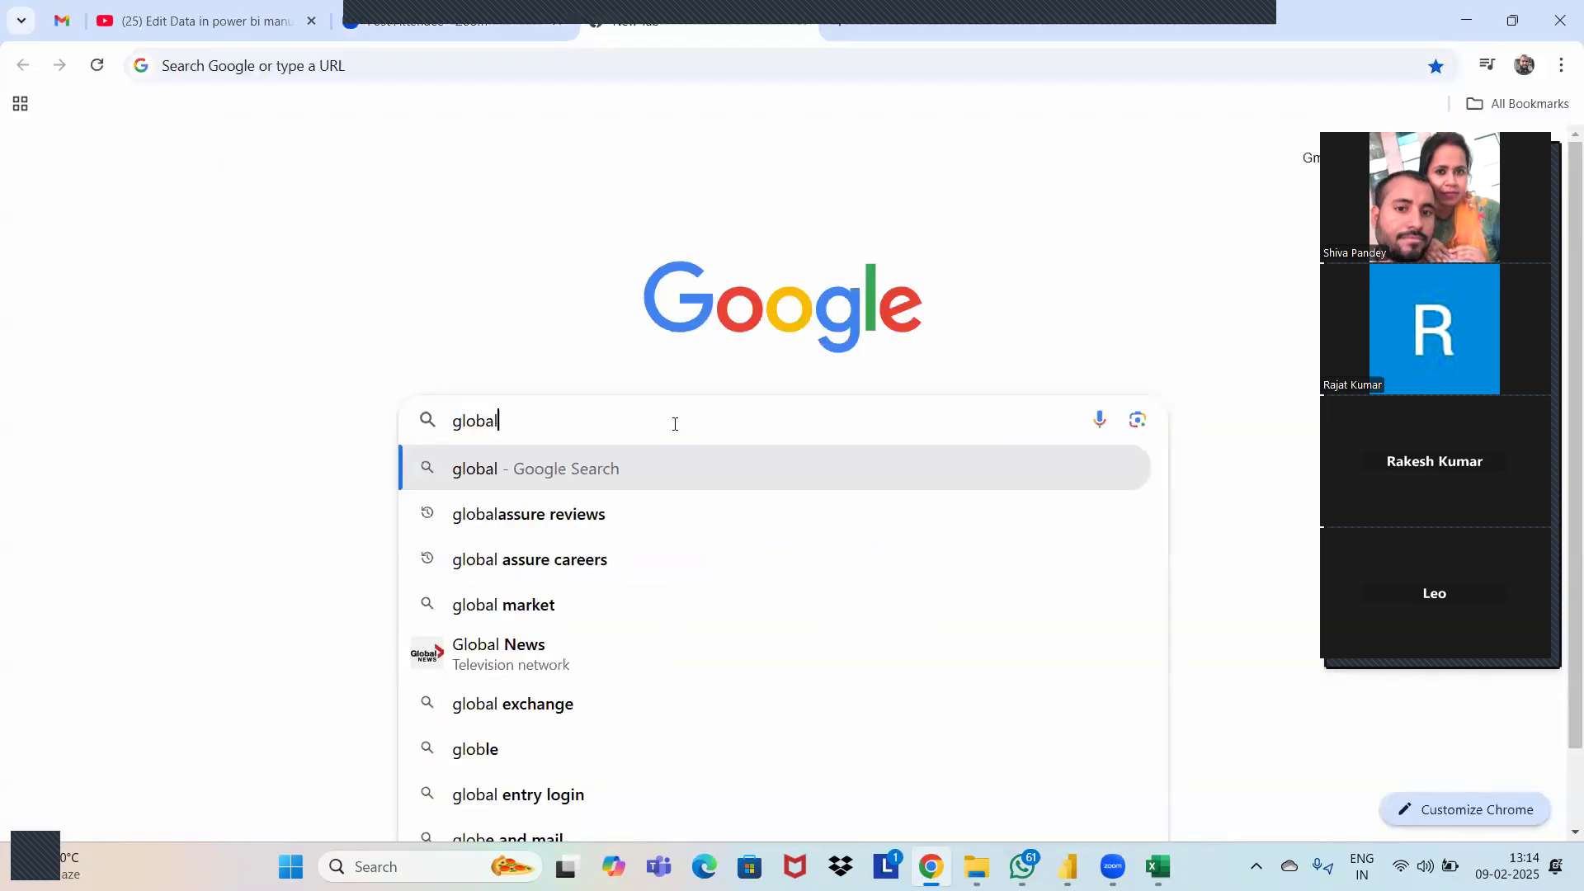
{"action": "type", "text": " data"}
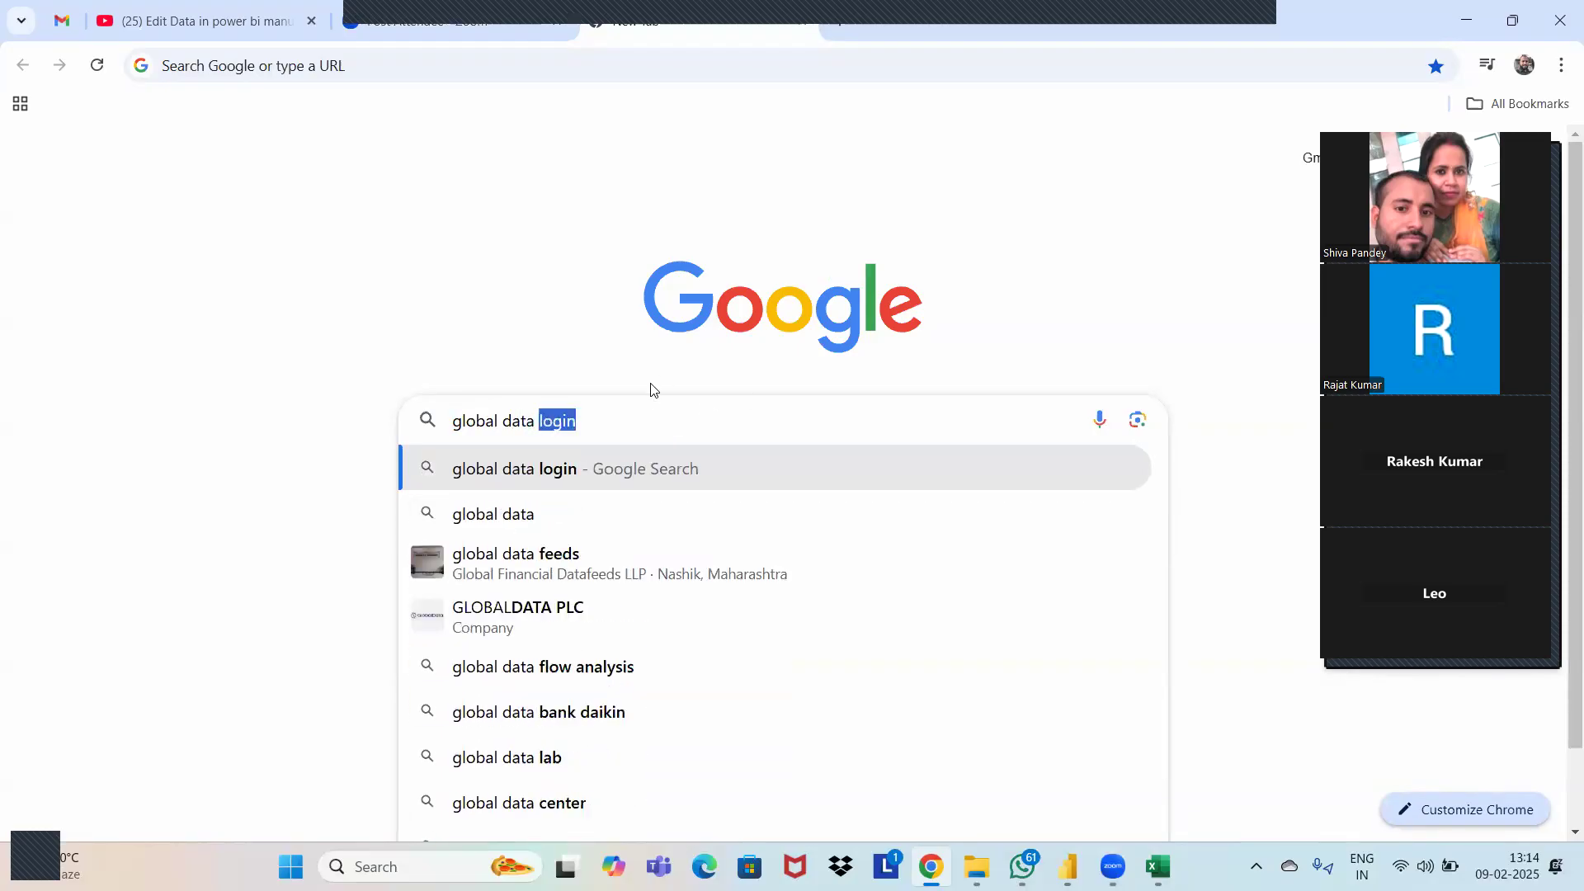
{"action": "key", "text": "BackSpace"}
{"action": "key", "text": "BackSpace"}
{"action": "key", "text": "BackSpace"}
{"action": "key", "text": "BackSpace"}
{"action": "key", "text": "BackSpace"}
{"action": "key", "text": "BackSpace"}
{"action": "key", "text": "BackSpace"}
{"action": "key", "text": "BackSpace"}
{"action": "key", "text": "BackSpace"}
{"action": "key", "text": "BackSpace"}
{"action": "key", "text": "BackSpace"}
{"action": "key", "text": "BackSpace"}
{"action": "key", "text": "BackSpace"}
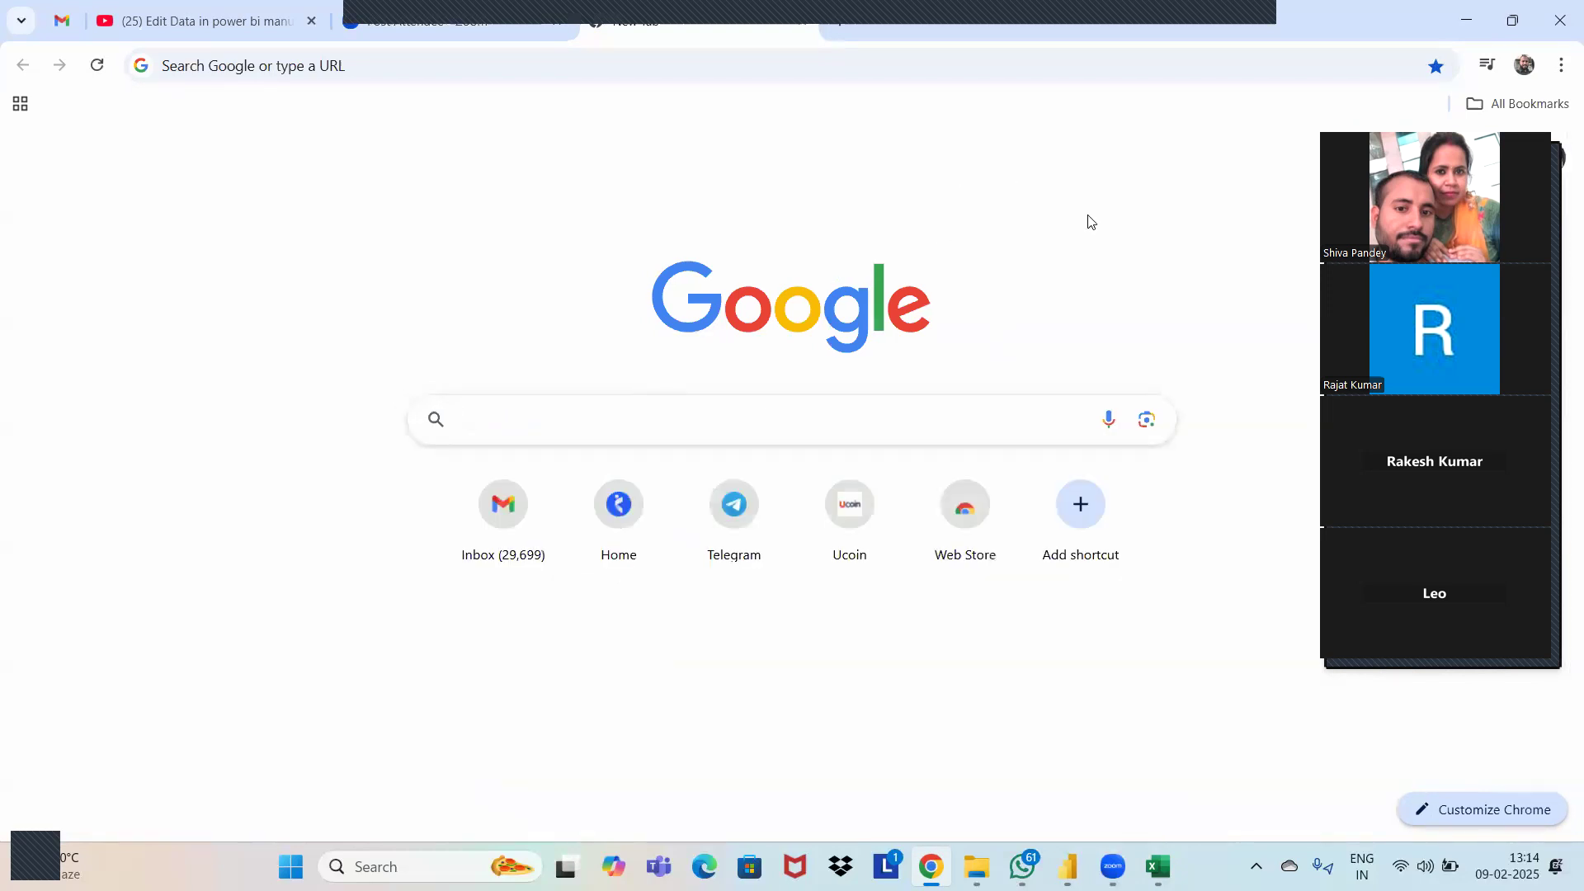
Search Google for "oulook database".
{"action": "left_click", "coordinate": [700, 424]}
{"action": "type", "text": "oi"}
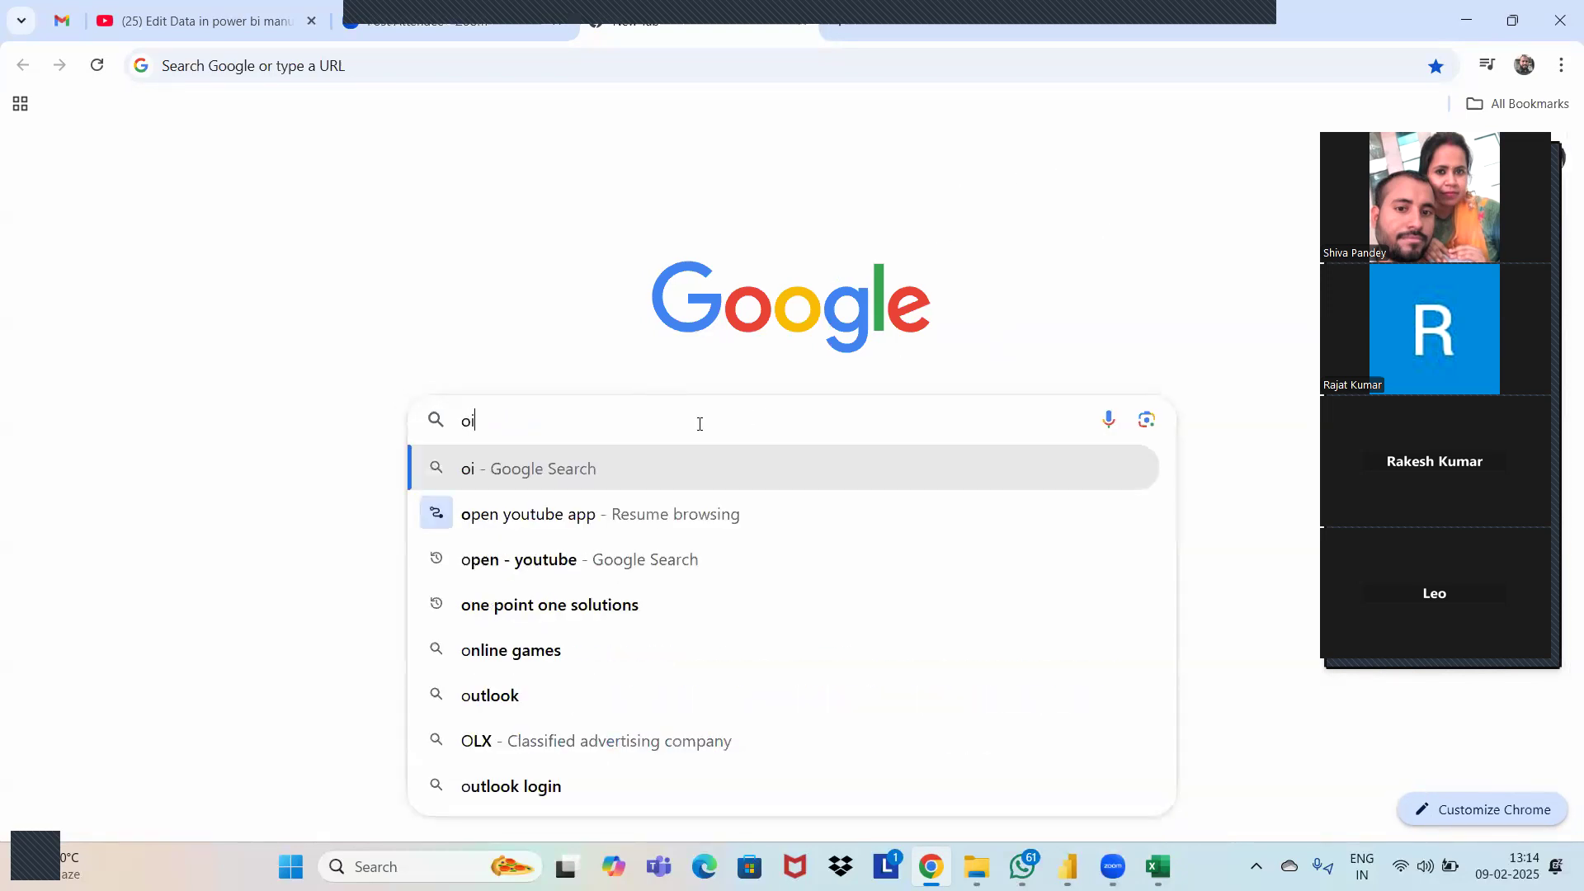
{"action": "key", "text": "BackSpace"}
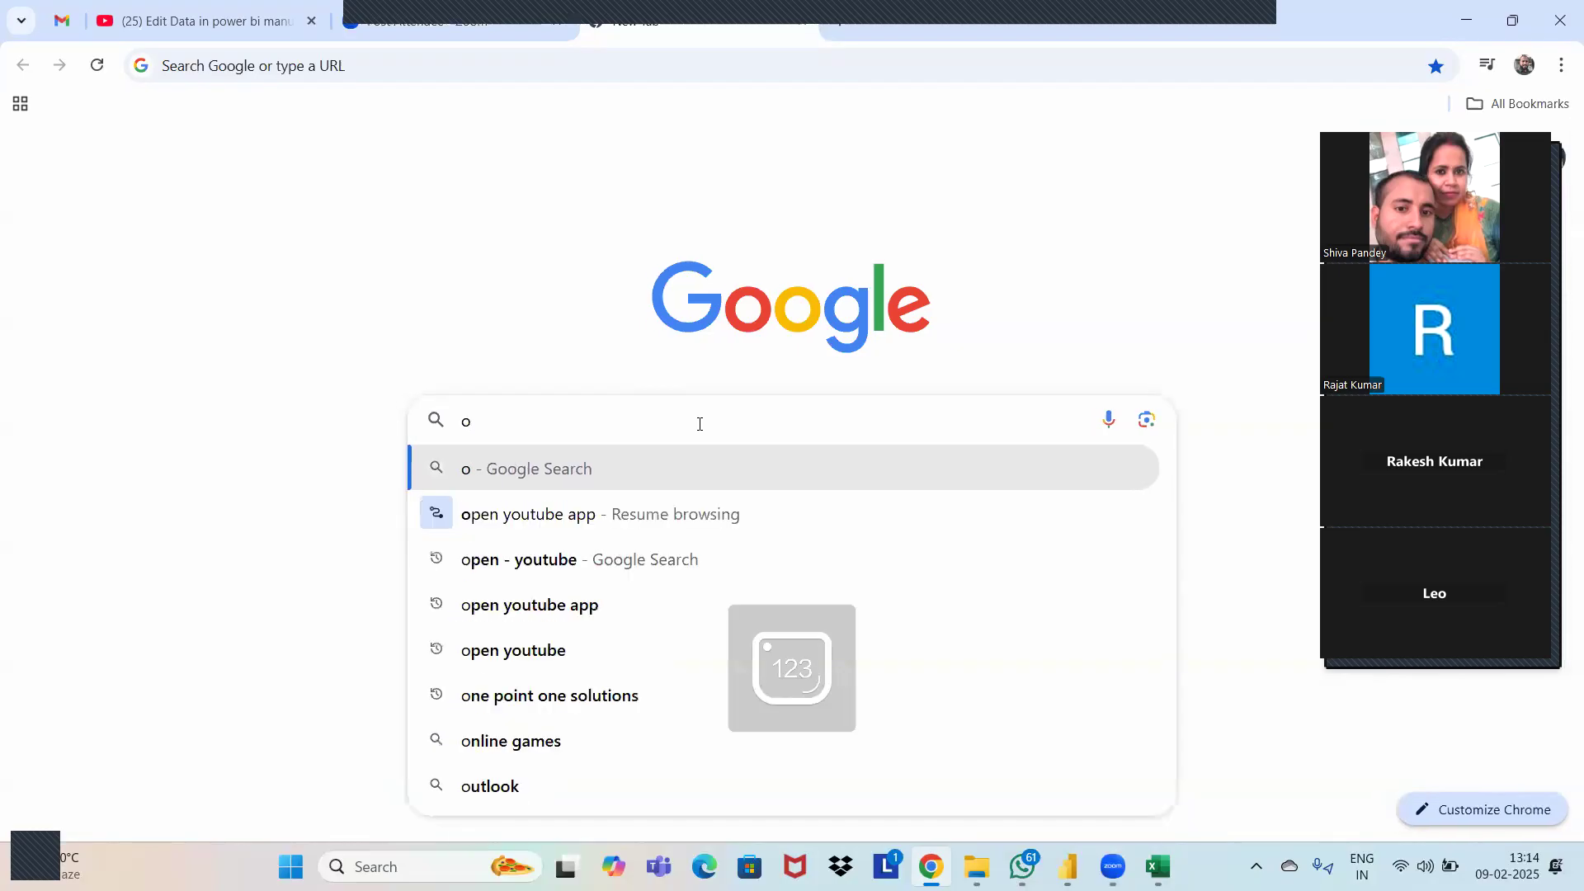
{"action": "type", "text": "ulp"}
{"action": "key", "text": "BackSpace"}
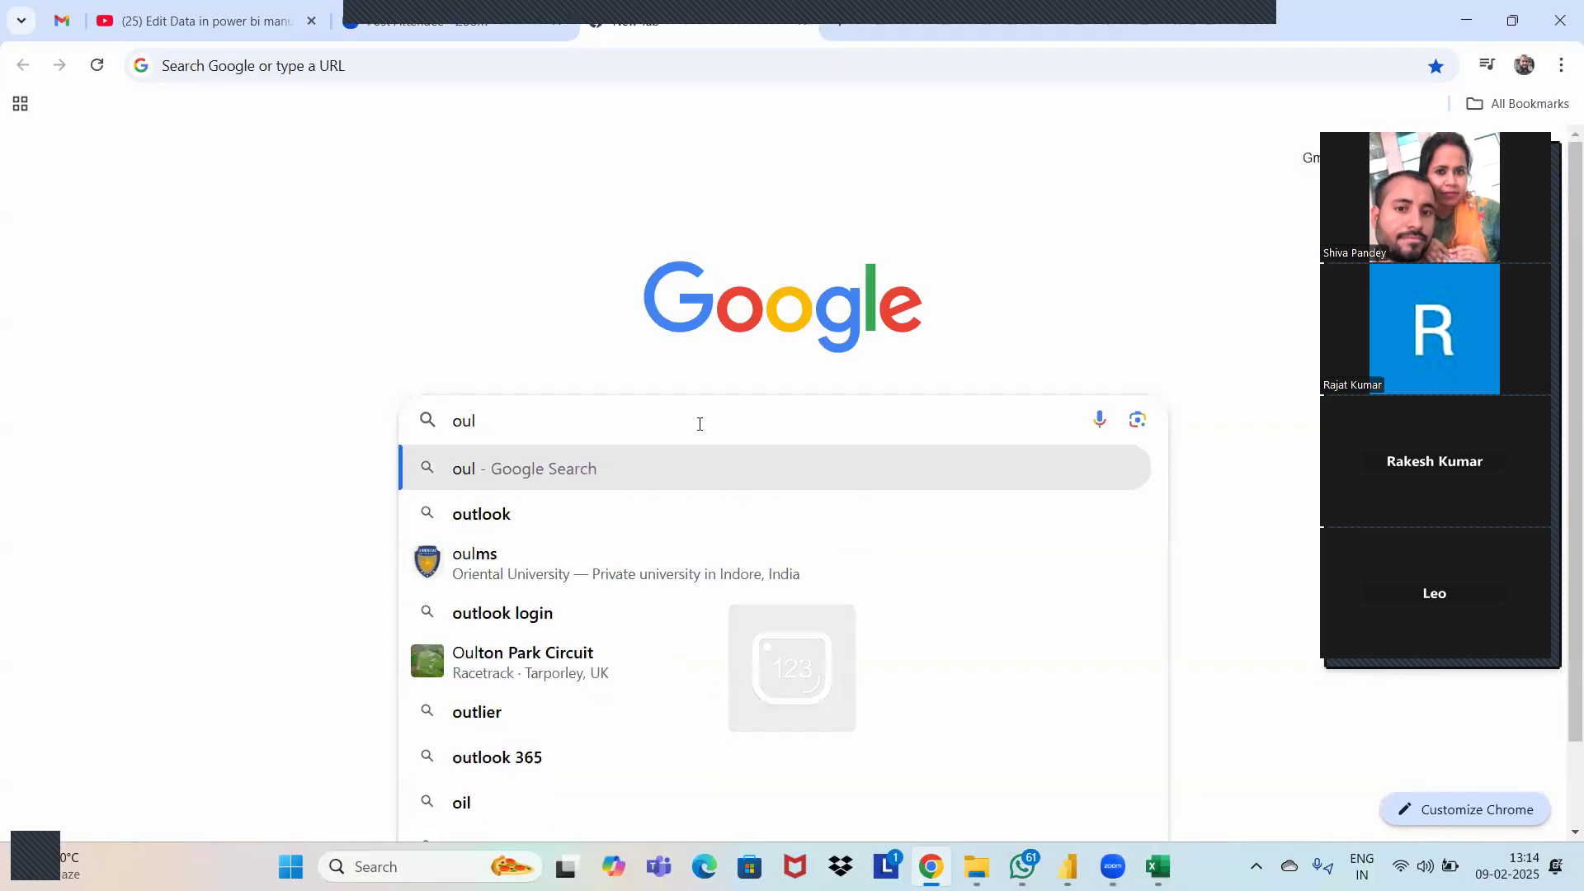
{"action": "type", "text": "ook "}
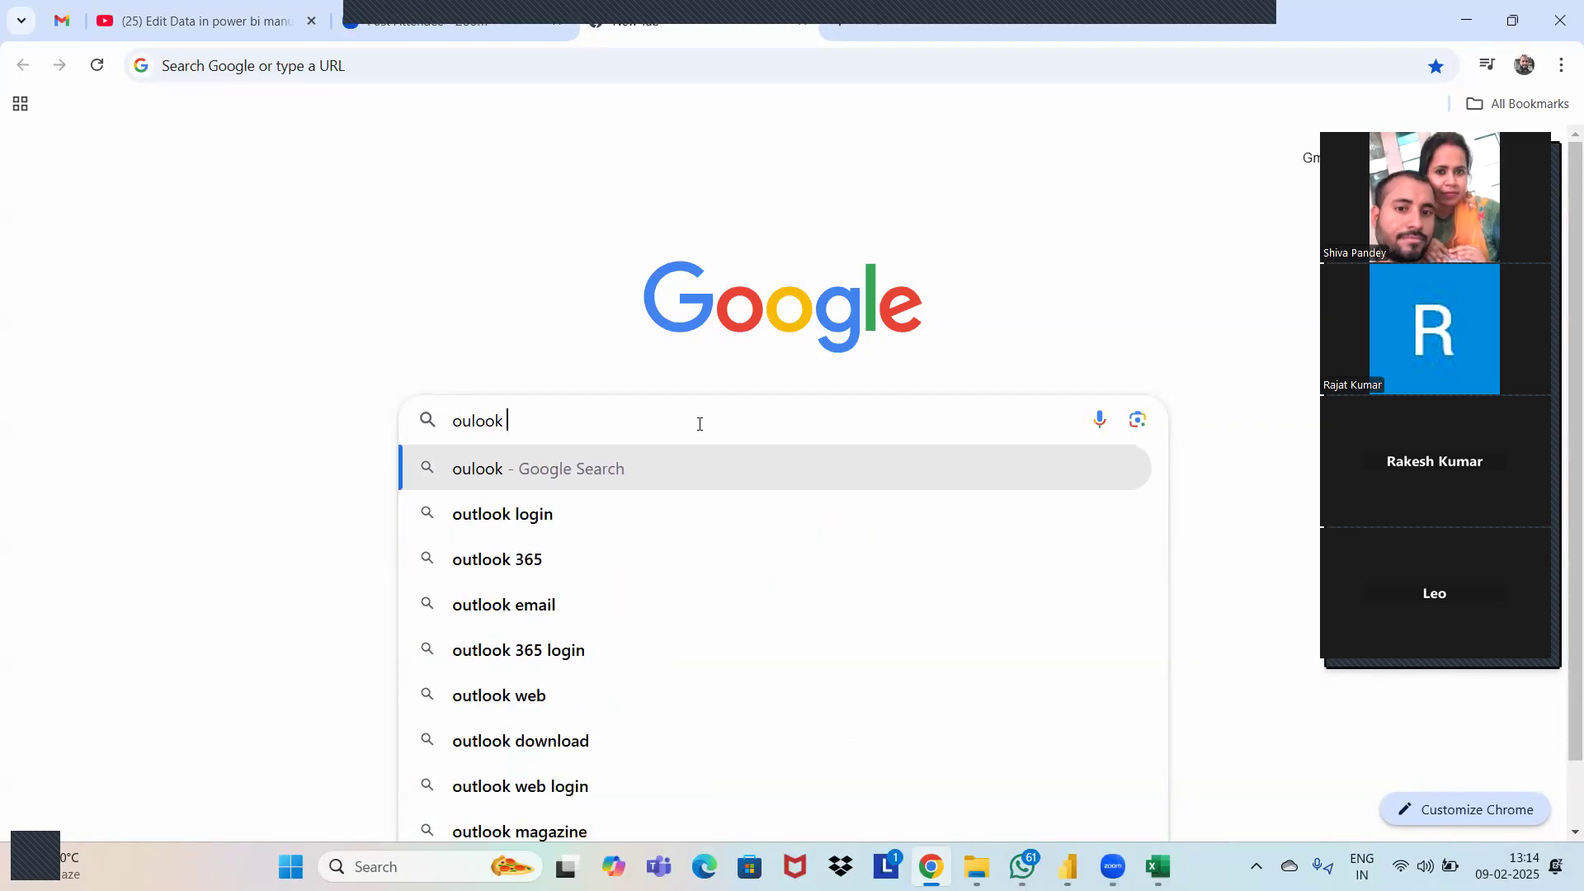
{"action": "type", "text": "data"}
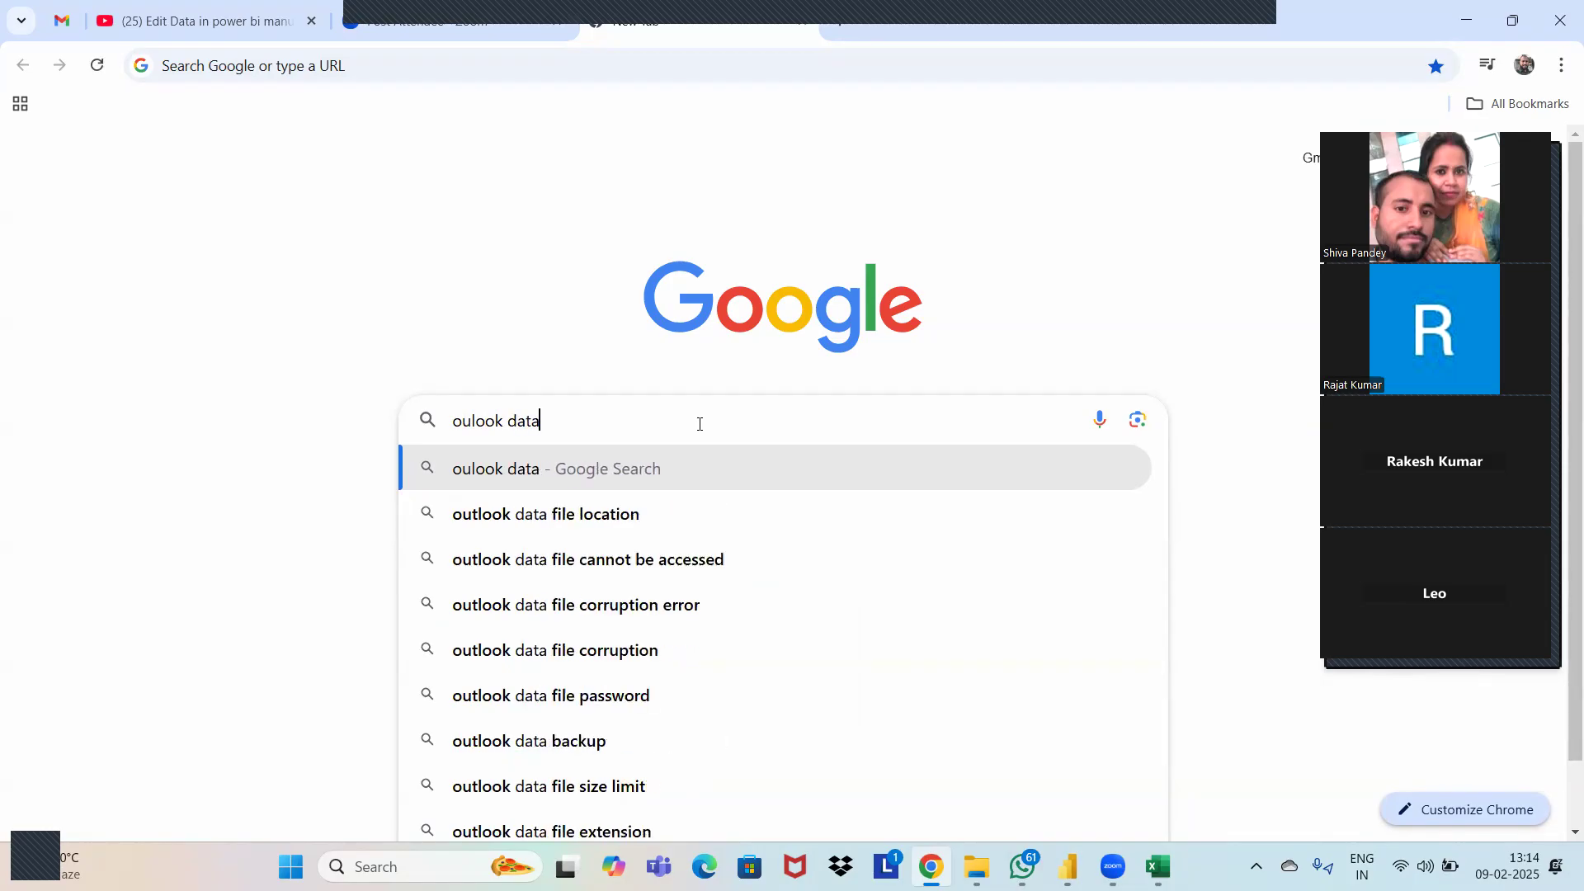
{"action": "type", "text": "base"}
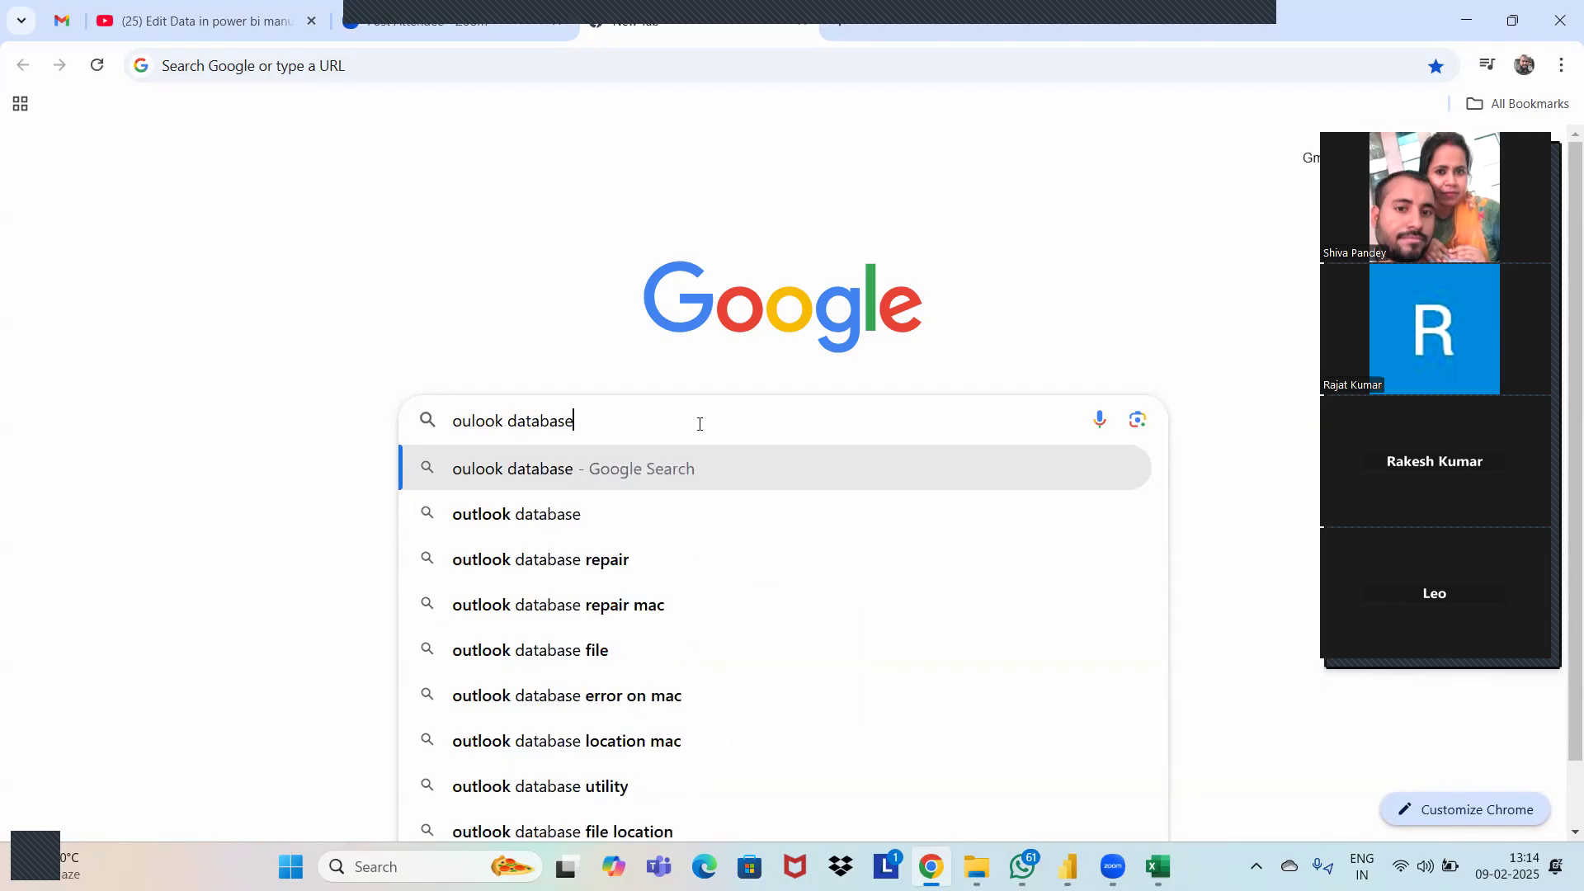
{"action": "scroll", "coordinate": [748, 534], "scroll_direction": "down", "scroll_amount": 1}
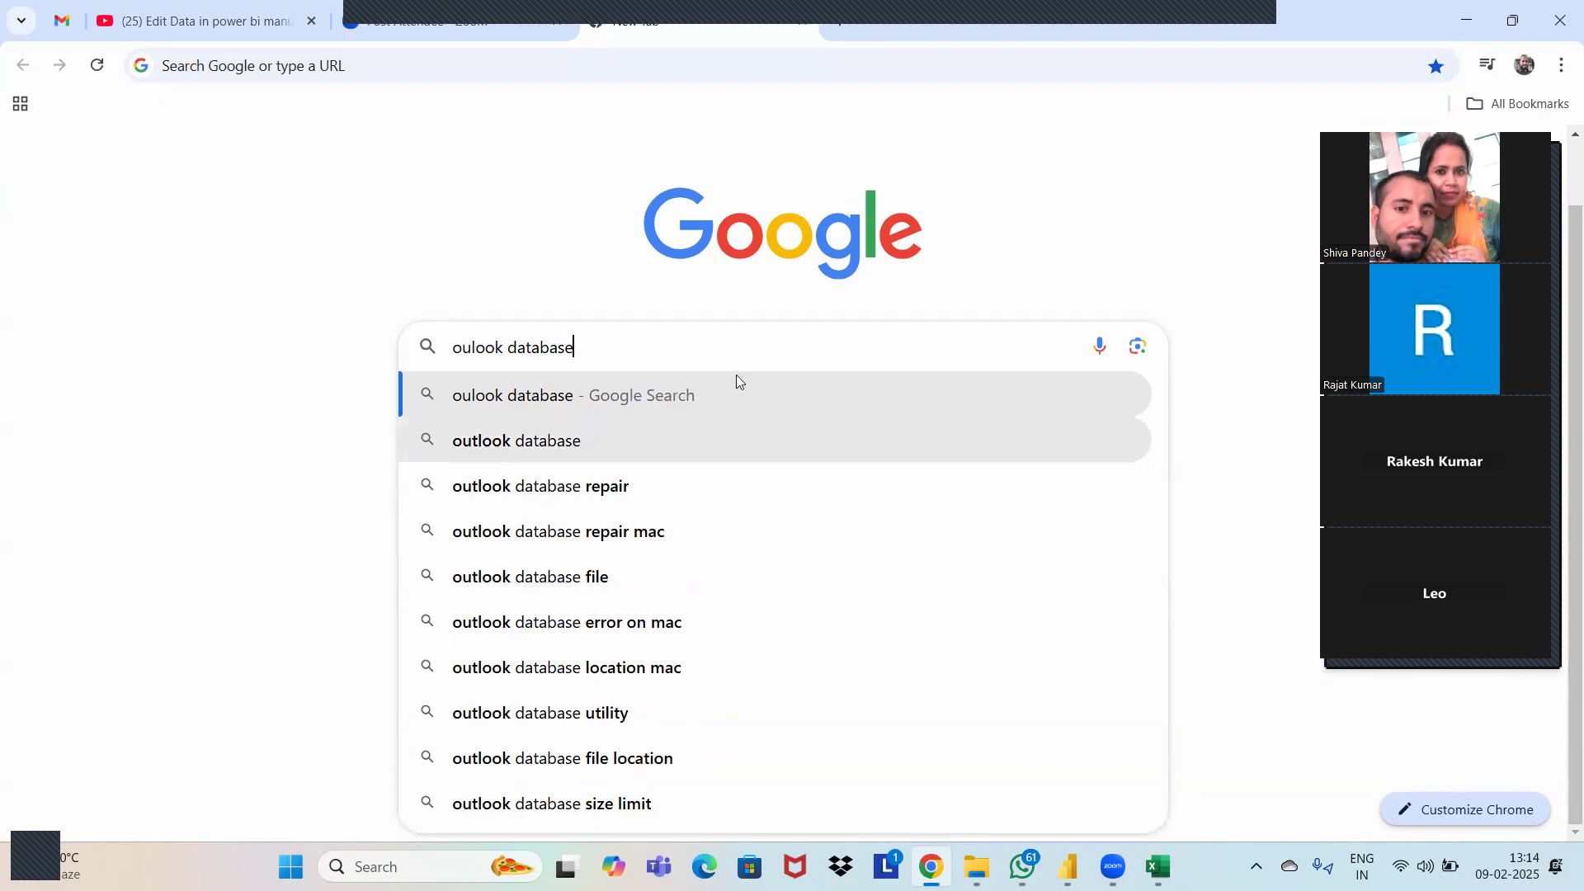
{"action": "key", "text": "Return"}
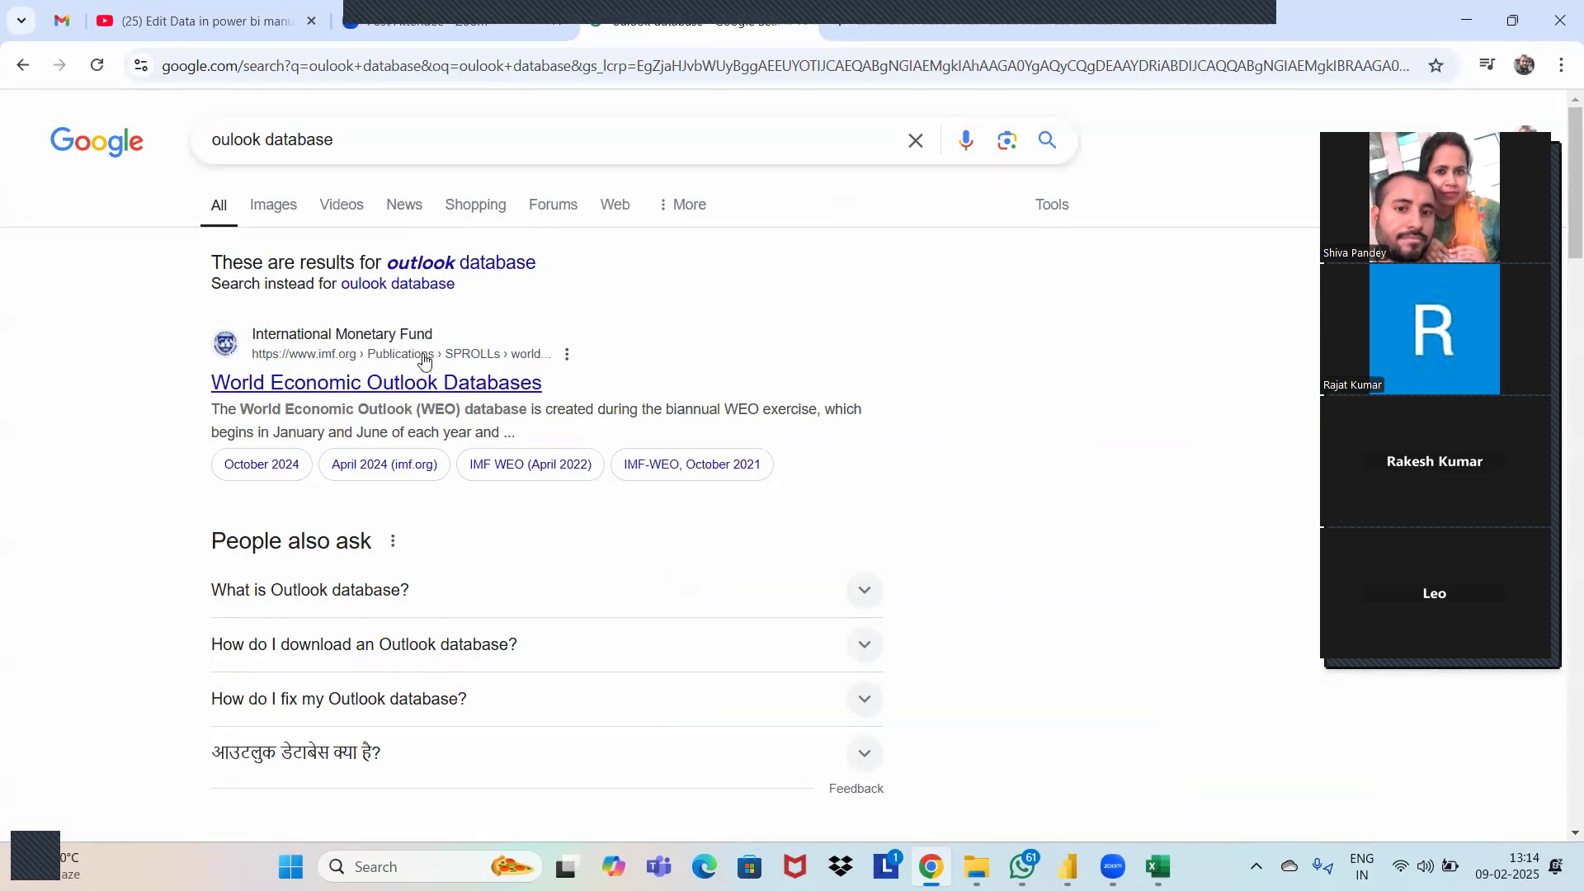
Open the IMF World Economic Outlook Databases result and choose the World Economic Outlook Database, October 2024.
{"action": "left_click", "coordinate": [386, 381]}
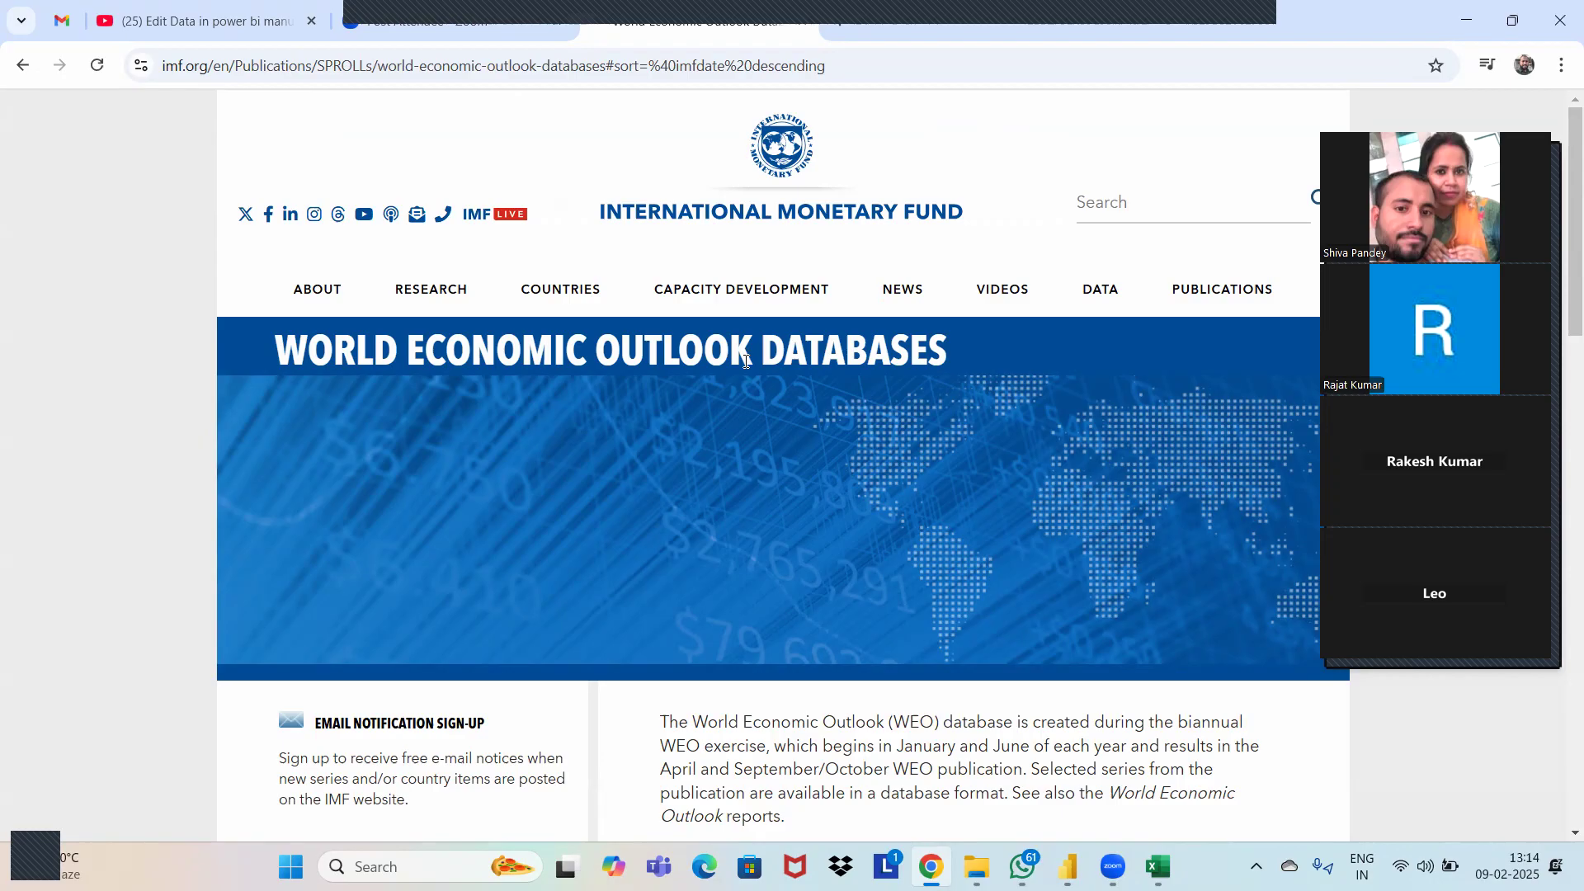
{"action": "scroll", "coordinate": [817, 382], "scroll_direction": "down", "scroll_amount": 5}
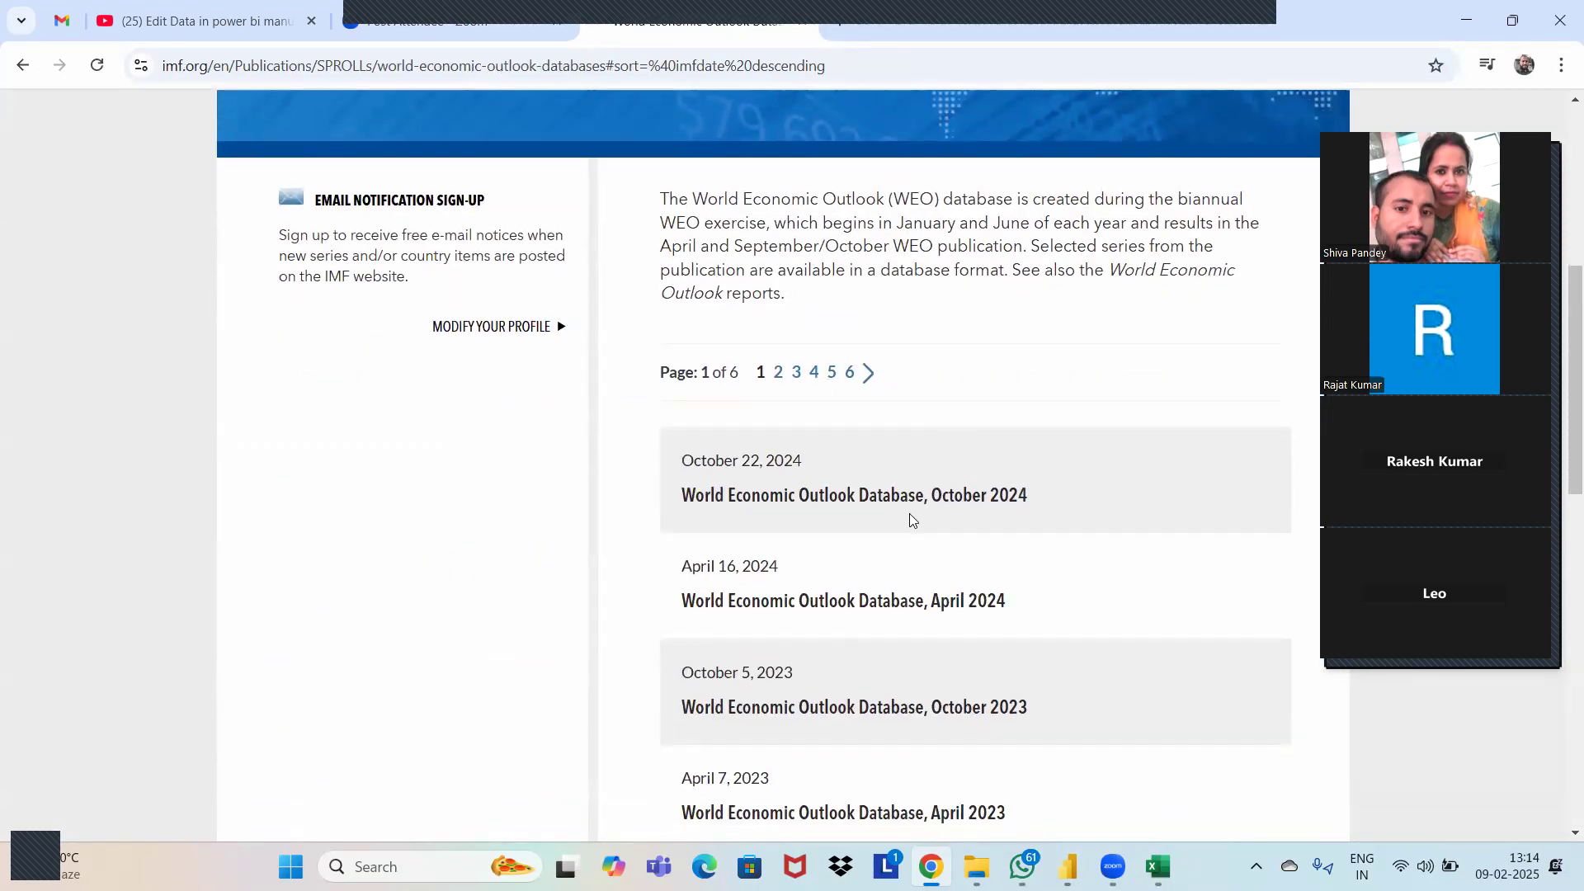
{"action": "left_click", "coordinate": [860, 499]}
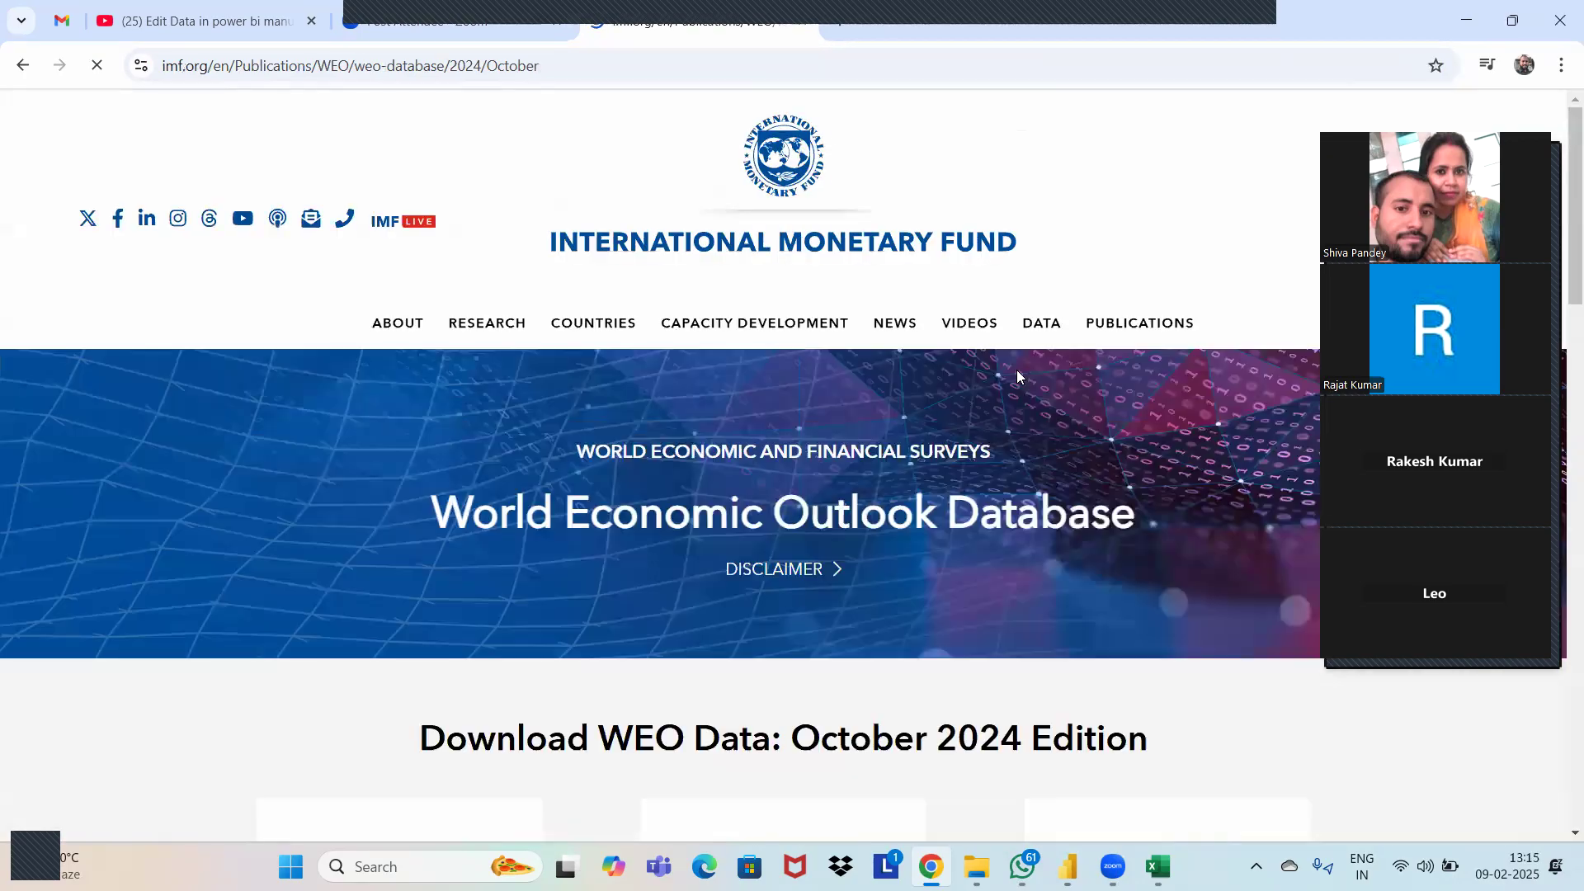
Choose the By Countries download for the October 2024 edition and pick the All Countries group.
{"action": "scroll", "coordinate": [1060, 390], "scroll_direction": "down", "scroll_amount": 4}
{"action": "scroll", "coordinate": [1060, 390], "scroll_direction": "down", "scroll_amount": 2}
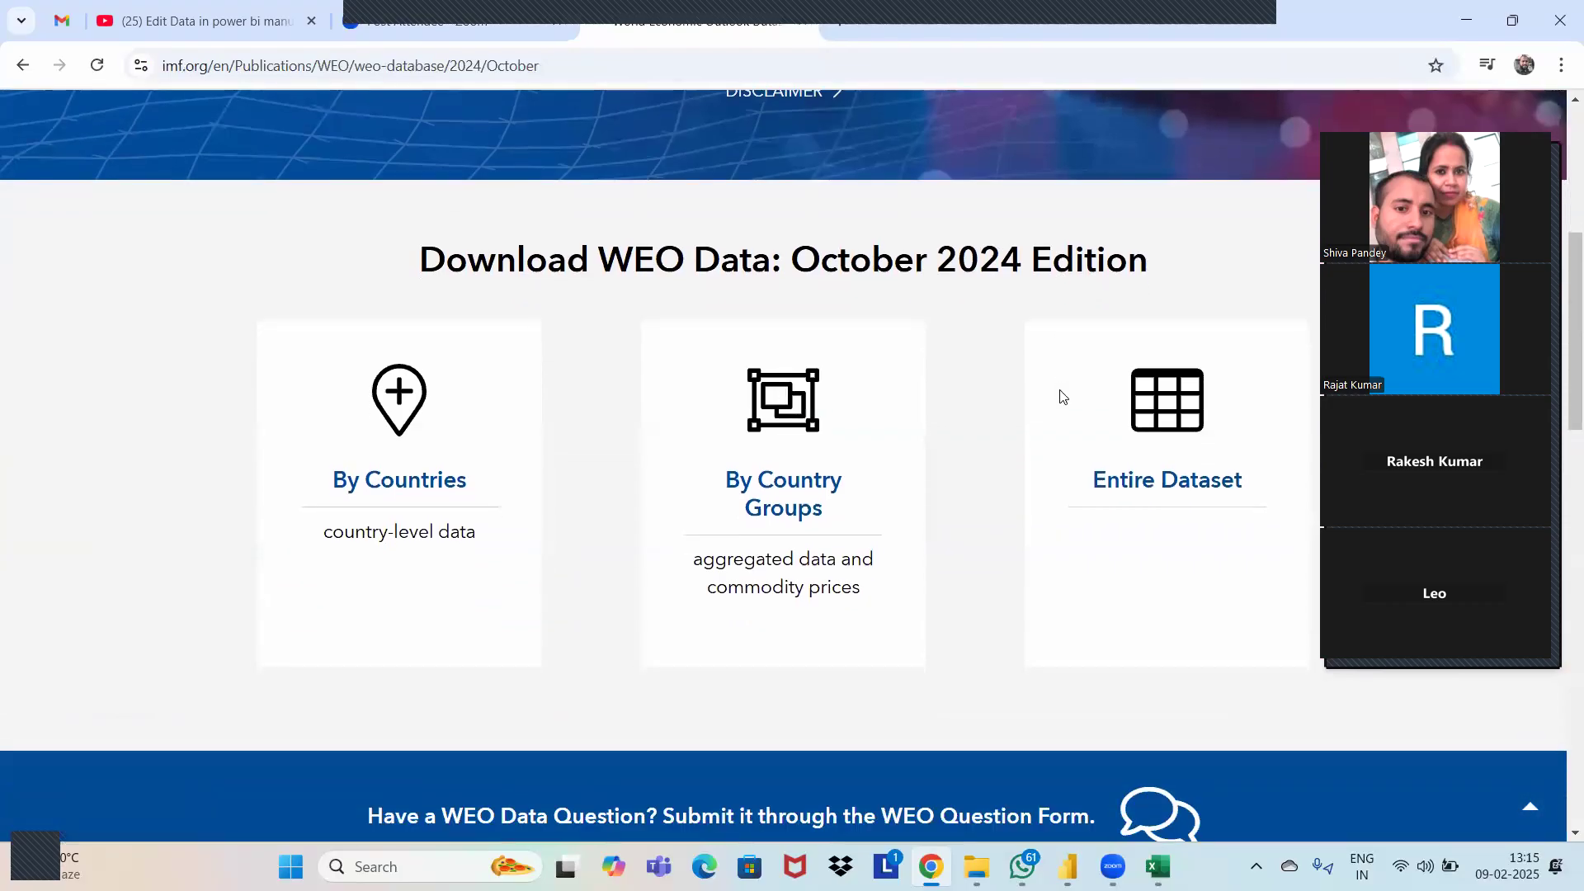
{"action": "left_click", "coordinate": [401, 485]}
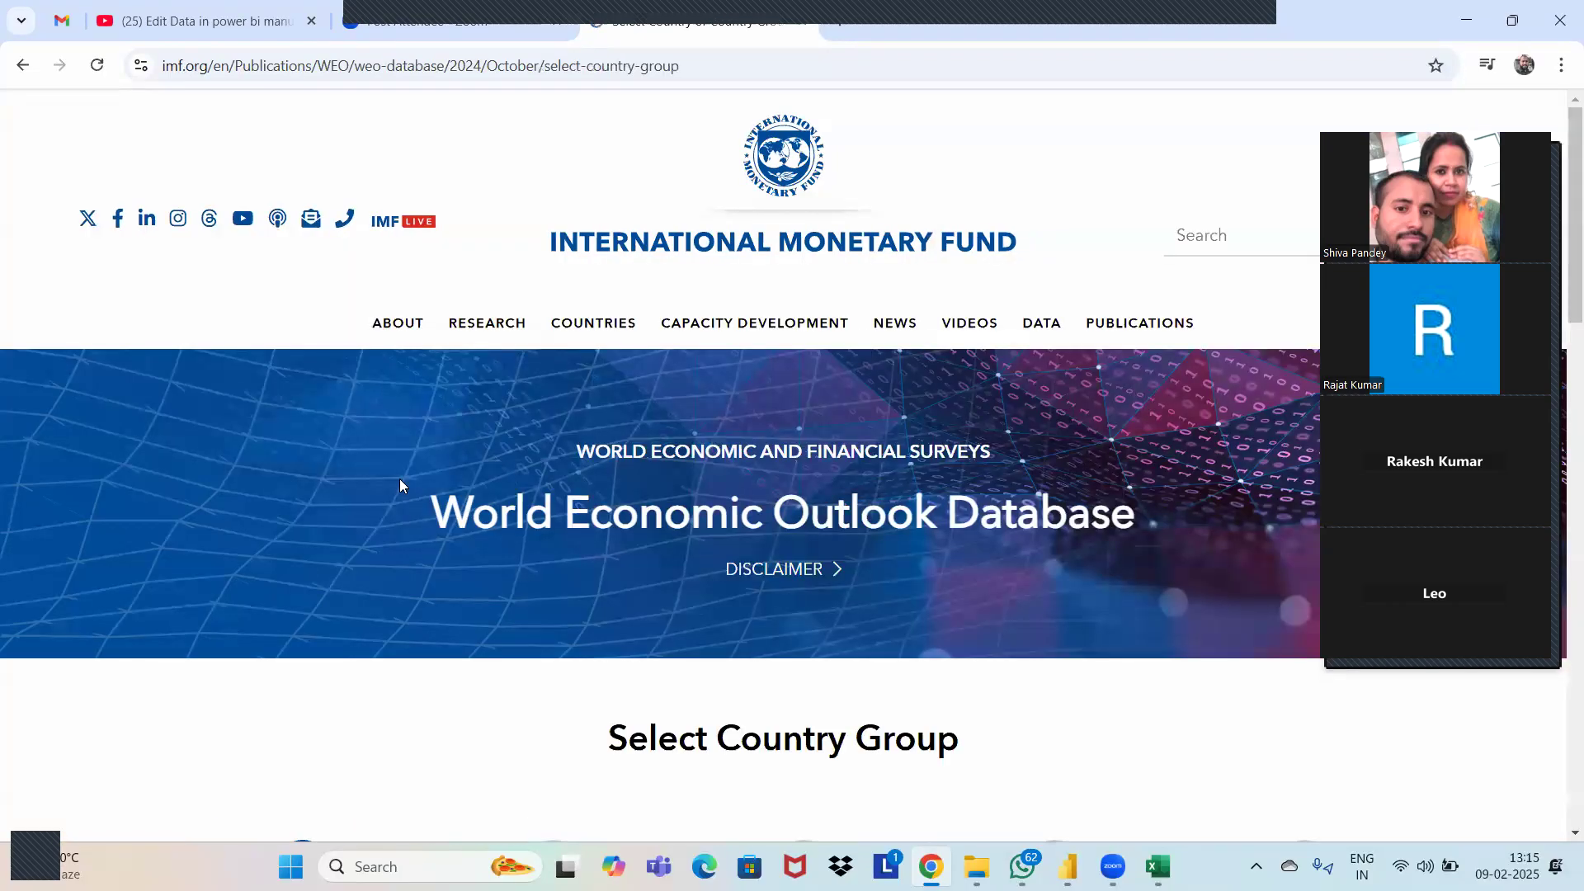
{"action": "scroll", "coordinate": [655, 454], "scroll_direction": "down", "scroll_amount": 4}
{"action": "scroll", "coordinate": [655, 454], "scroll_direction": "down", "scroll_amount": 4}
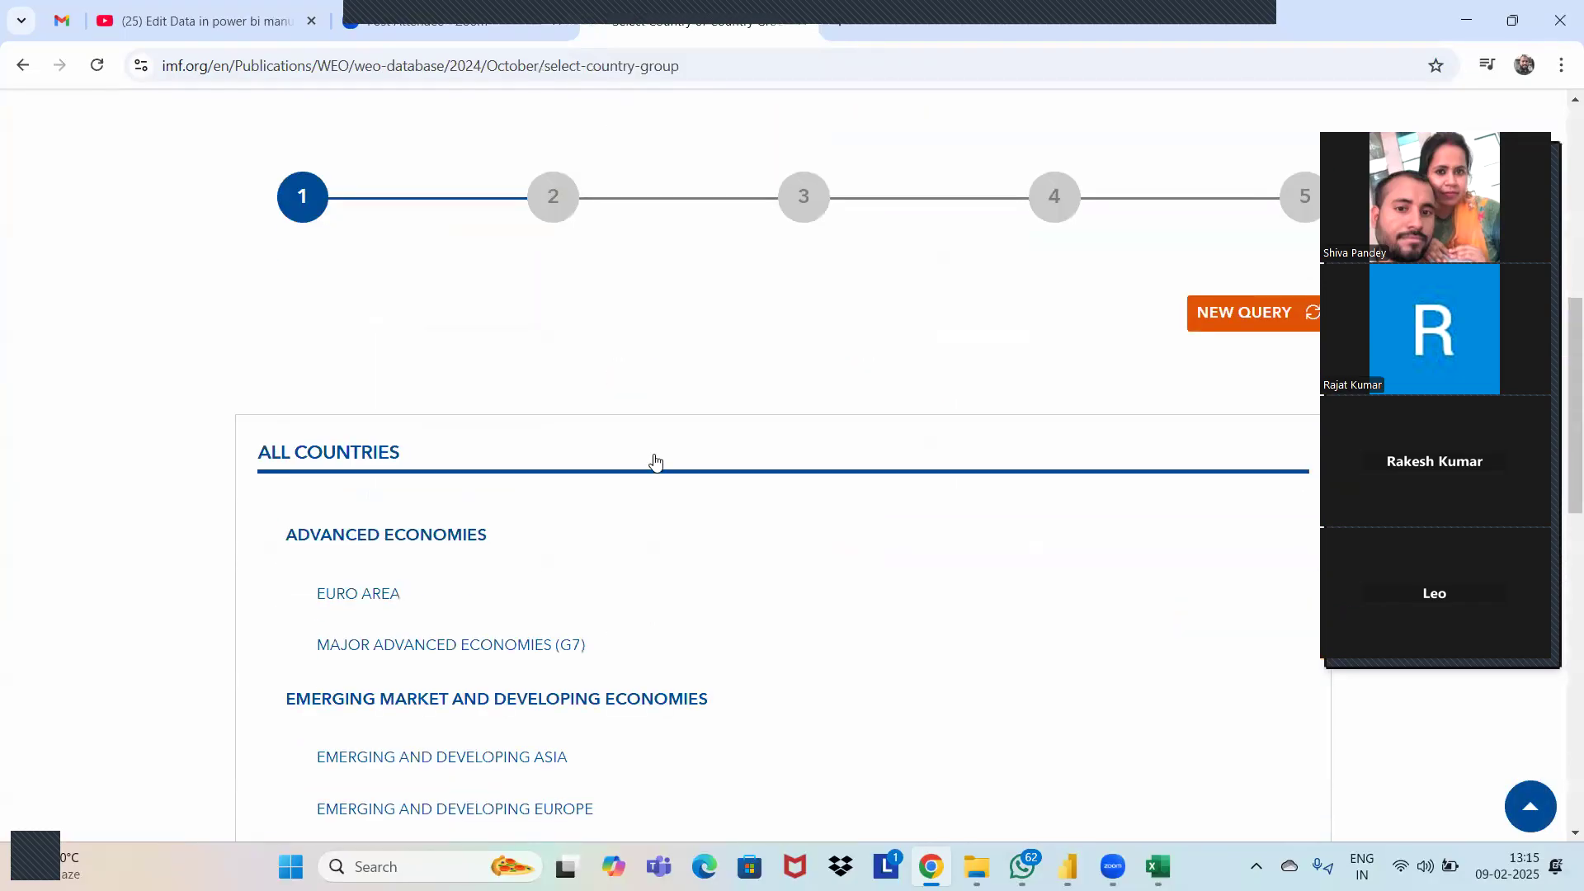
{"action": "scroll", "coordinate": [601, 538], "scroll_direction": "down", "scroll_amount": 3}
{"action": "scroll", "coordinate": [601, 537], "scroll_direction": "up", "scroll_amount": 1}
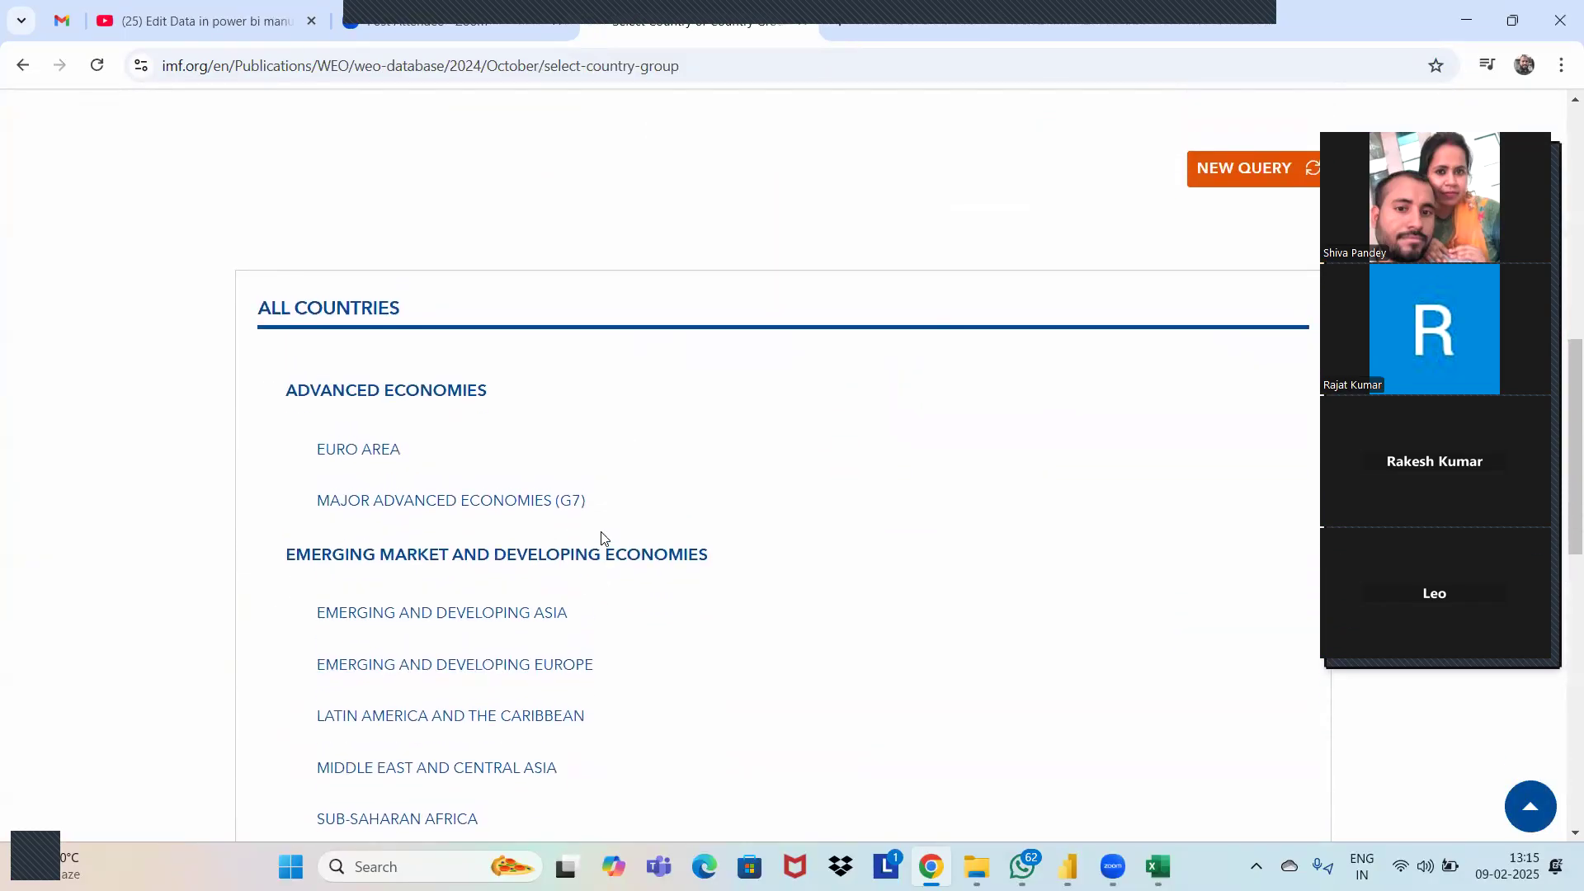
{"action": "left_click", "coordinate": [322, 318]}
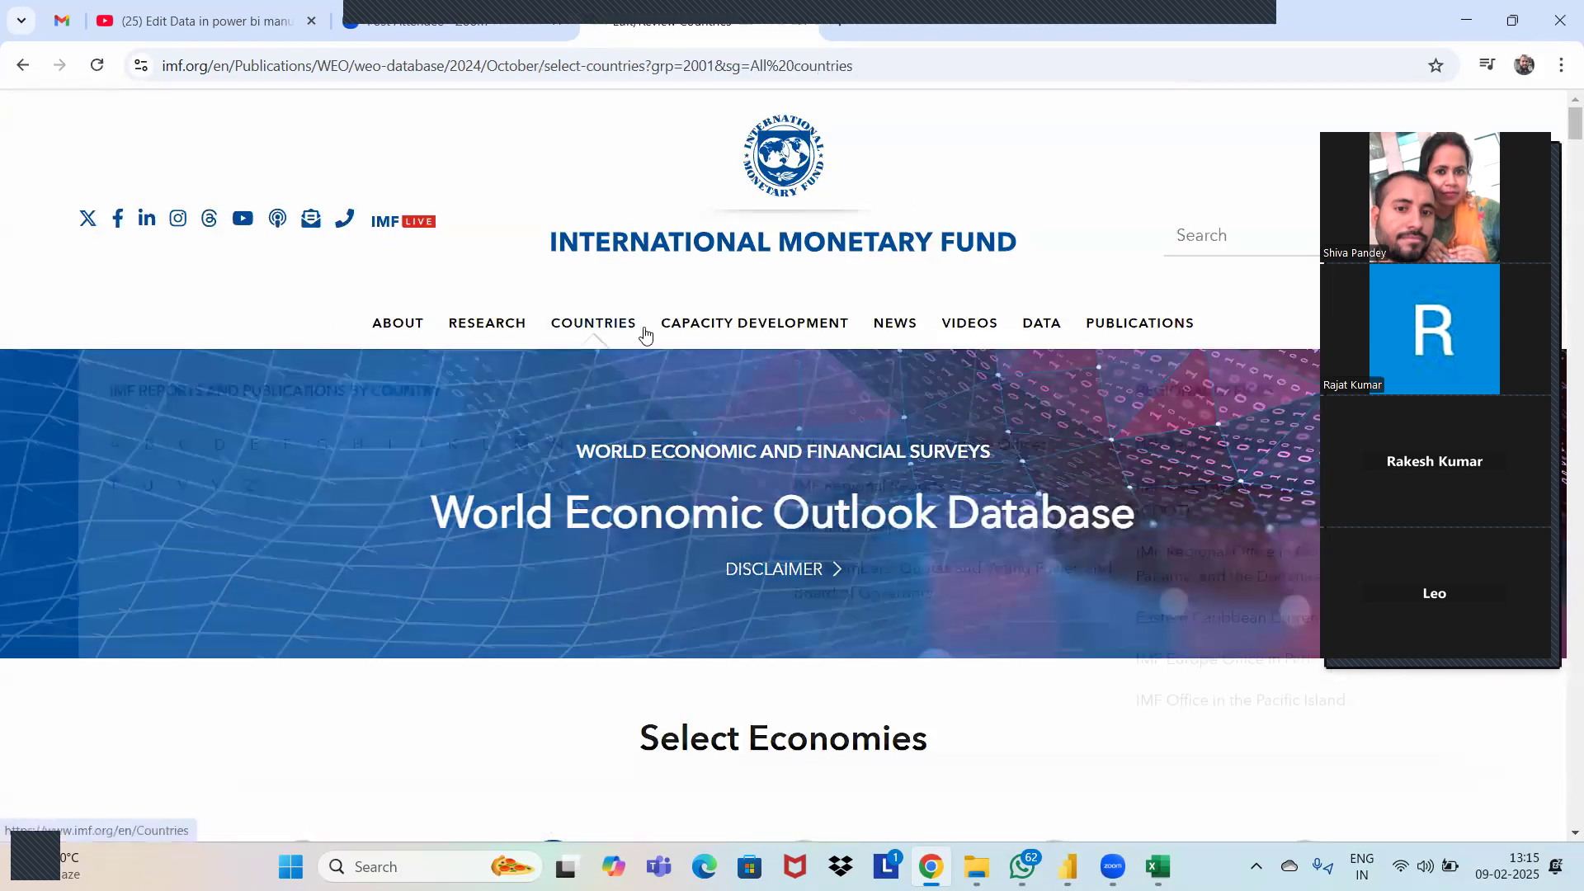
Look through the economies list, keep every economy including Afghanistan selected, and continue to the subject selection.
{"action": "scroll", "coordinate": [644, 336], "scroll_direction": "down", "scroll_amount": 6}
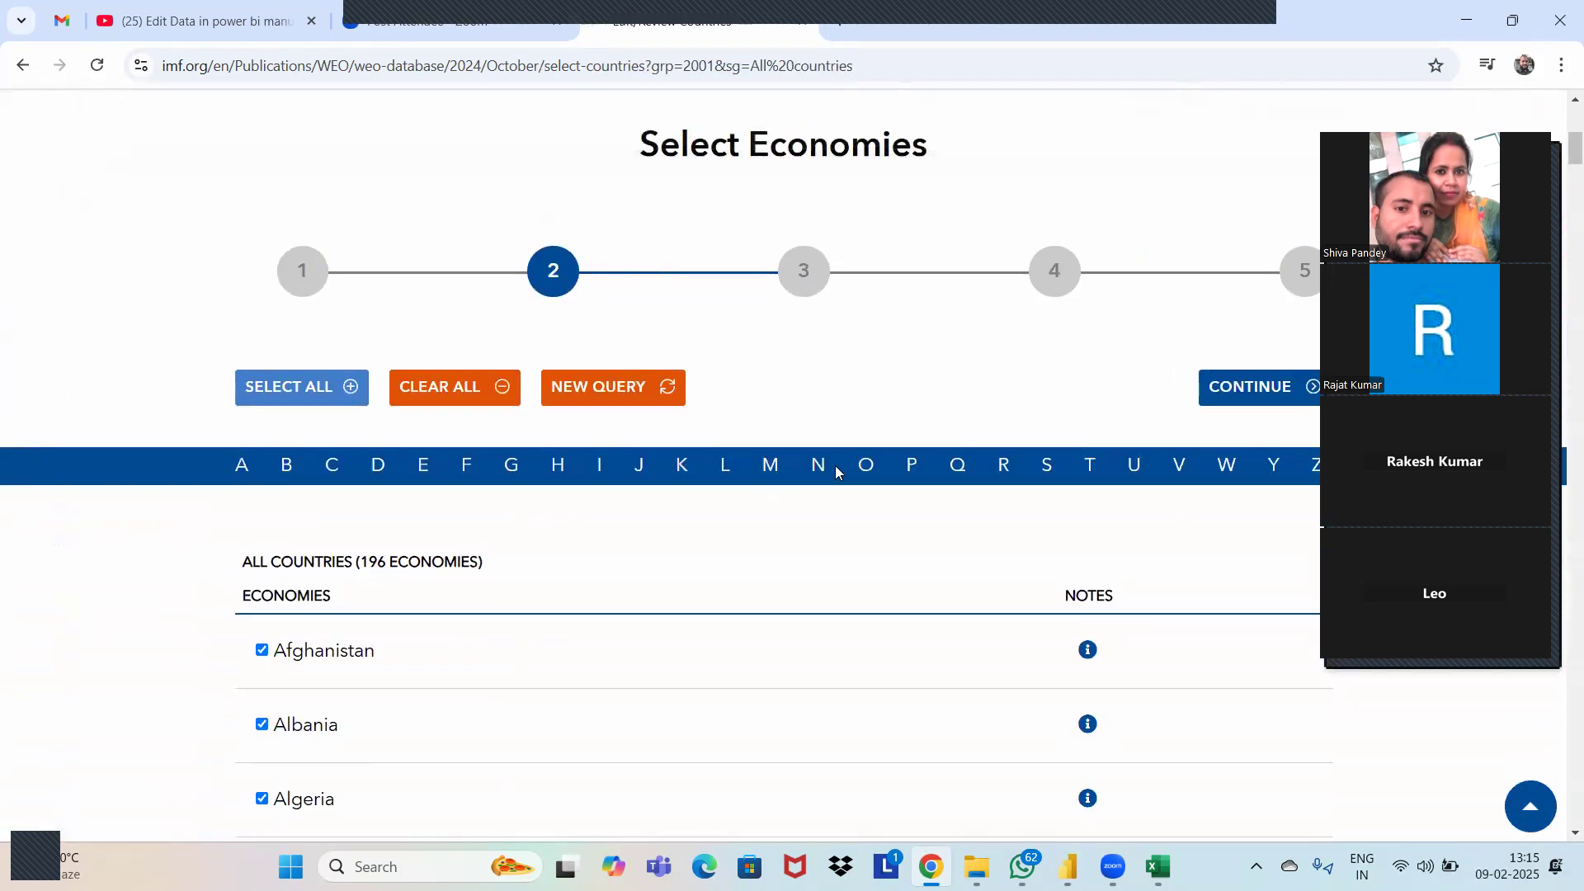
{"action": "scroll", "coordinate": [835, 470], "scroll_direction": "down", "scroll_amount": 4}
{"action": "scroll", "coordinate": [629, 516], "scroll_direction": "down", "scroll_amount": 3}
{"action": "scroll", "coordinate": [630, 516], "scroll_direction": "up", "scroll_amount": 2}
{"action": "scroll", "coordinate": [630, 517], "scroll_direction": "down", "scroll_amount": 1}
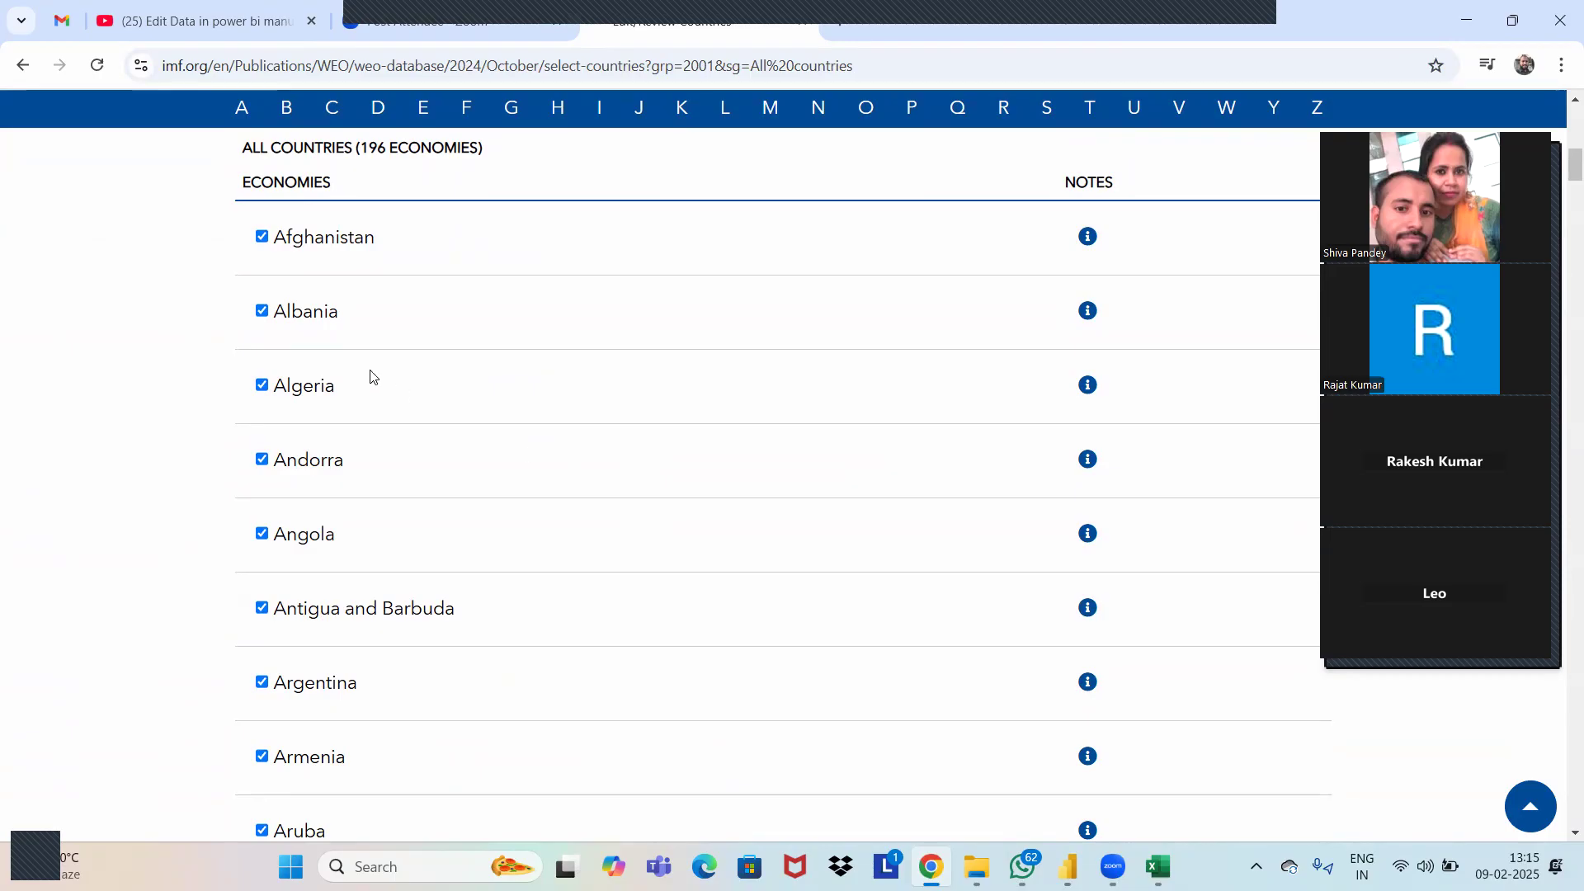
{"action": "left_click", "coordinate": [262, 239]}
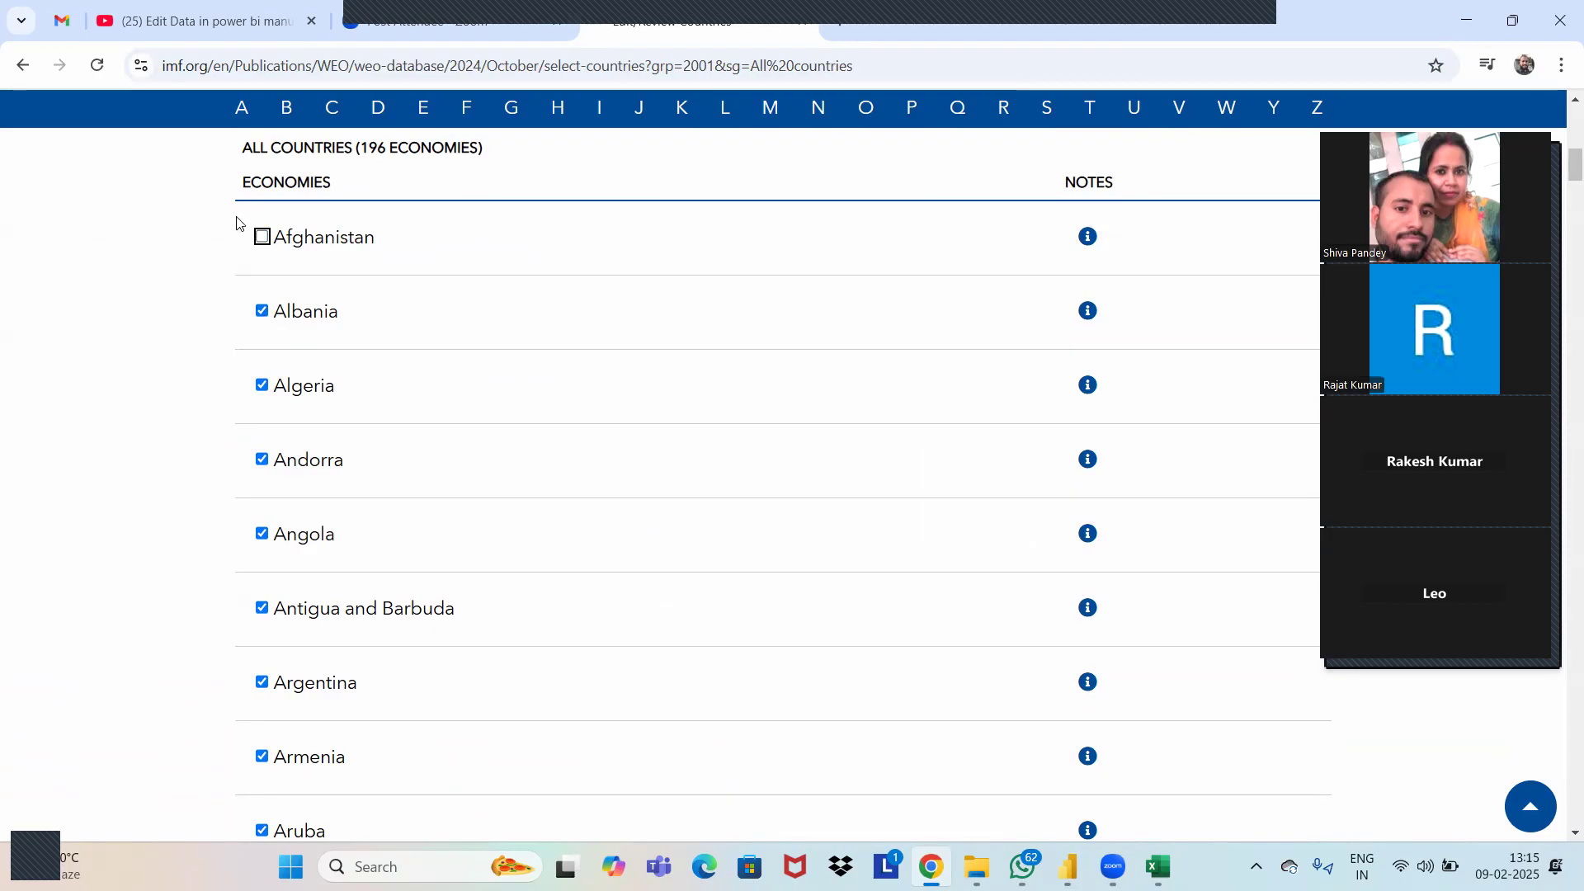
{"action": "left_click", "coordinate": [261, 239]}
{"action": "scroll", "coordinate": [493, 311], "scroll_direction": "up", "scroll_amount": 3}
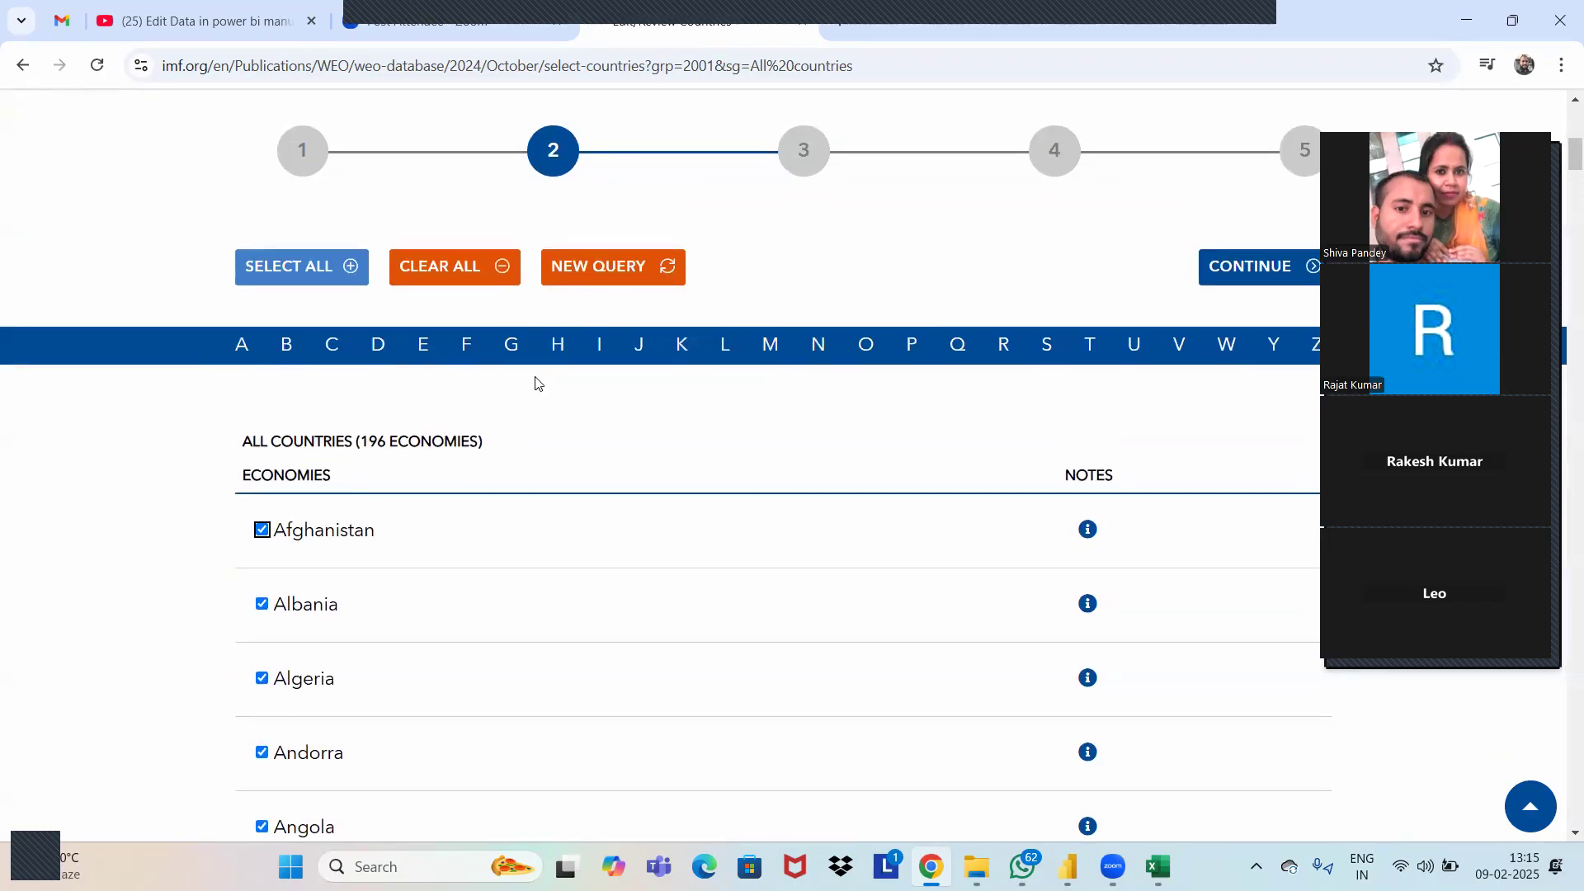
{"action": "left_click", "coordinate": [1258, 274]}
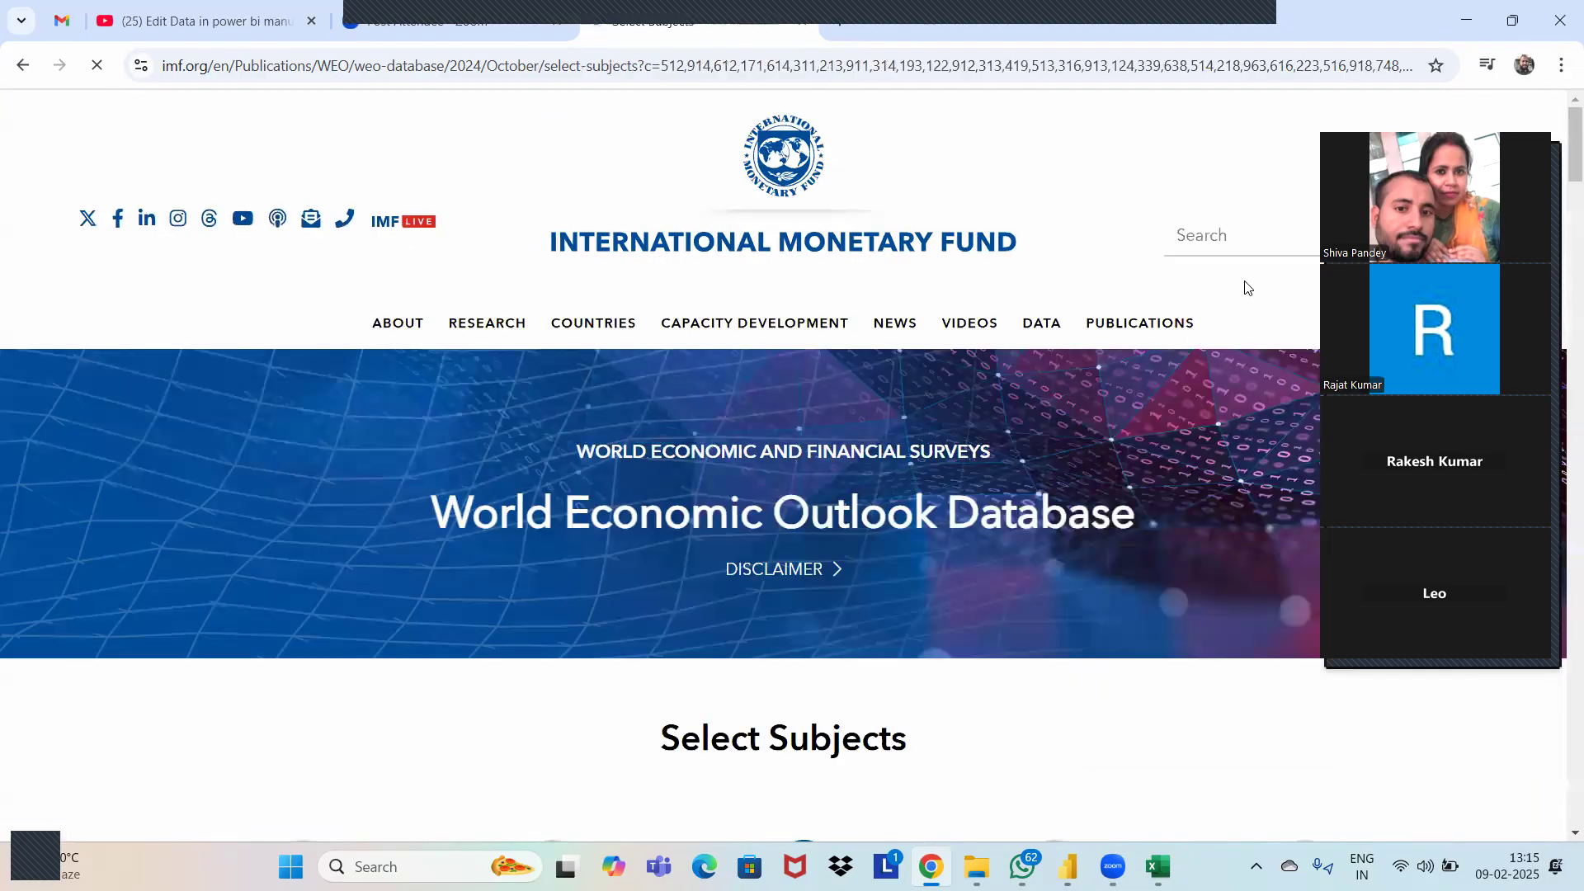
Find the People subjects and select Population, in persons, as the subject for the report.
{"action": "scroll", "coordinate": [1129, 355], "scroll_direction": "down", "scroll_amount": 5}
{"action": "scroll", "coordinate": [1078, 423], "scroll_direction": "down", "scroll_amount": 3}
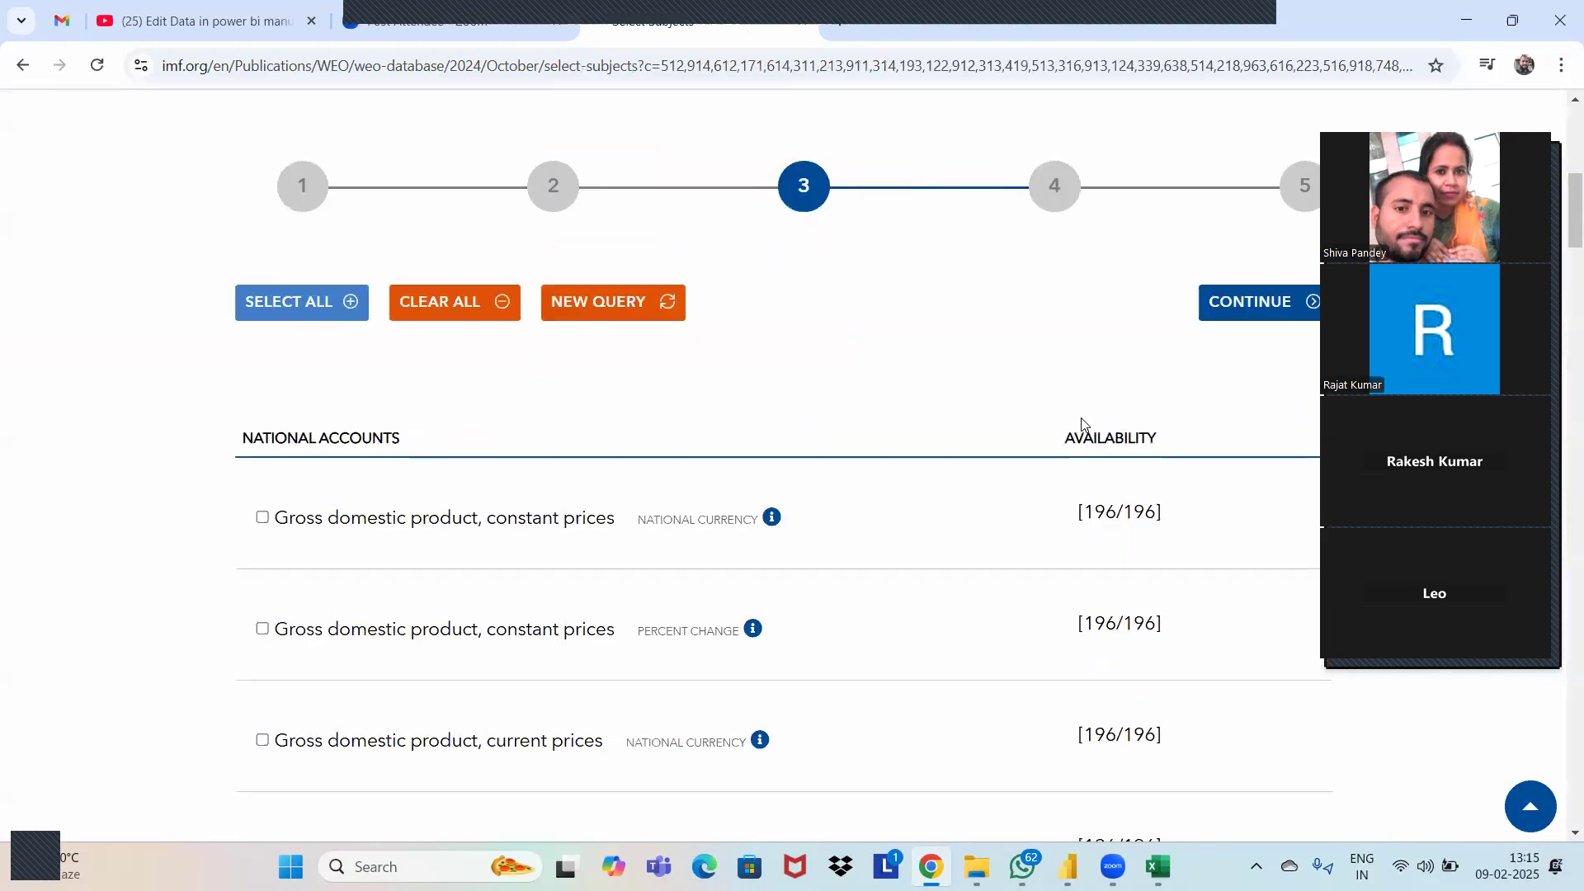
{"action": "scroll", "coordinate": [846, 523], "scroll_direction": "down", "scroll_amount": 2}
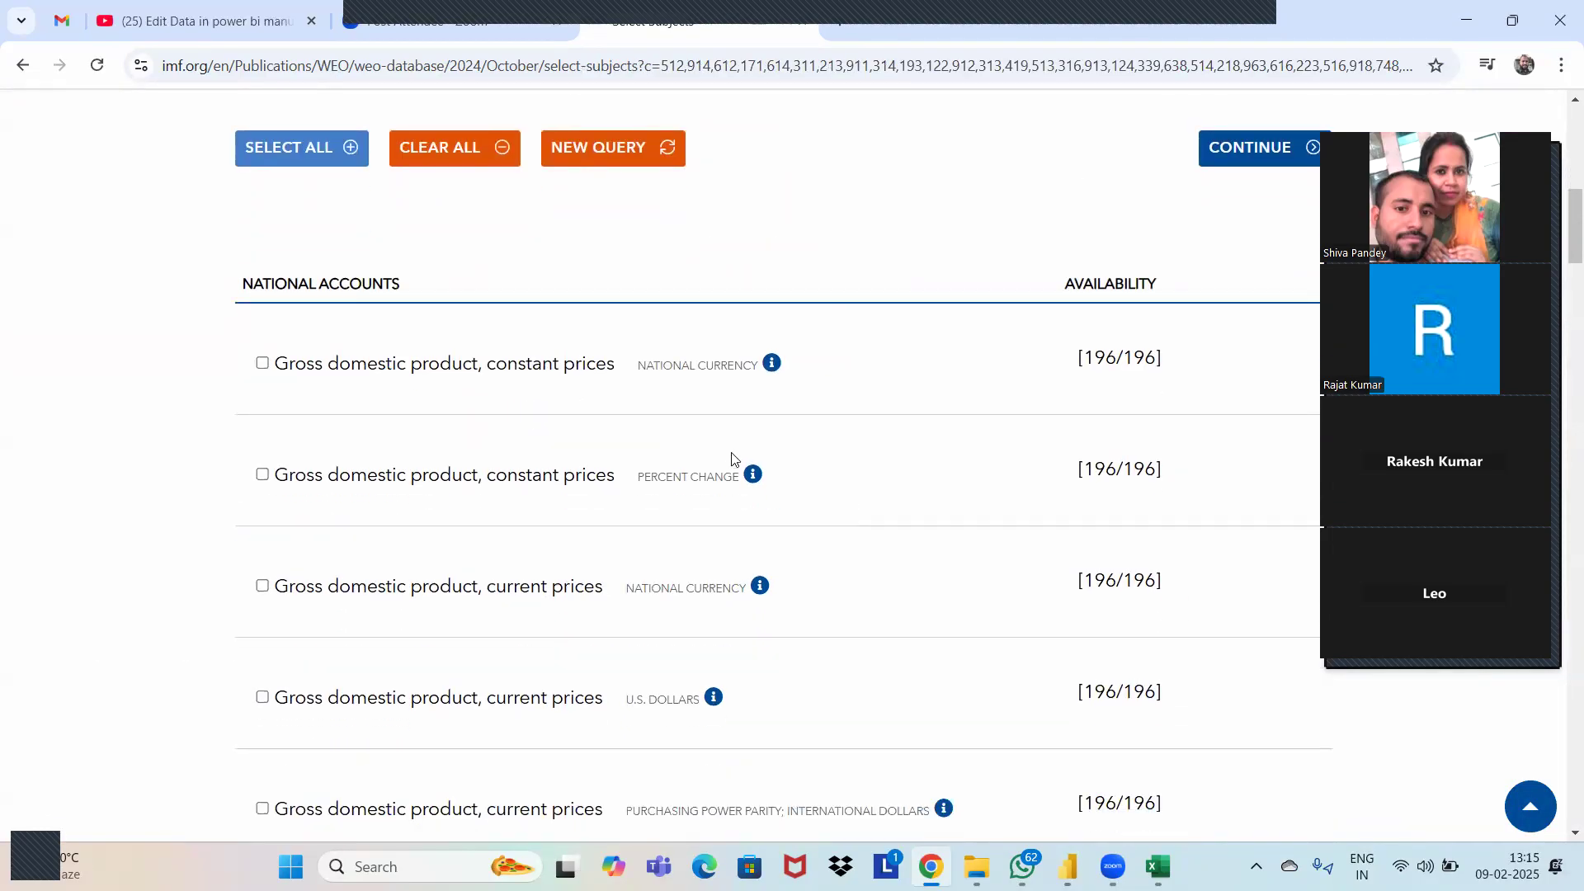
{"action": "scroll", "coordinate": [731, 459], "scroll_direction": "down", "scroll_amount": 2}
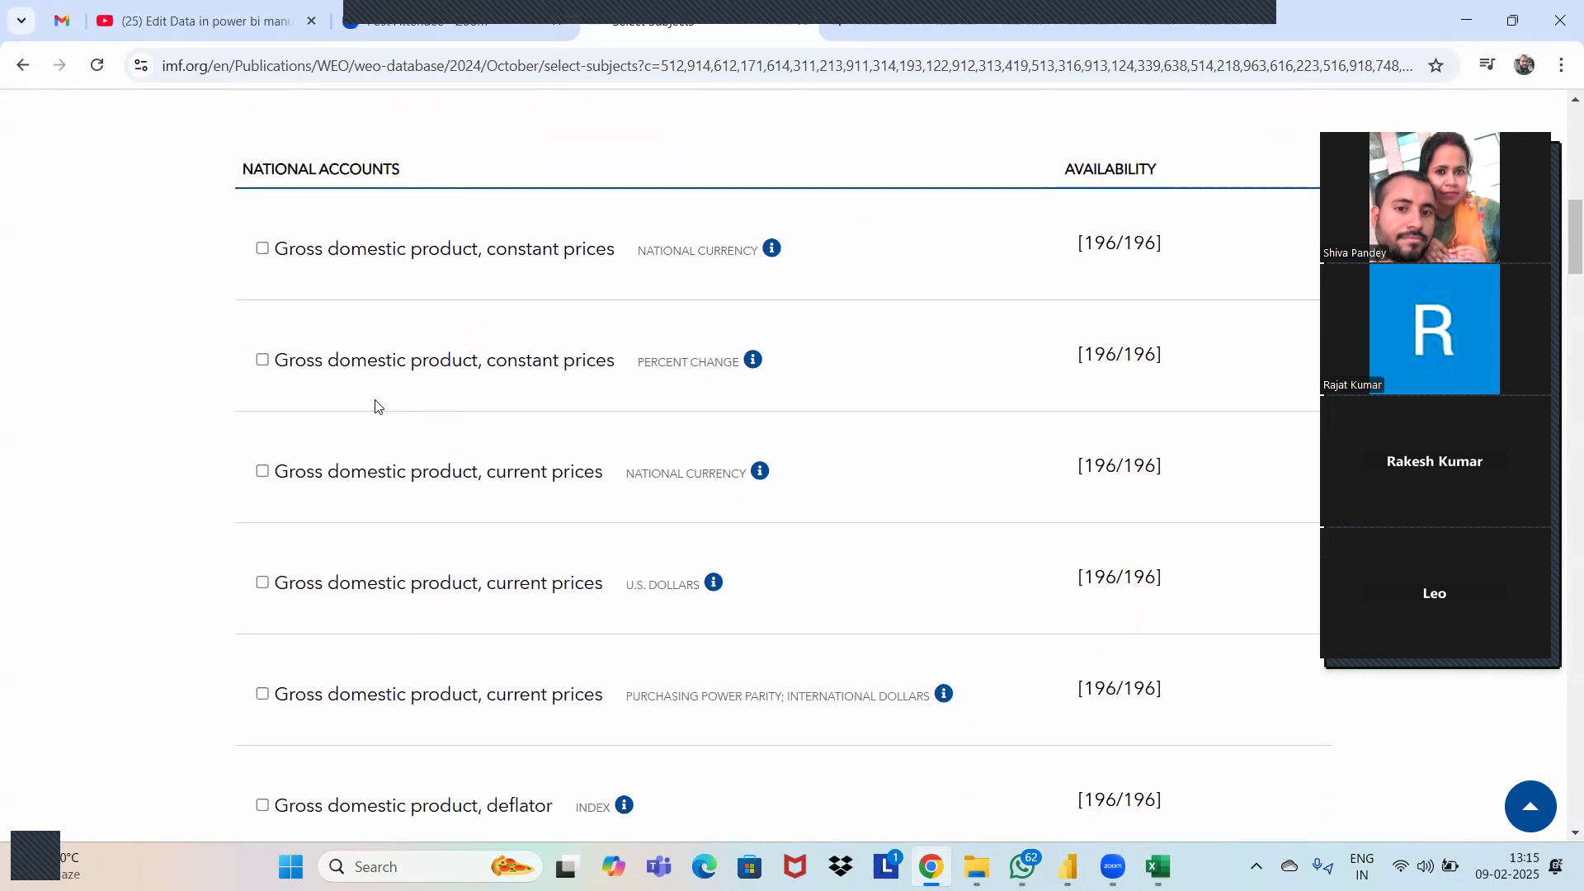
{"action": "scroll", "coordinate": [533, 398], "scroll_direction": "down", "scroll_amount": 2}
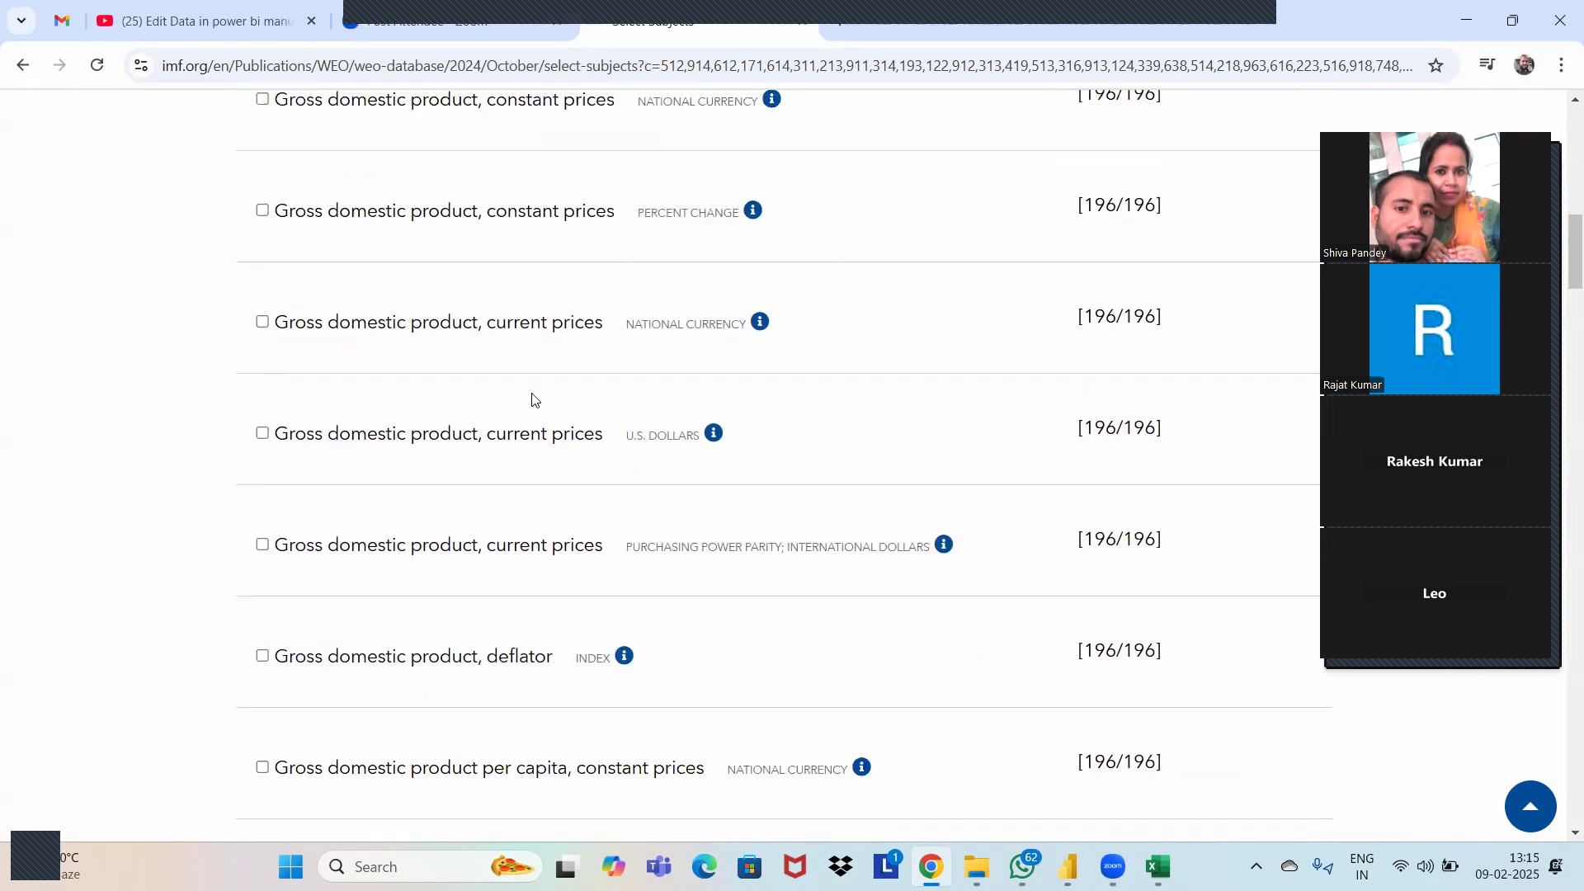
{"action": "scroll", "coordinate": [532, 400], "scroll_direction": "down", "scroll_amount": 13}
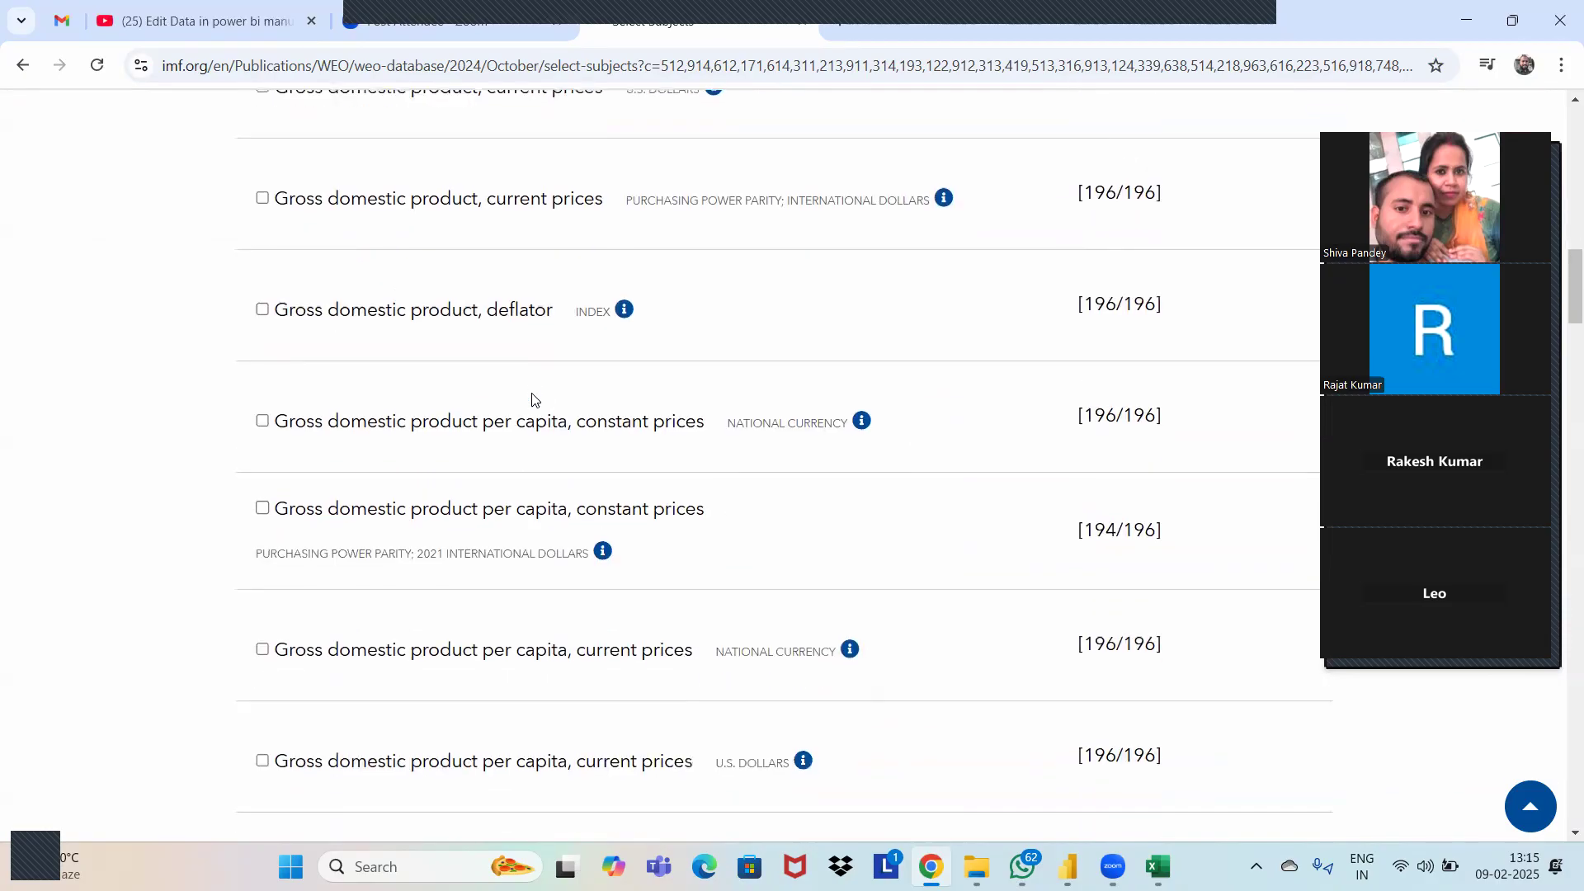
{"action": "scroll", "coordinate": [532, 399], "scroll_direction": "down", "scroll_amount": 13}
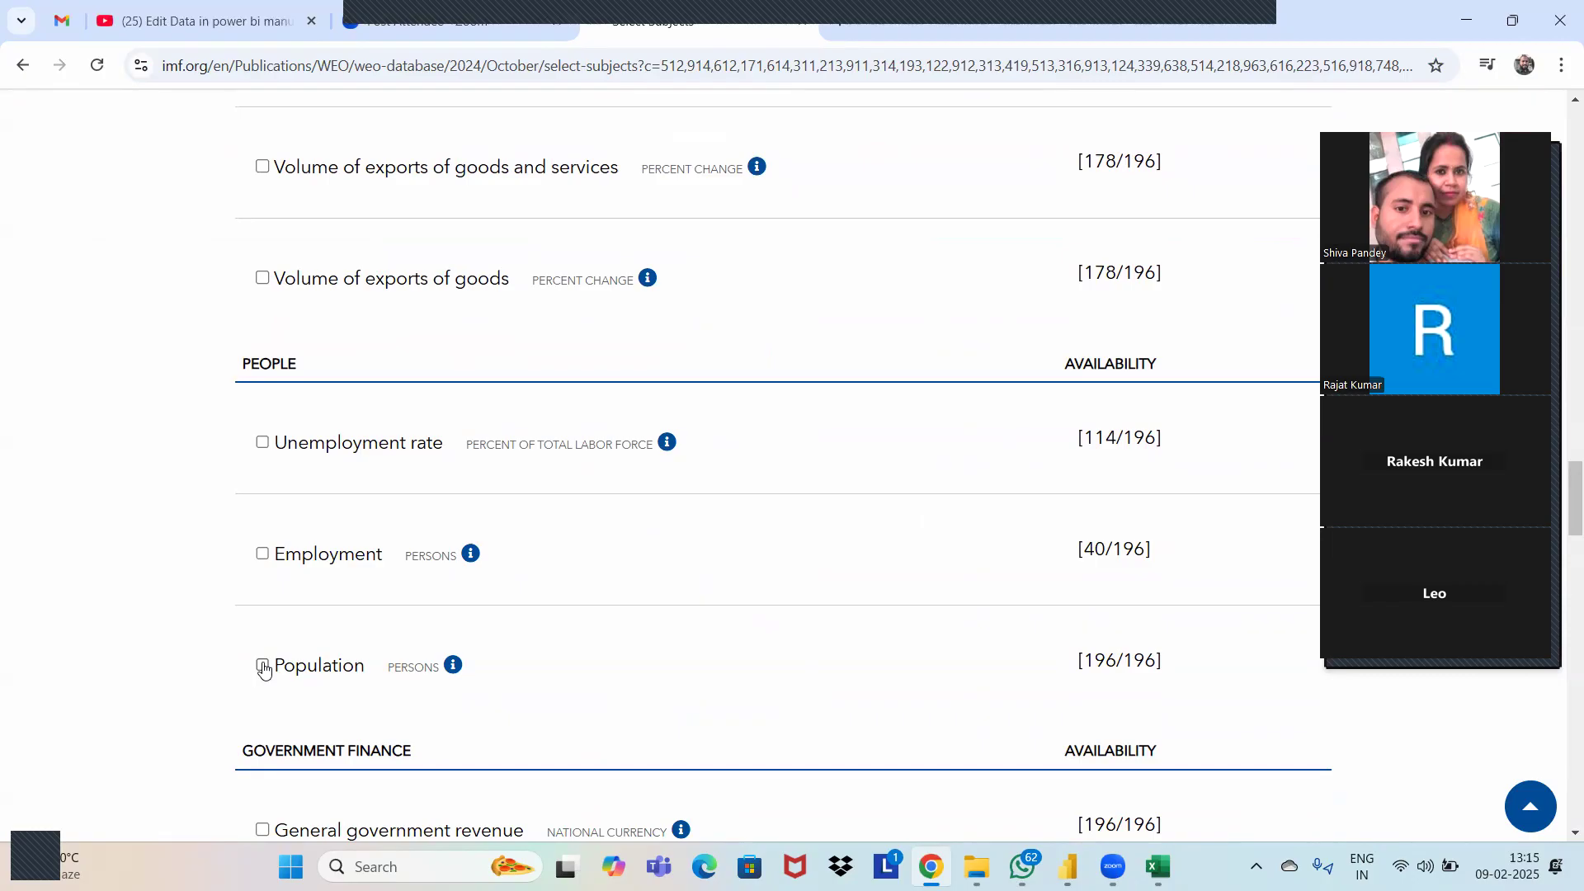
{"action": "left_click", "coordinate": [262, 666]}
Continue to the report options, keep the 2022 to 2029 date range, and prepare the population report by country.
{"action": "scroll", "coordinate": [624, 525], "scroll_direction": "up", "scroll_amount": 20}
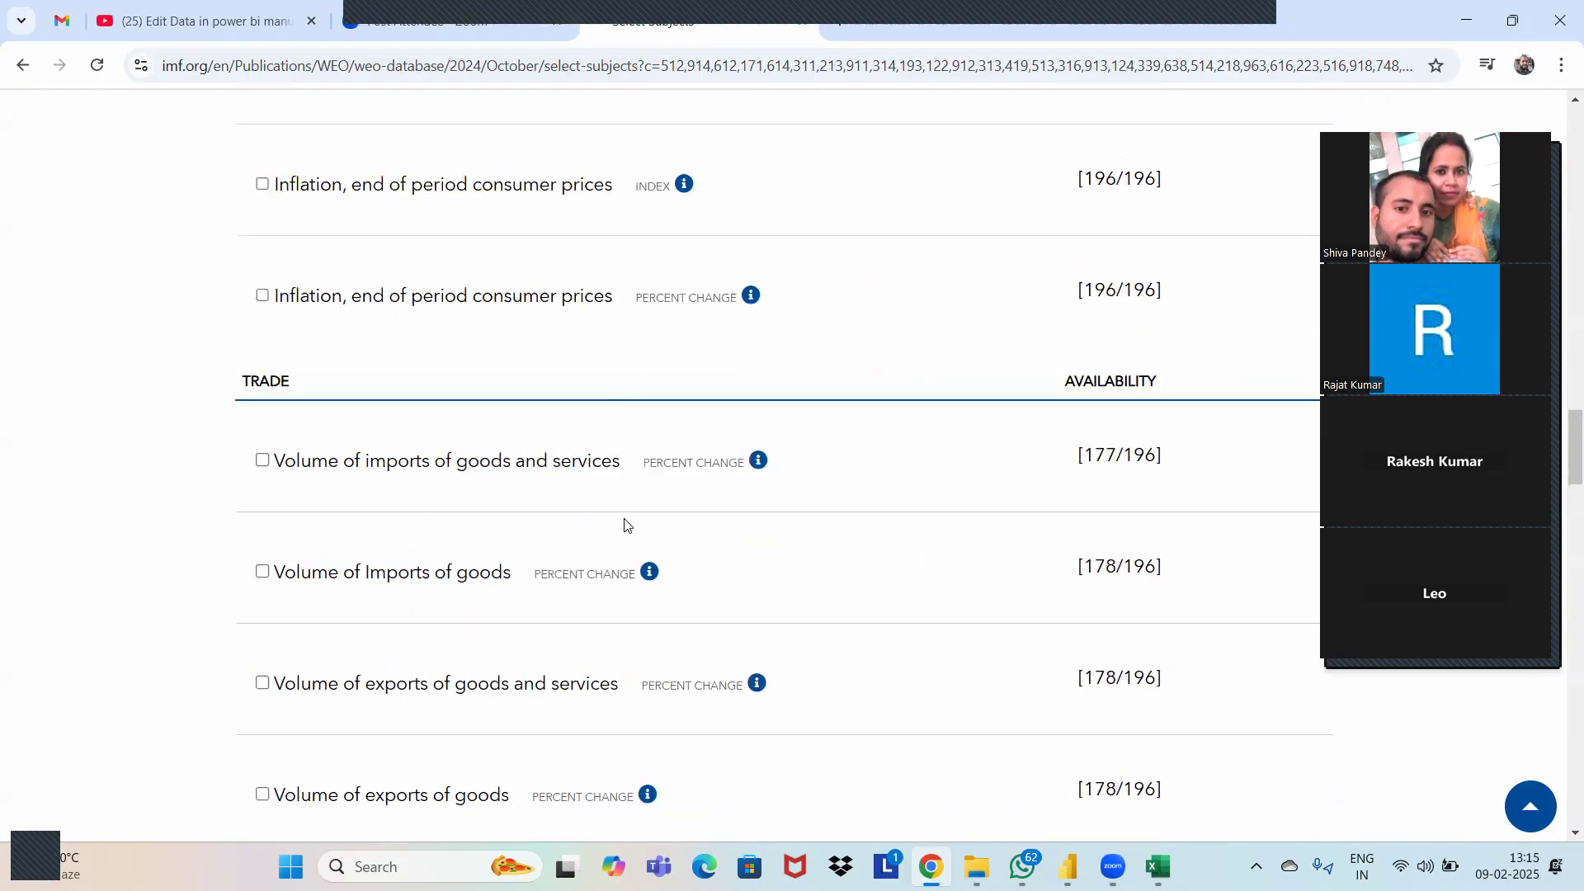
{"action": "scroll", "coordinate": [624, 525], "scroll_direction": "up", "scroll_amount": 10}
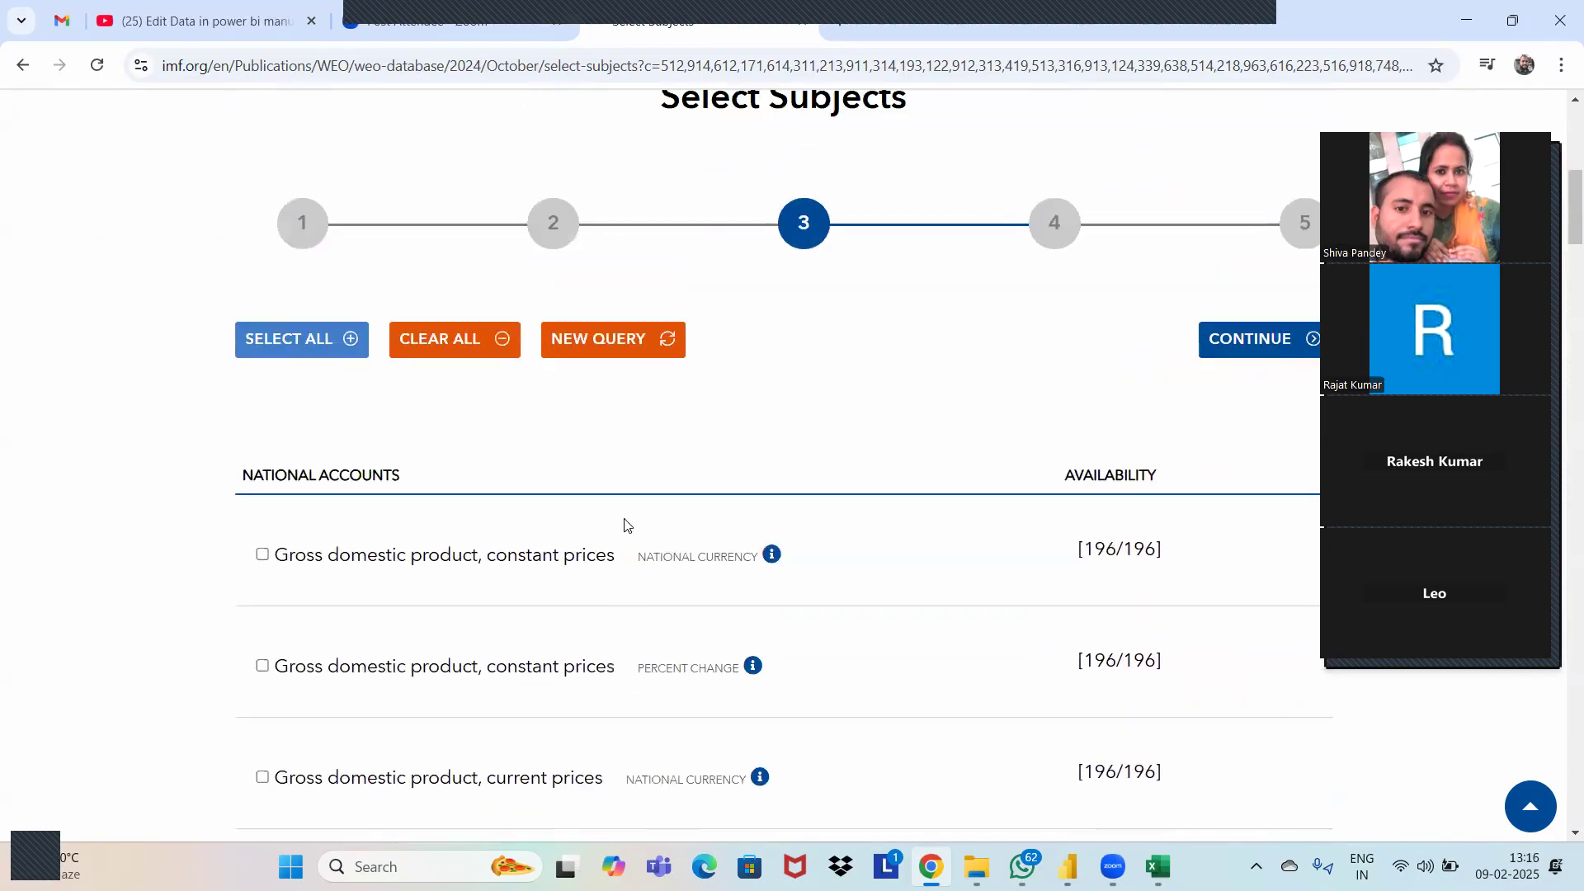
{"action": "left_click", "coordinate": [1259, 347]}
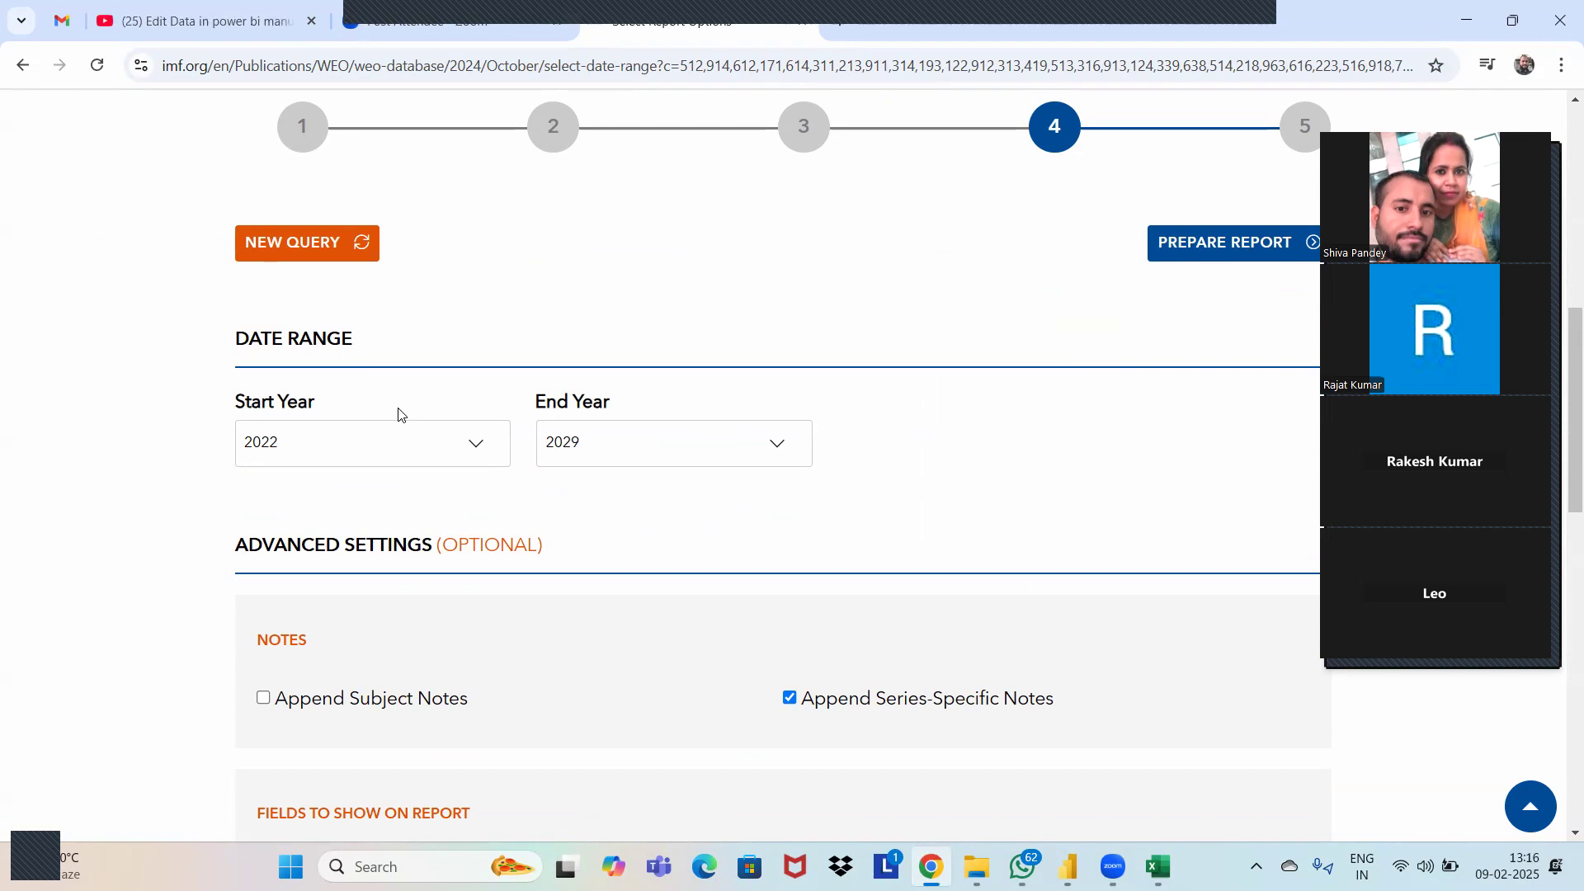
{"action": "left_click", "coordinate": [1227, 253]}
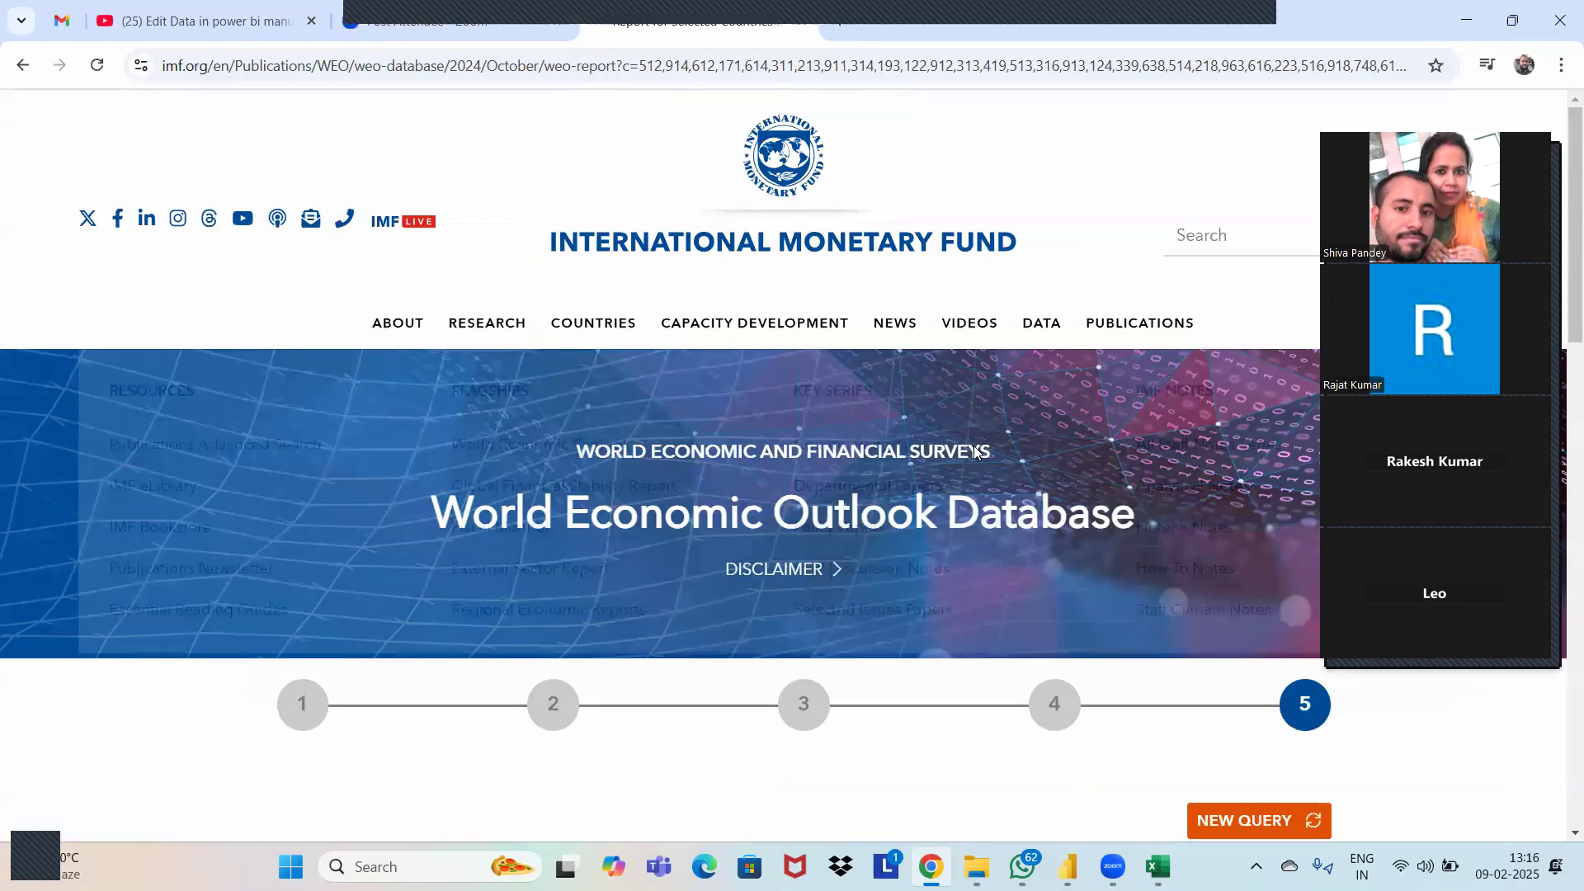
{"action": "scroll", "coordinate": [976, 451], "scroll_direction": "down", "scroll_amount": 10}
{"action": "scroll", "coordinate": [1069, 483], "scroll_direction": "down", "scroll_amount": 3}
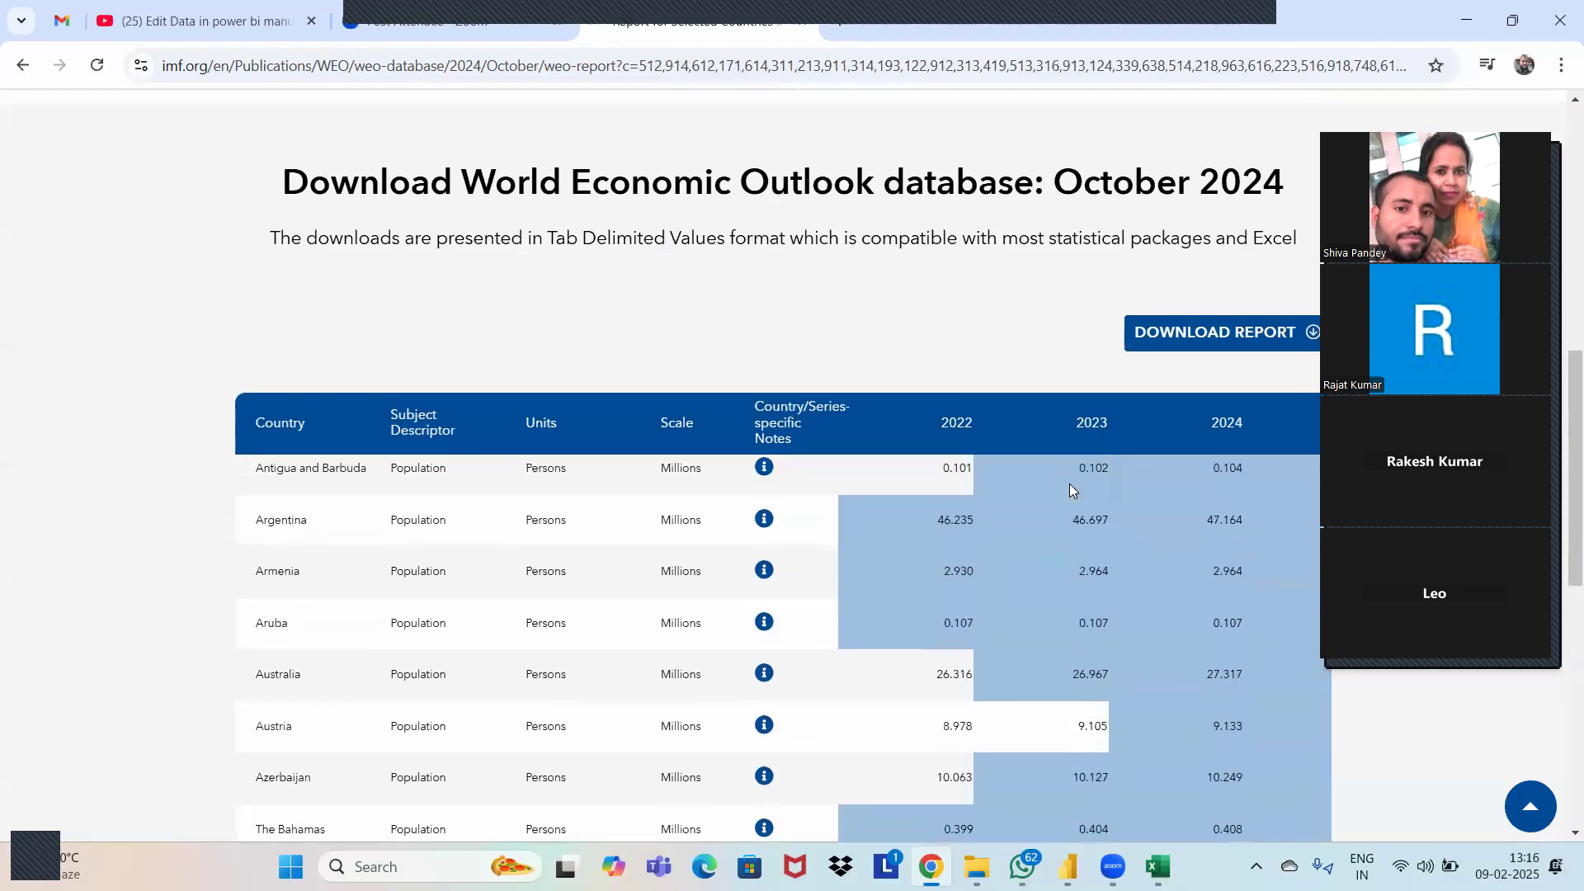
{"action": "scroll", "coordinate": [1069, 484], "scroll_direction": "up", "scroll_amount": 3}
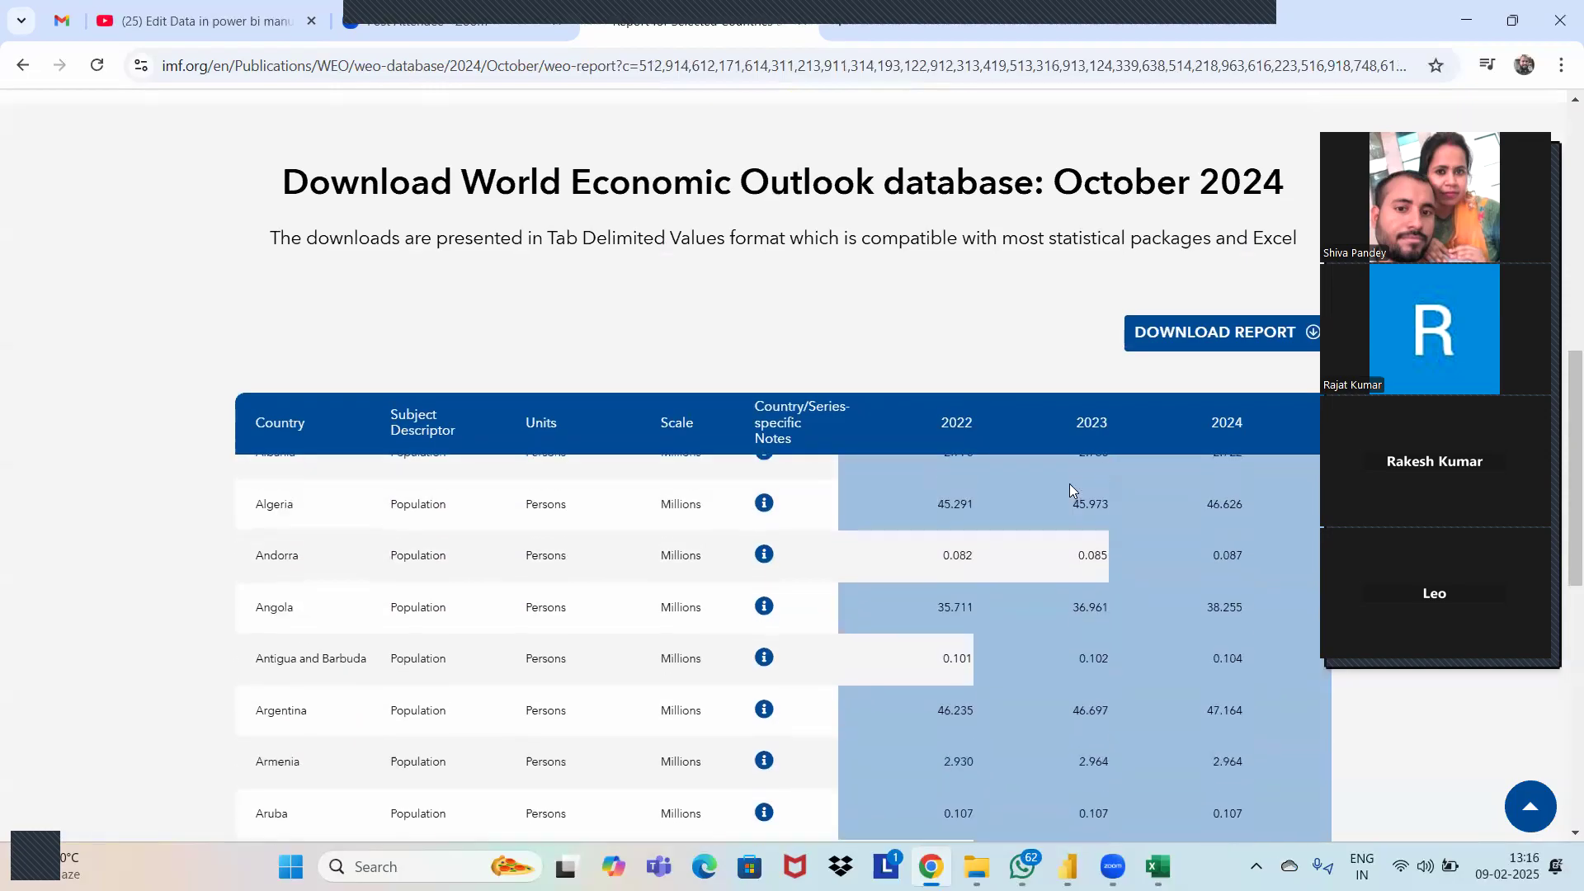
Copy the web address of the prepared IMF report and switch to a new Power BI Desktop window.
{"action": "left_click", "coordinate": [927, 64]}
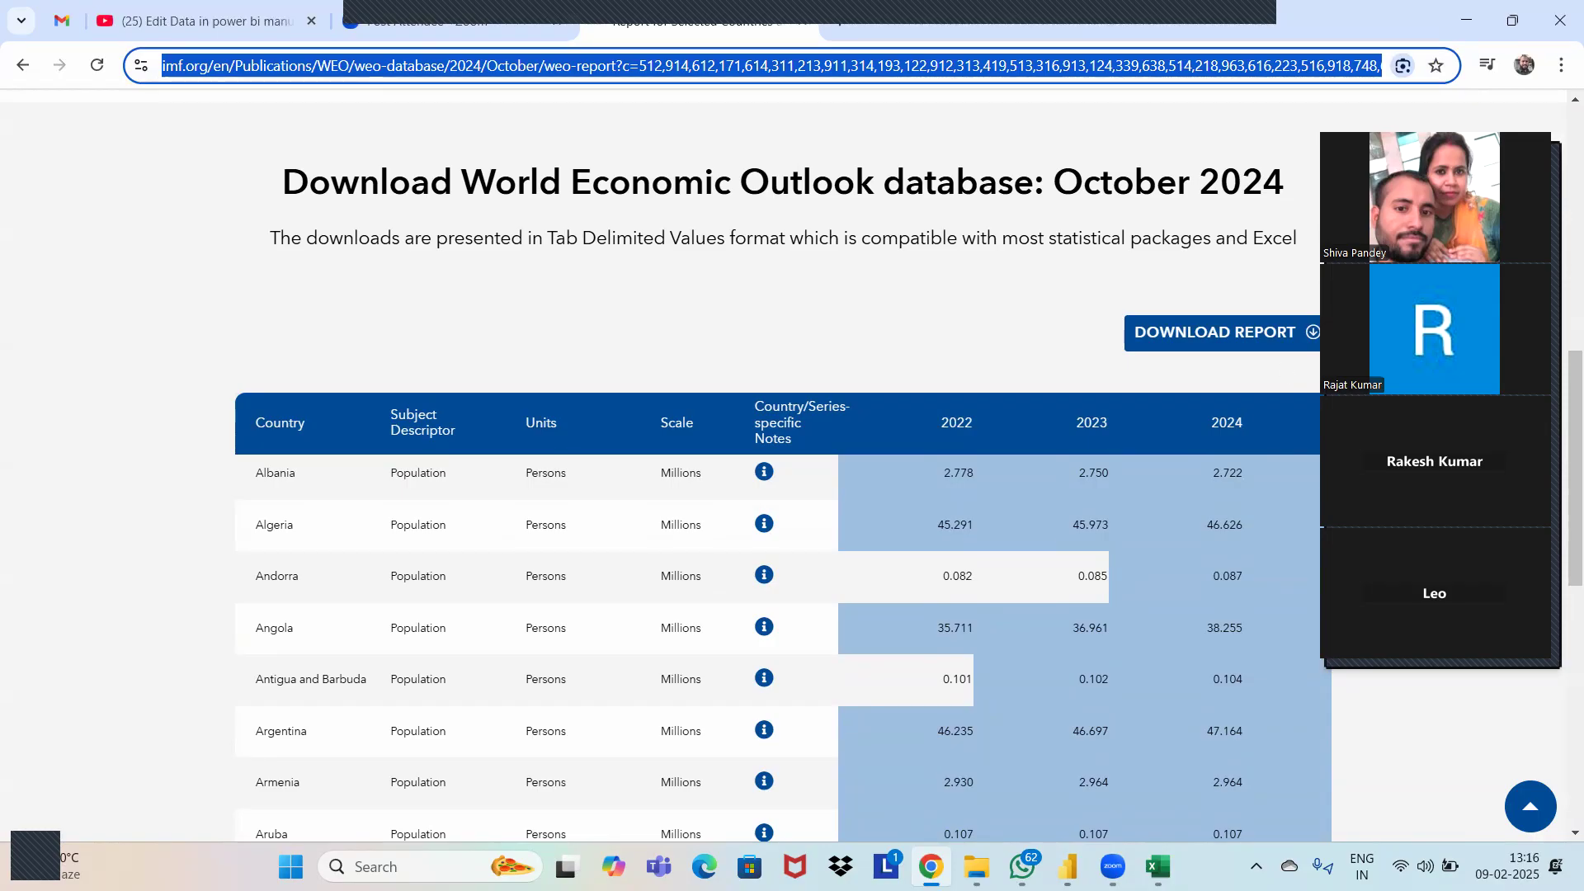
{"action": "left_click", "coordinate": [1068, 866]}
{"action": "left_click", "coordinate": [1210, 746]}
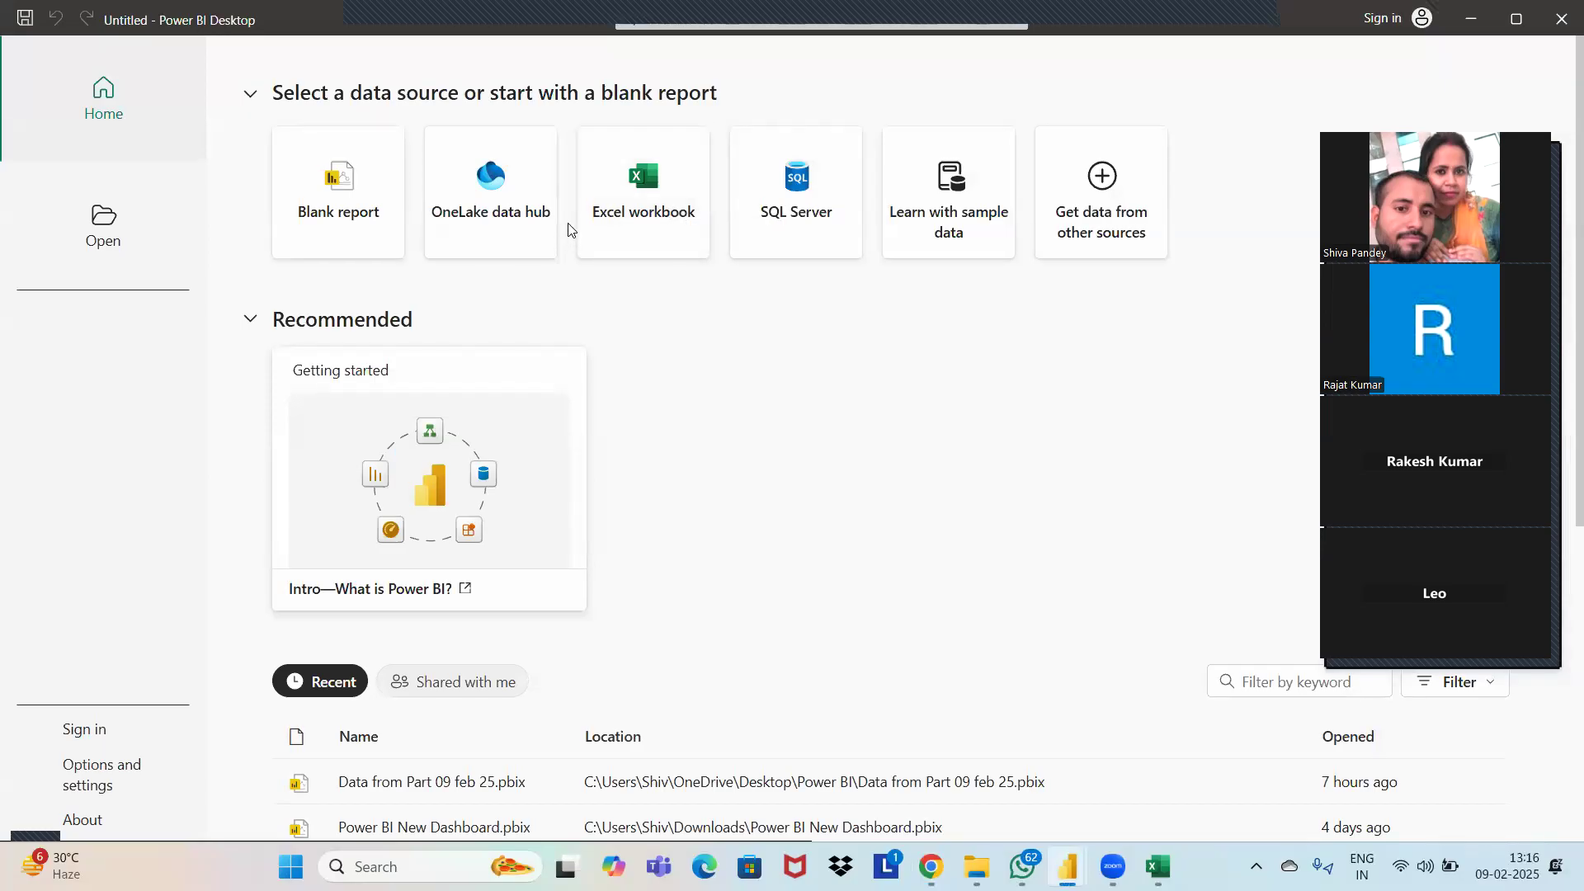
Look through the full list of data source connectors offered for getting data from other sources and close it.
{"action": "left_click", "coordinate": [1114, 213]}
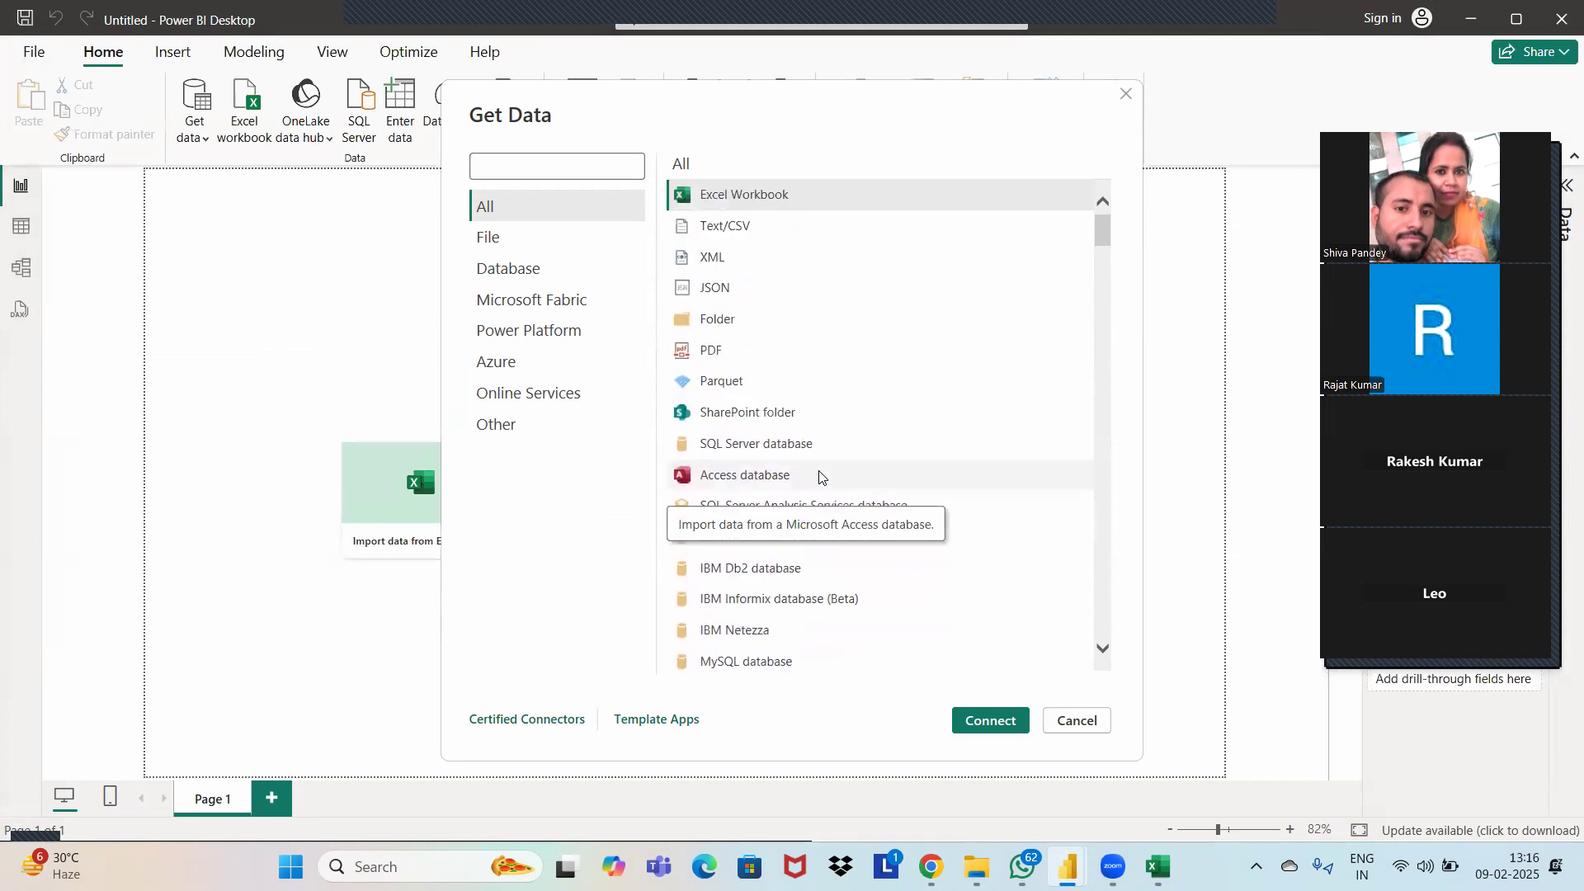
{"action": "scroll", "coordinate": [768, 474], "scroll_direction": "down", "scroll_amount": 1}
{"action": "scroll", "coordinate": [768, 474], "scroll_direction": "down", "scroll_amount": 20}
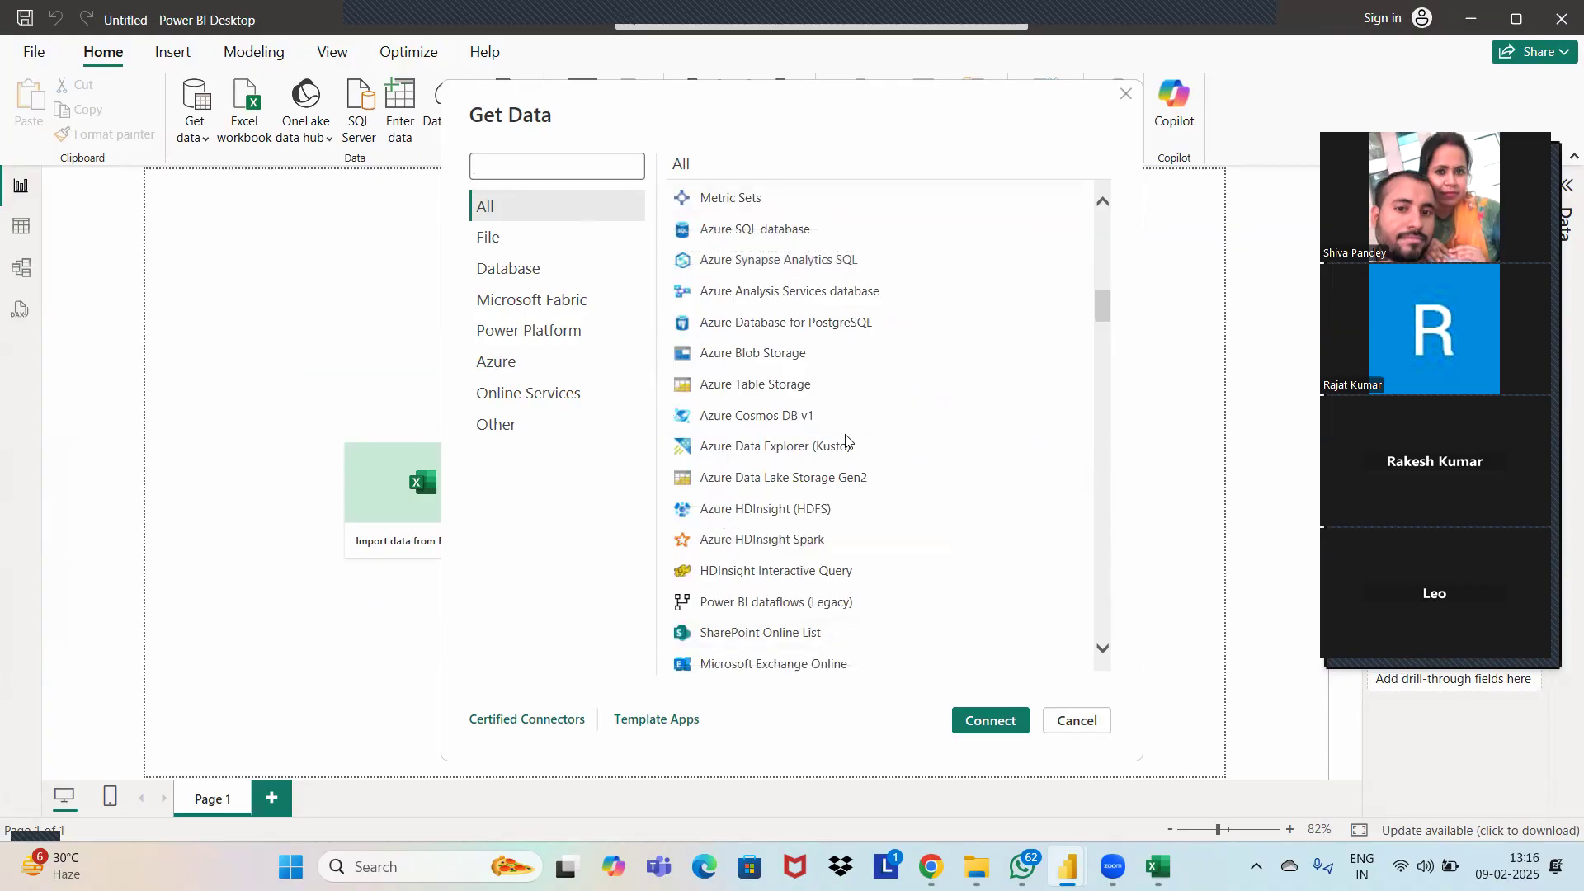
{"action": "scroll", "coordinate": [929, 453], "scroll_direction": "up", "scroll_amount": 5}
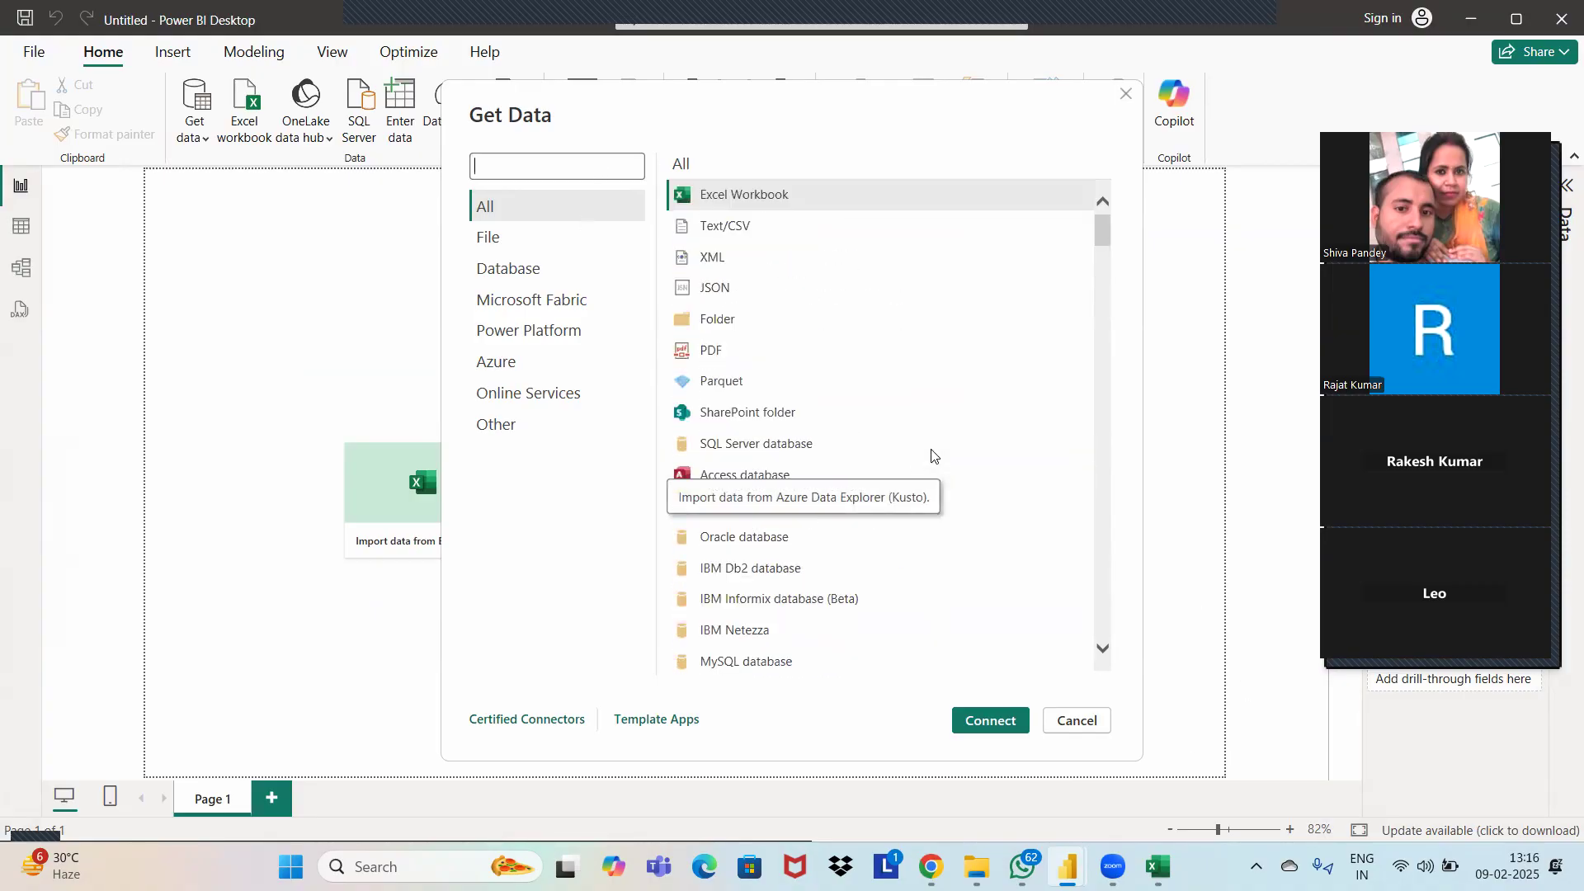
{"action": "left_click", "coordinate": [1079, 722]}
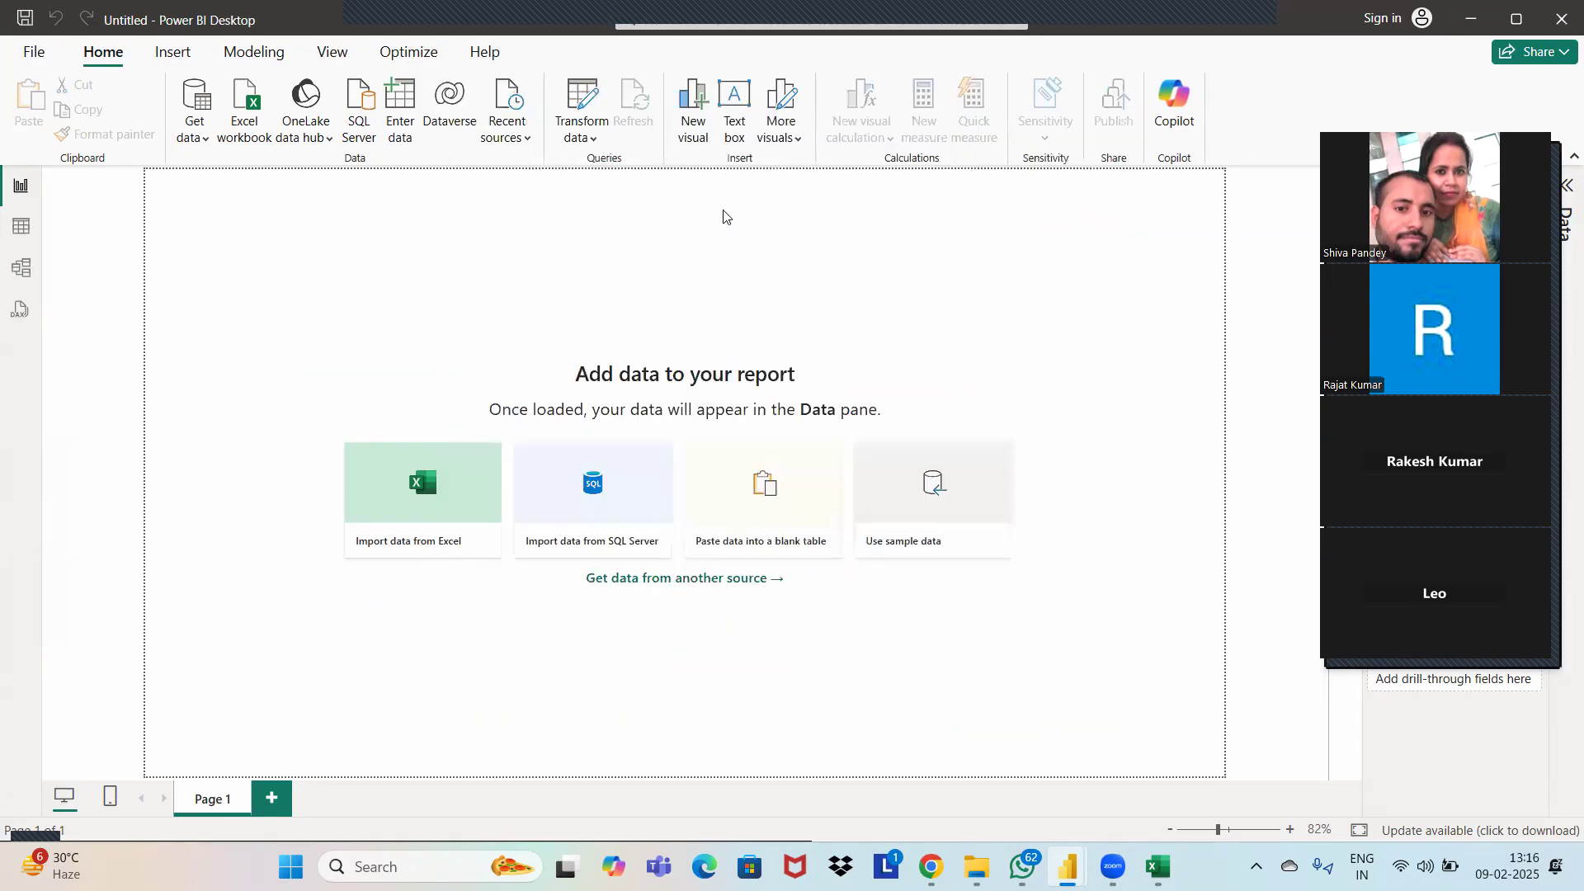
Connect to a Web data source with the basic option, using the copied IMF report URL.
{"action": "left_click", "coordinate": [202, 139]}
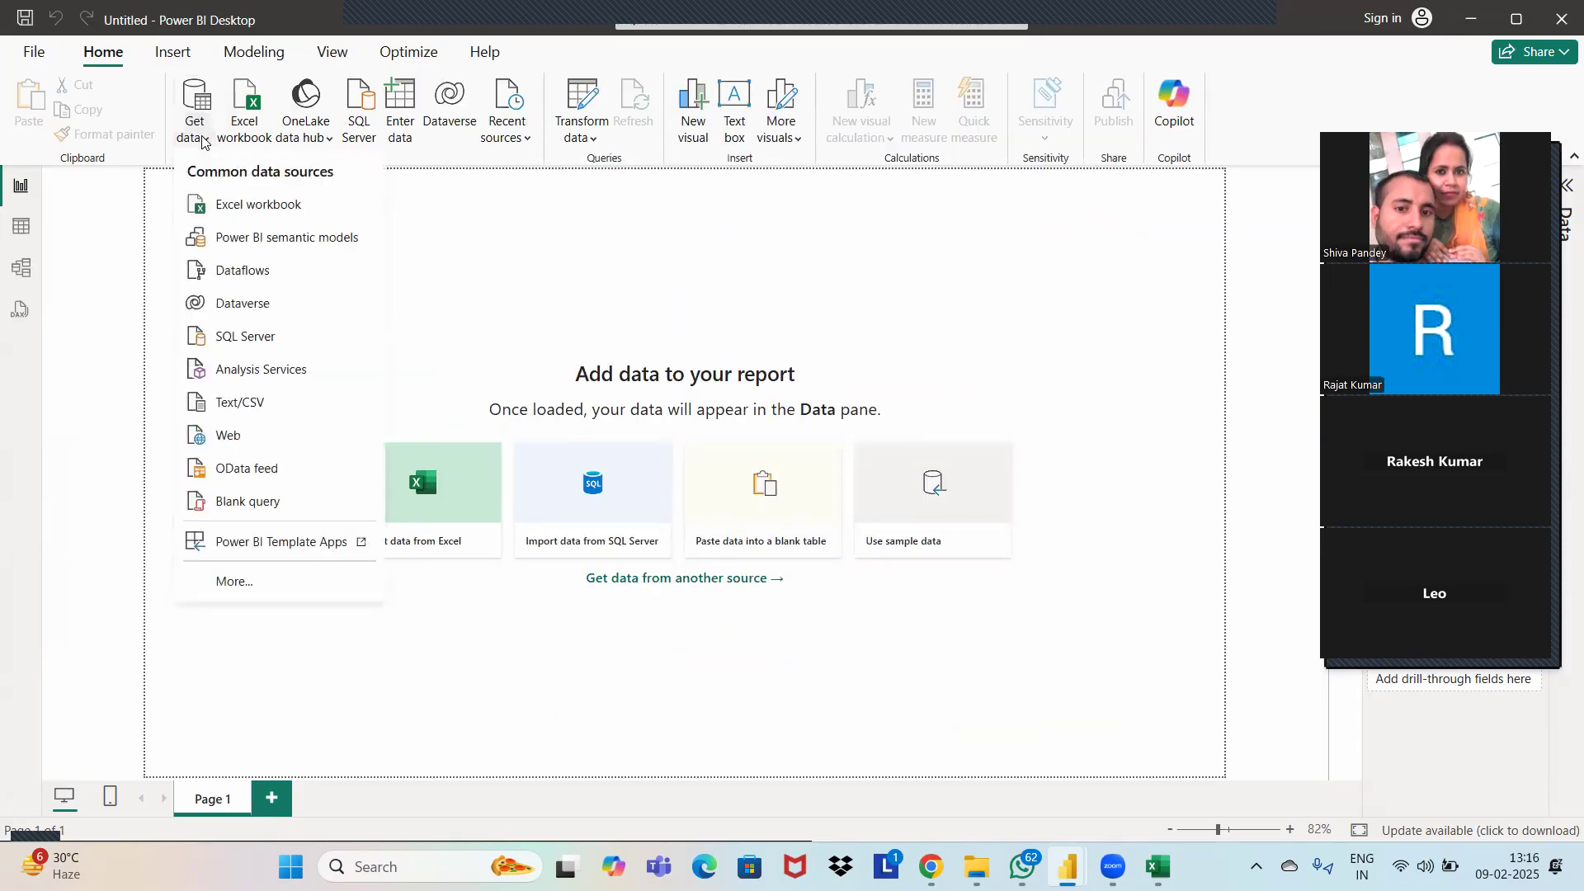
{"action": "left_click", "coordinate": [235, 437]}
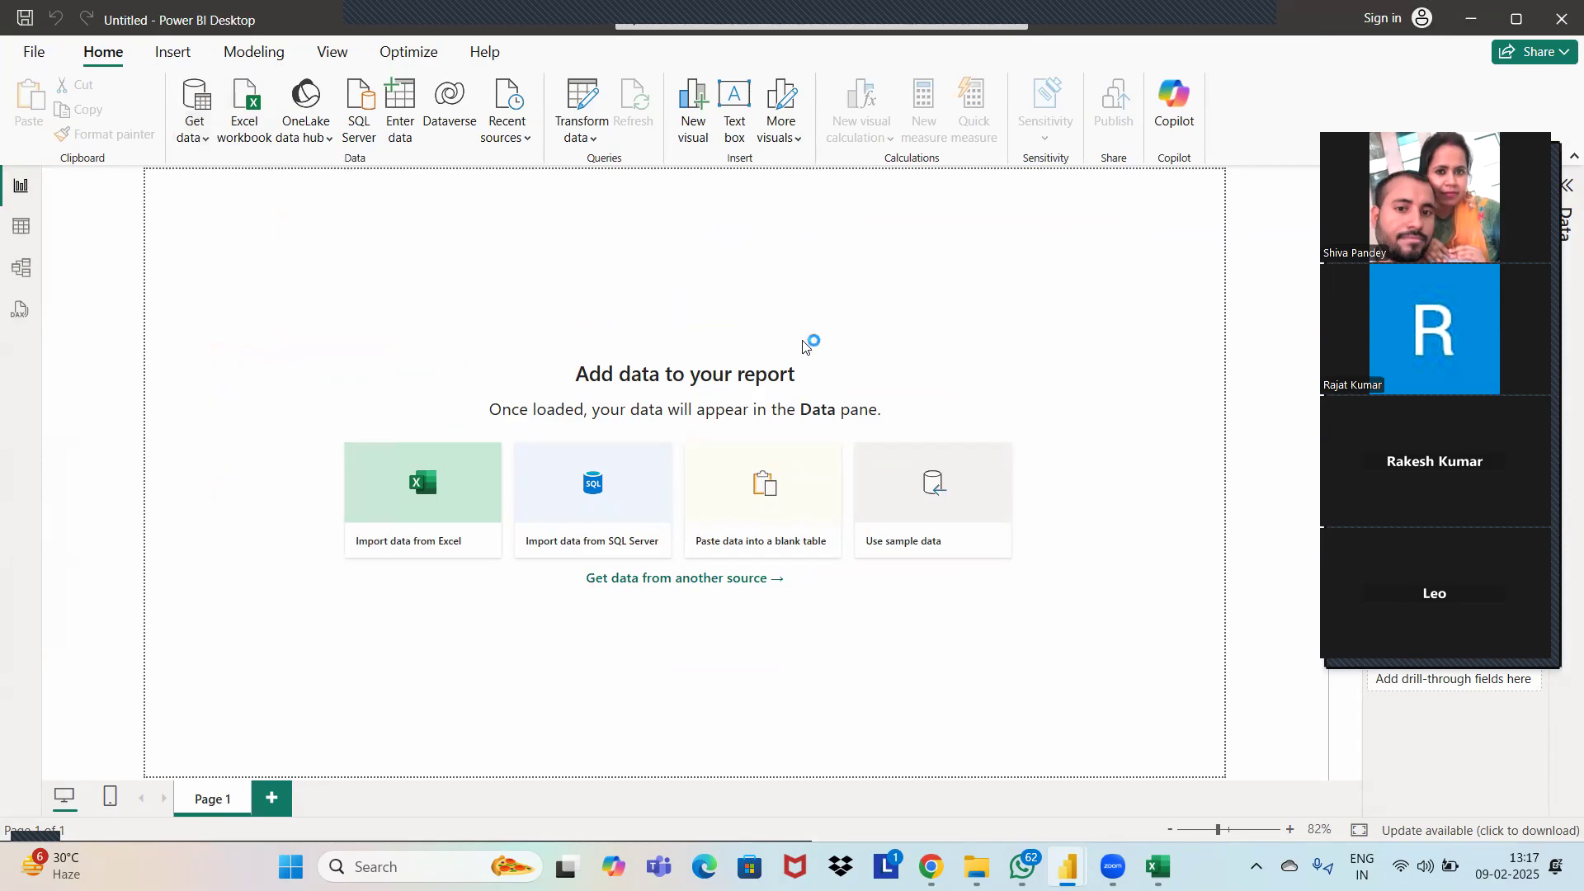
{"action": "left_click", "coordinate": [578, 432]}
{"action": "key", "text": "ctrl+v"}
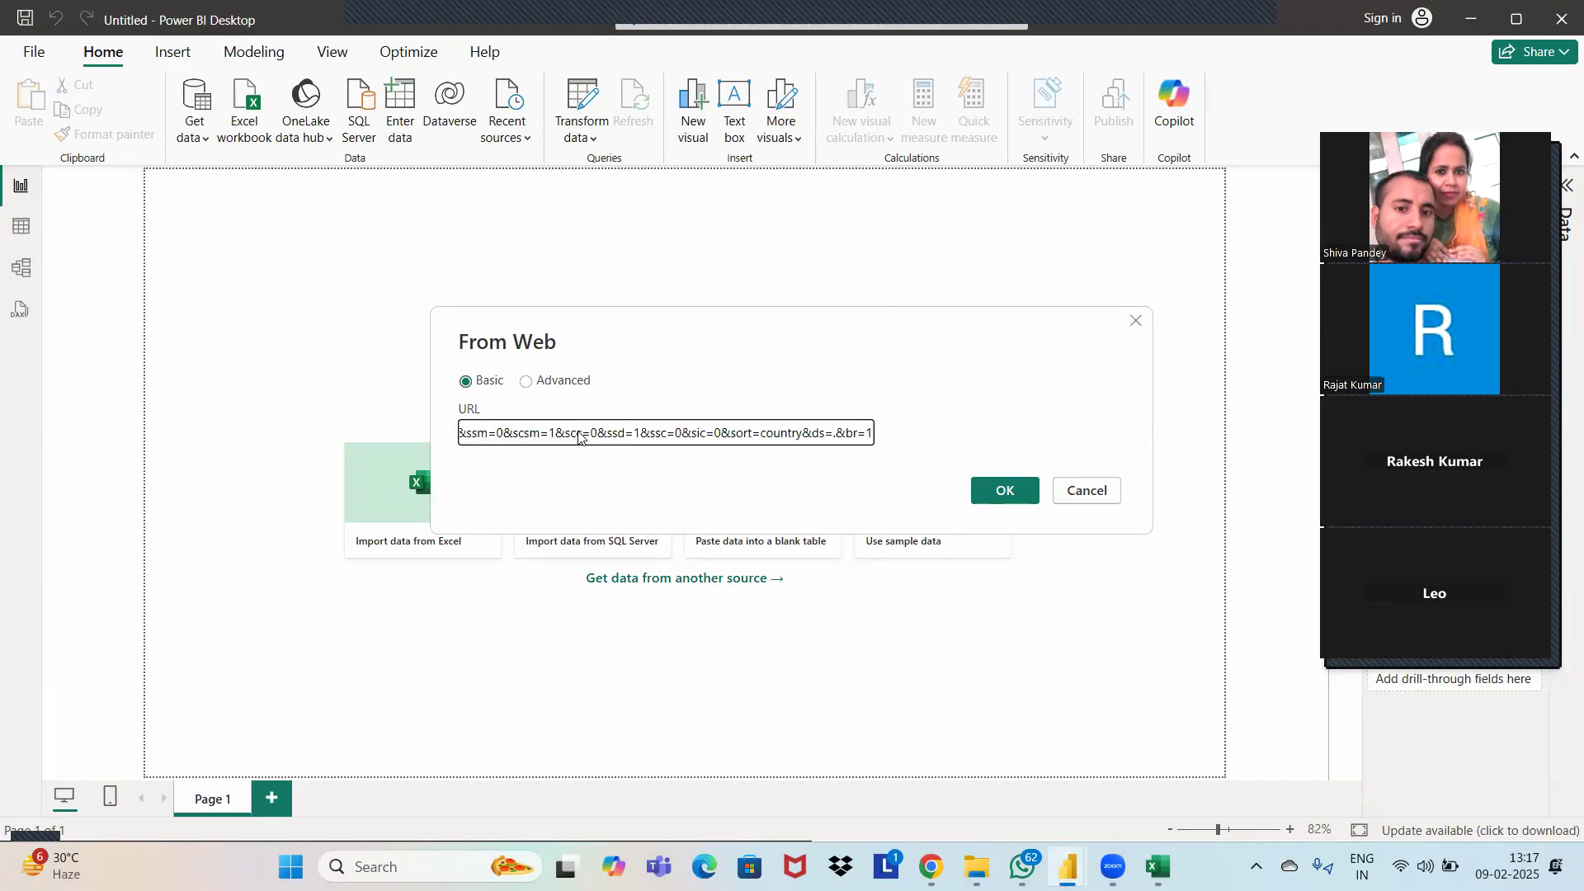
{"action": "left_click", "coordinate": [1004, 490]}
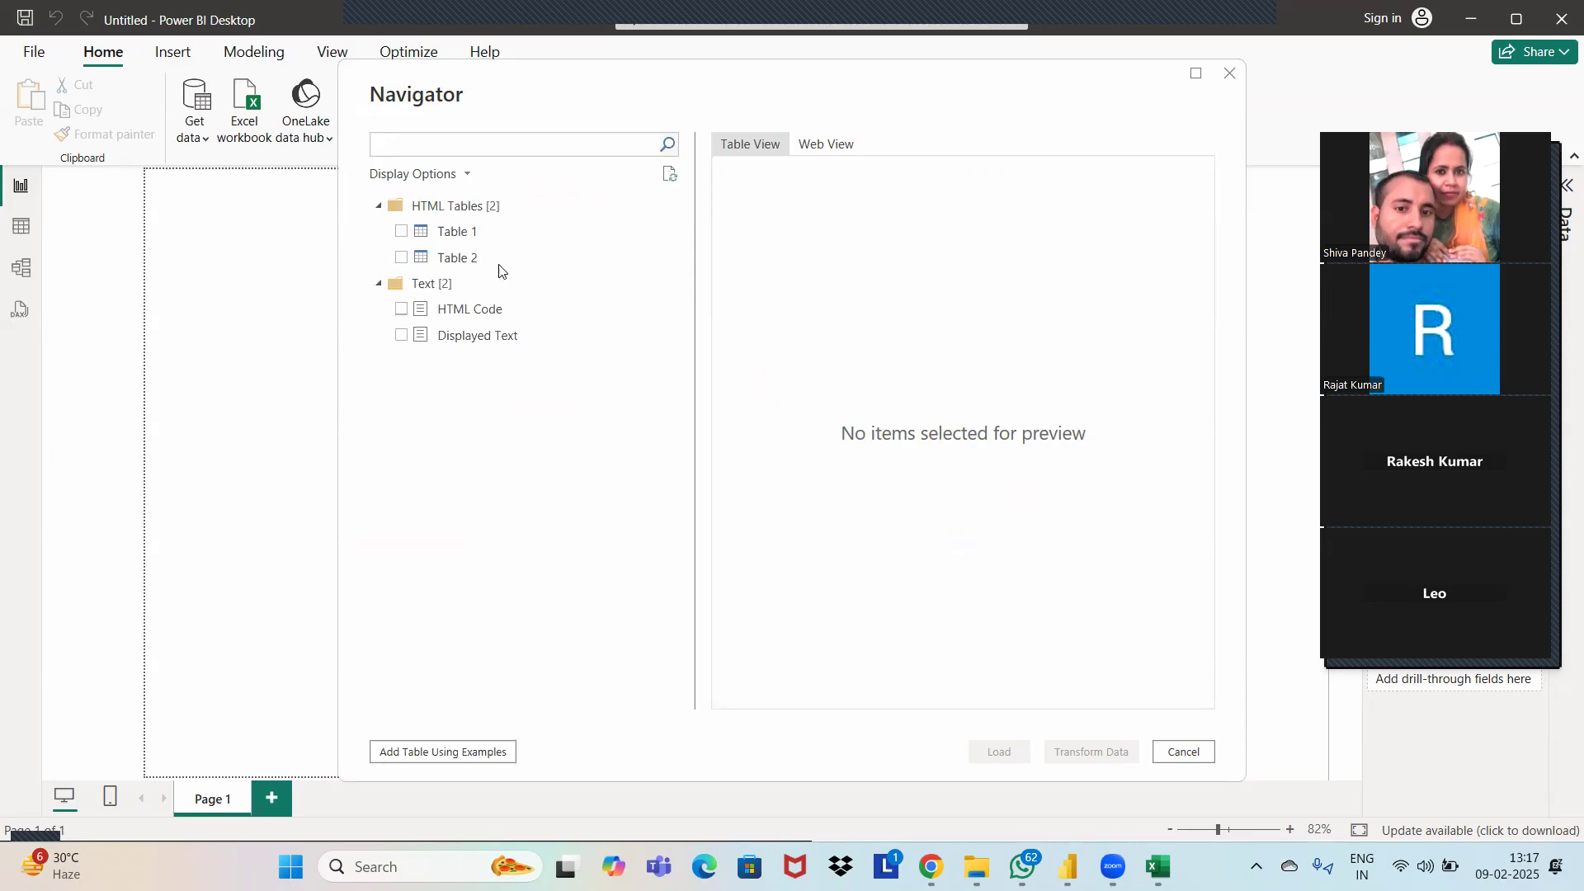
Select the HTML table Table 1 for import and preview its columns across to the 2029 data.
{"action": "left_click", "coordinate": [401, 232]}
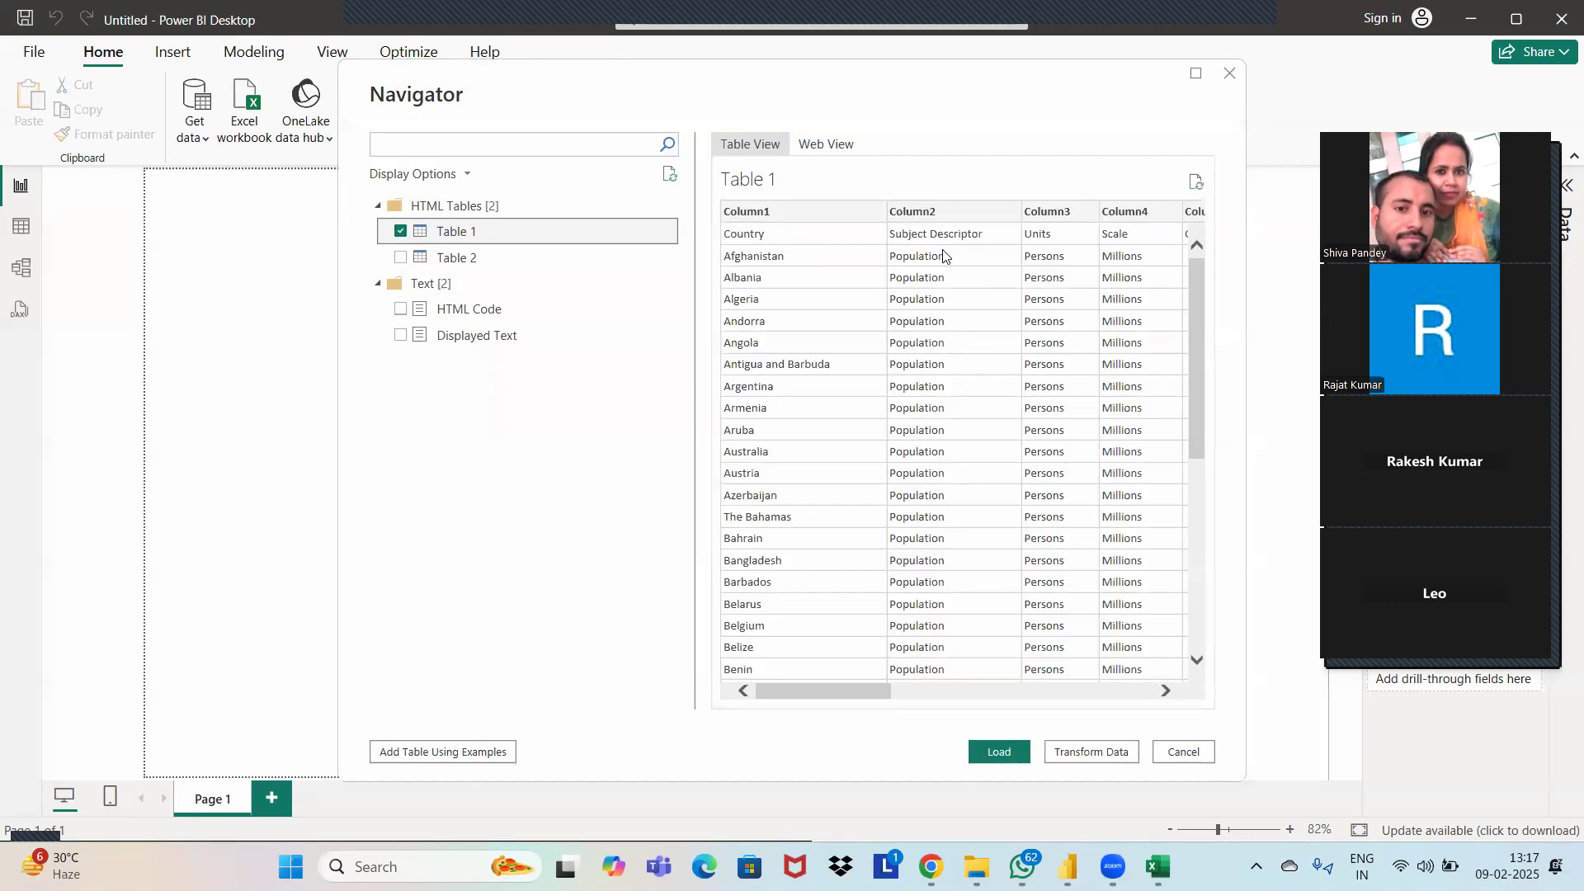
{"action": "scroll", "coordinate": [950, 253], "scroll_direction": "right", "scroll_amount": 2}
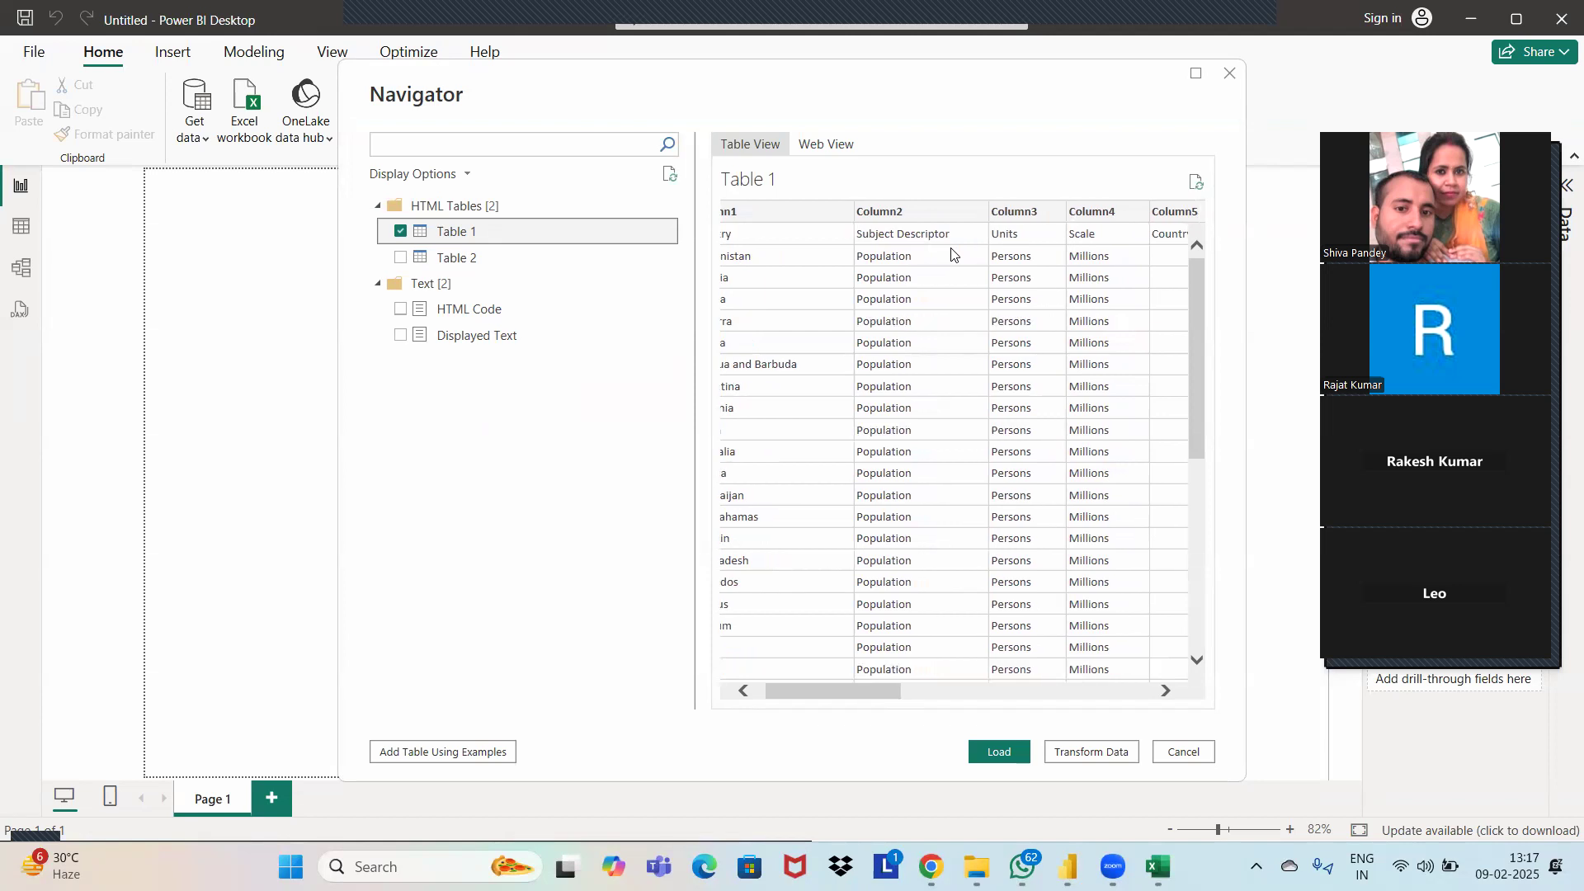
{"action": "scroll", "coordinate": [1036, 257], "scroll_direction": "right", "scroll_amount": 5}
{"action": "scroll", "coordinate": [1035, 257], "scroll_direction": "right", "scroll_amount": 8}
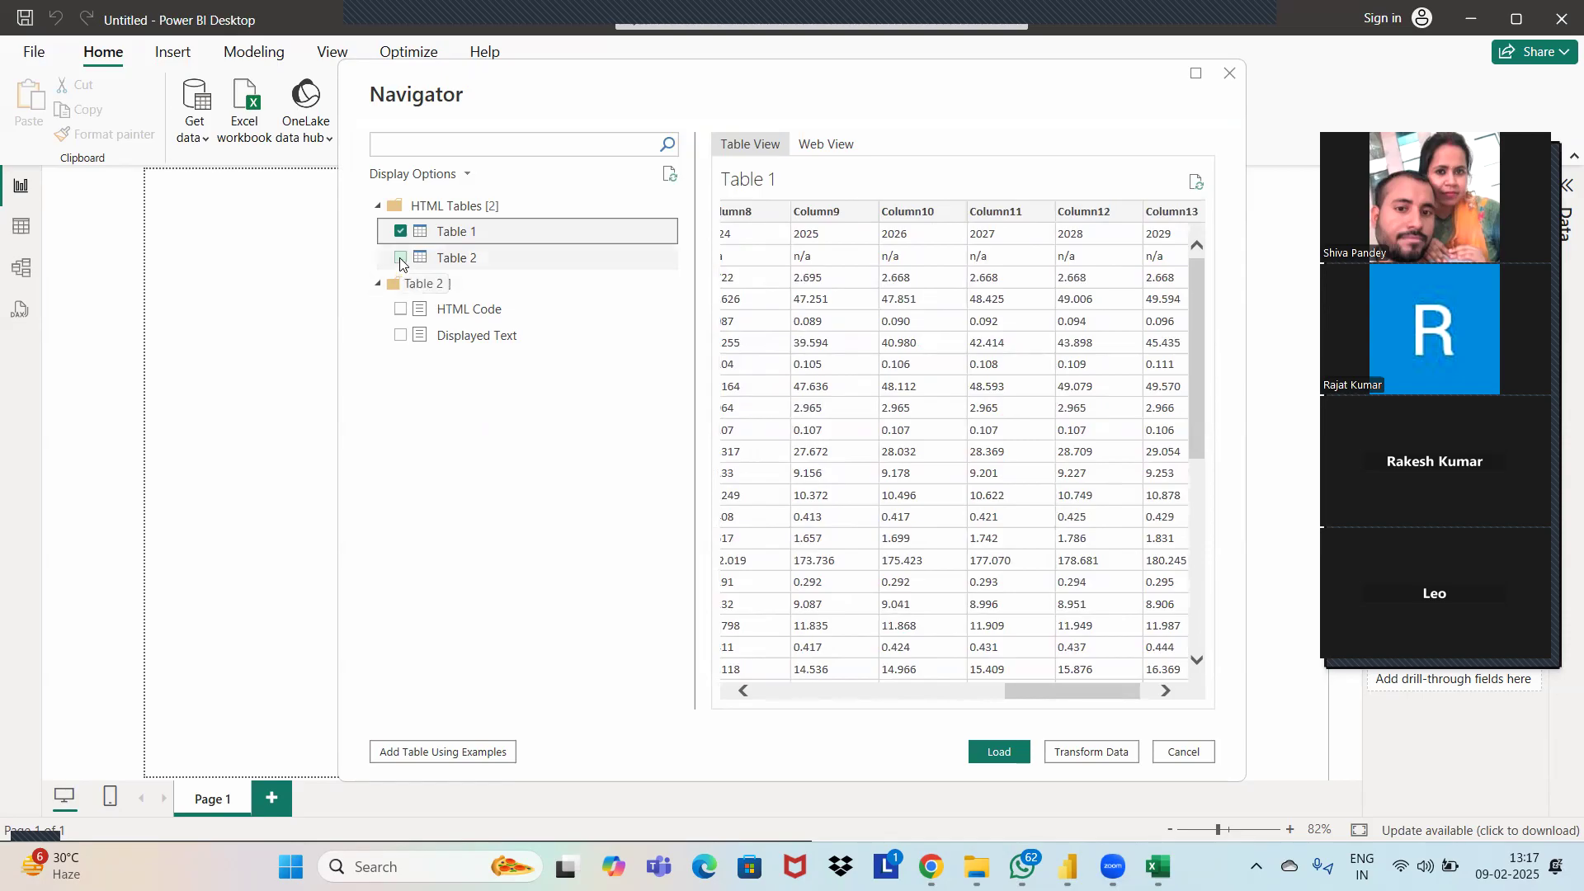
Preview Table 2 across to its Estimates Start After column for comparison, leaving only Table 1 selected for import.
{"action": "left_click", "coordinate": [400, 259]}
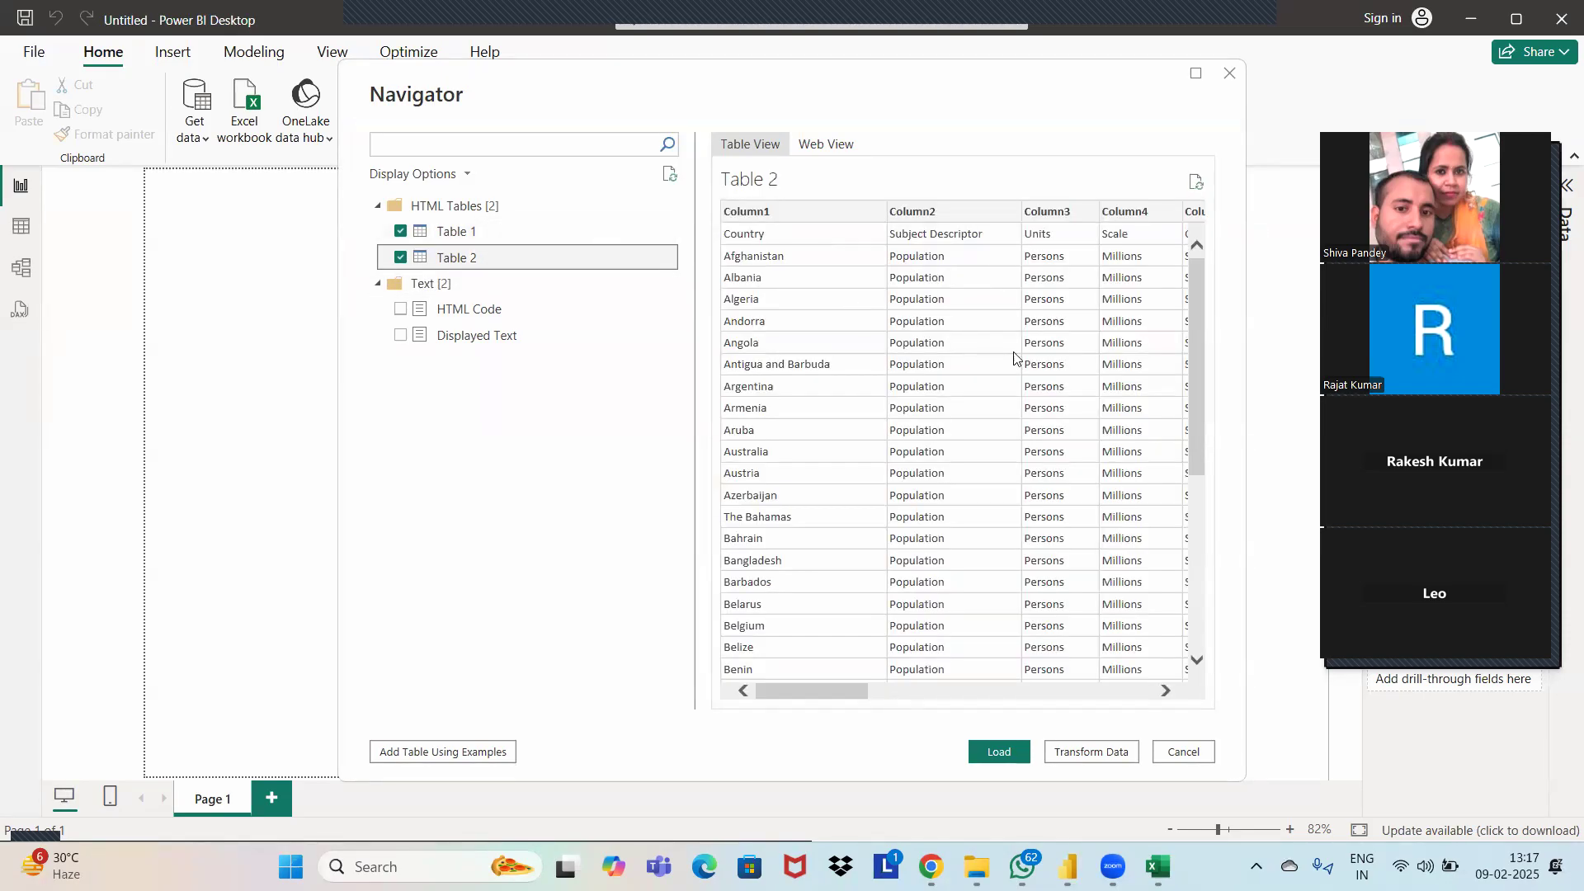
{"action": "scroll", "coordinate": [1016, 357], "scroll_direction": "right", "scroll_amount": 5}
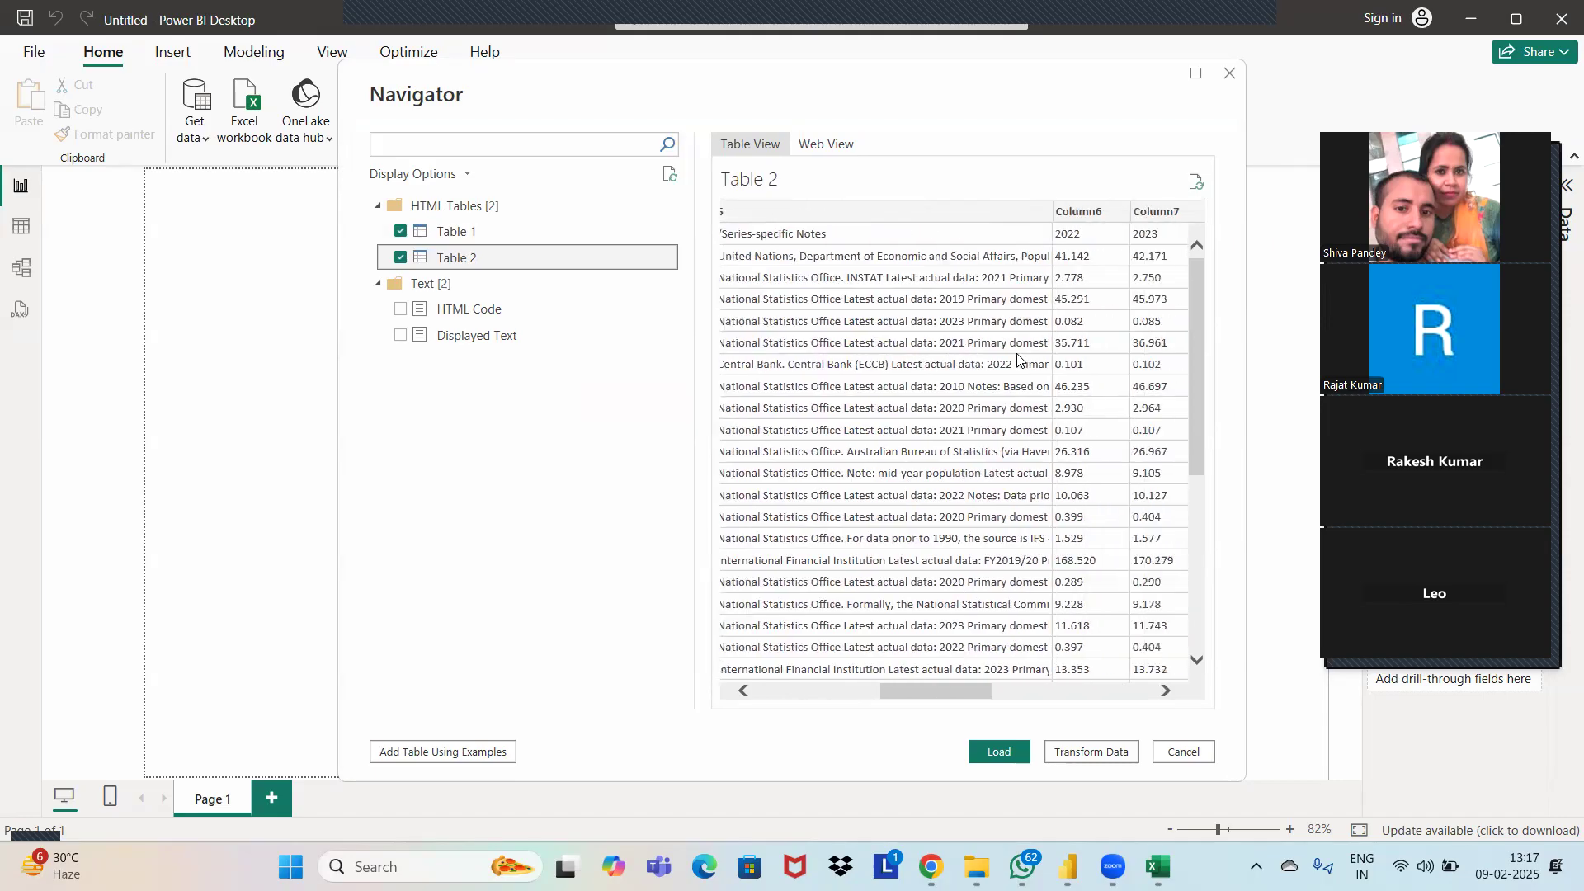
{"action": "scroll", "coordinate": [1017, 360], "scroll_direction": "right", "scroll_amount": 6}
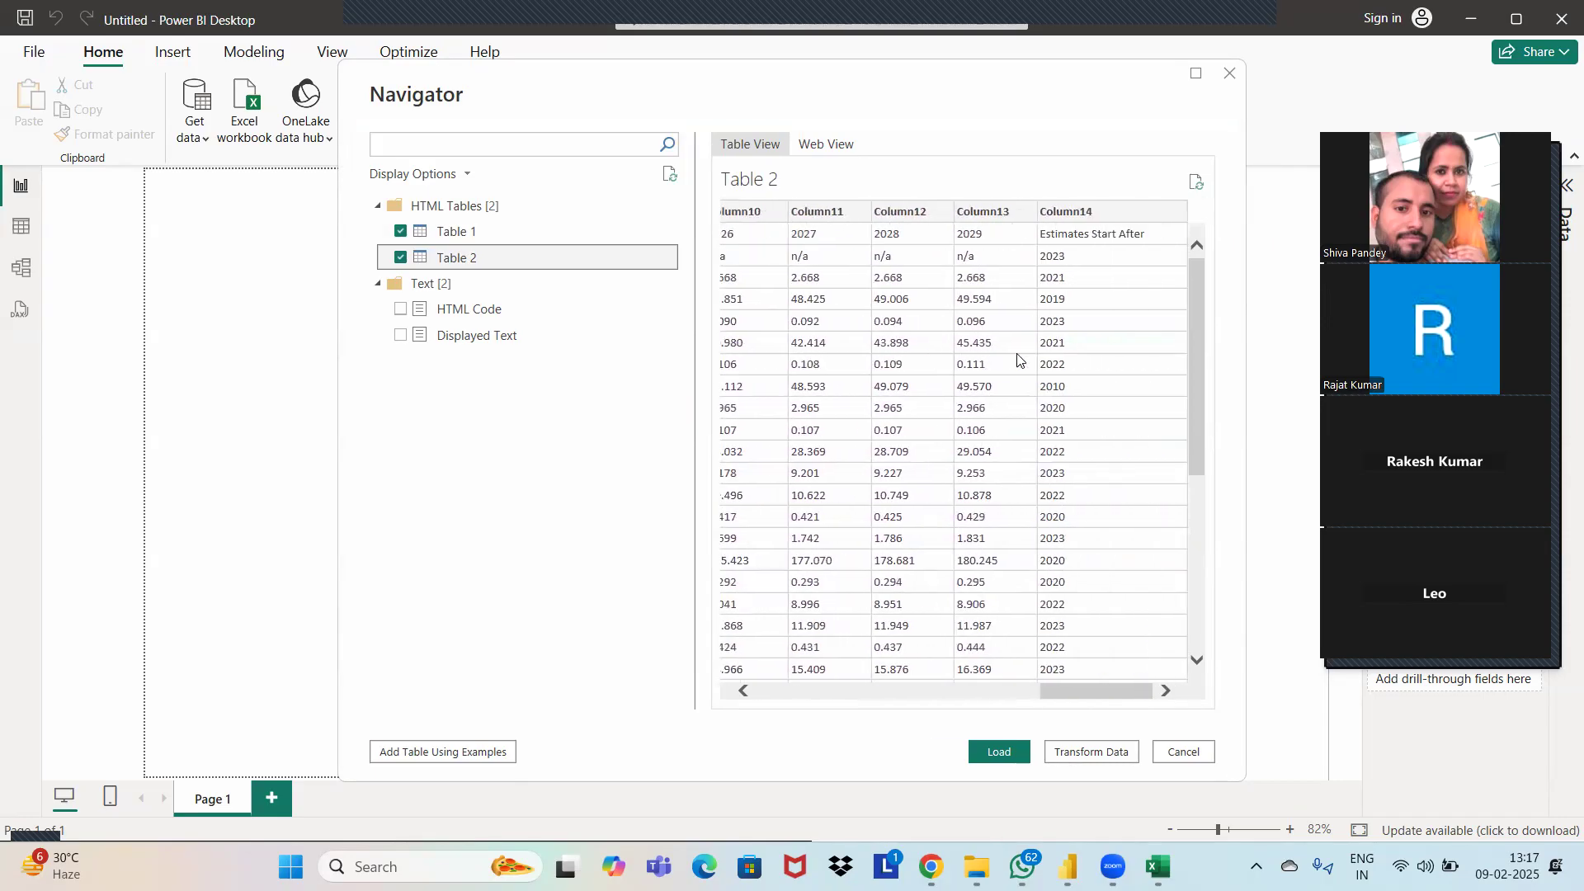
{"action": "scroll", "coordinate": [1017, 360], "scroll_direction": "left", "scroll_amount": 6}
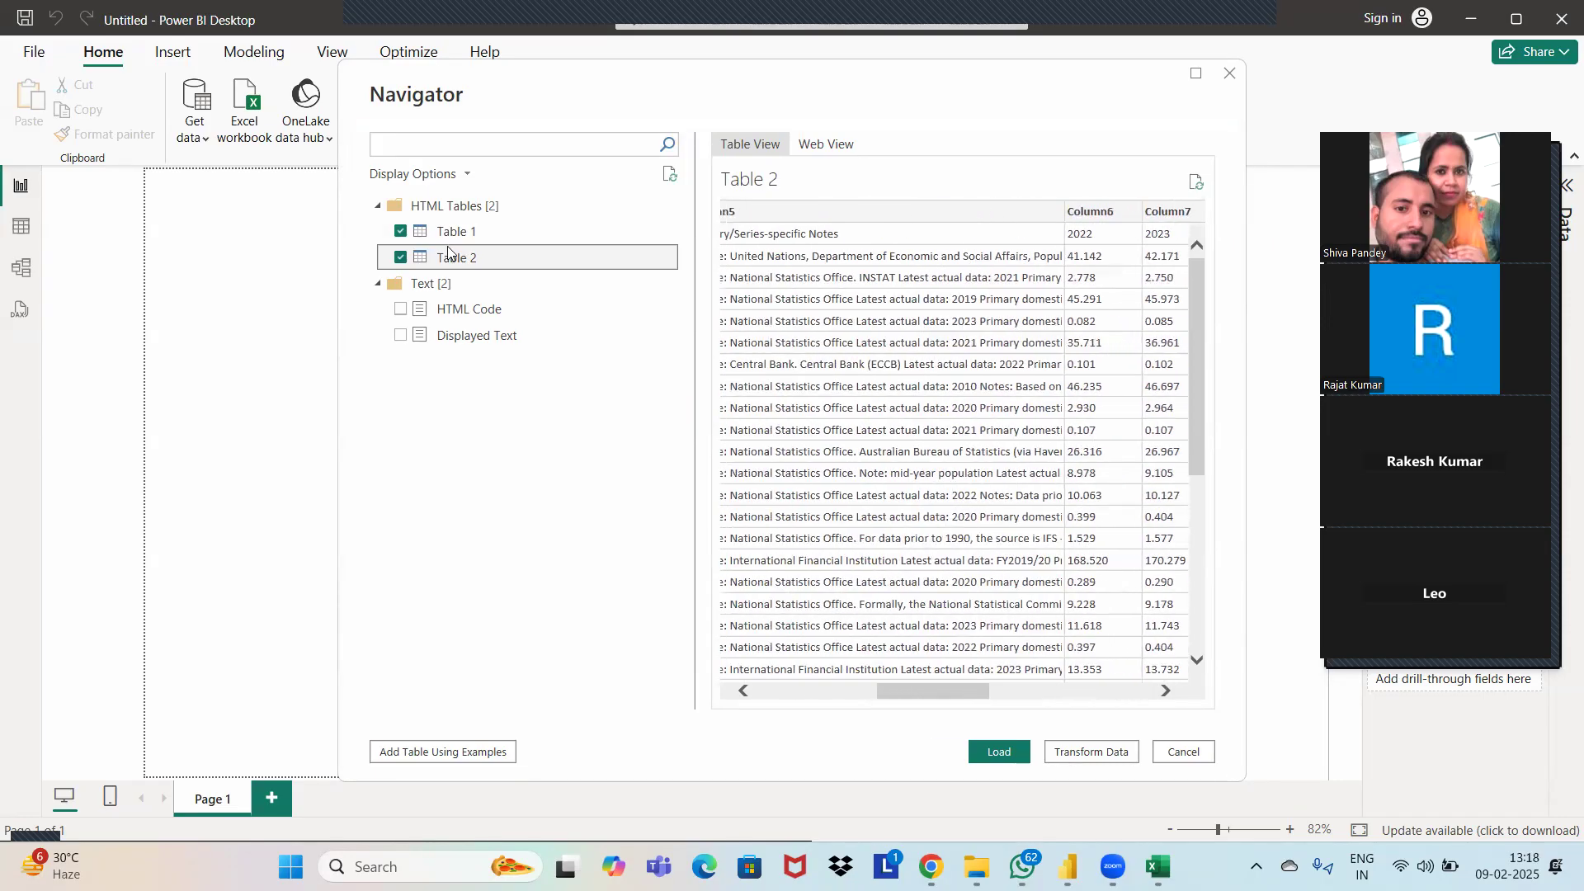
{"action": "left_click", "coordinate": [400, 258]}
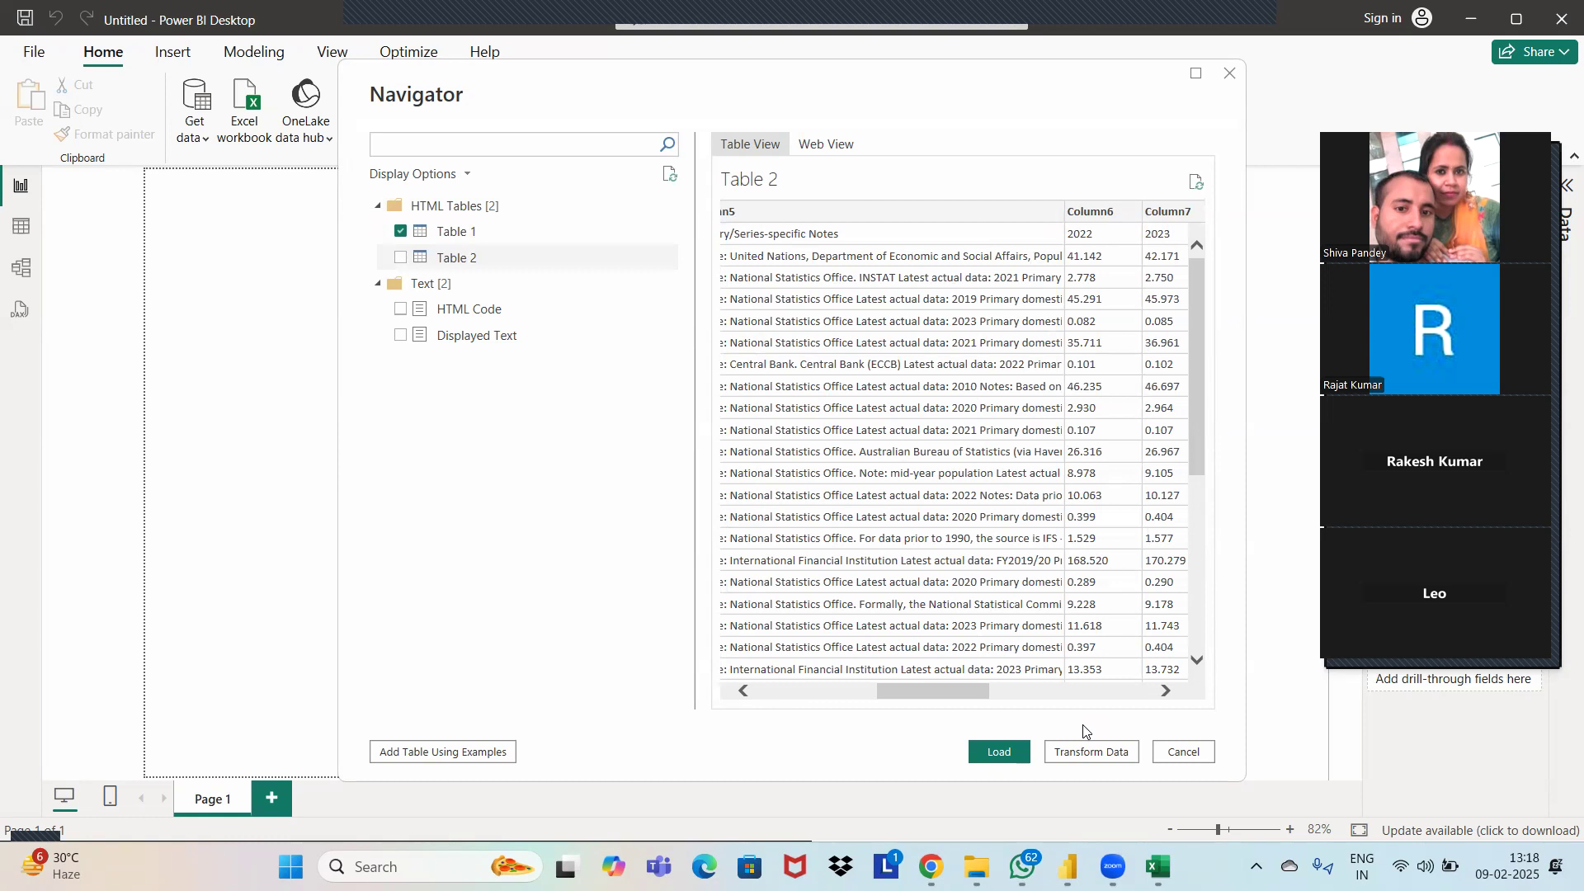
Load Table 1 into the report and expand it to list its columns.
{"action": "left_click", "coordinate": [1001, 752]}
{"action": "key", "text": "alt+Tab"}
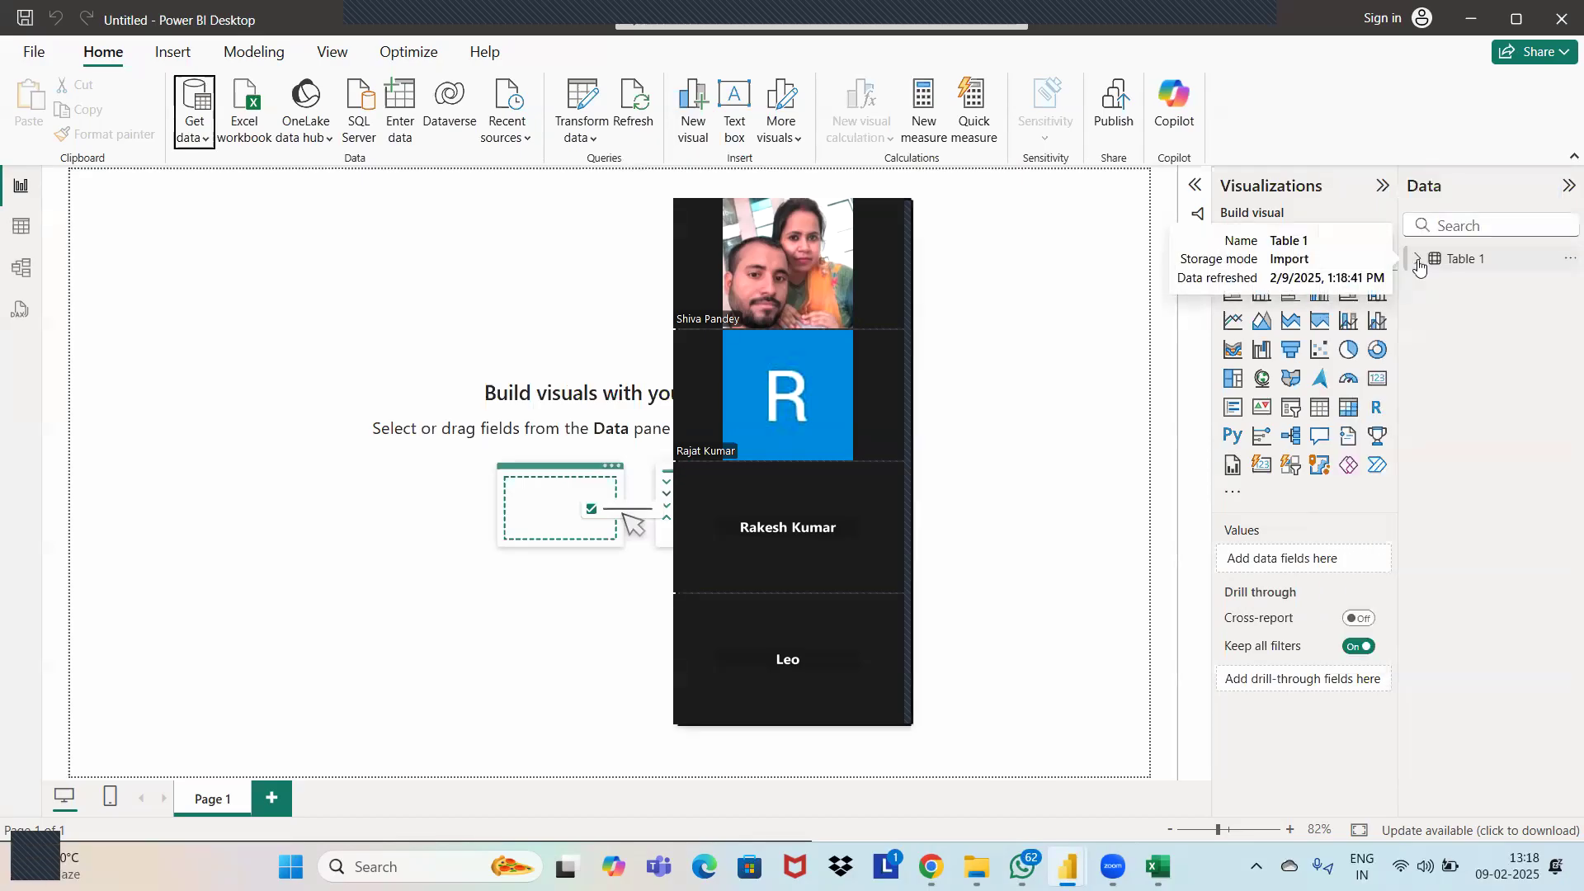
{"action": "left_click", "coordinate": [1418, 261]}
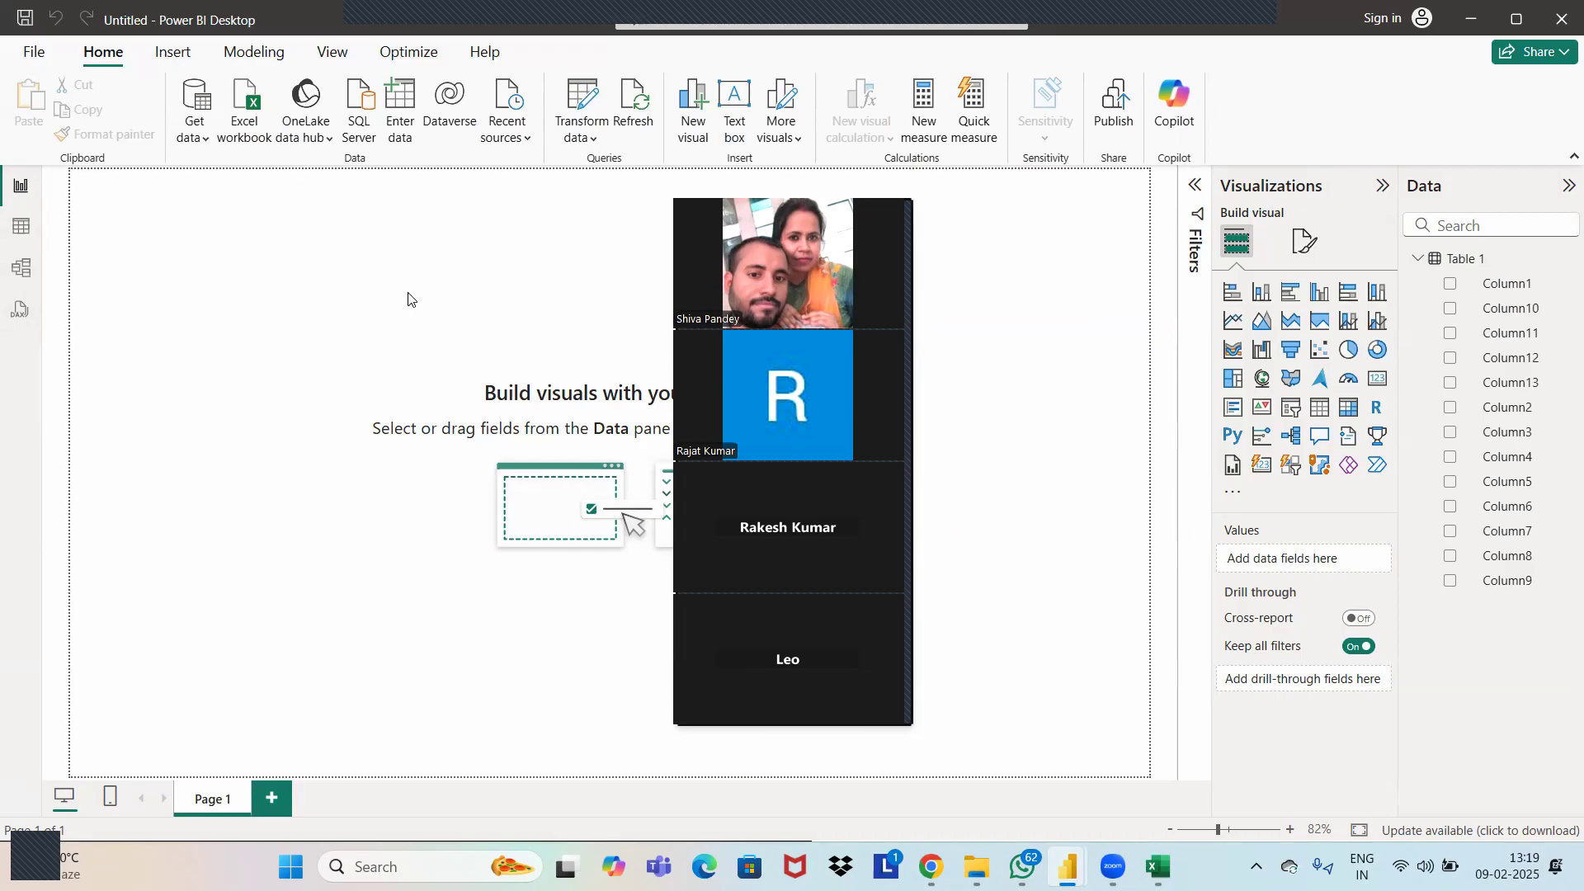
Examine the loaded Table 1 in the table view, the model view and the DAX query view.
{"action": "left_click", "coordinate": [21, 225]}
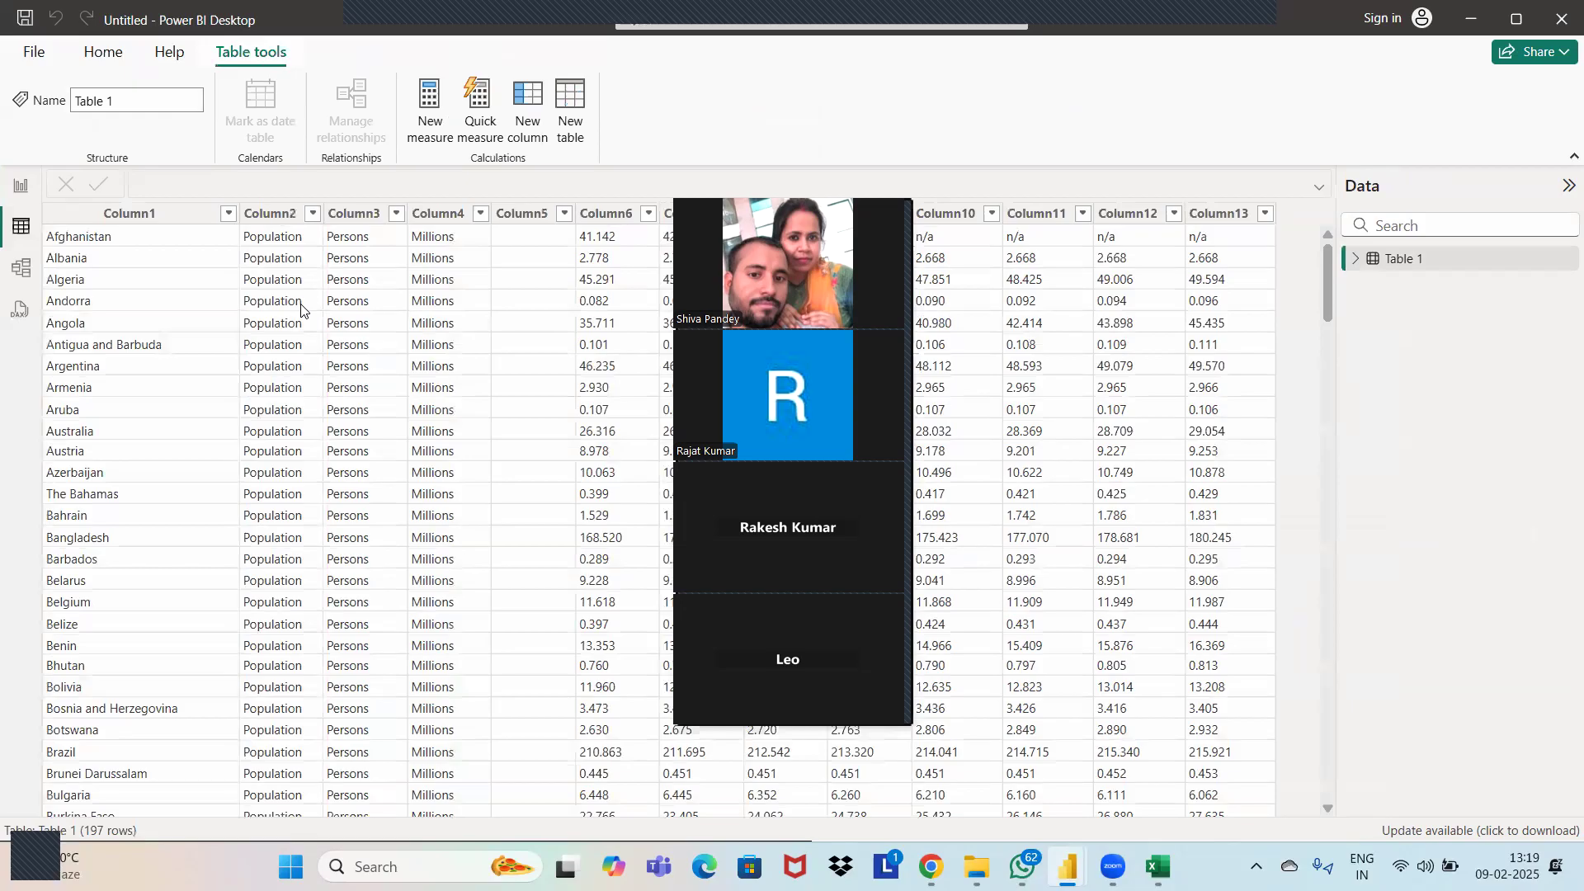
{"action": "left_click", "coordinate": [21, 269]}
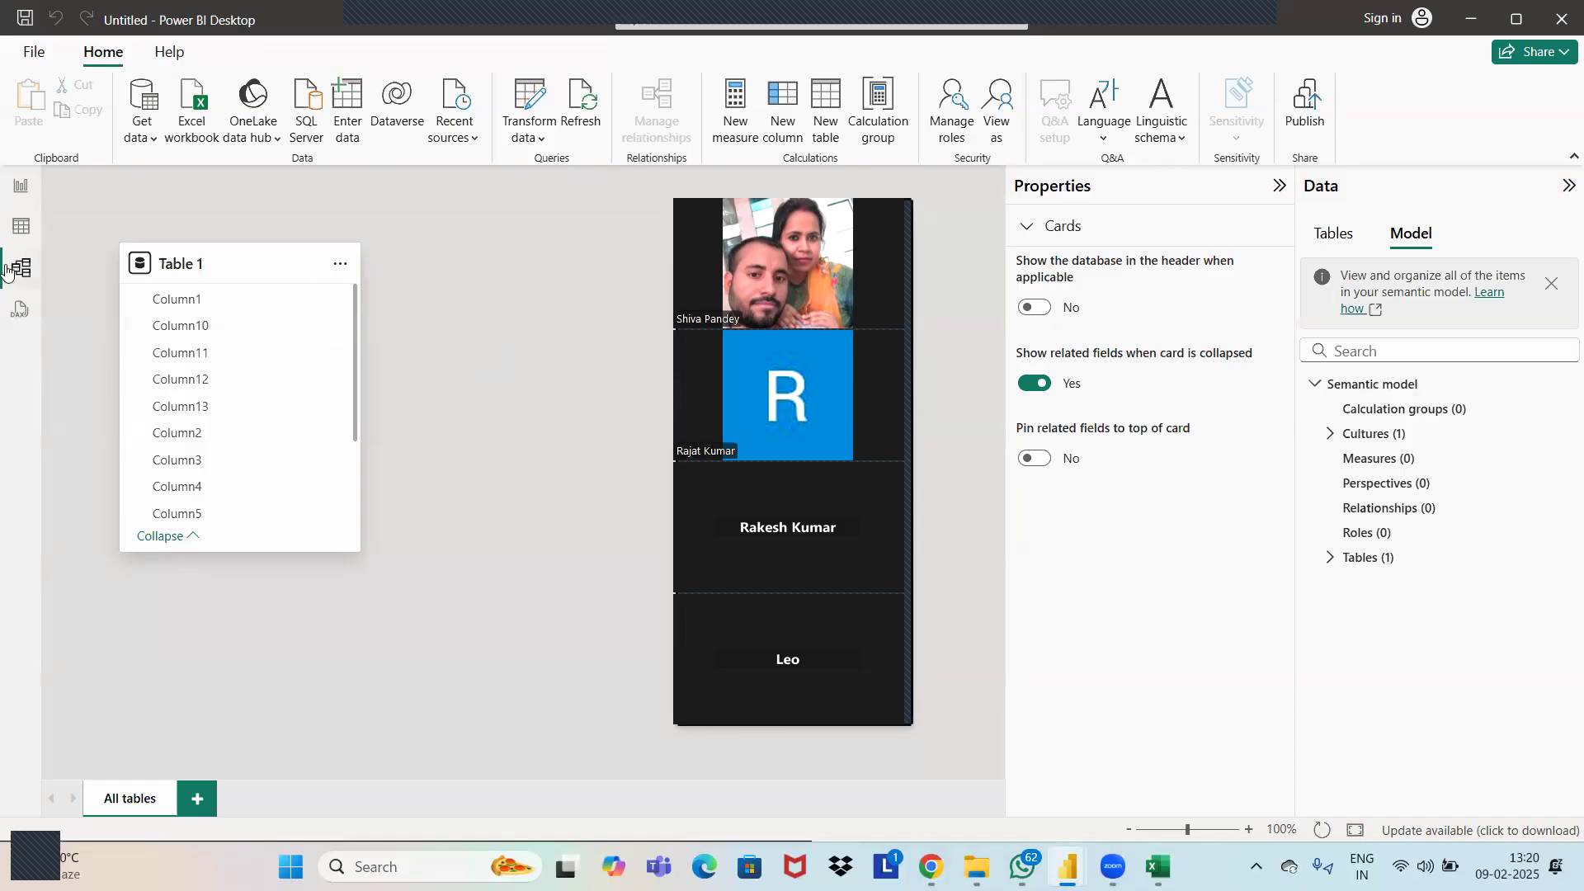
{"action": "left_click", "coordinate": [21, 315]}
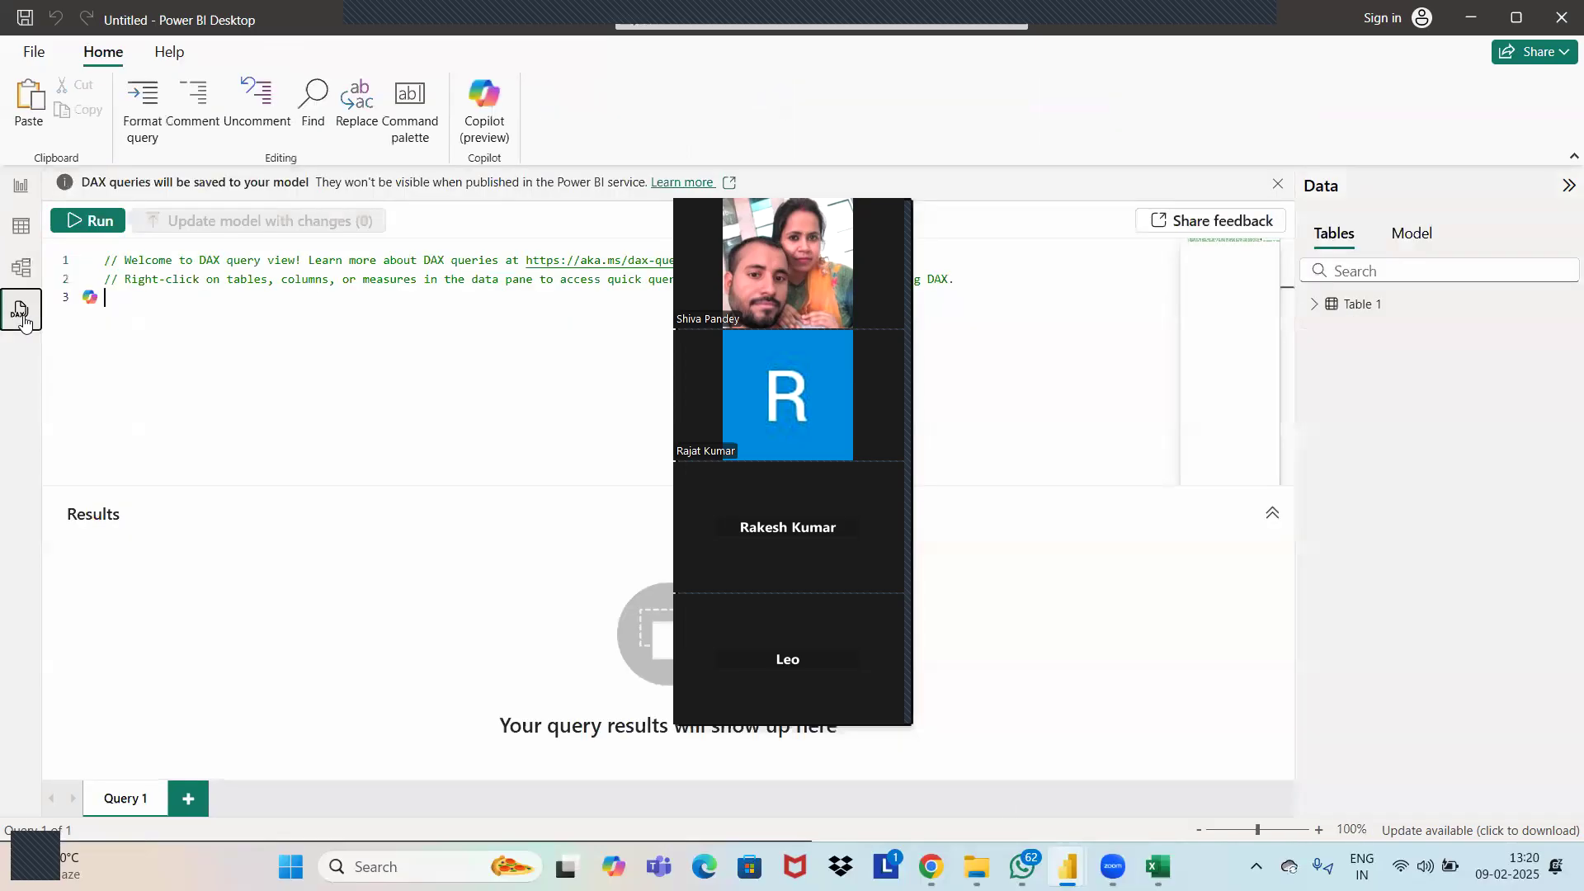
Return to Table 1's data in the table view and open its query in the Power Query Editor.
{"action": "left_click", "coordinate": [340, 322]}
{"action": "left_click", "coordinate": [22, 194]}
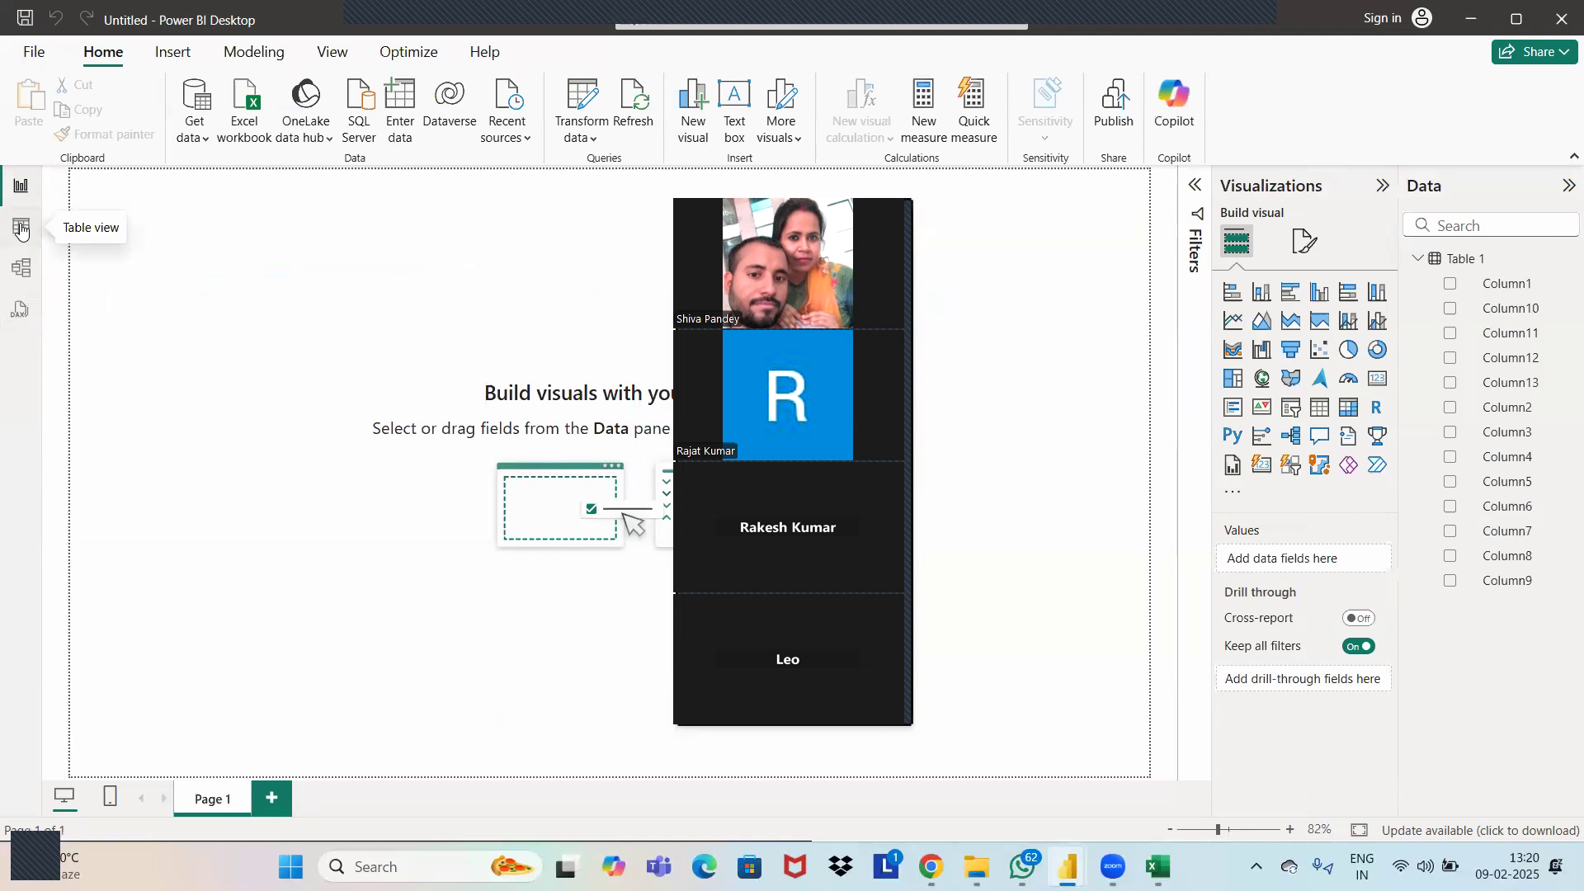
{"action": "left_click", "coordinate": [21, 229]}
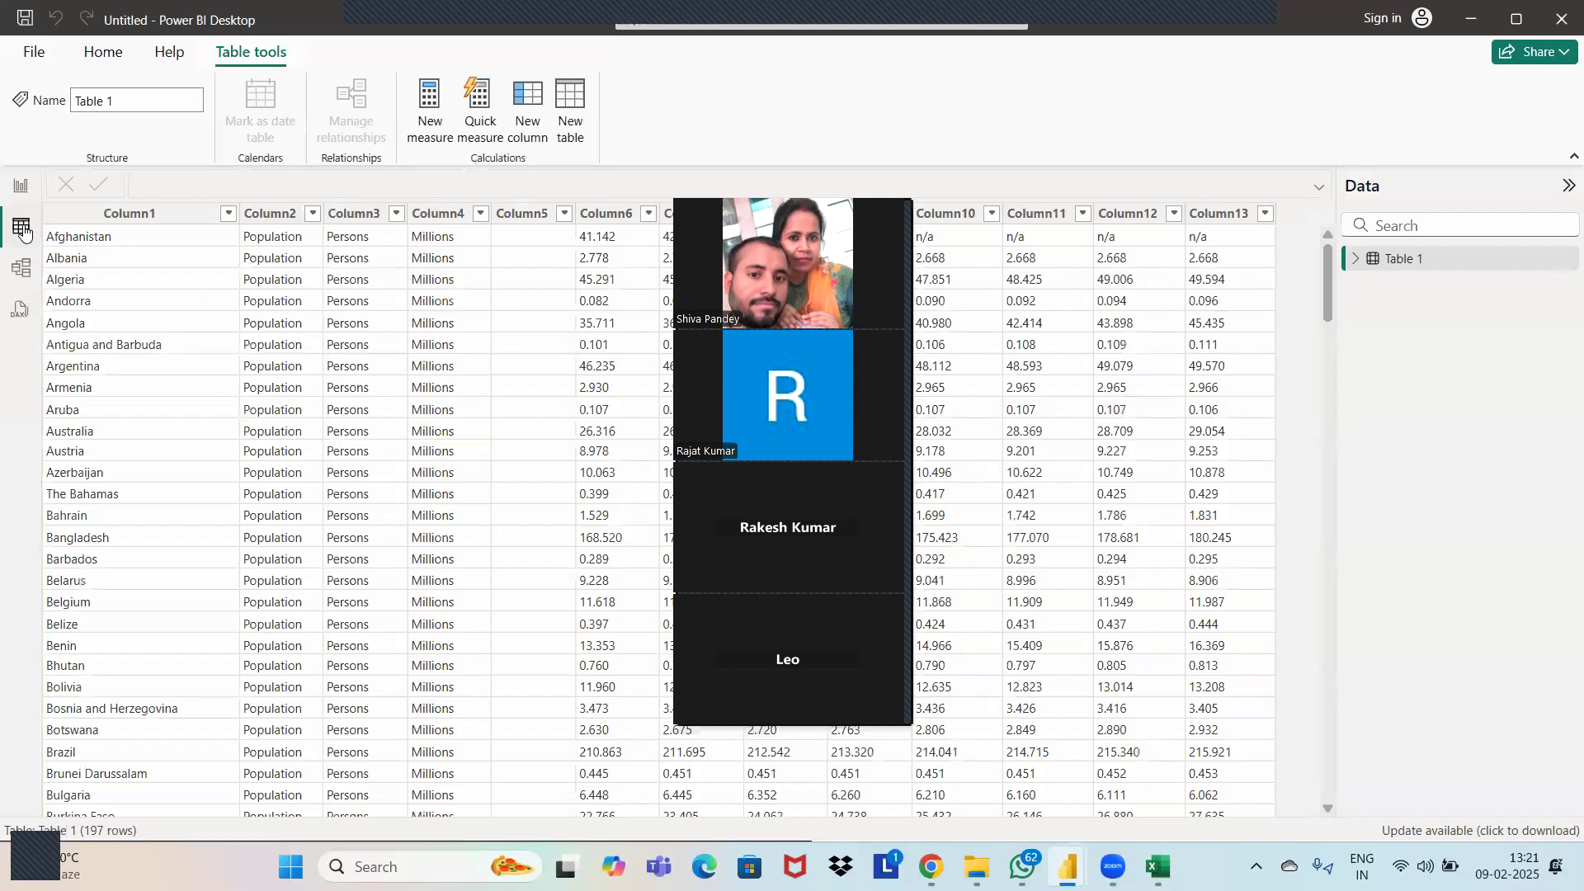
{"action": "left_click", "coordinate": [104, 52]}
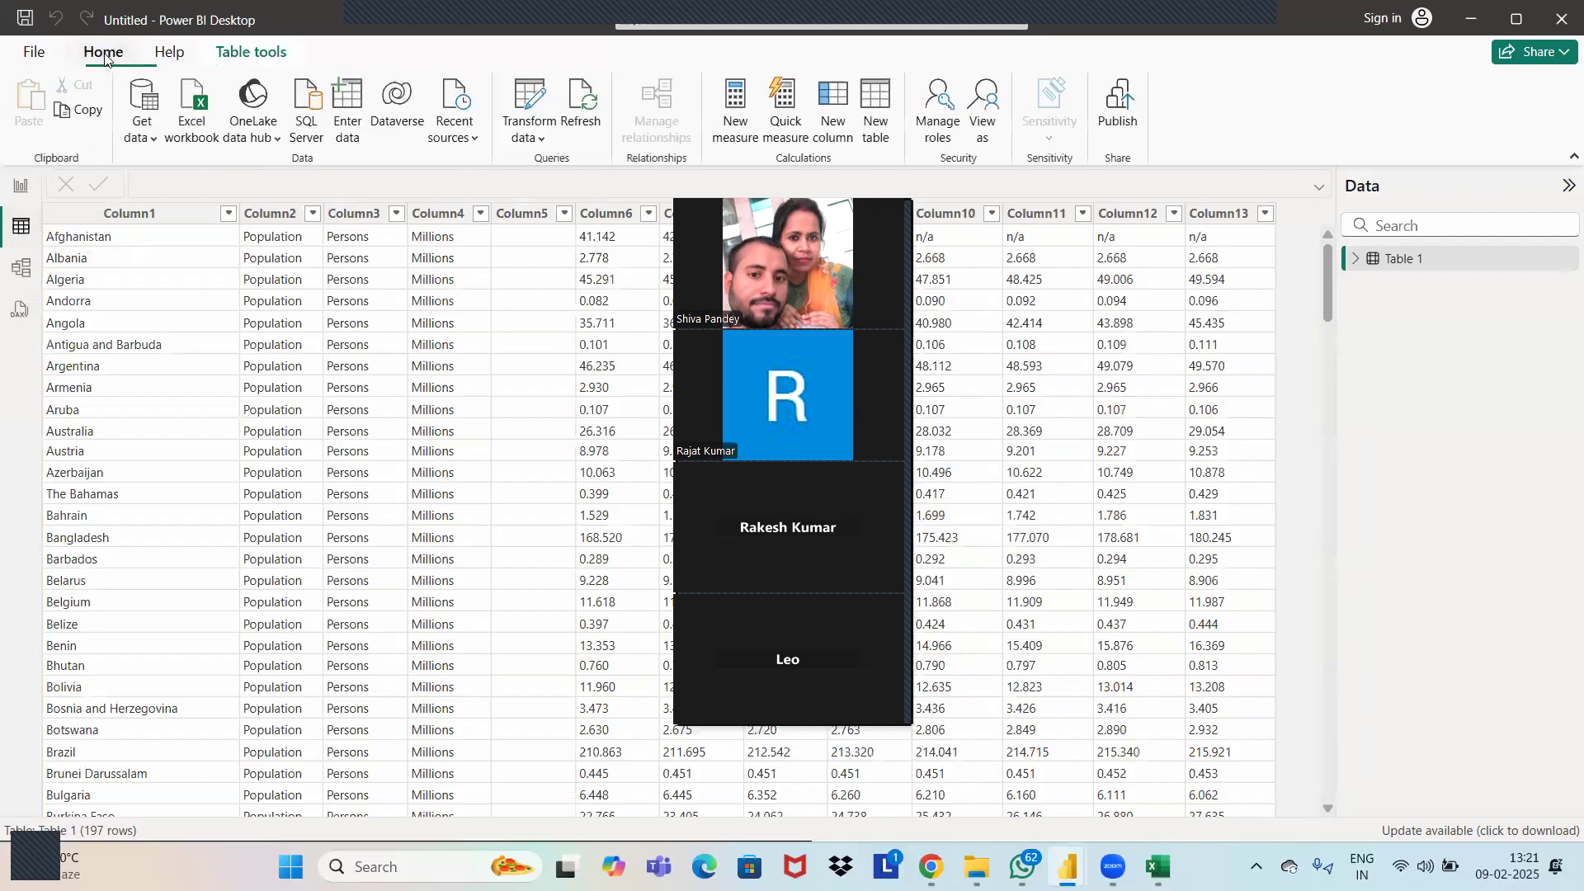
{"action": "left_click", "coordinate": [542, 138]}
{"action": "left_click", "coordinate": [569, 169]}
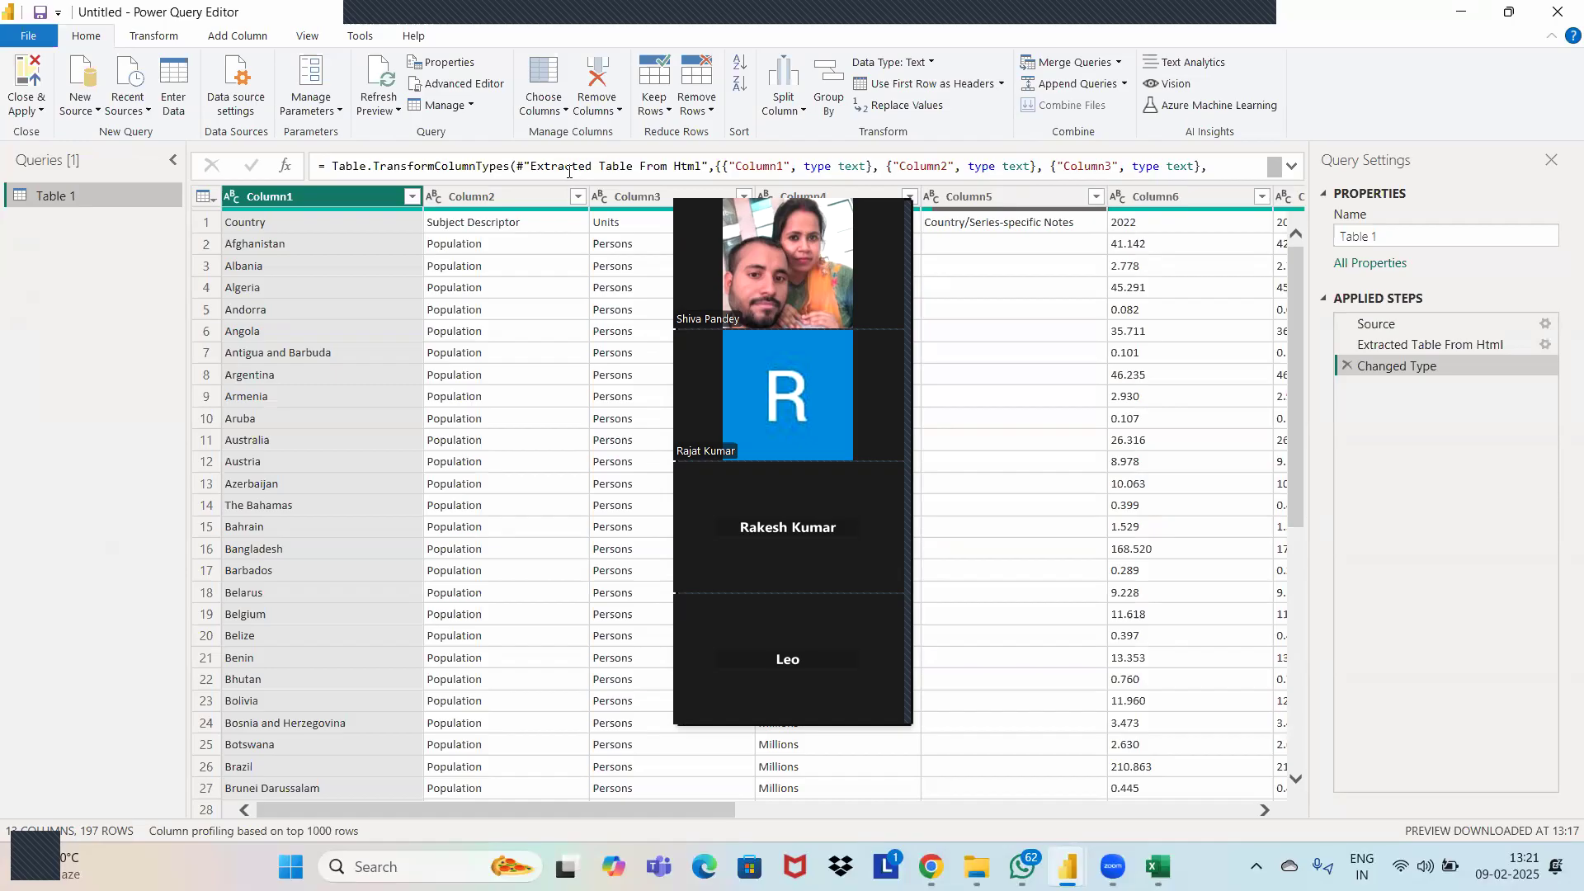
Promote the first row of Table 1 to column headers and delete the automatically added Changed Type1 step, checking the columns across to 2029.
{"action": "mouse_move", "coordinate": [813, 188]}
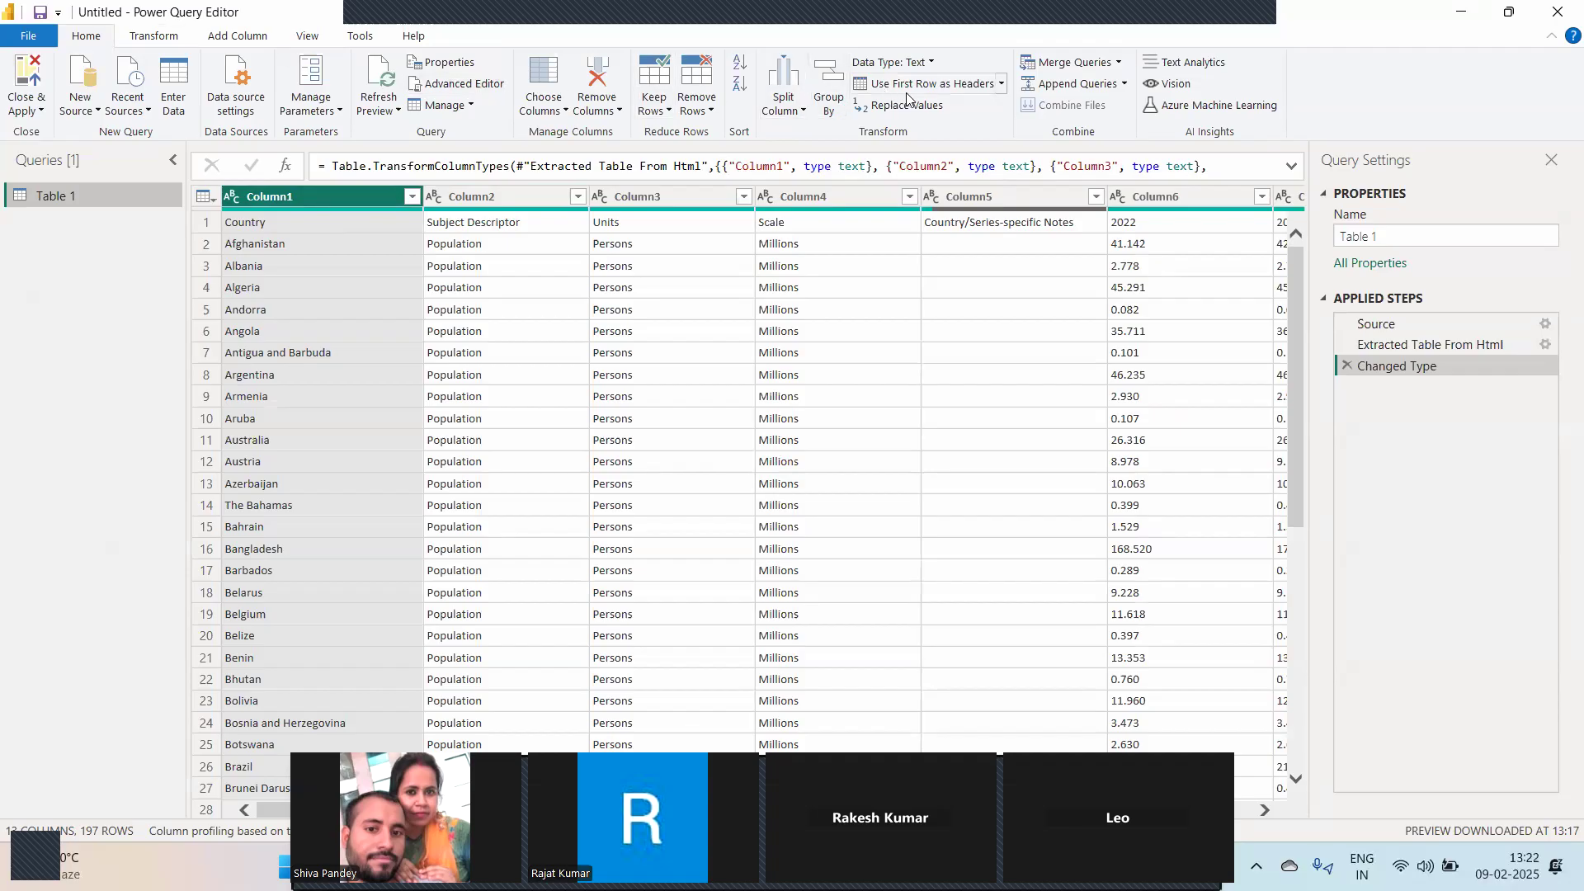
{"action": "left_click", "coordinate": [1001, 84]}
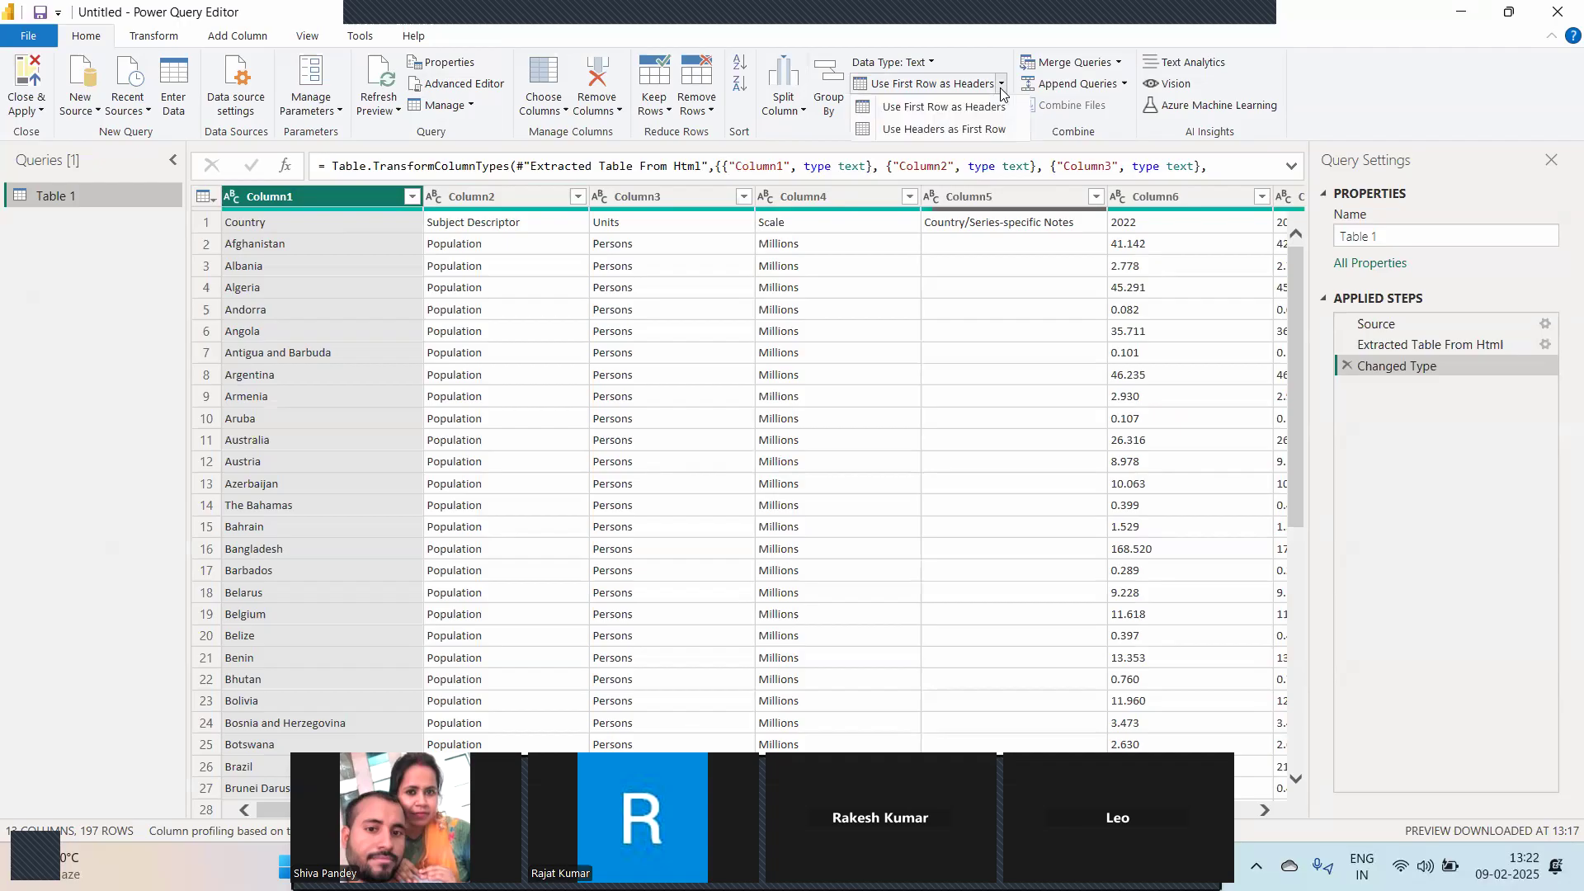
{"action": "left_click", "coordinate": [957, 108]}
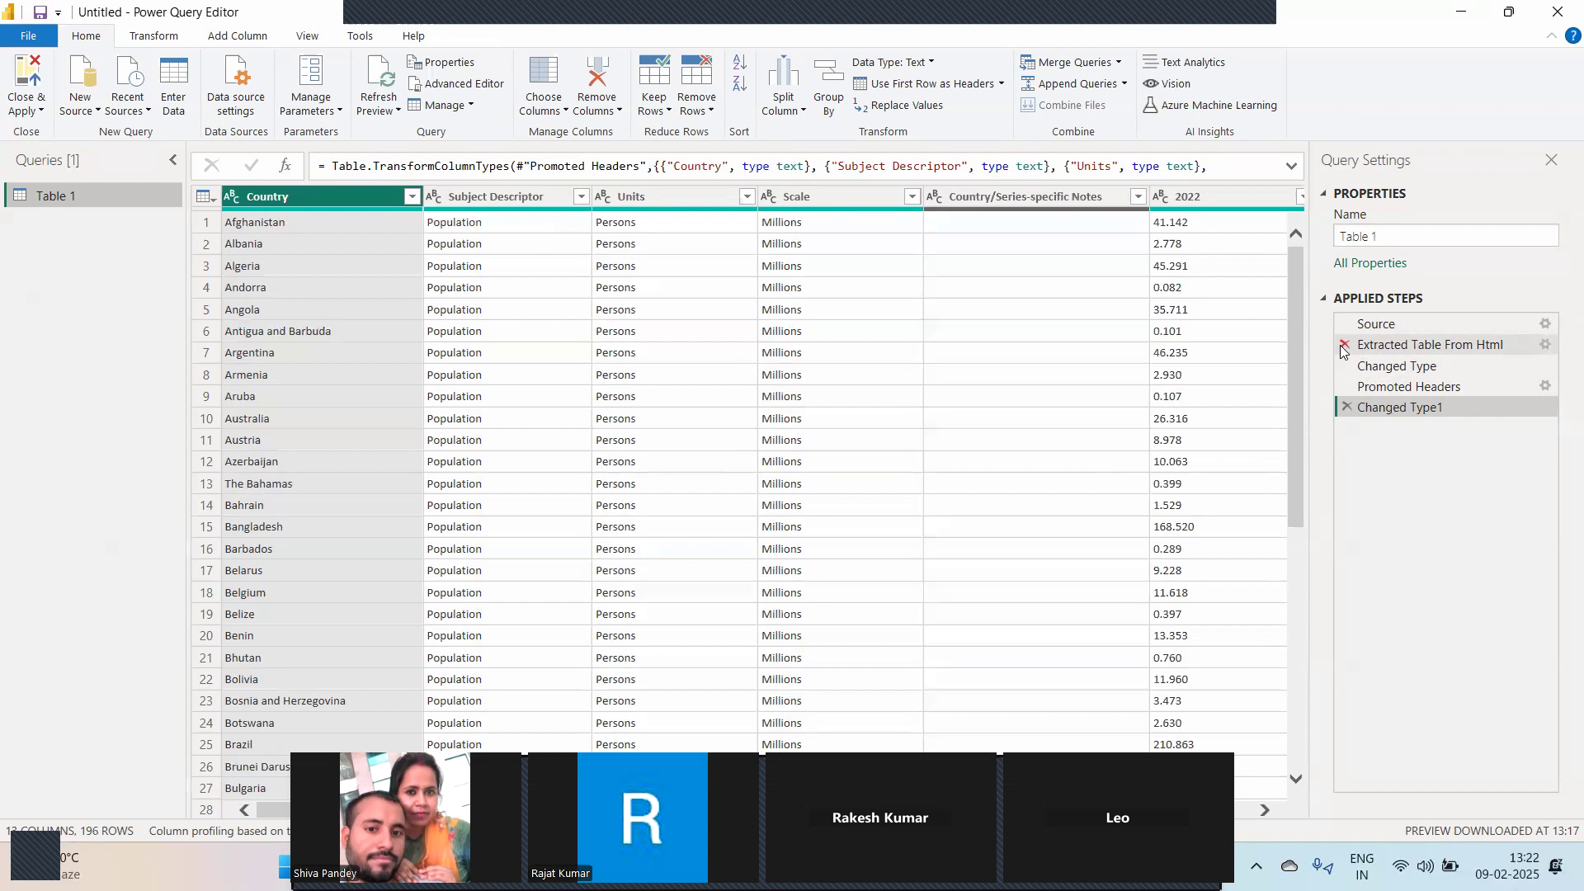
{"action": "left_click", "coordinate": [1346, 406]}
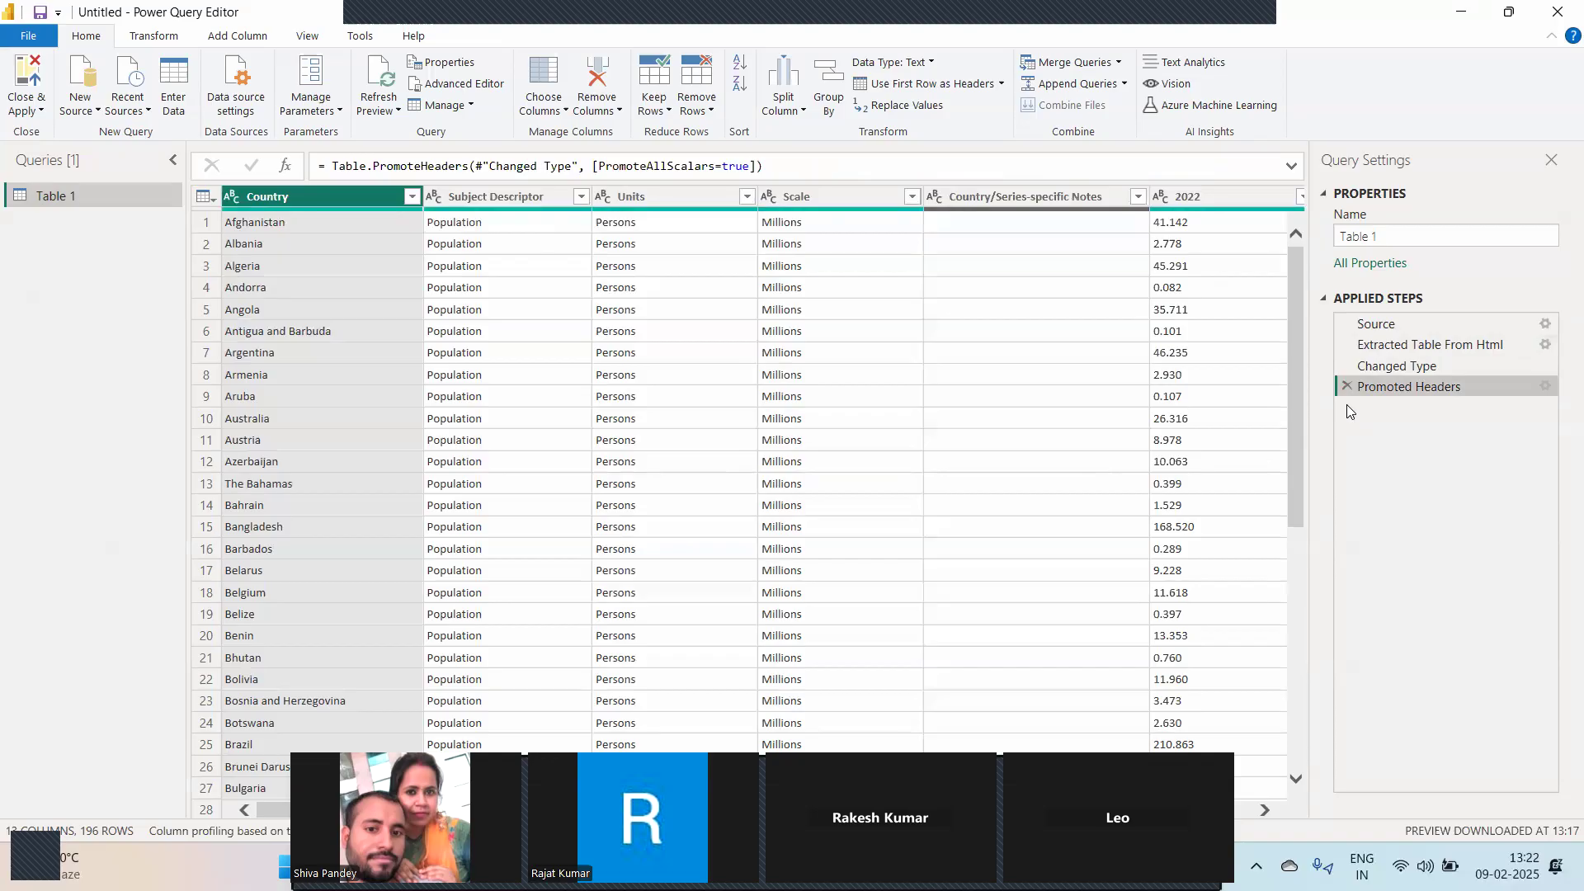
{"action": "scroll", "coordinate": [1168, 324], "scroll_direction": "right", "scroll_amount": 5}
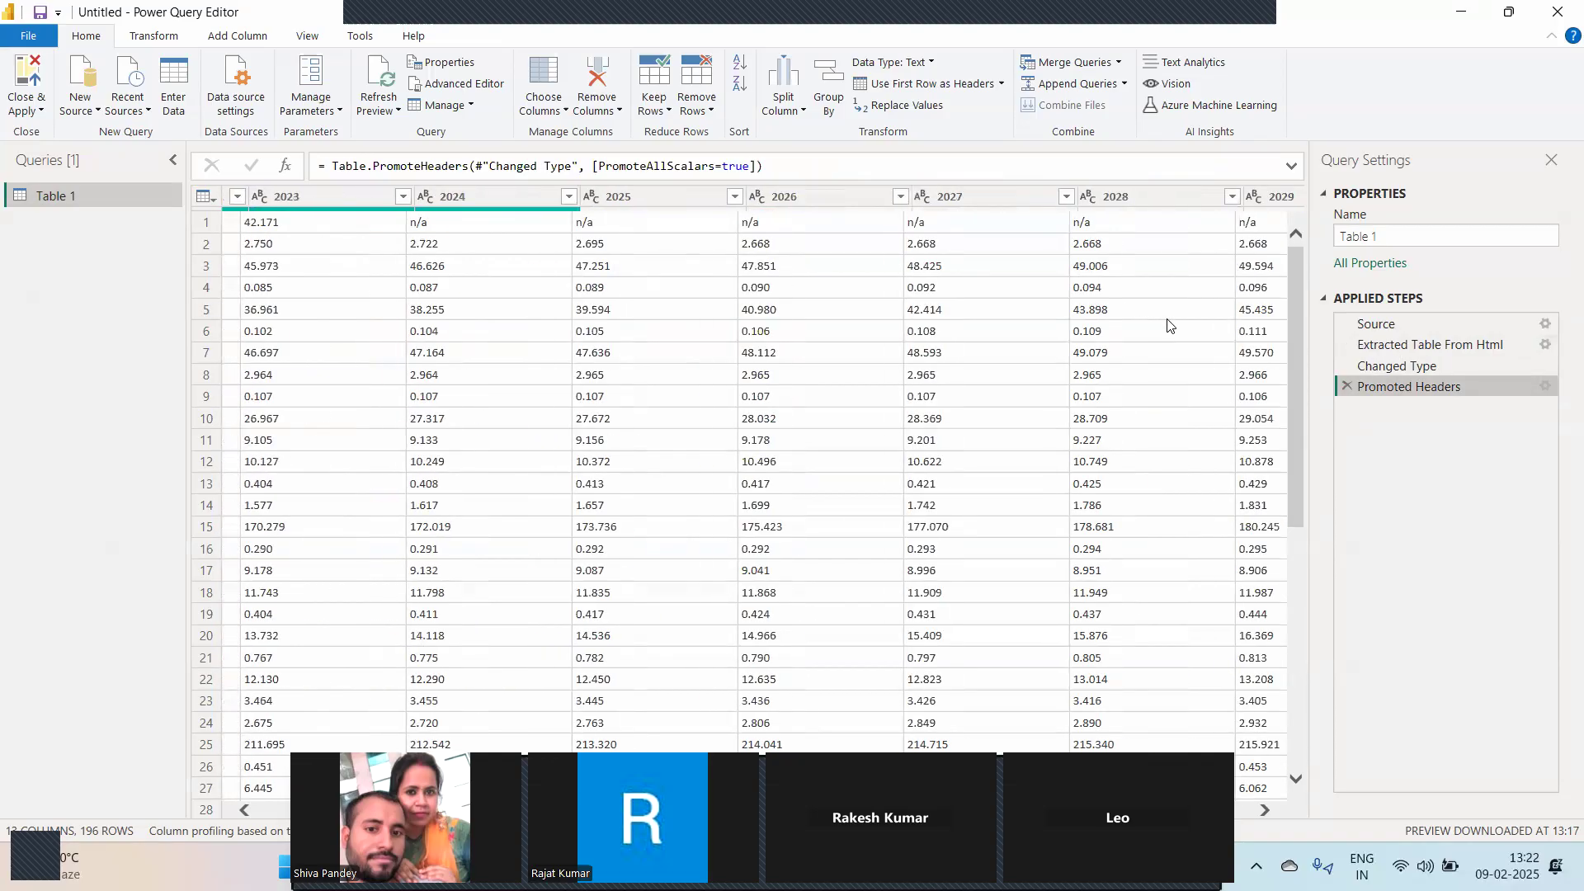
{"action": "scroll", "coordinate": [1167, 325], "scroll_direction": "left", "scroll_amount": 1}
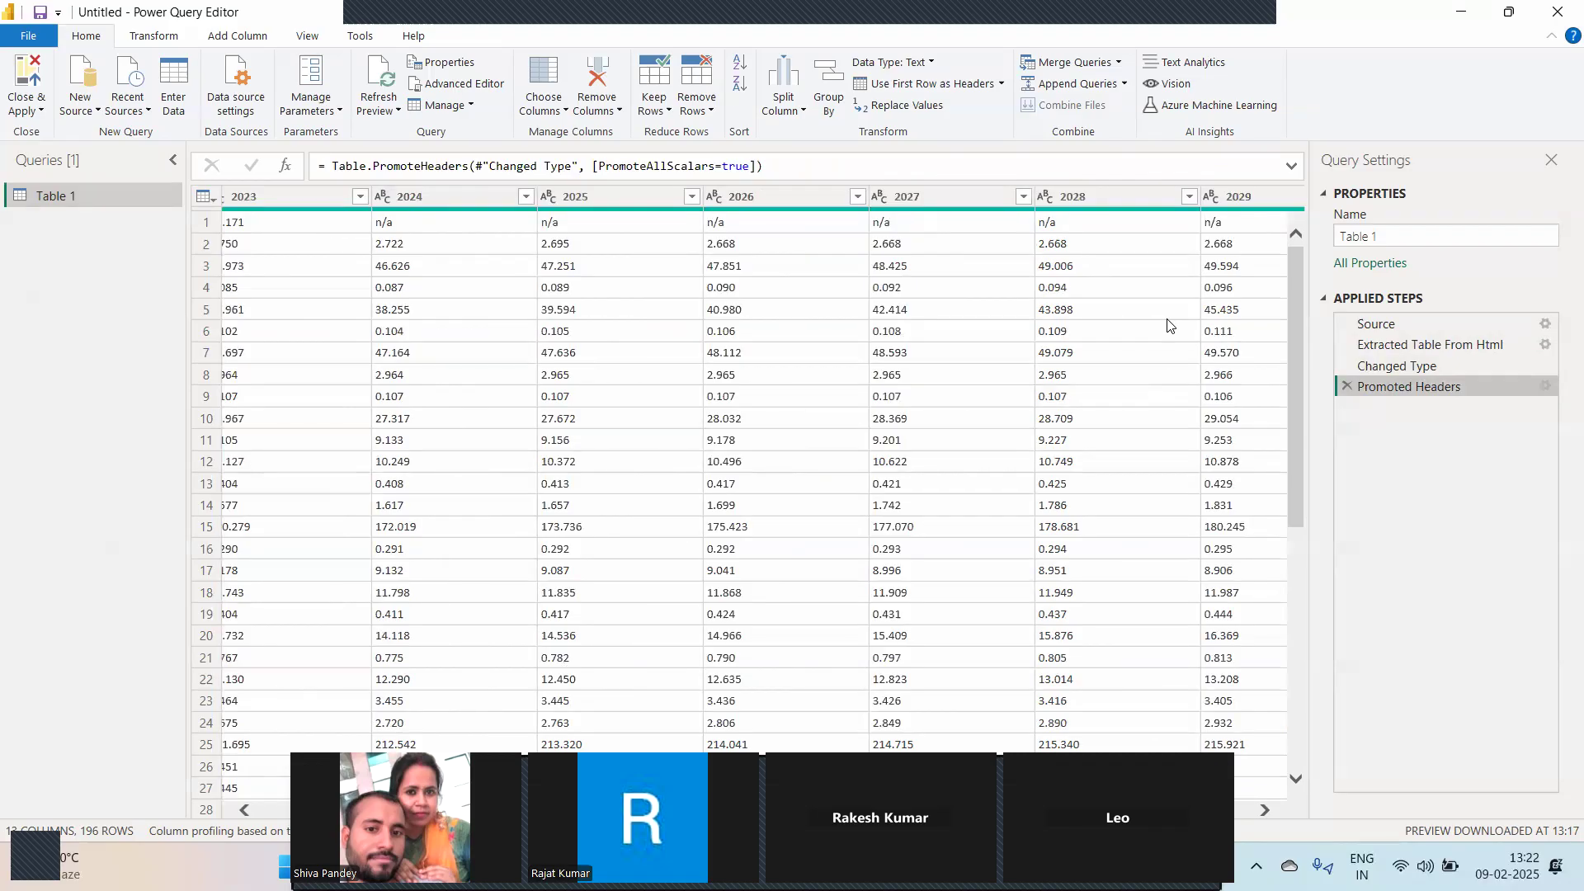
{"action": "scroll", "coordinate": [1168, 324], "scroll_direction": "left", "scroll_amount": 5}
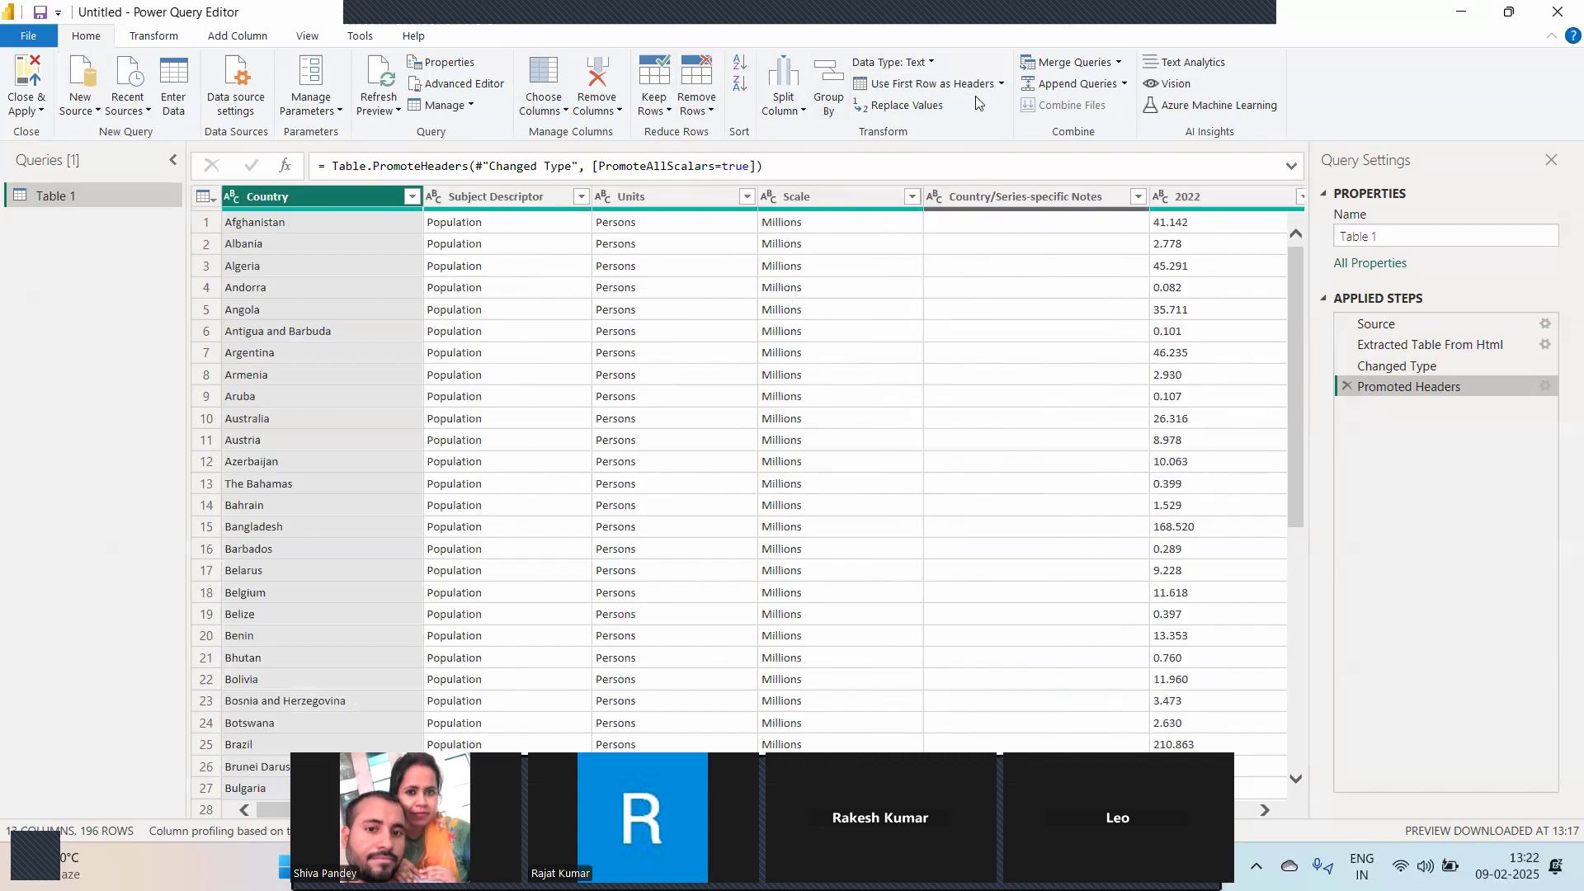
Demote the column headers into the first row, then promote that row back to headers.
{"action": "left_click", "coordinate": [1001, 85]}
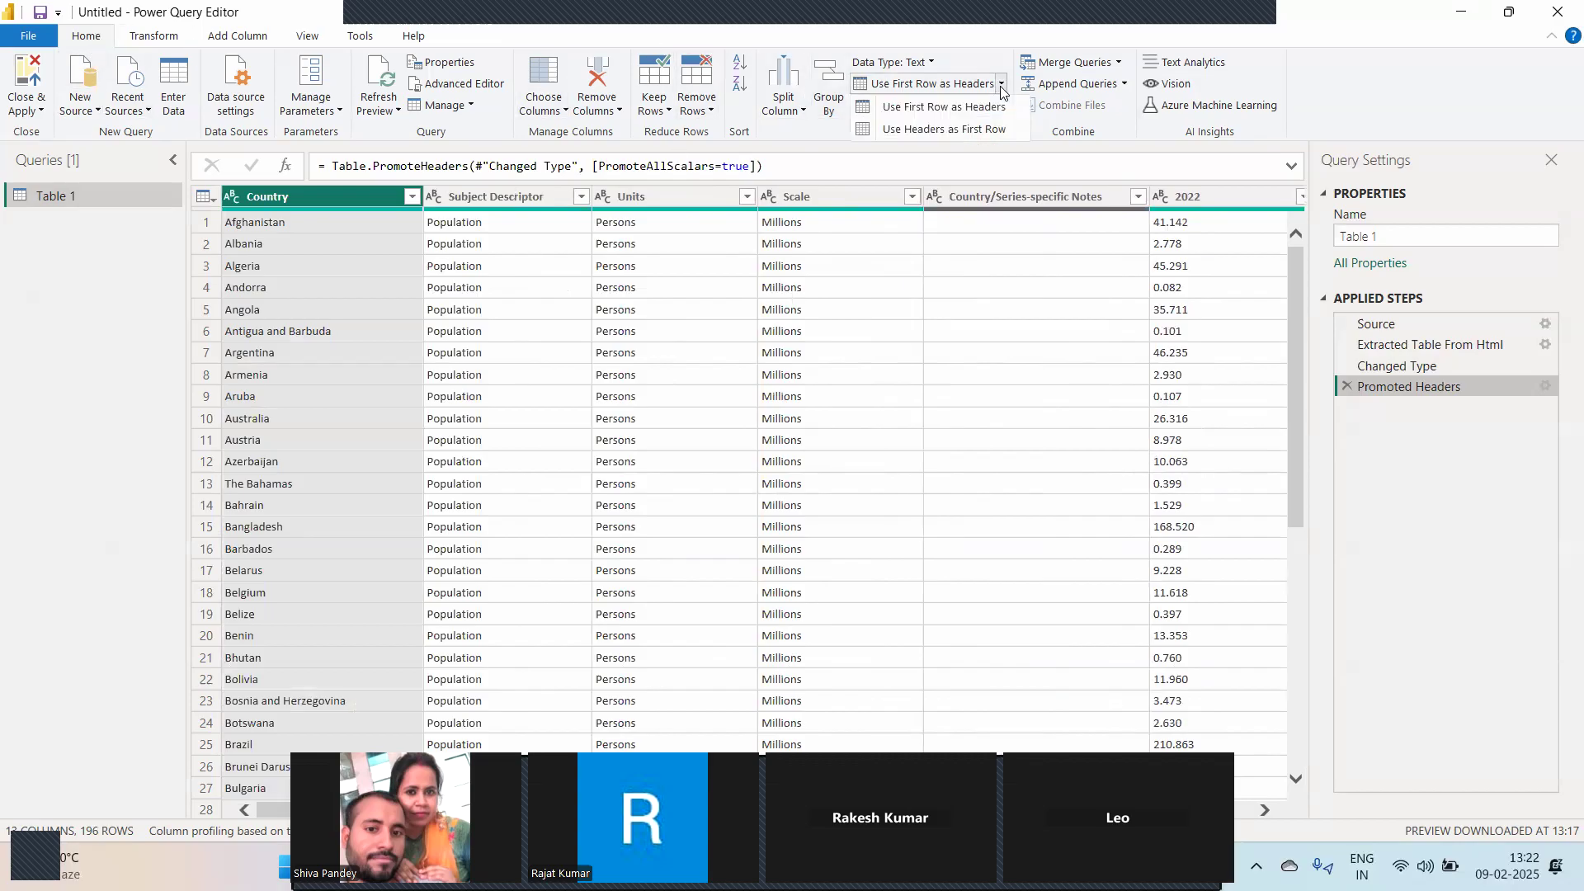
{"action": "left_click", "coordinate": [962, 132]}
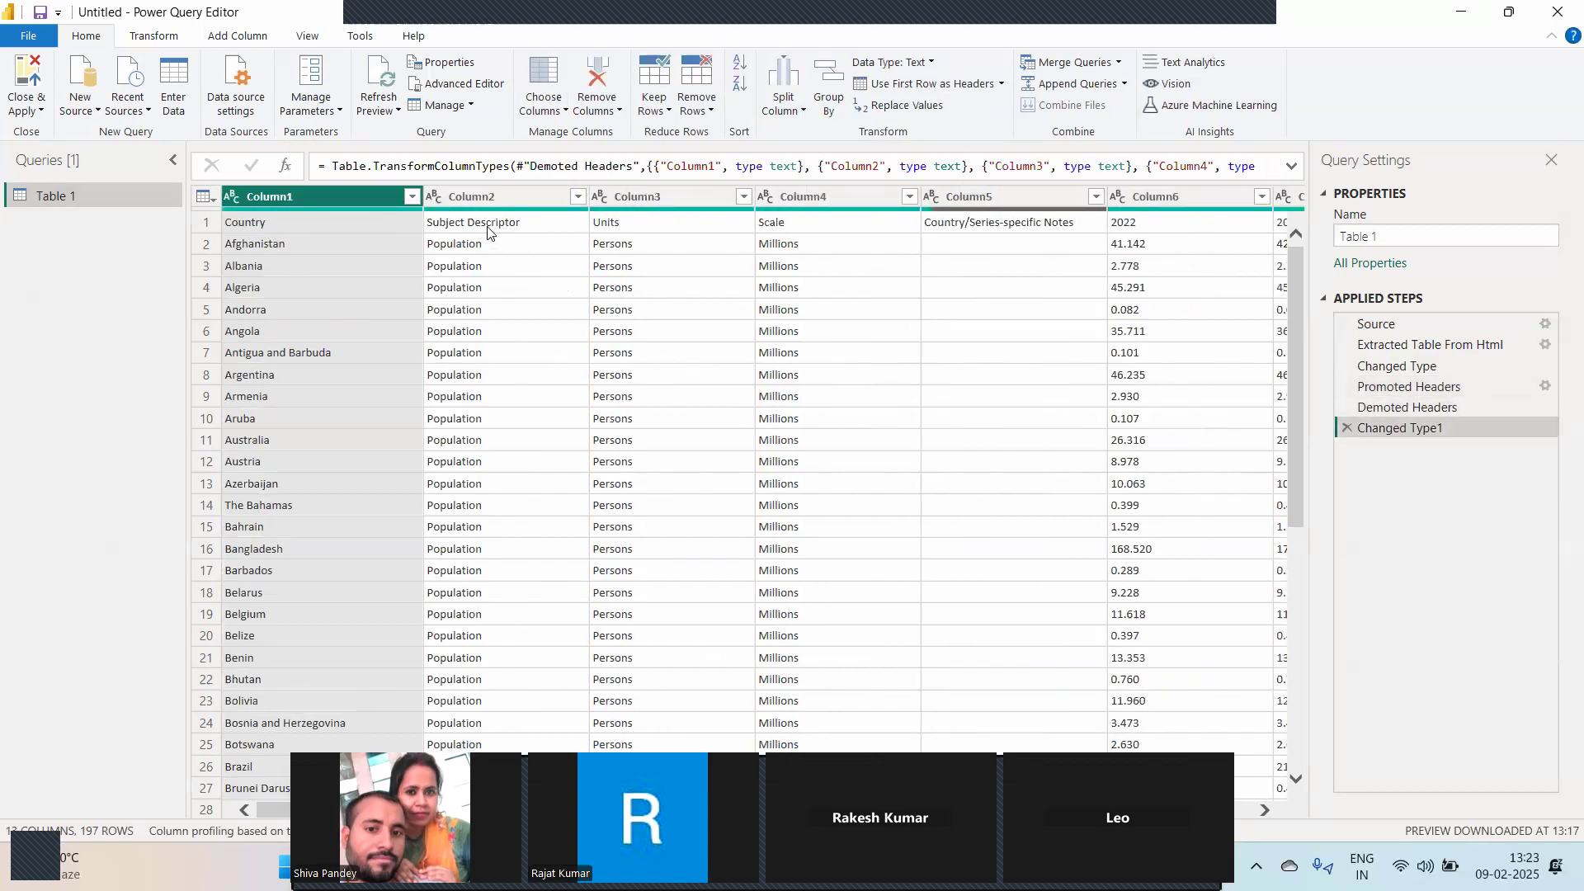
{"action": "left_click", "coordinate": [205, 226]}
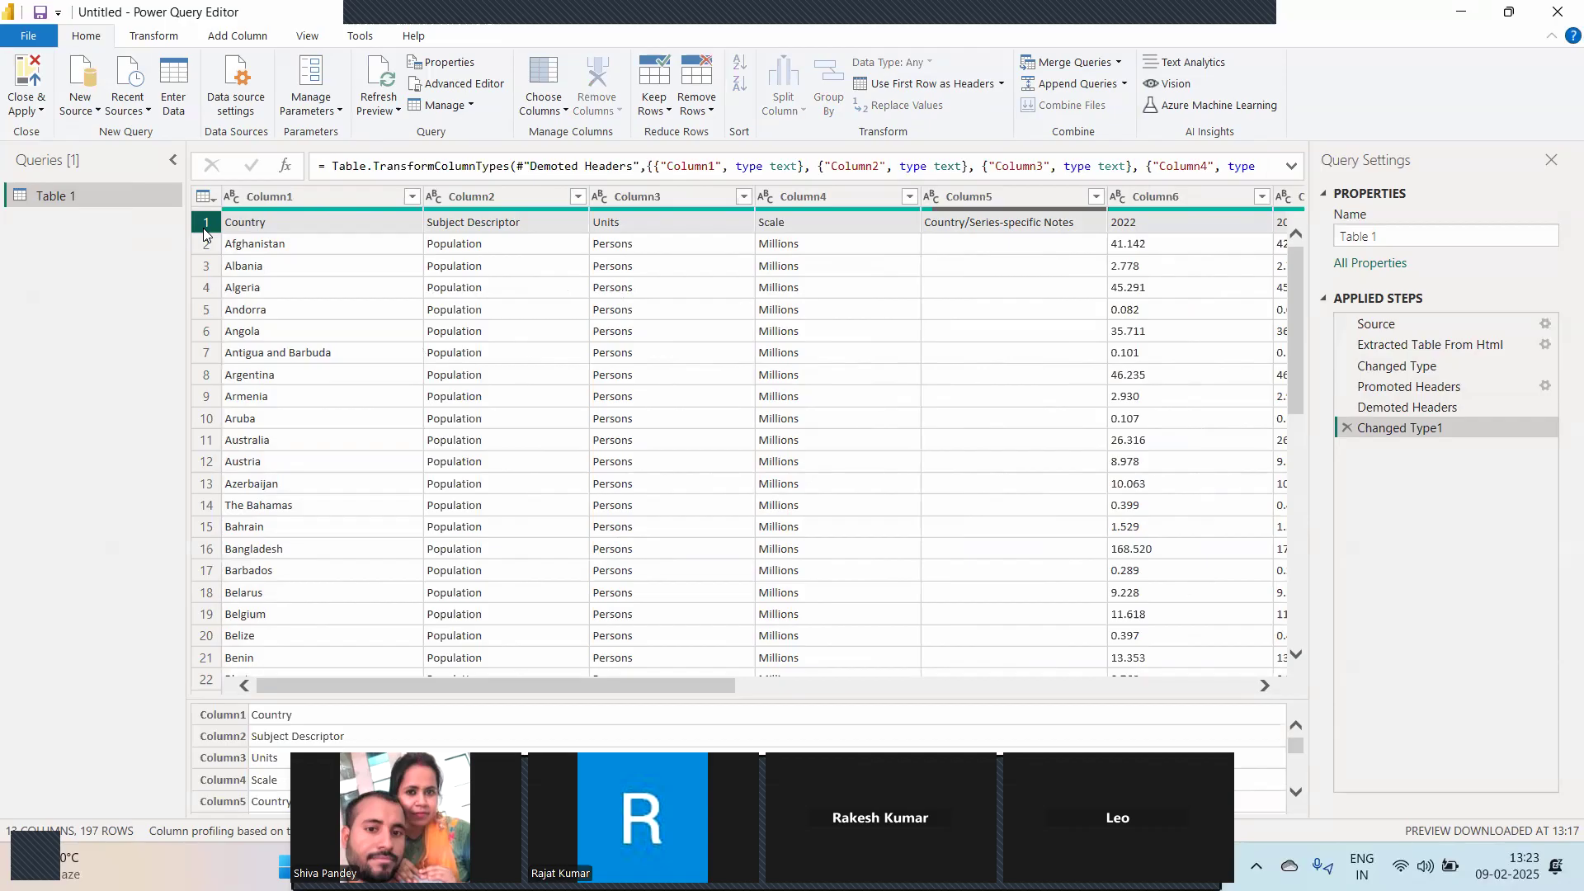
{"action": "left_click", "coordinate": [1001, 84]}
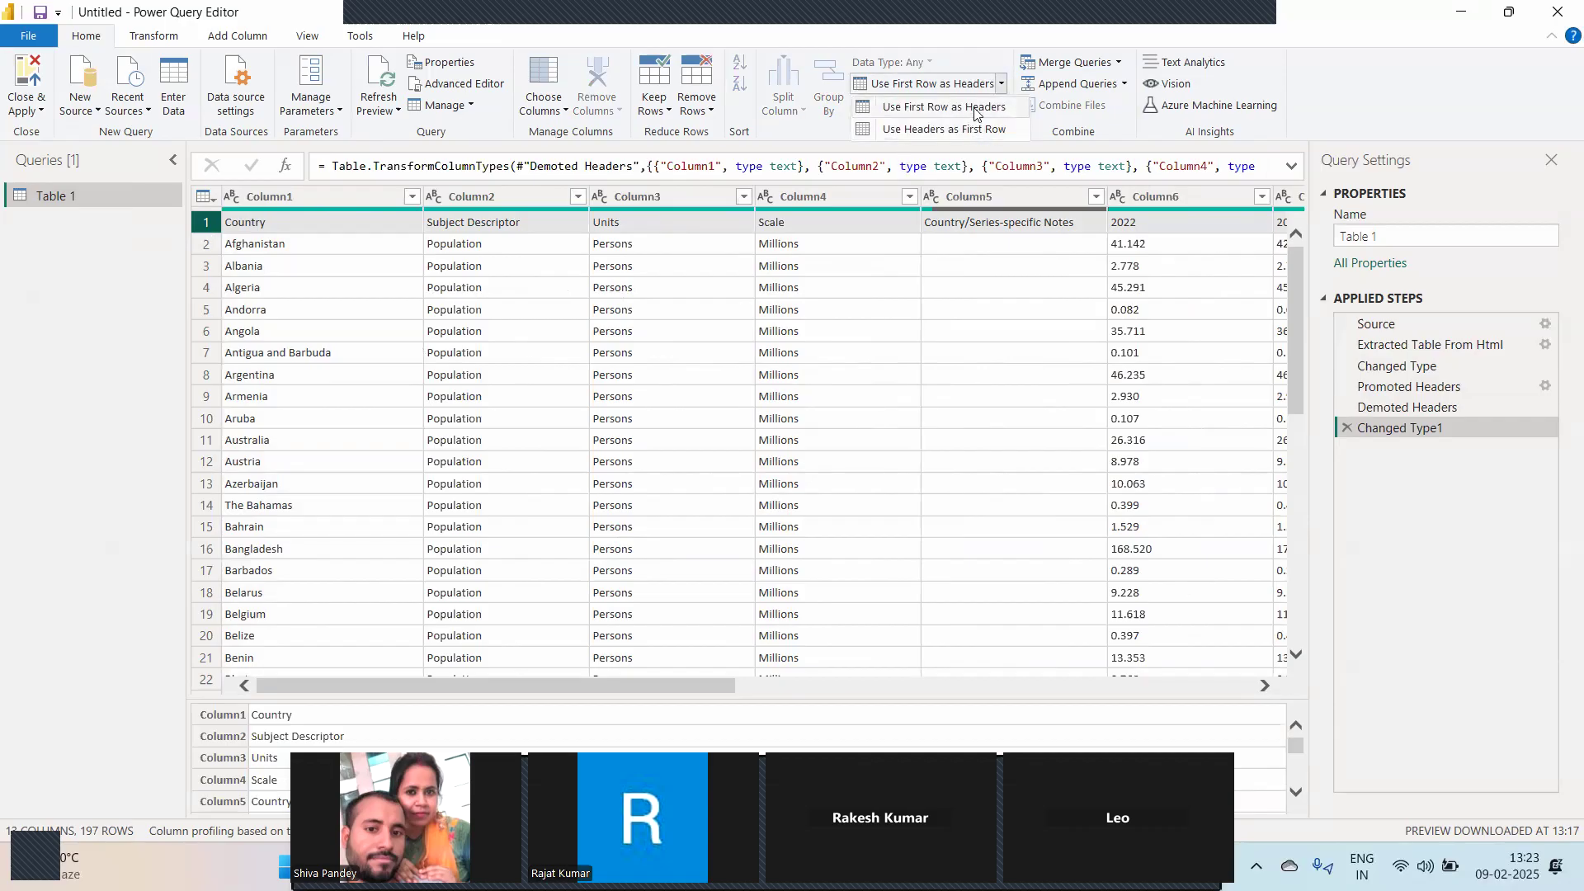
{"action": "left_click", "coordinate": [975, 107]}
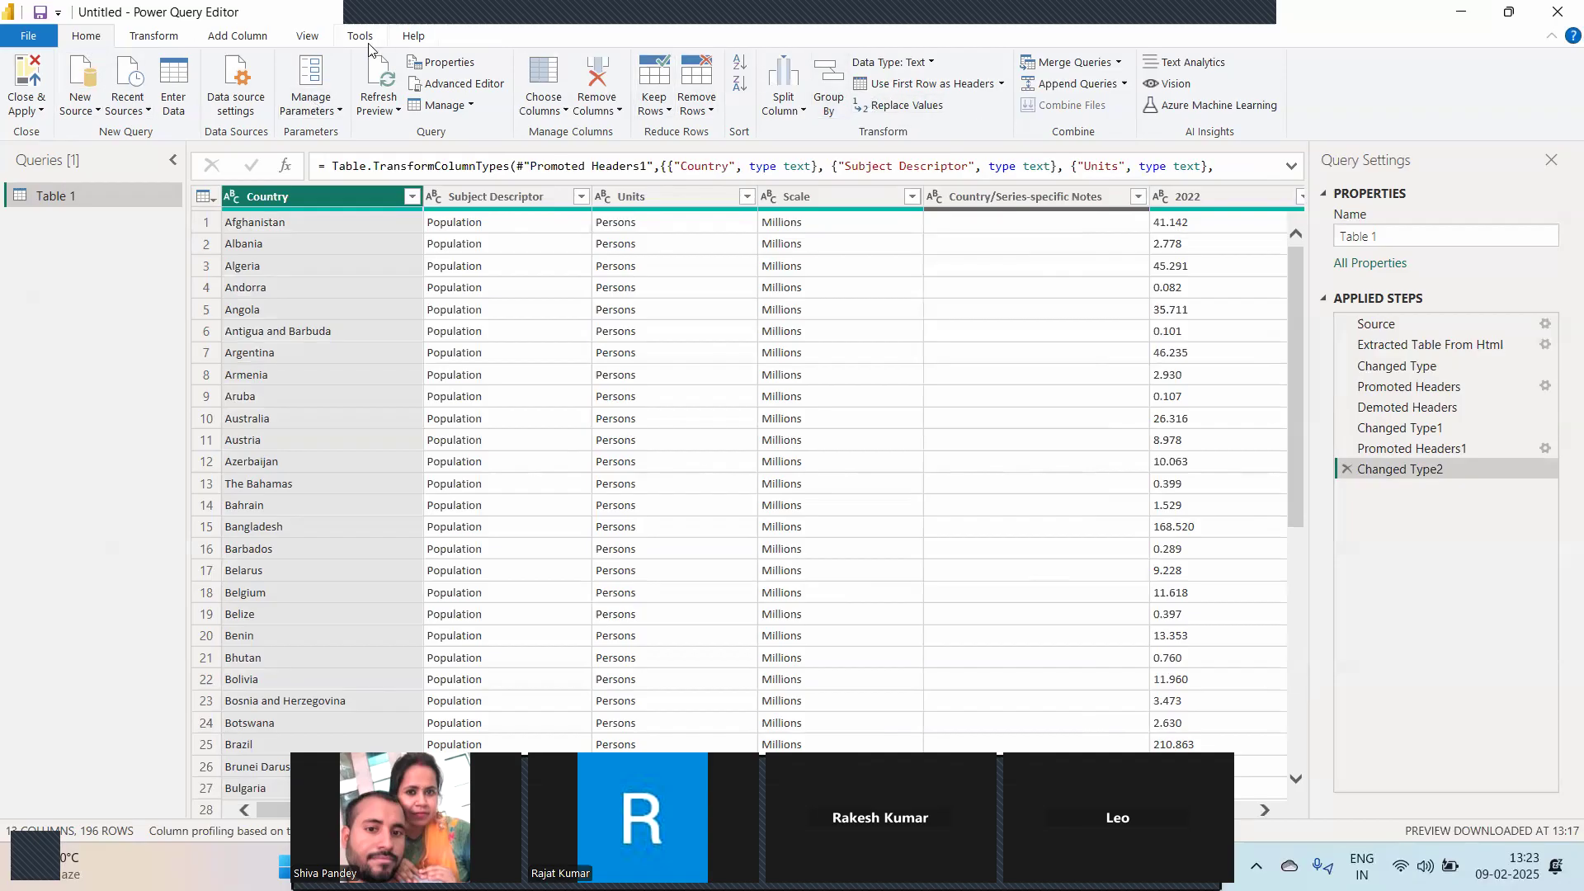
Unpivot the year columns 2022 through 2029 into attribute and value columns.
{"action": "left_click", "coordinate": [152, 39]}
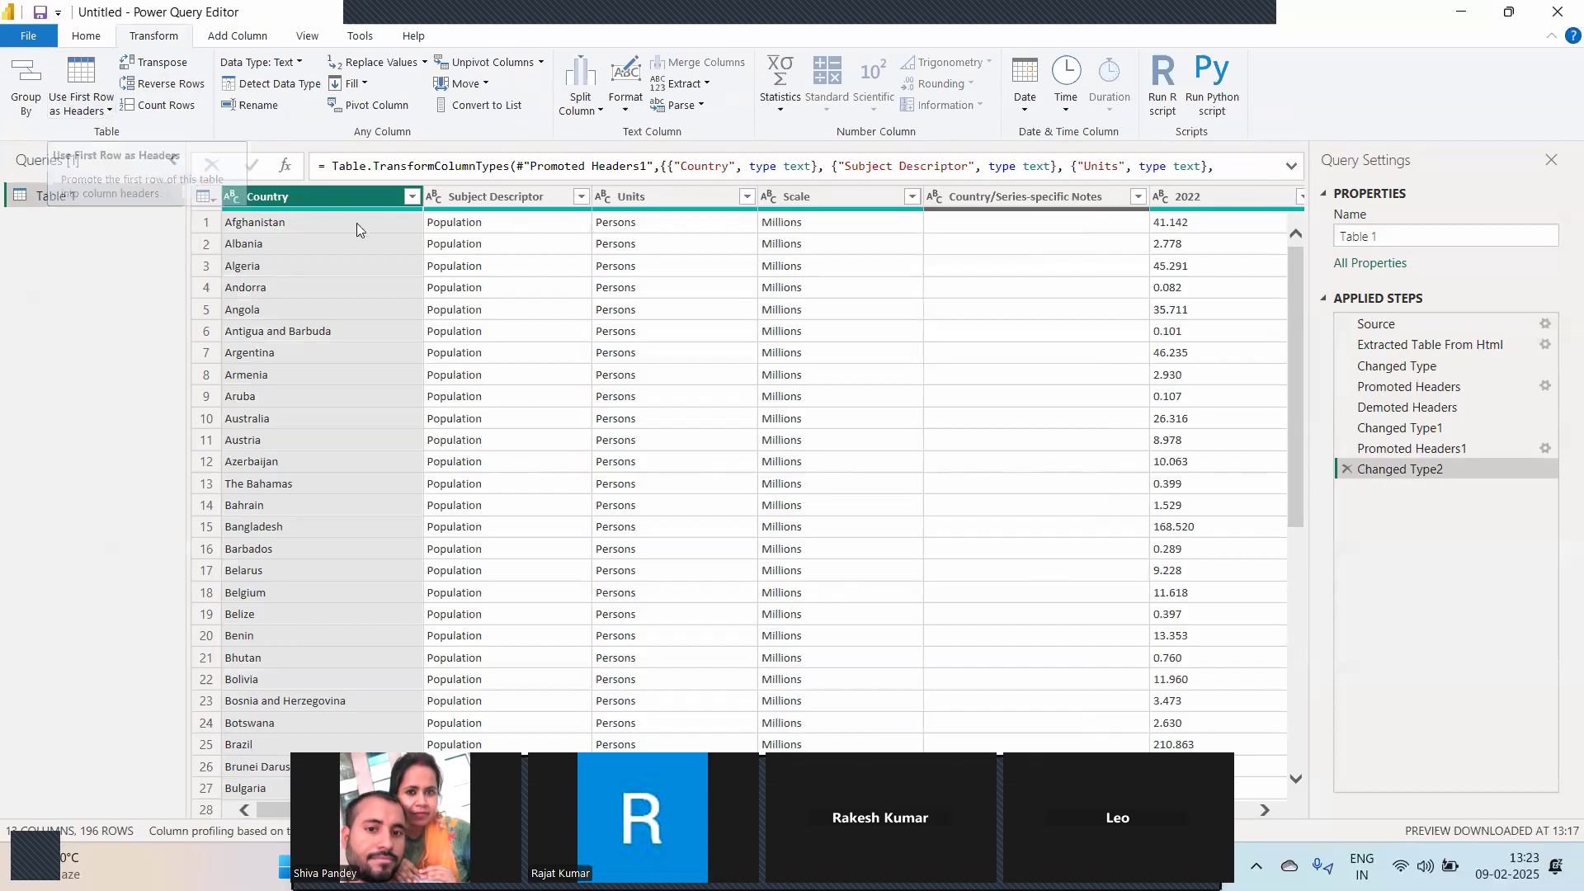
{"action": "scroll", "coordinate": [416, 259], "scroll_direction": "right", "scroll_amount": 3}
{"action": "scroll", "coordinate": [415, 265], "scroll_direction": "right", "scroll_amount": 4}
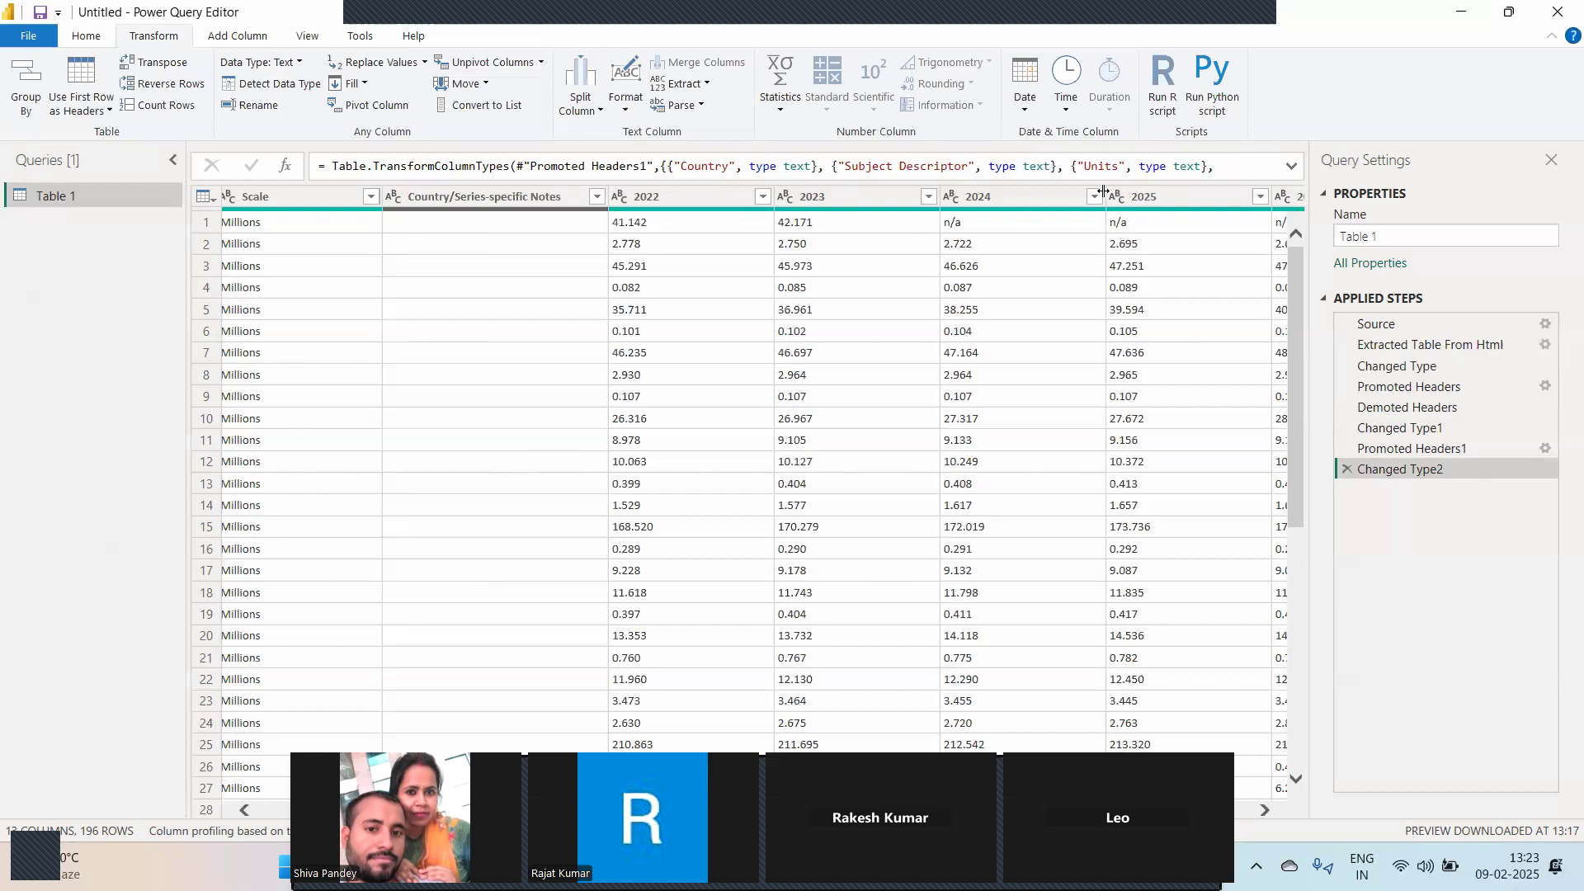
{"action": "left_click", "coordinate": [673, 200]}
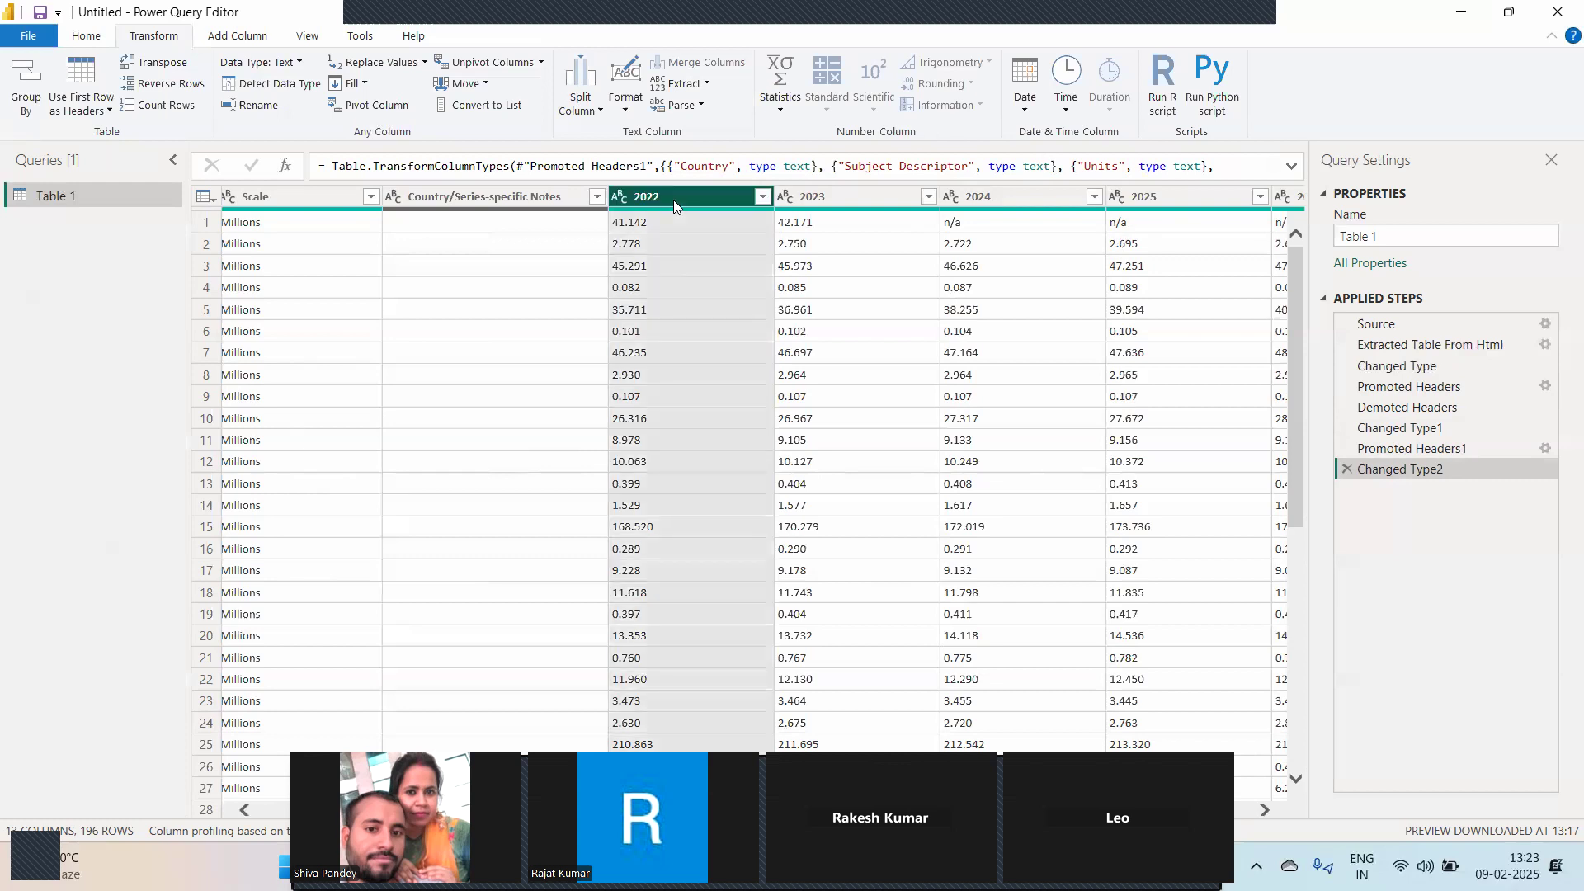
{"action": "key", "text": "shift+Right"}
{"action": "key", "text": "shift+Right"}
{"action": "key", "text": "shift+Right"}
{"action": "key", "text": "shift+Right"}
{"action": "key", "text": "shift+Right"}
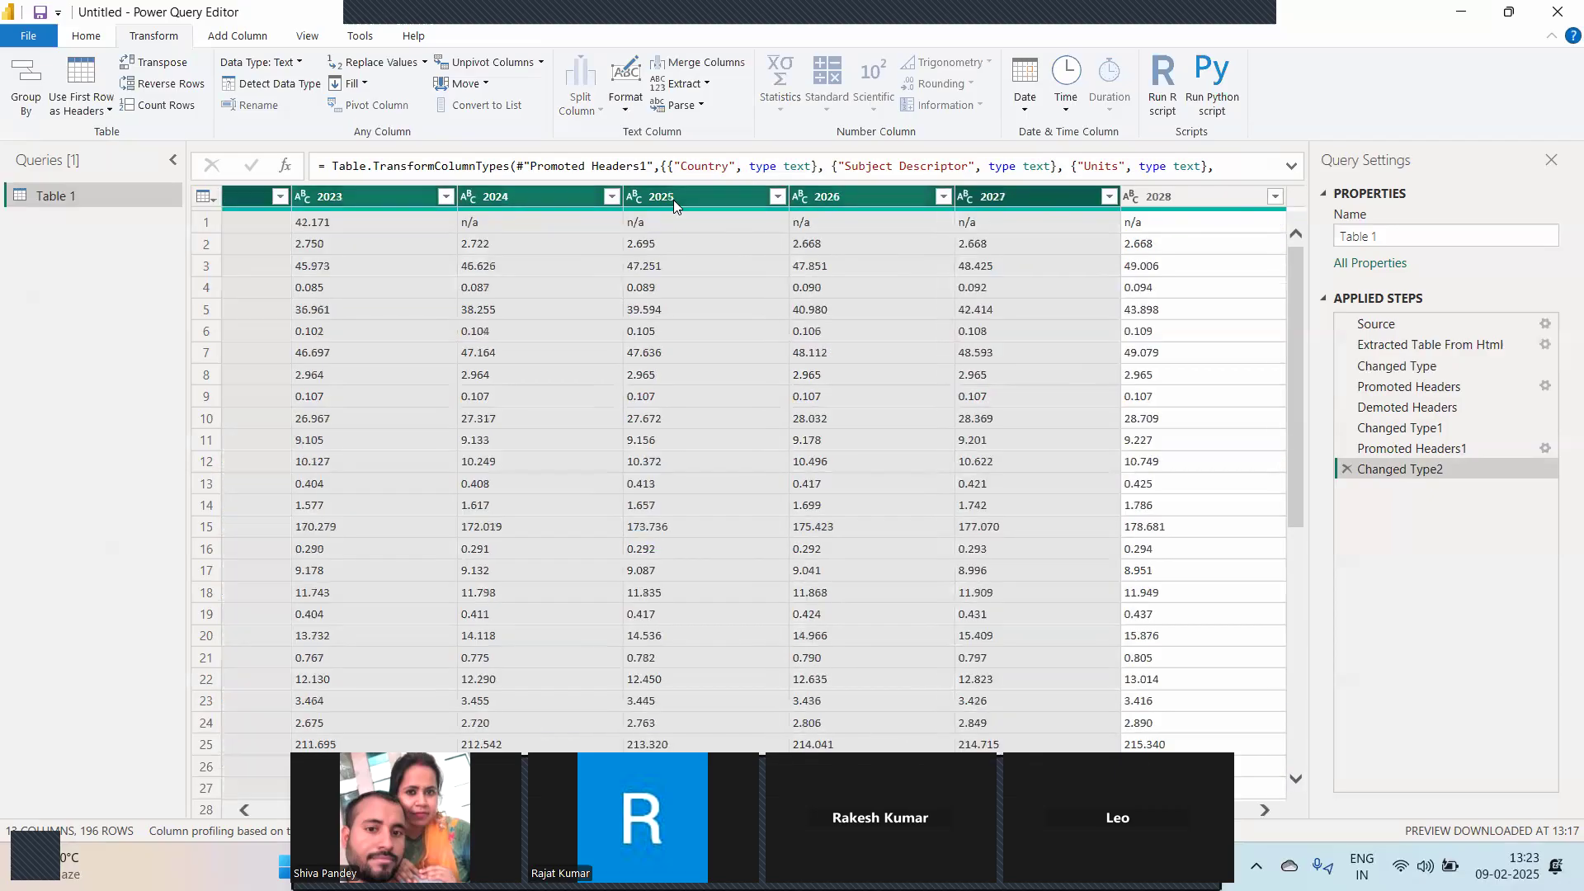
{"action": "key", "text": "shift+Right"}
{"action": "key", "text": "shift+Right"}
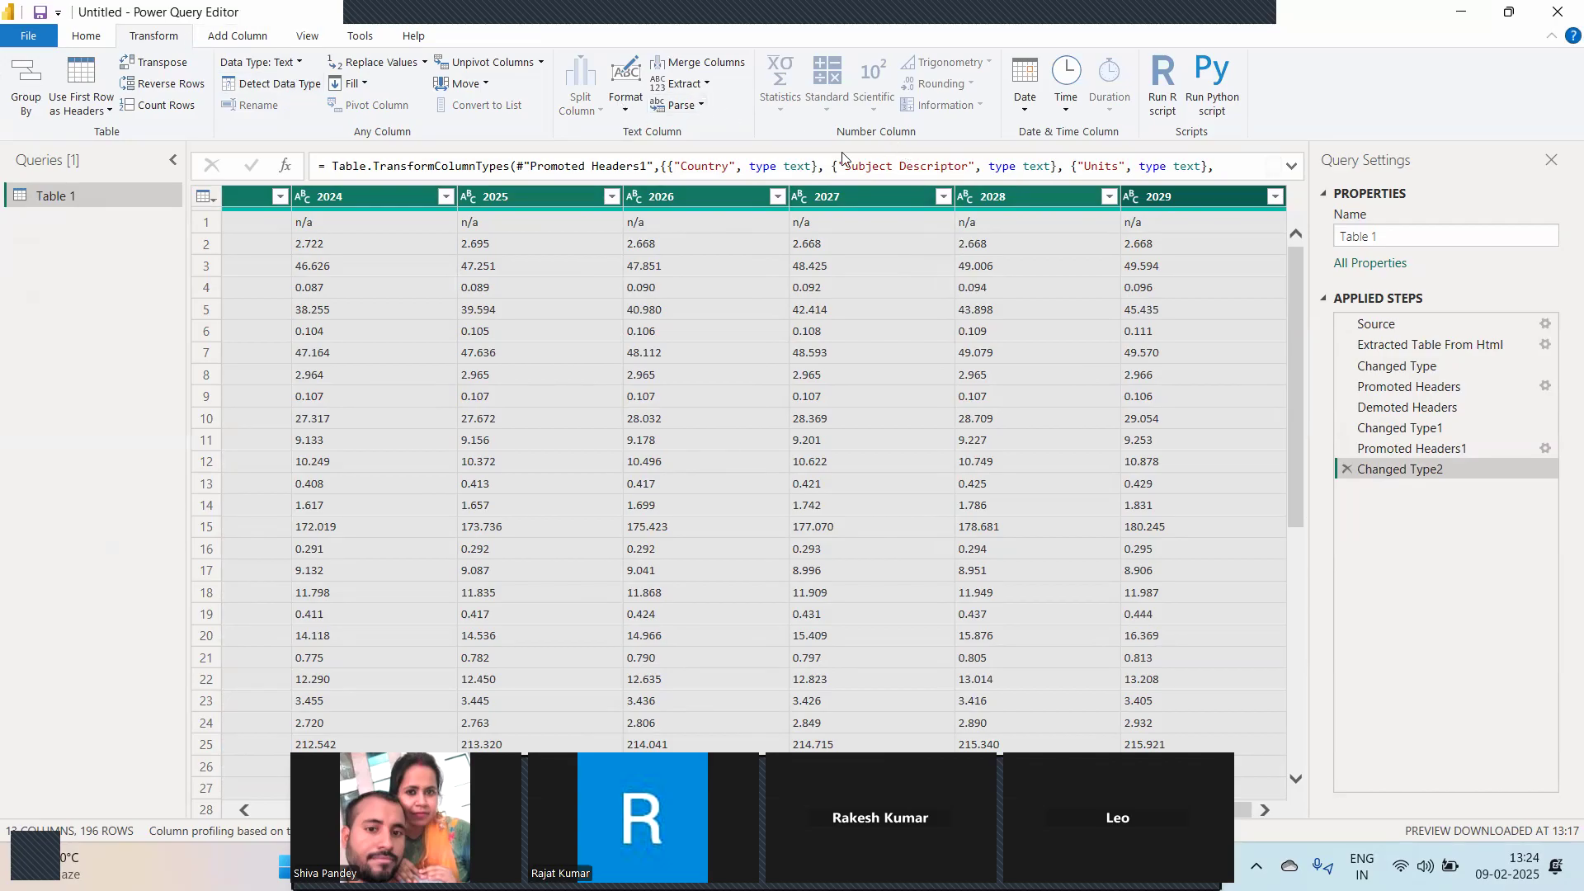
{"action": "left_click", "coordinate": [540, 64]}
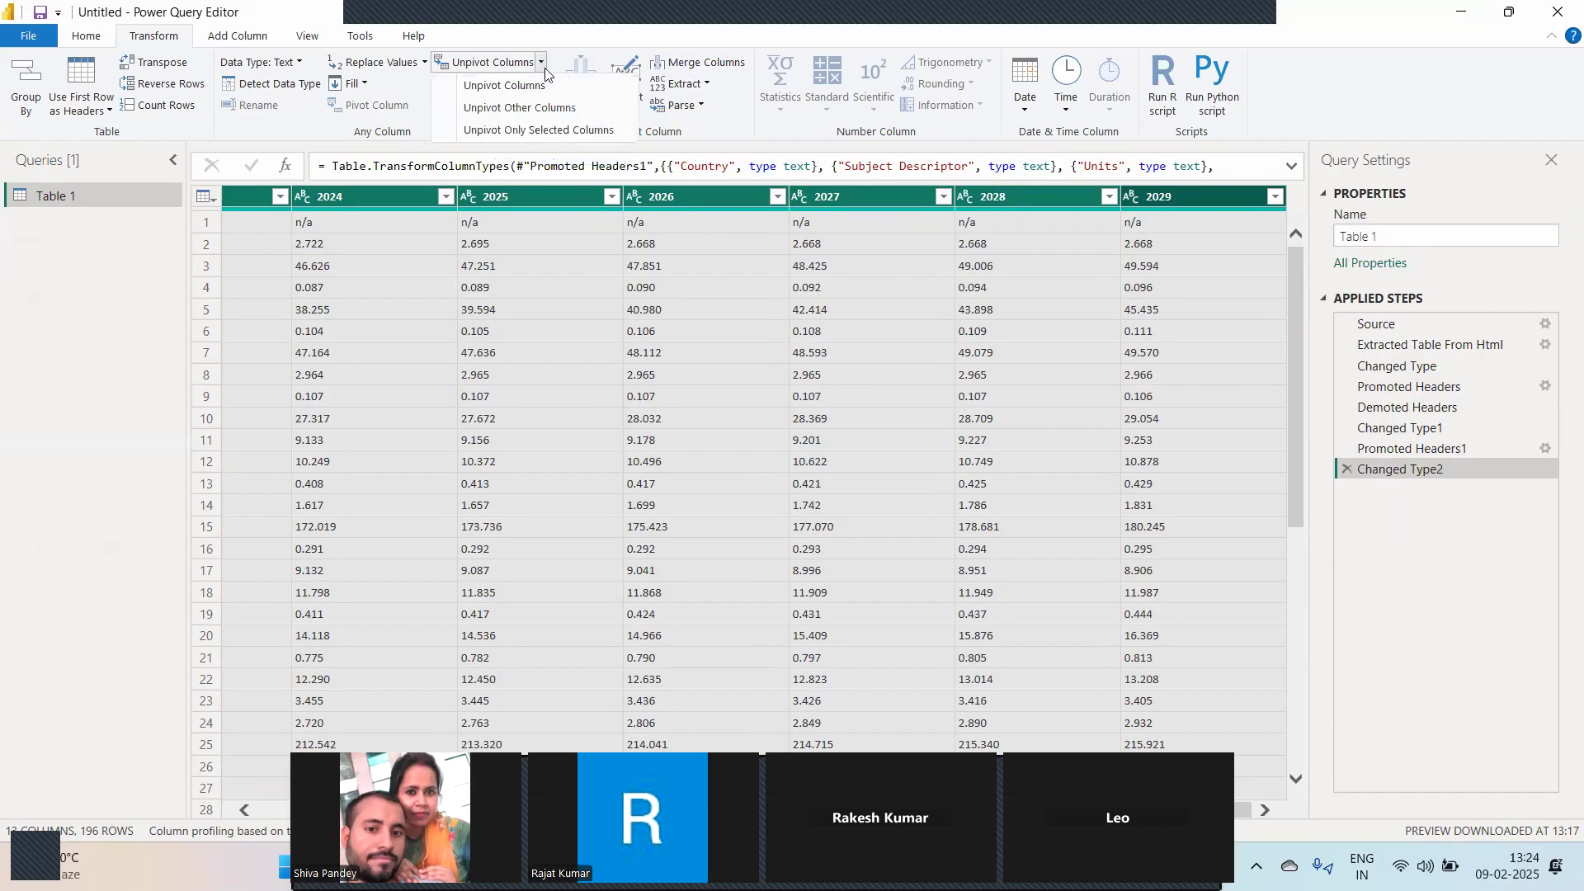
{"action": "left_click", "coordinate": [518, 87]}
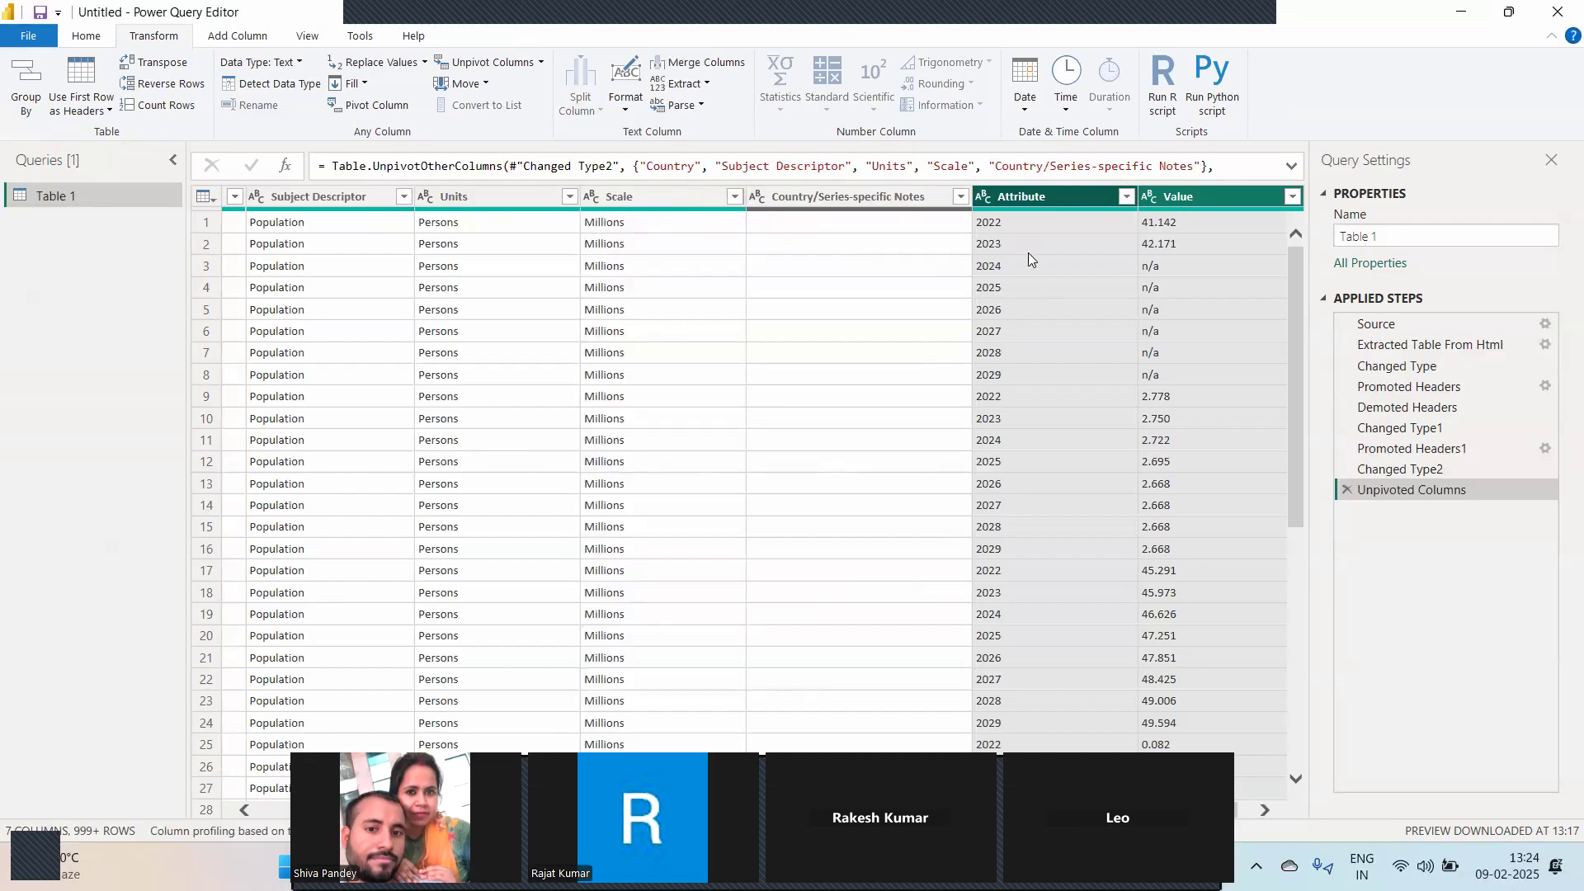
Set the data type of both the Attribute and Value columns to Decimal Number.
{"action": "scroll", "coordinate": [1196, 299], "scroll_direction": "right", "scroll_amount": 1}
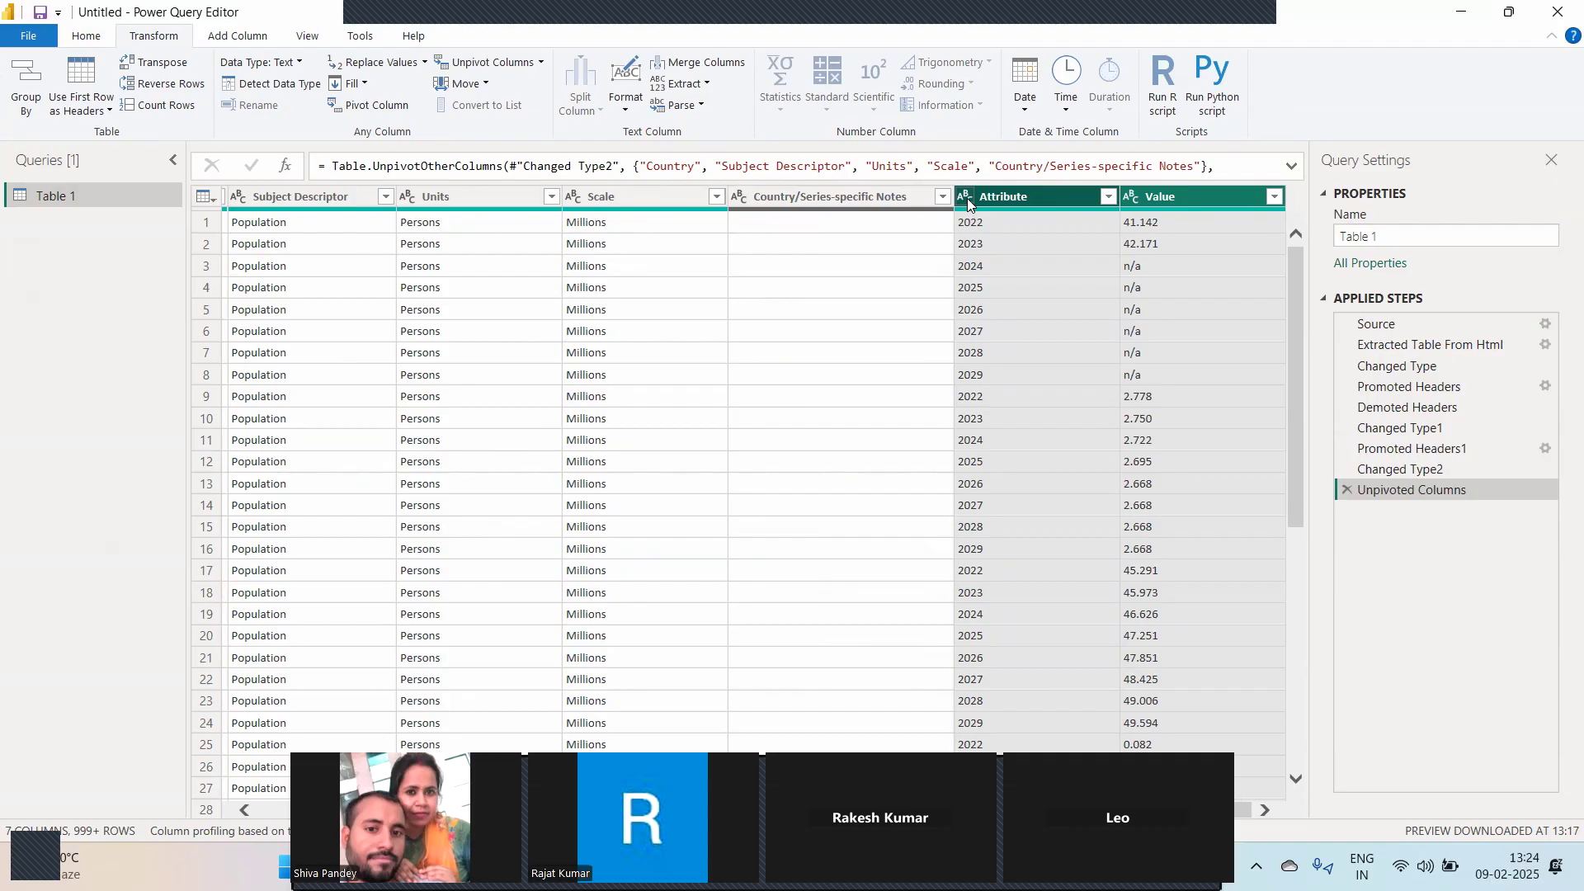
{"action": "left_click", "coordinate": [966, 198]}
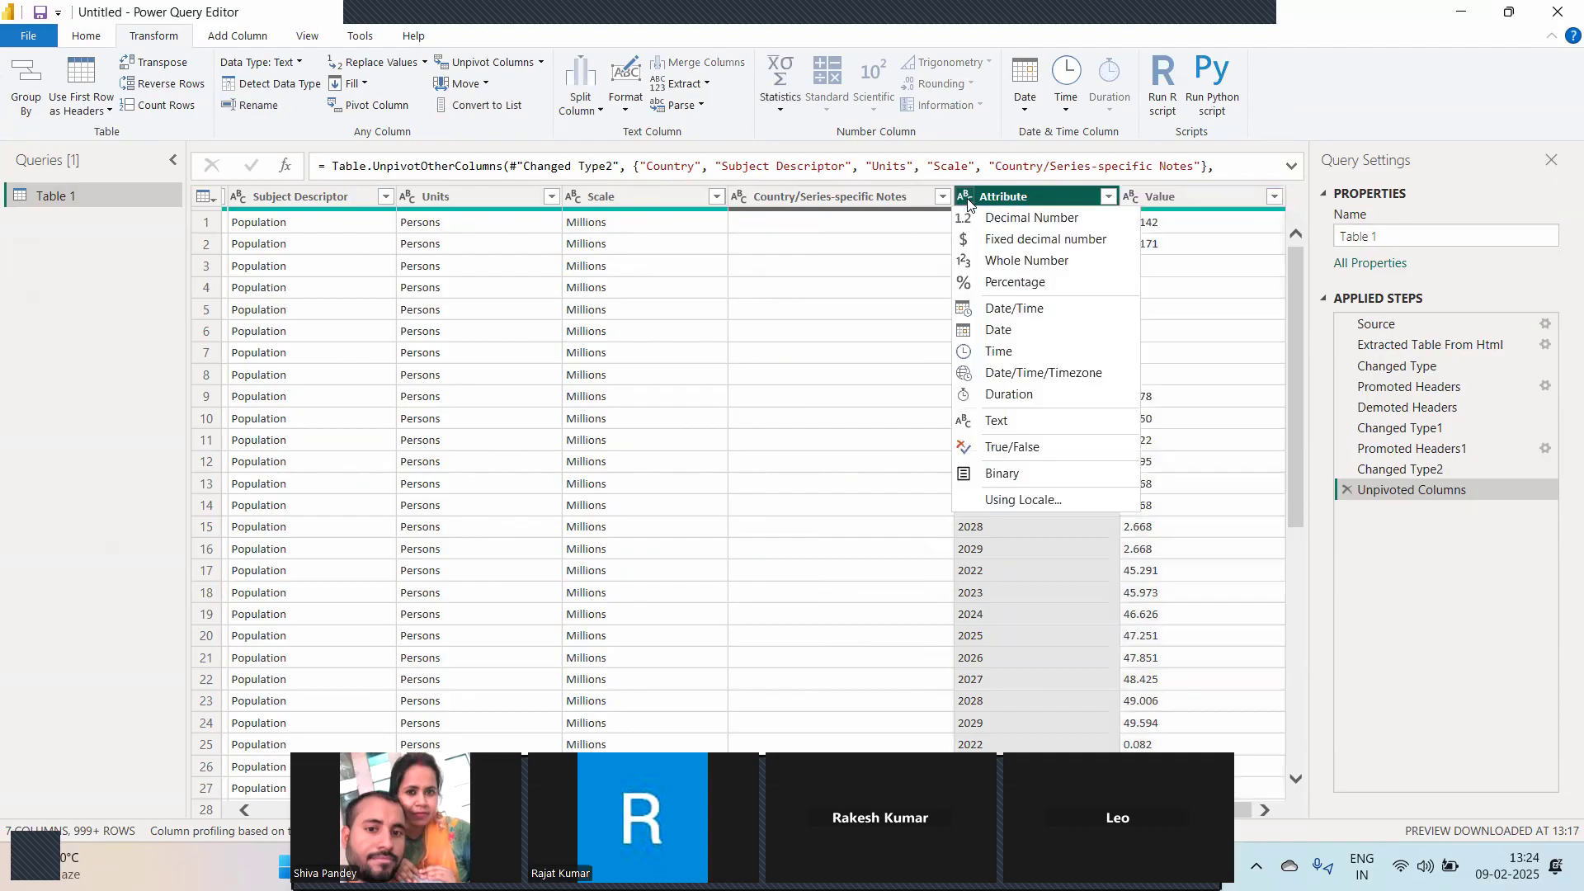
{"action": "left_click", "coordinate": [1015, 220]}
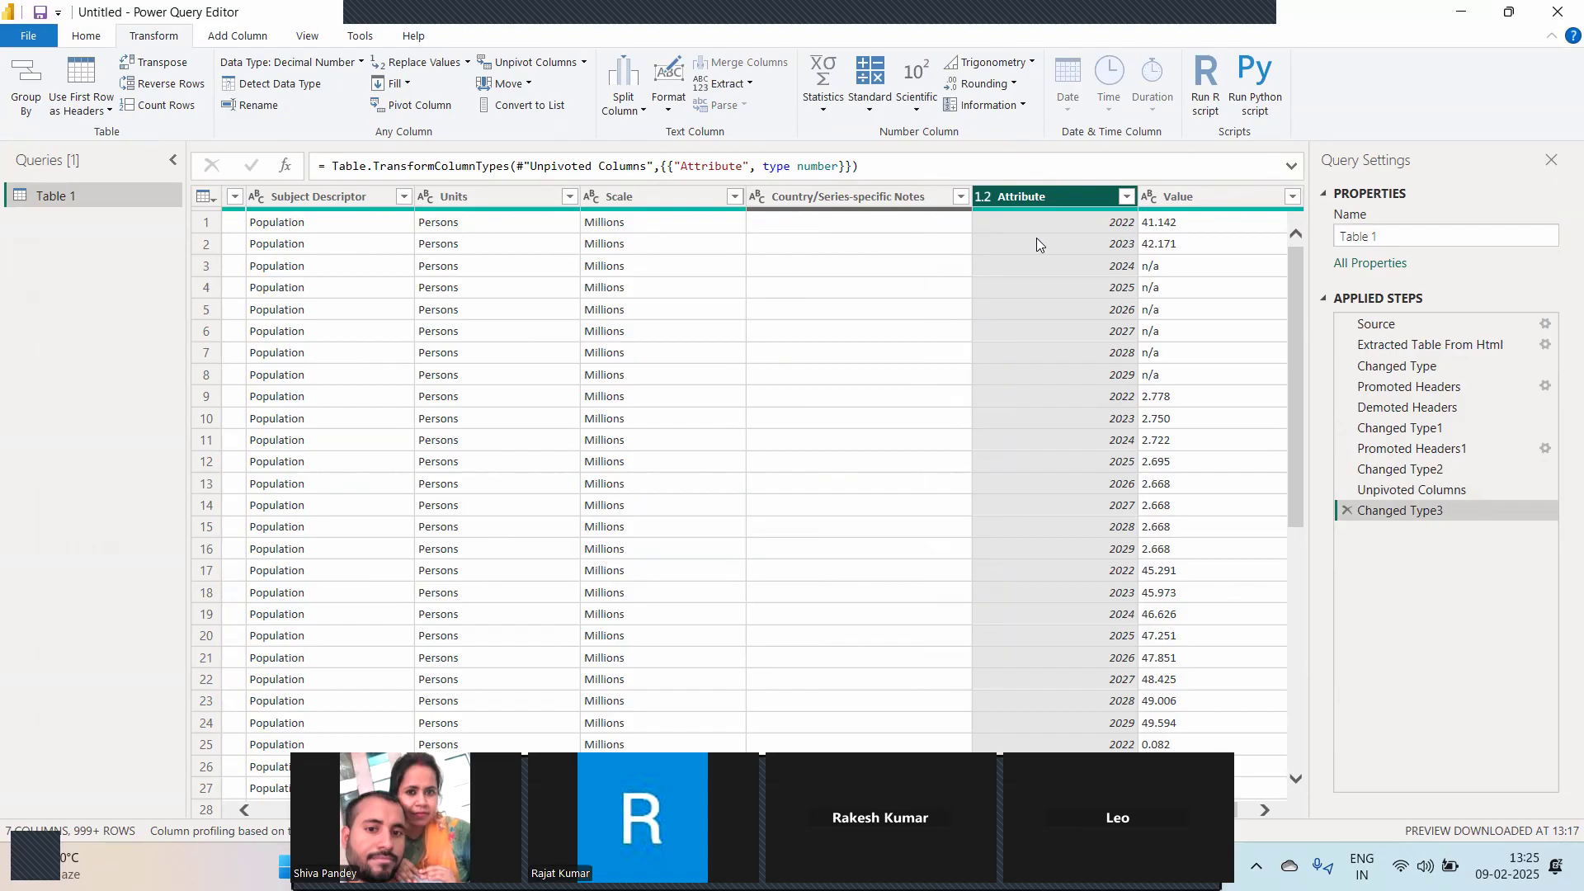
{"action": "left_click", "coordinate": [987, 196]}
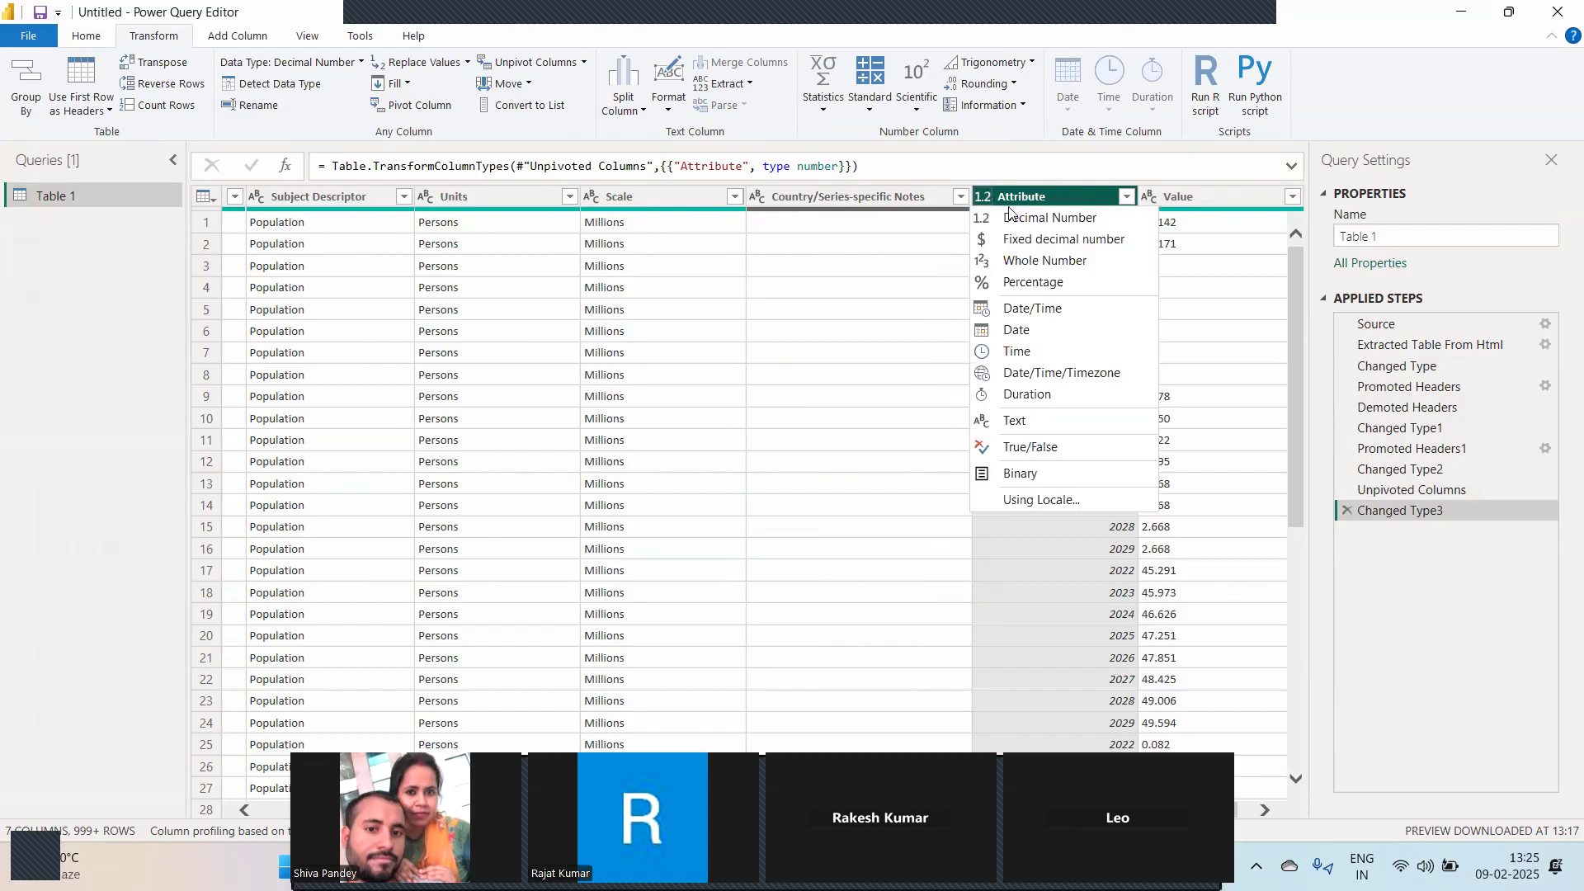
{"action": "left_click", "coordinate": [1169, 240]}
{"action": "left_click", "coordinate": [1103, 221]}
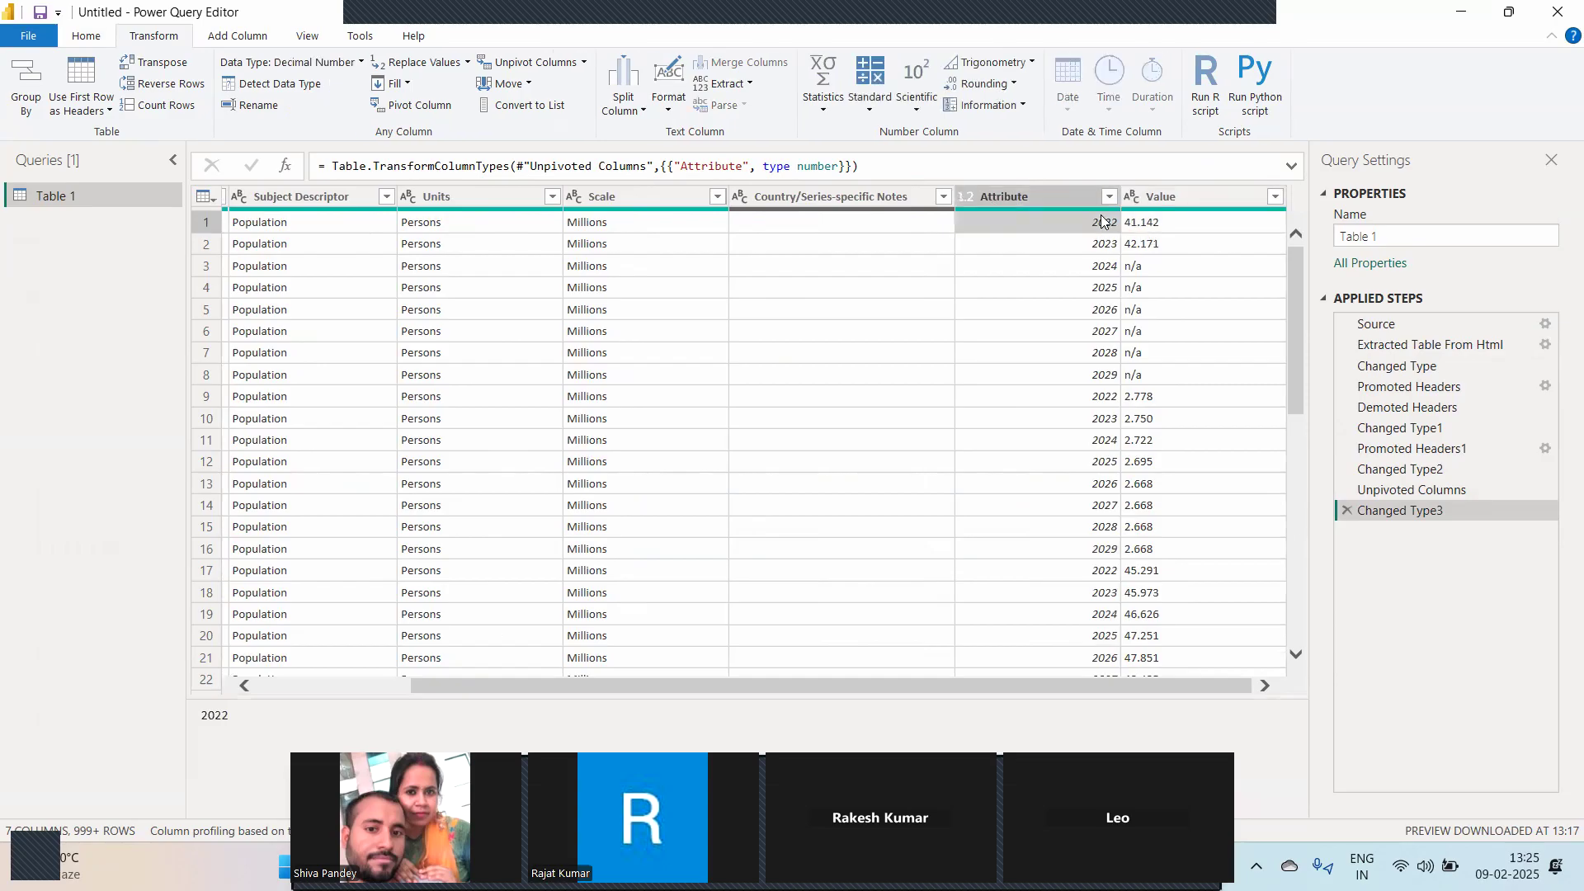
{"action": "left_click", "coordinate": [1132, 197]}
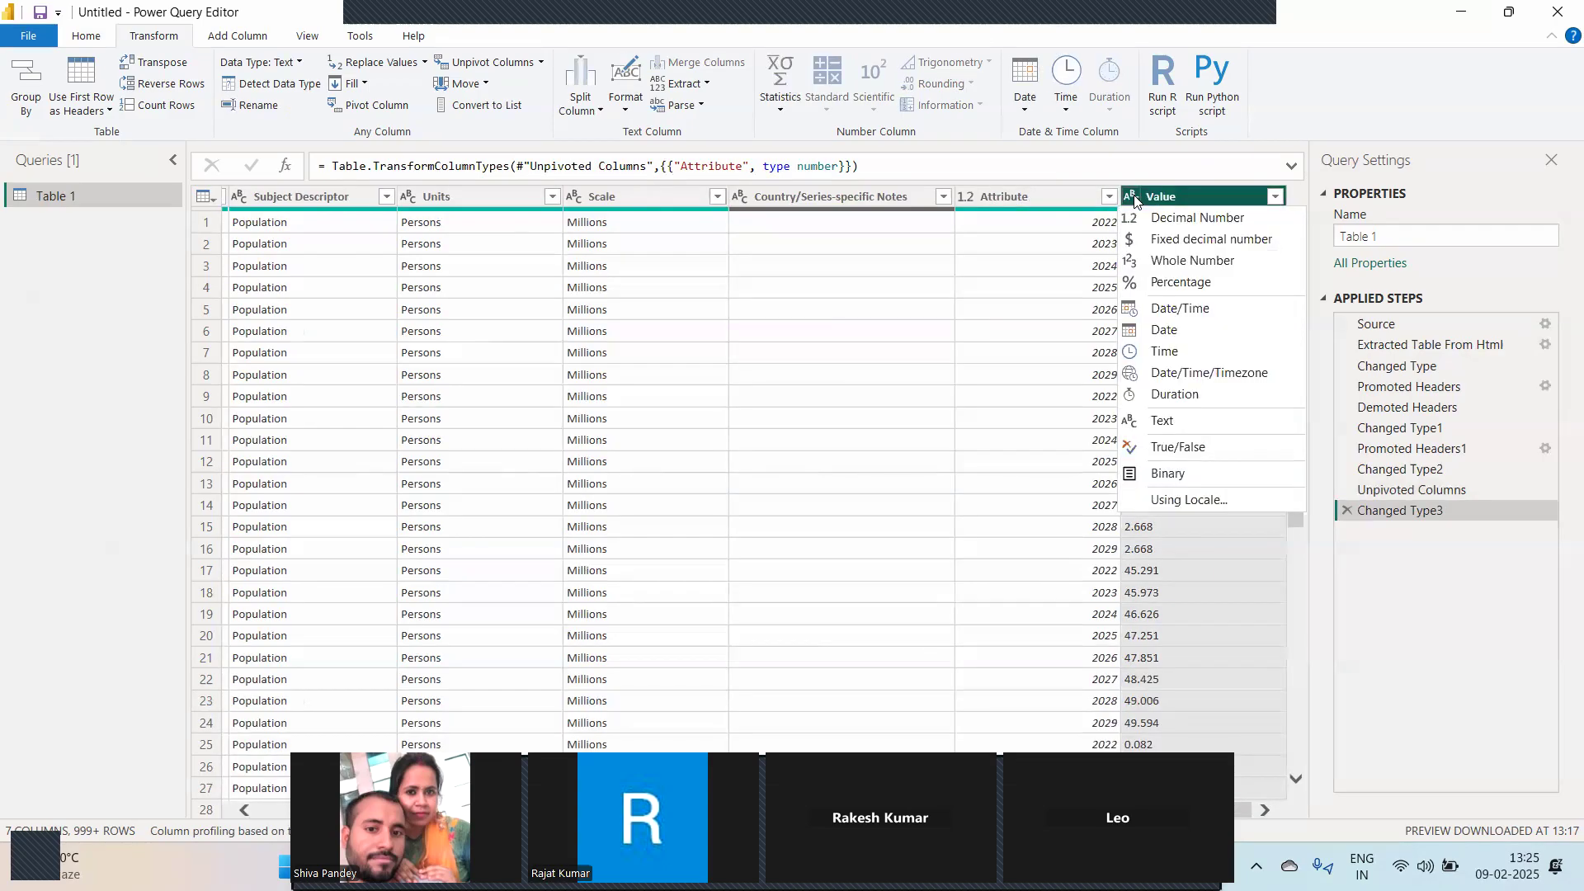
{"action": "left_click", "coordinate": [1178, 217]}
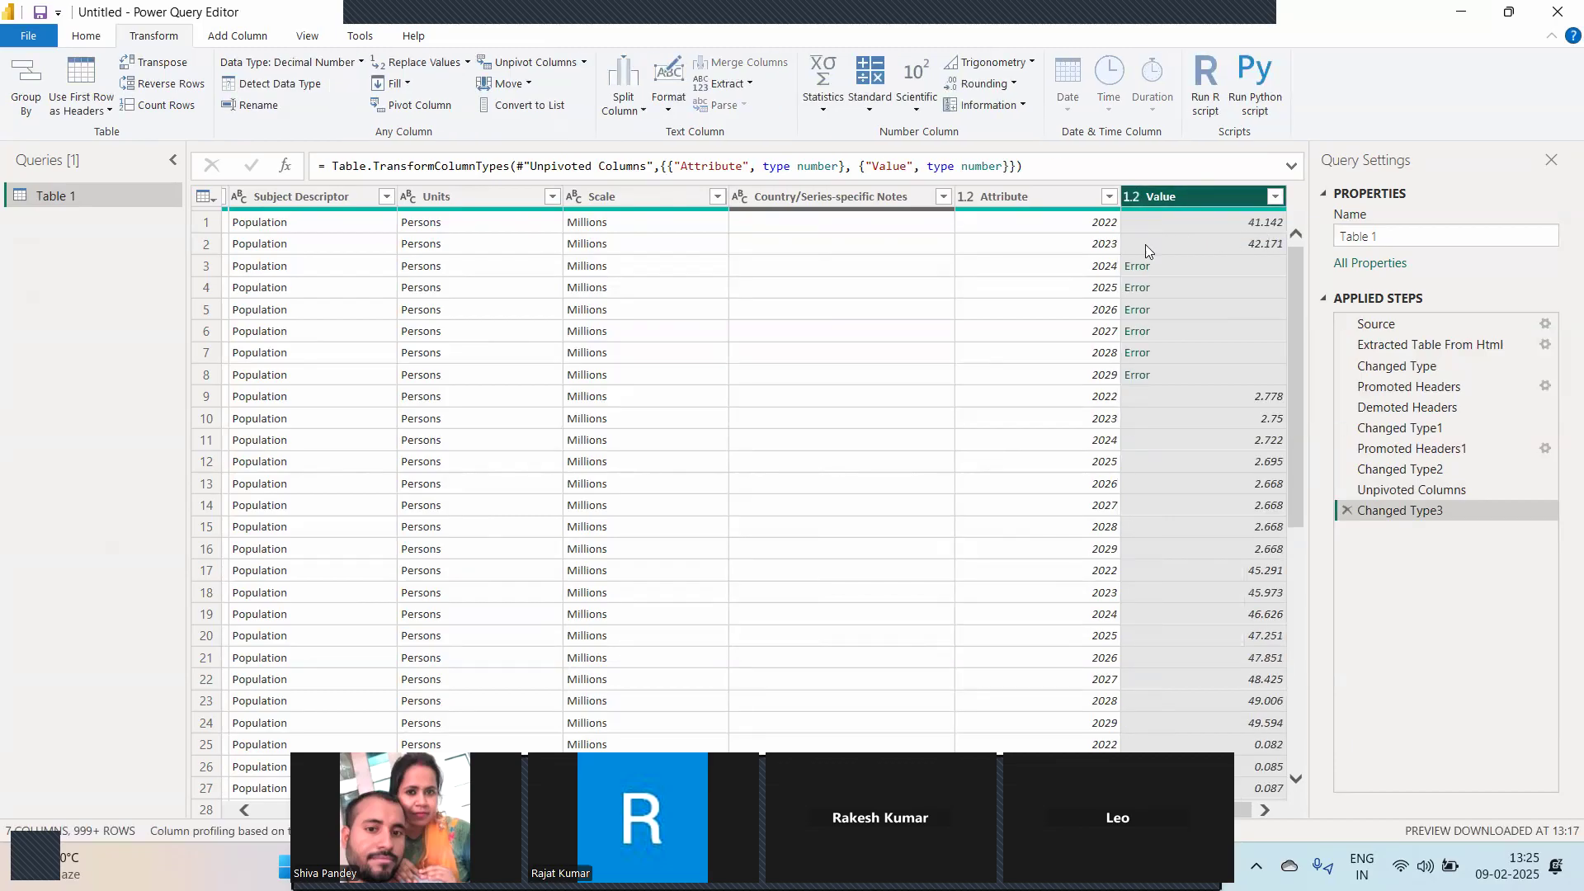
Rename the Attribute column to Years and the Value column to Total Hours.
{"action": "double_click", "coordinate": [1021, 196]}
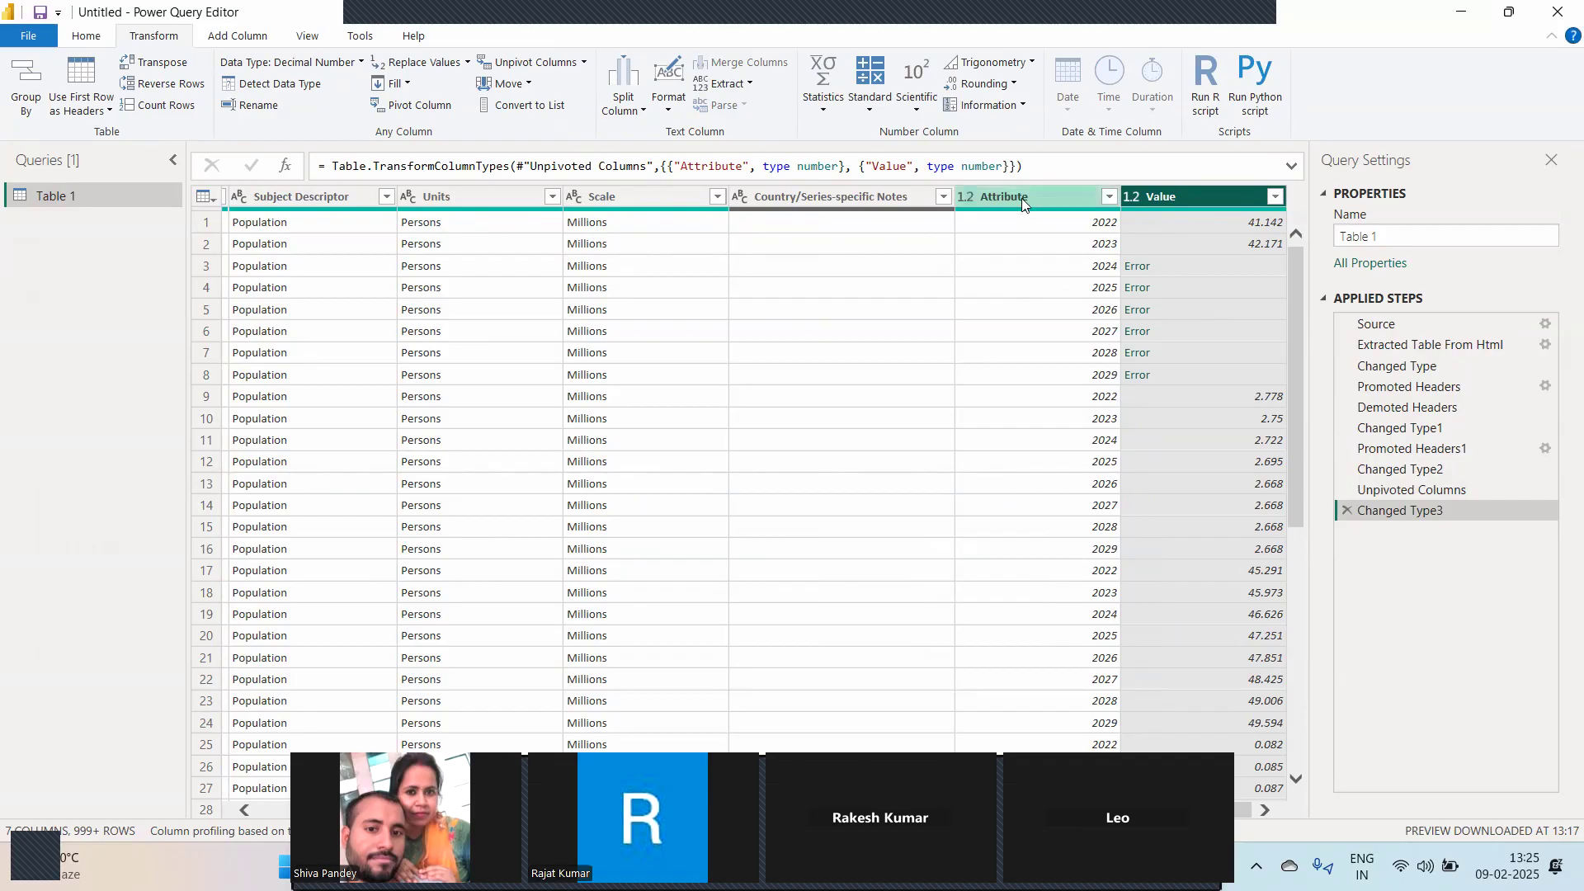
{"action": "key", "text": "BackSpace"}
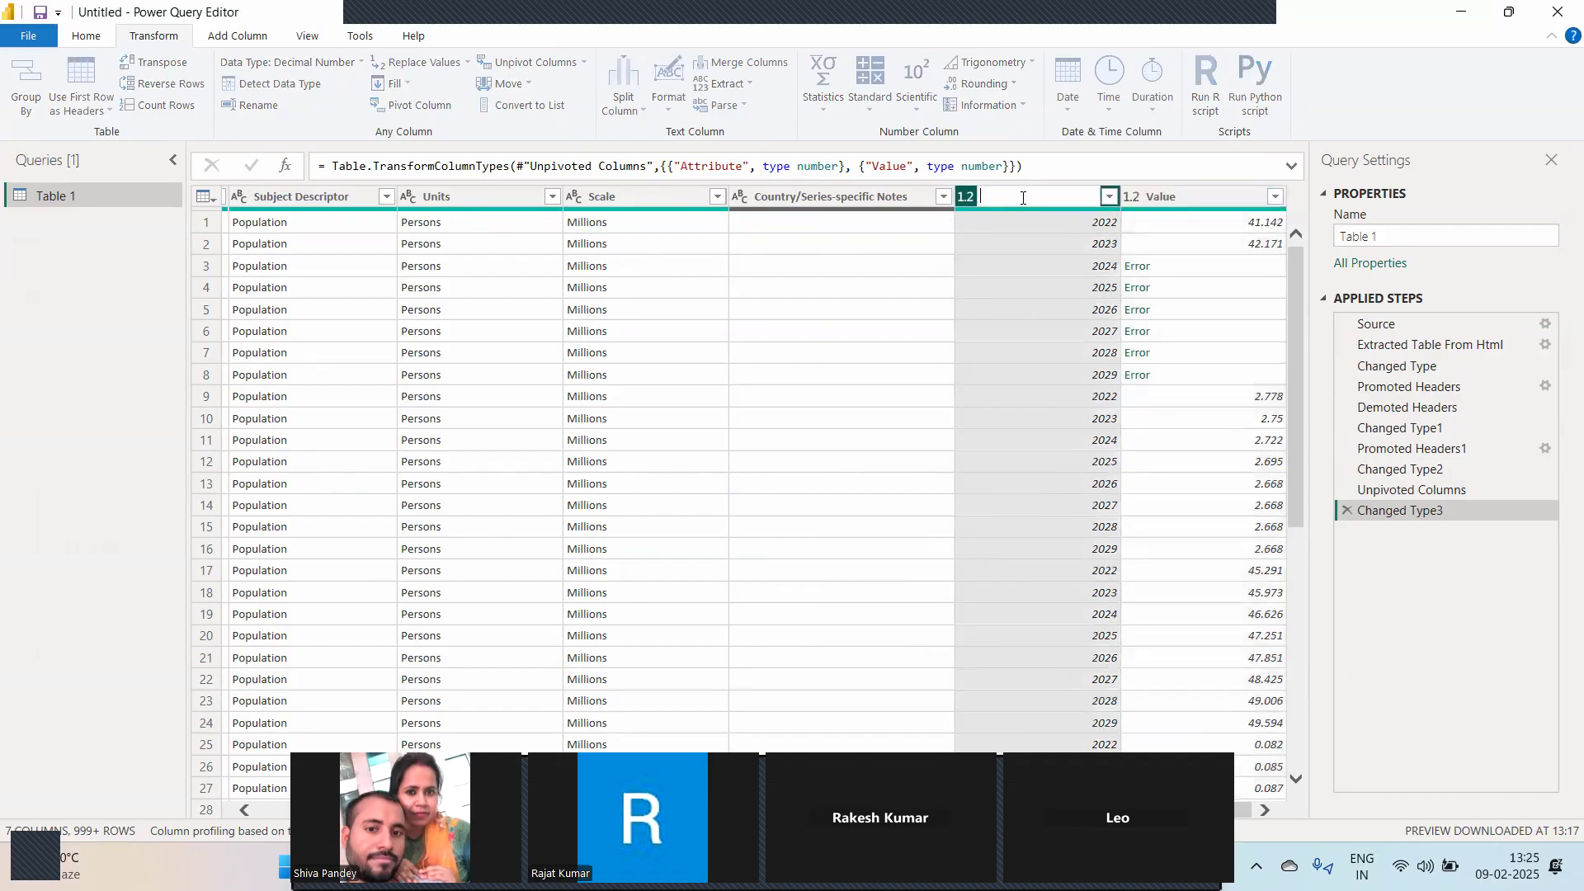
{"action": "type", "text": "Years"}
{"action": "key", "text": "Return"}
{"action": "left_click", "coordinate": [1209, 198]}
{"action": "double_click", "coordinate": [1209, 199]}
{"action": "key", "text": "BackSpace"}
{"action": "type", "text": "Tot"}
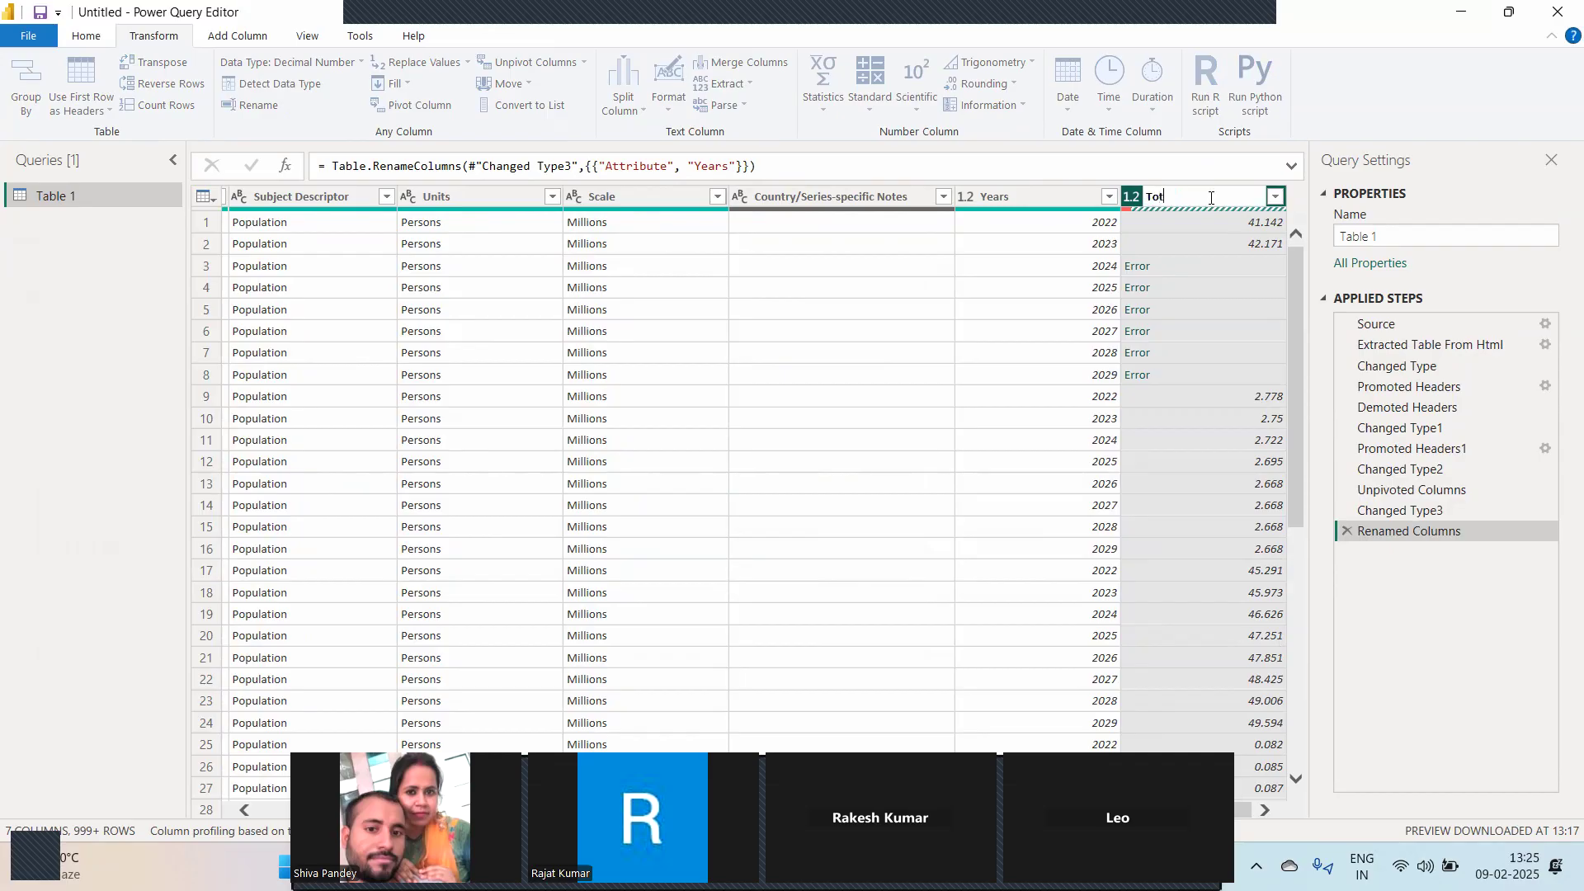
{"action": "type", "text": "al Hours"}
{"action": "key", "text": "Return"}
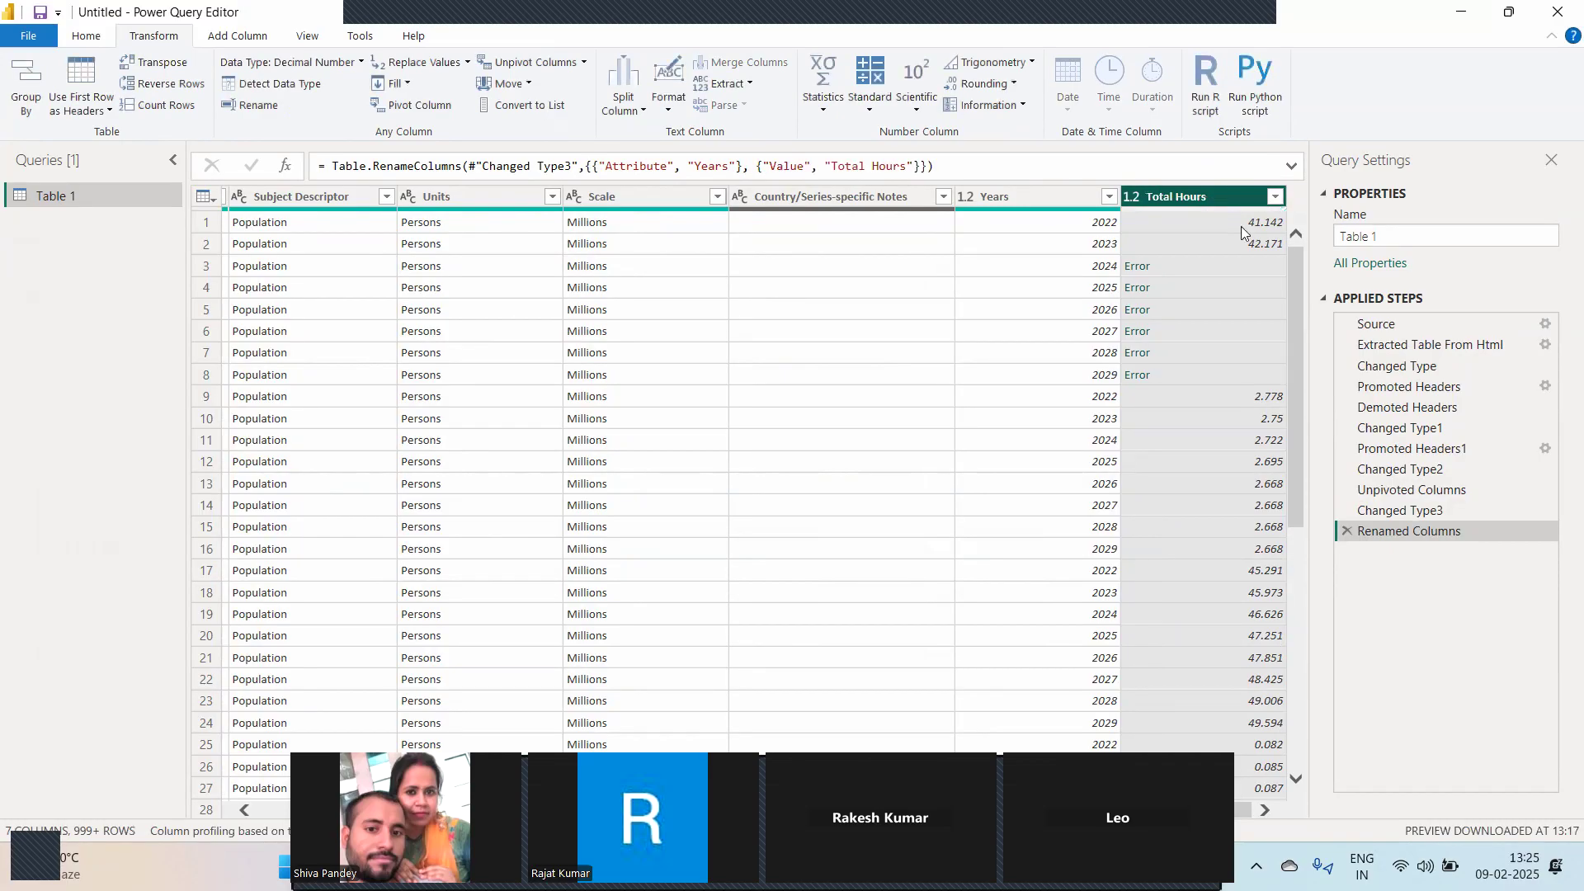
{"action": "left_click", "coordinate": [1219, 243]}
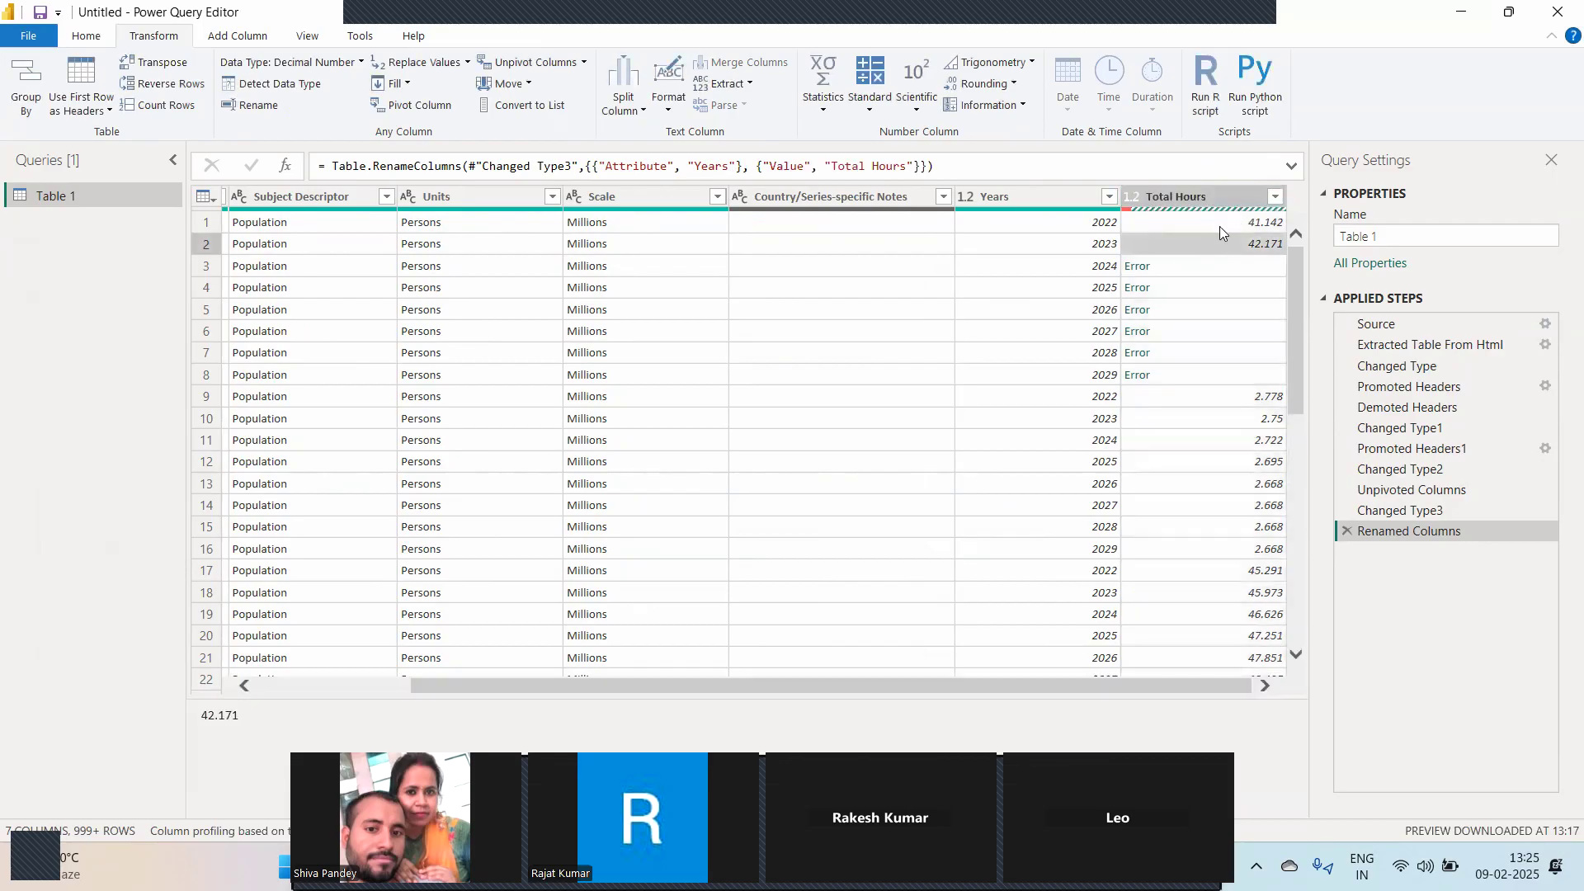
Close Power Query Editor, applying the Table 1 changes to the data model, and dismiss the load report.
{"action": "left_click", "coordinate": [1057, 241]}
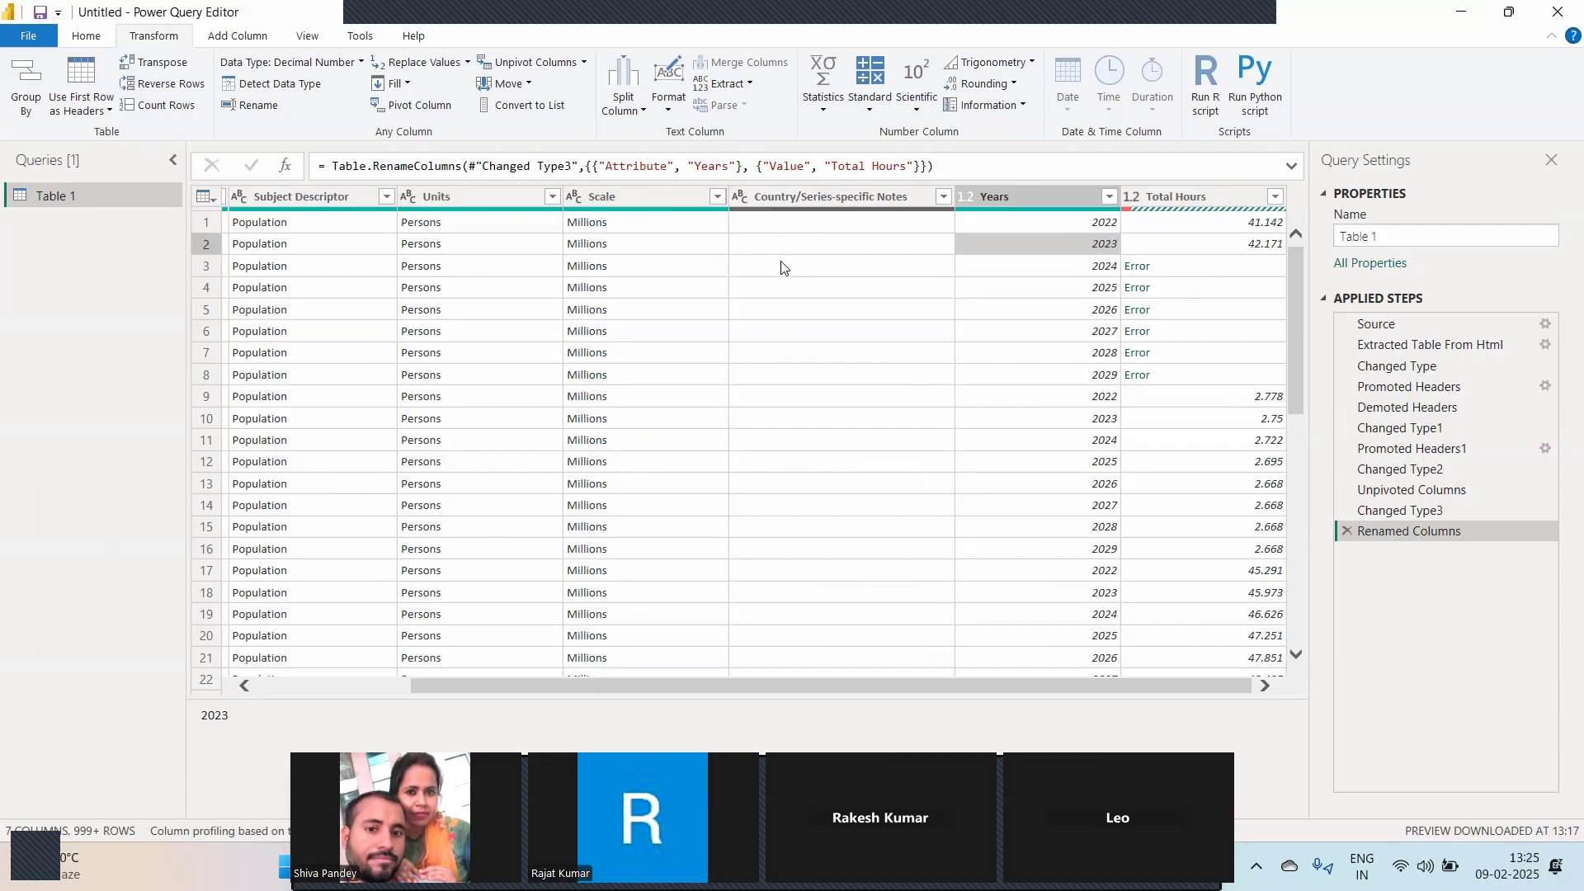
{"action": "left_click", "coordinate": [94, 37]}
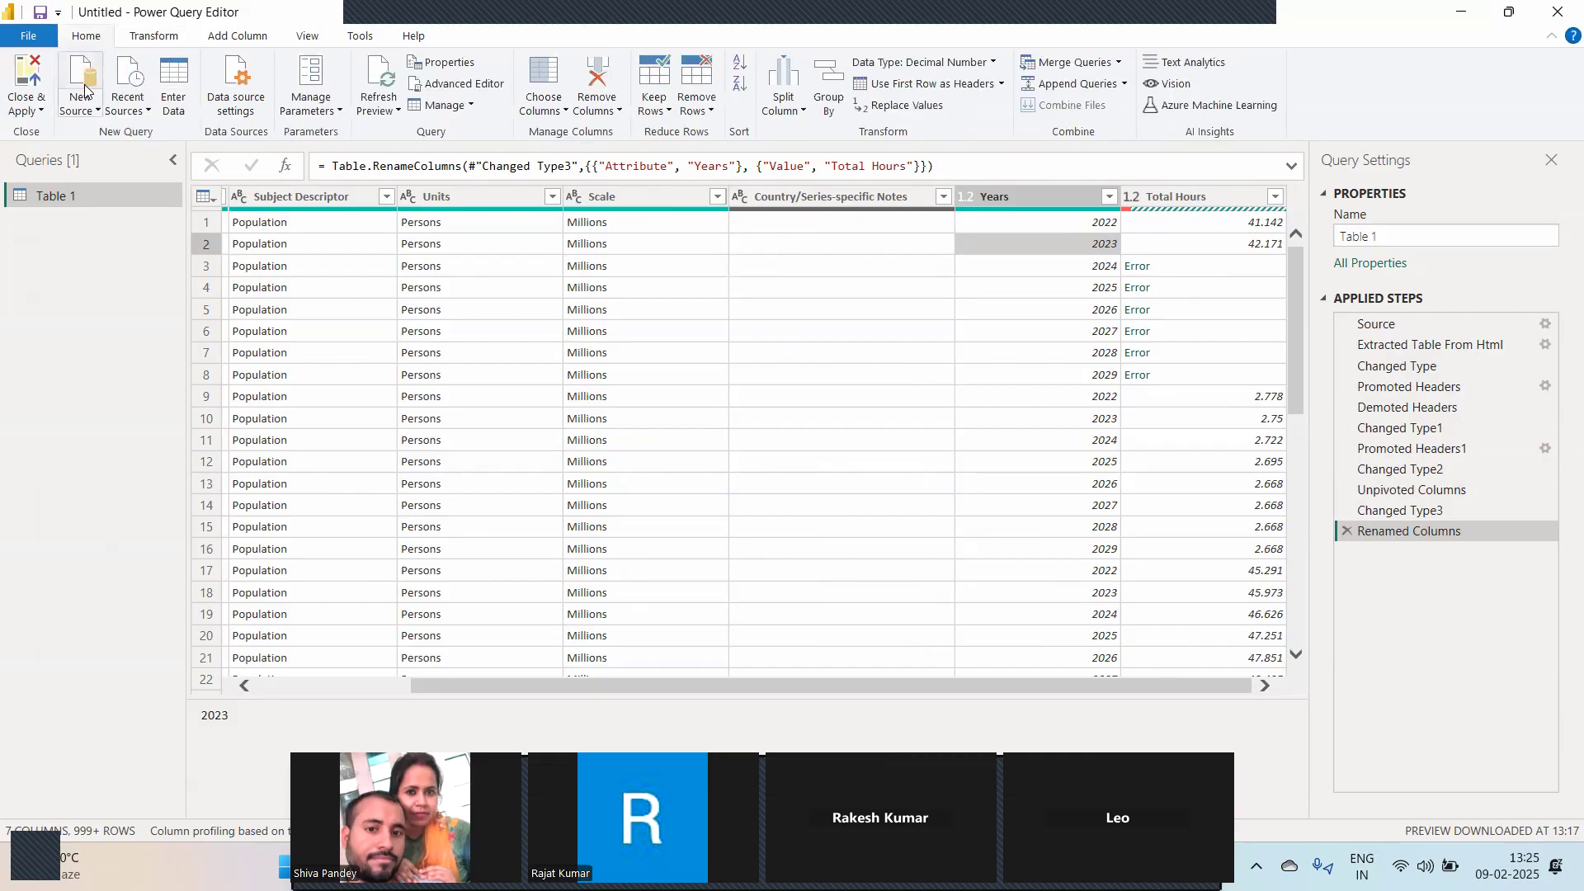
{"action": "left_click", "coordinate": [39, 113]}
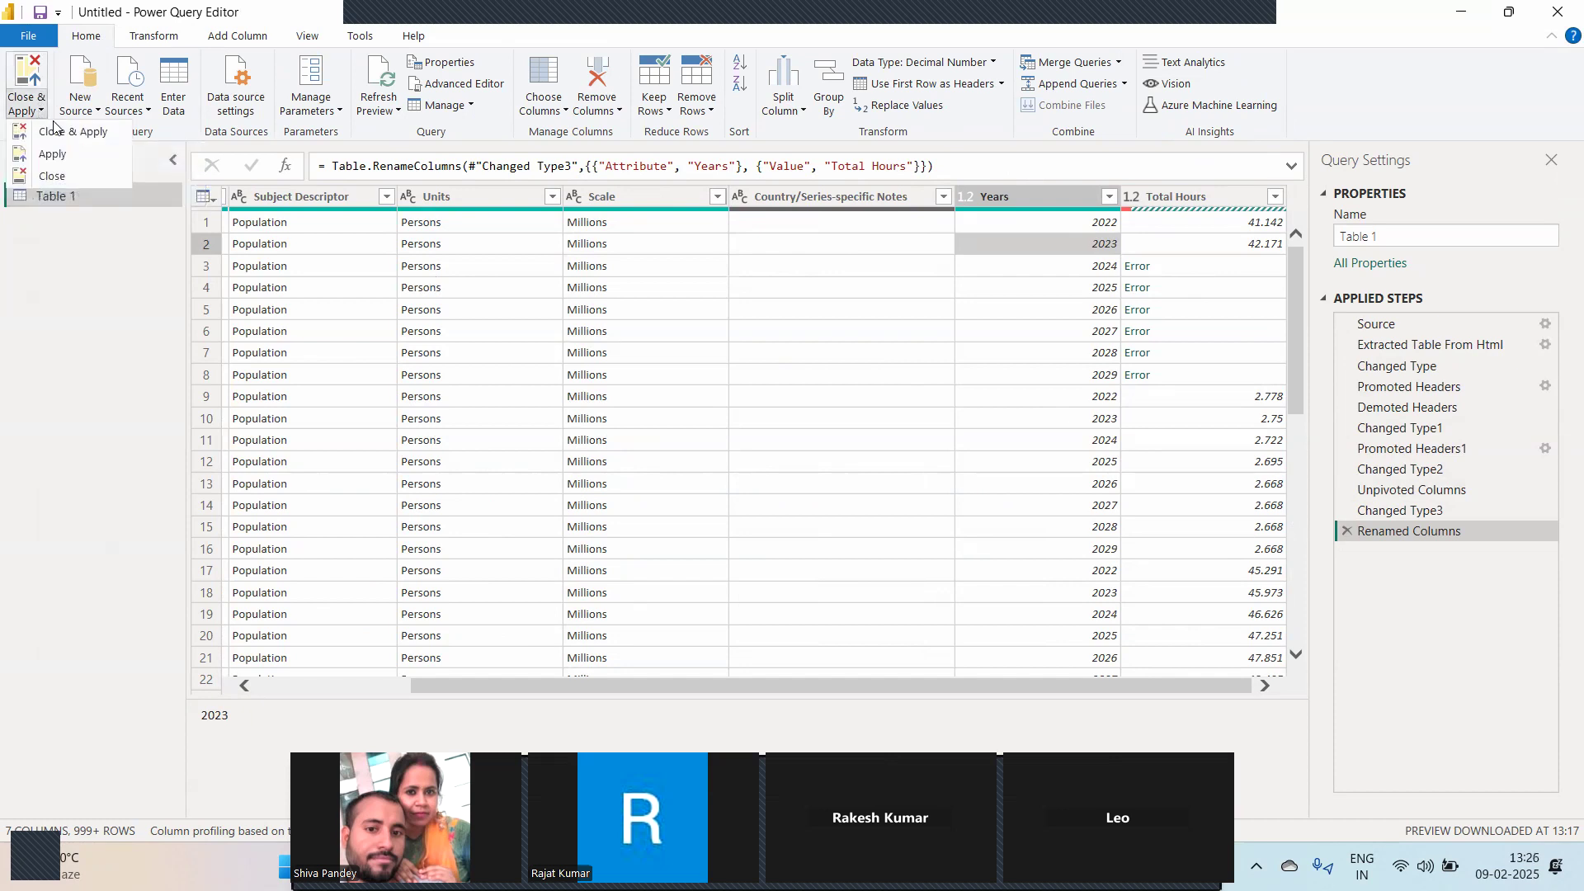
{"action": "left_click", "coordinate": [63, 134]}
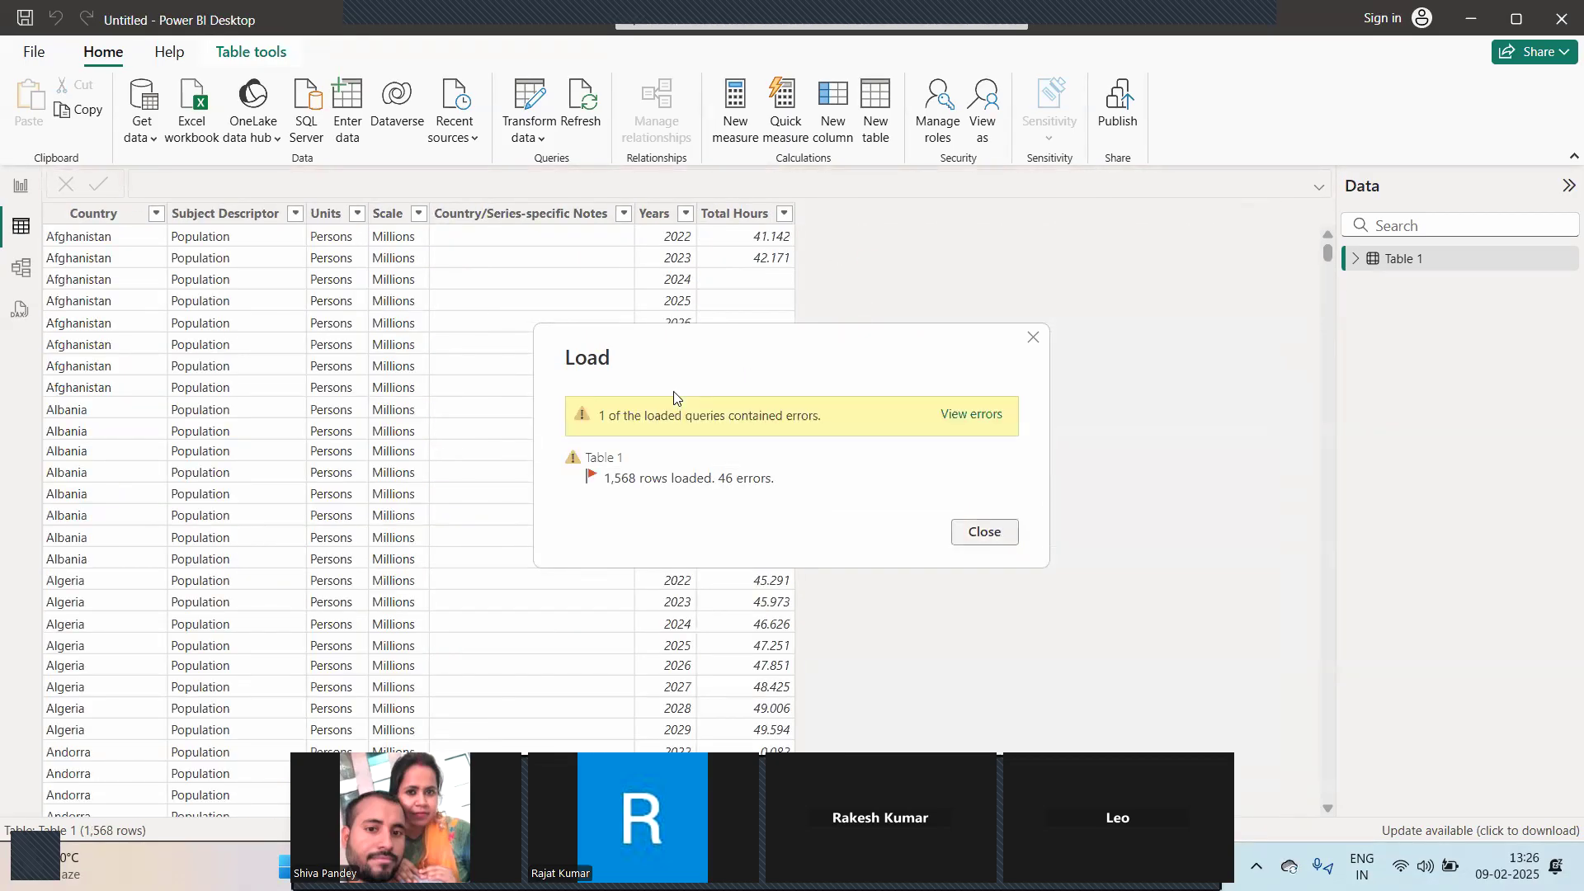
{"action": "left_click", "coordinate": [1034, 340]}
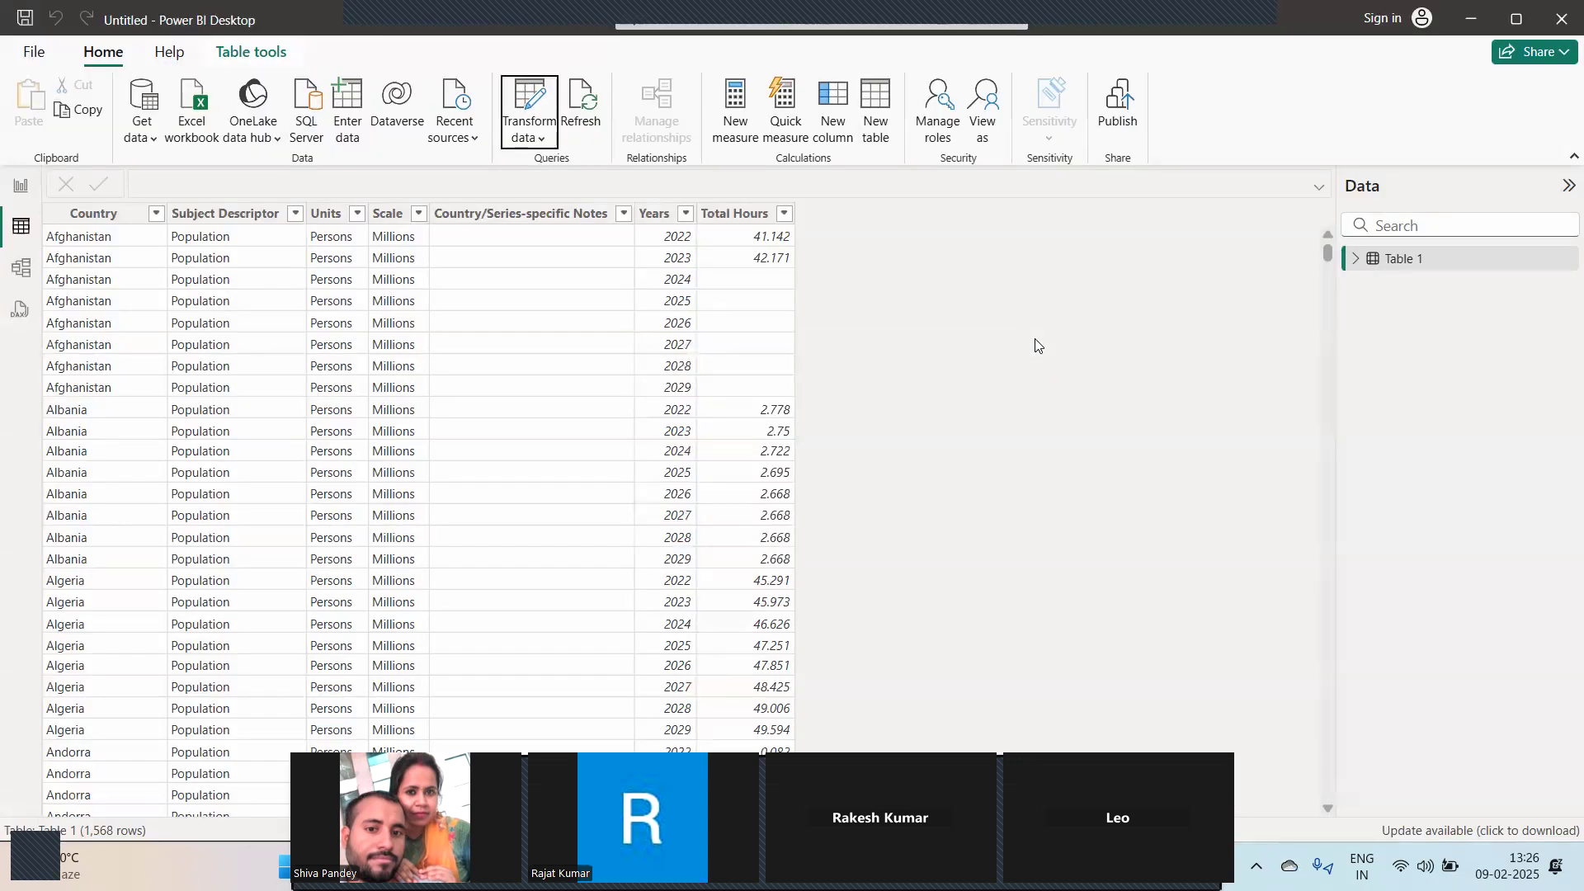
Save the report as "Data from Part 9th Feb'25" in the Power BI folder on the OneDrive Desktop.
{"action": "left_click", "coordinate": [34, 52]}
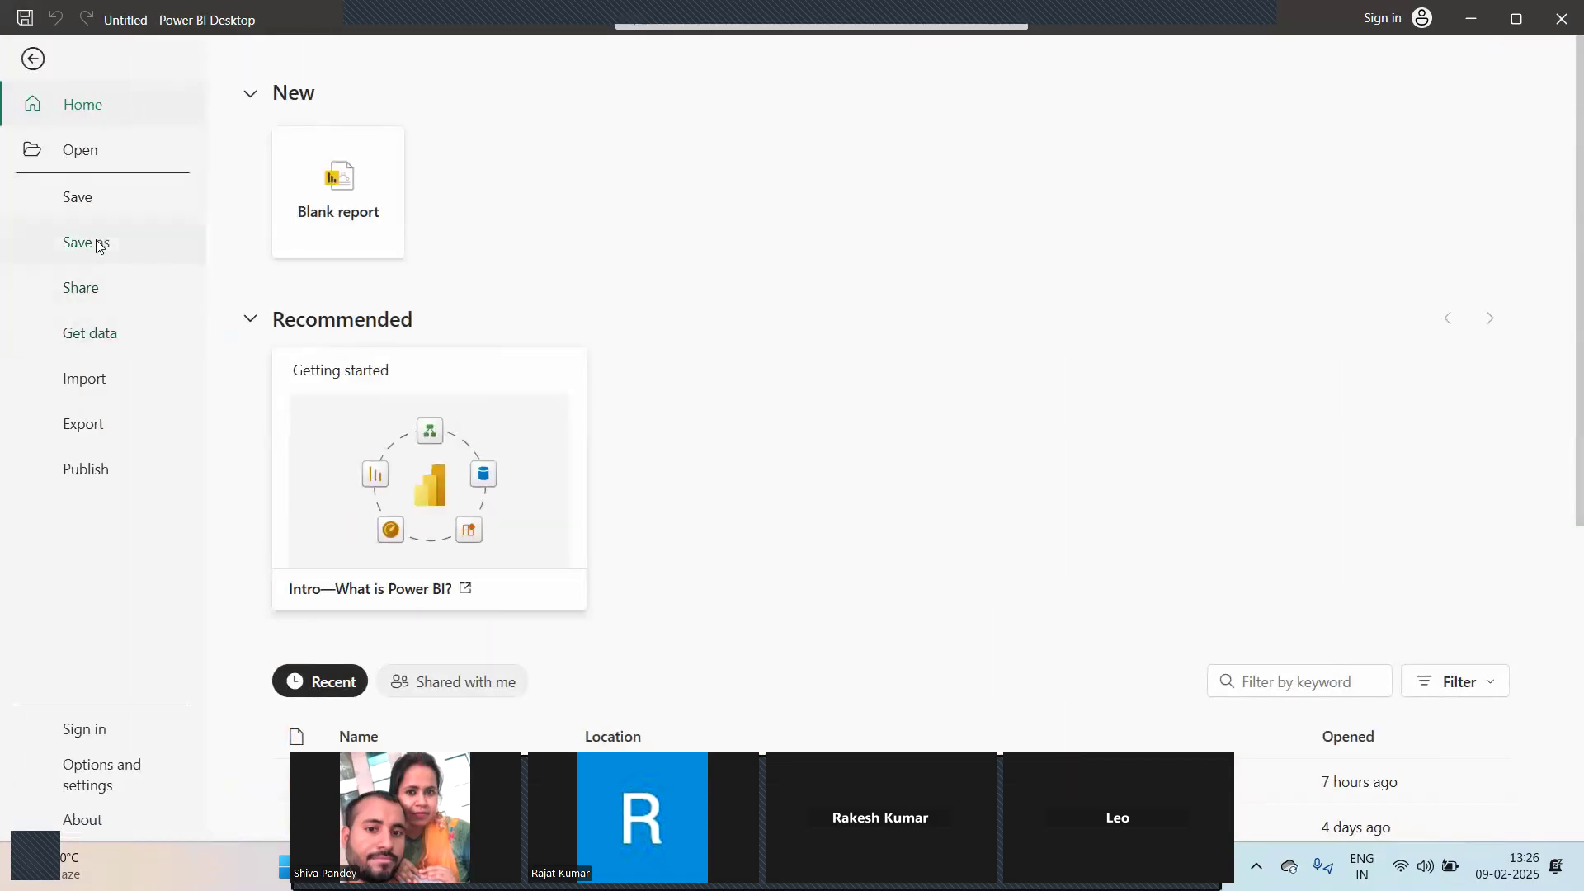
{"action": "left_click", "coordinate": [97, 244]}
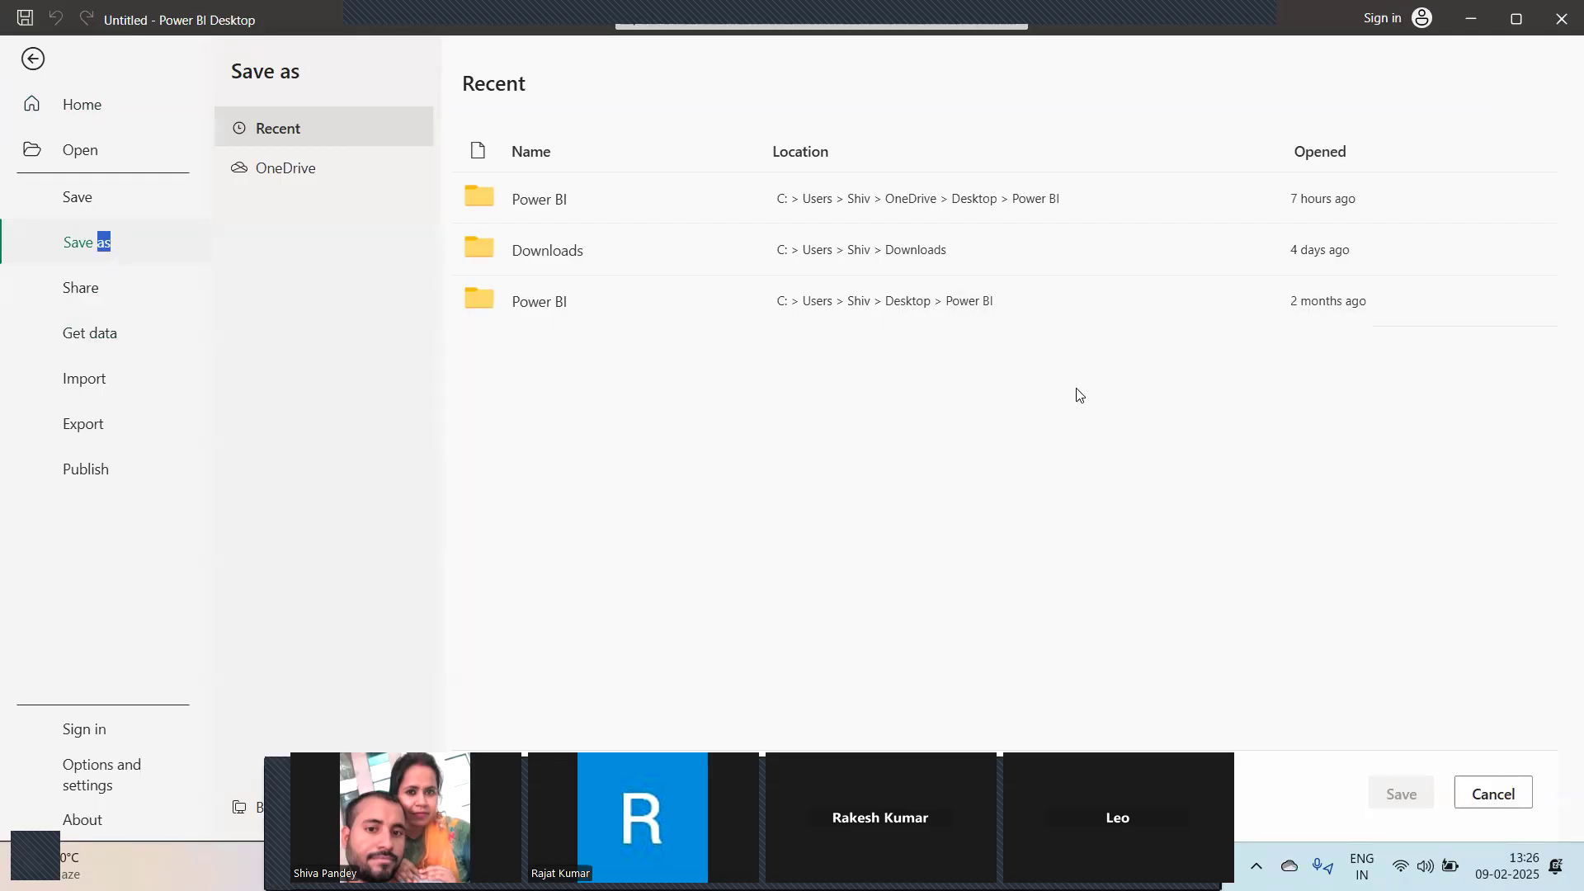
{"action": "left_click", "coordinate": [790, 195]}
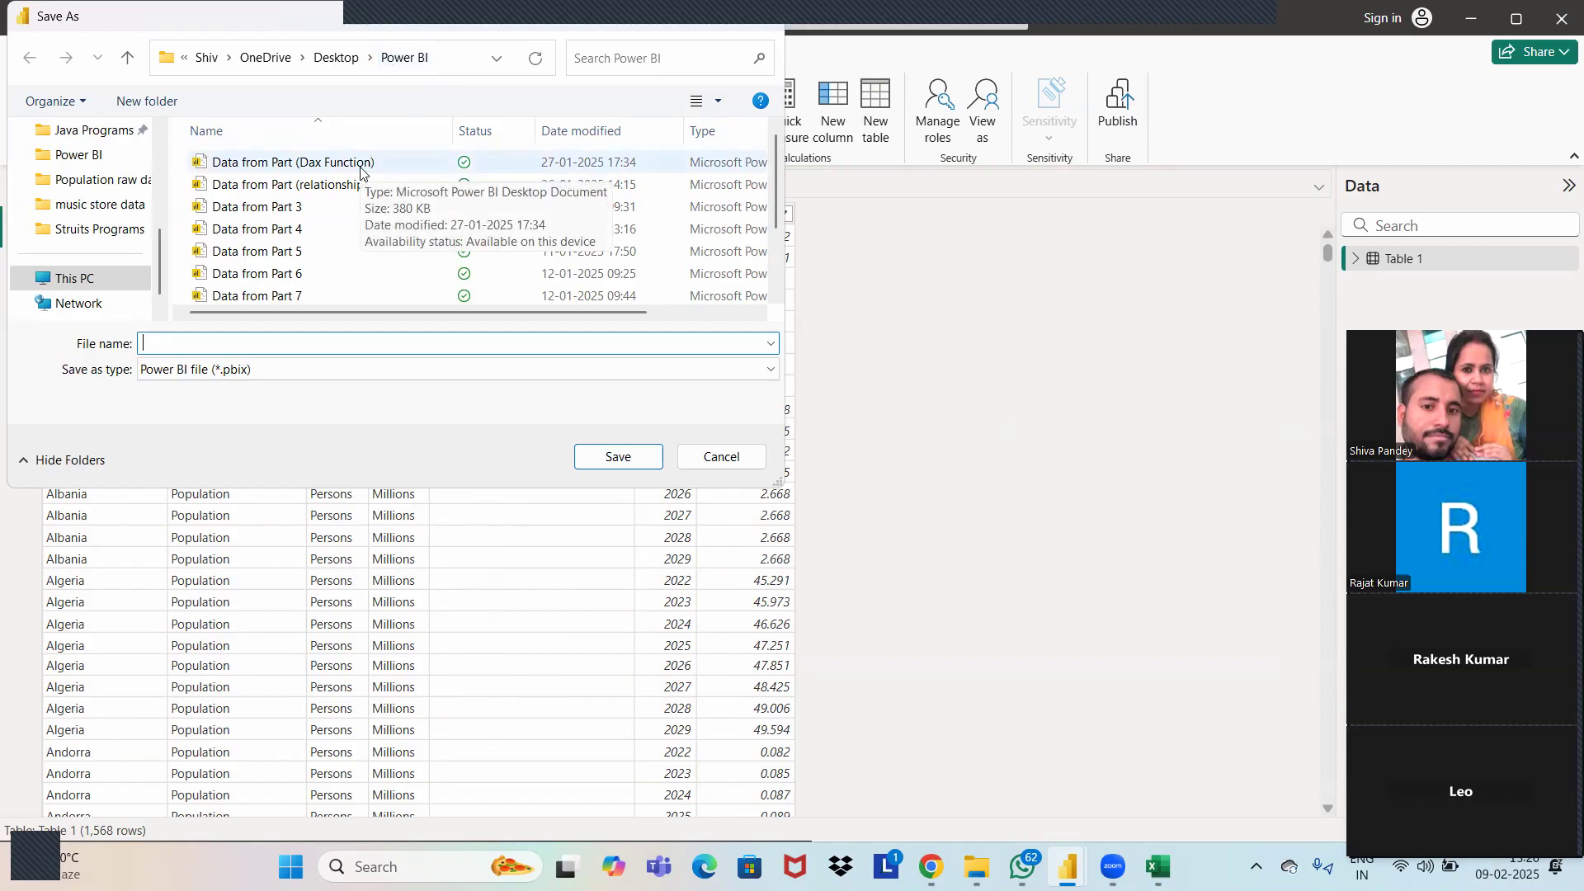
{"action": "scroll", "coordinate": [319, 247], "scroll_direction": "down", "scroll_amount": 1}
{"action": "scroll", "coordinate": [316, 272], "scroll_direction": "up", "scroll_amount": 1}
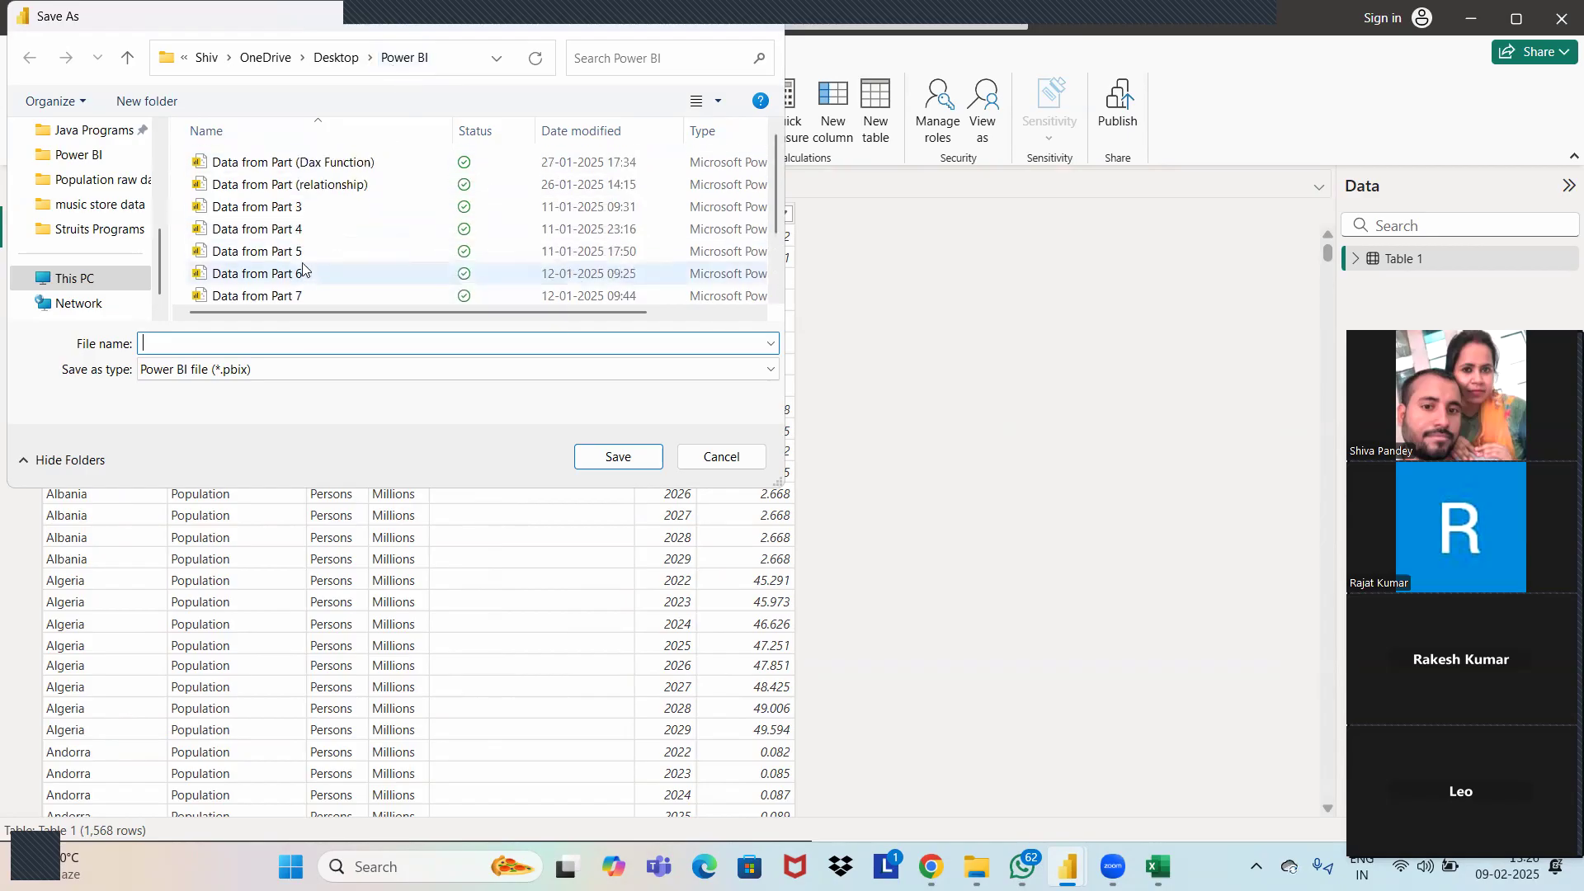
{"action": "left_click", "coordinate": [280, 207]}
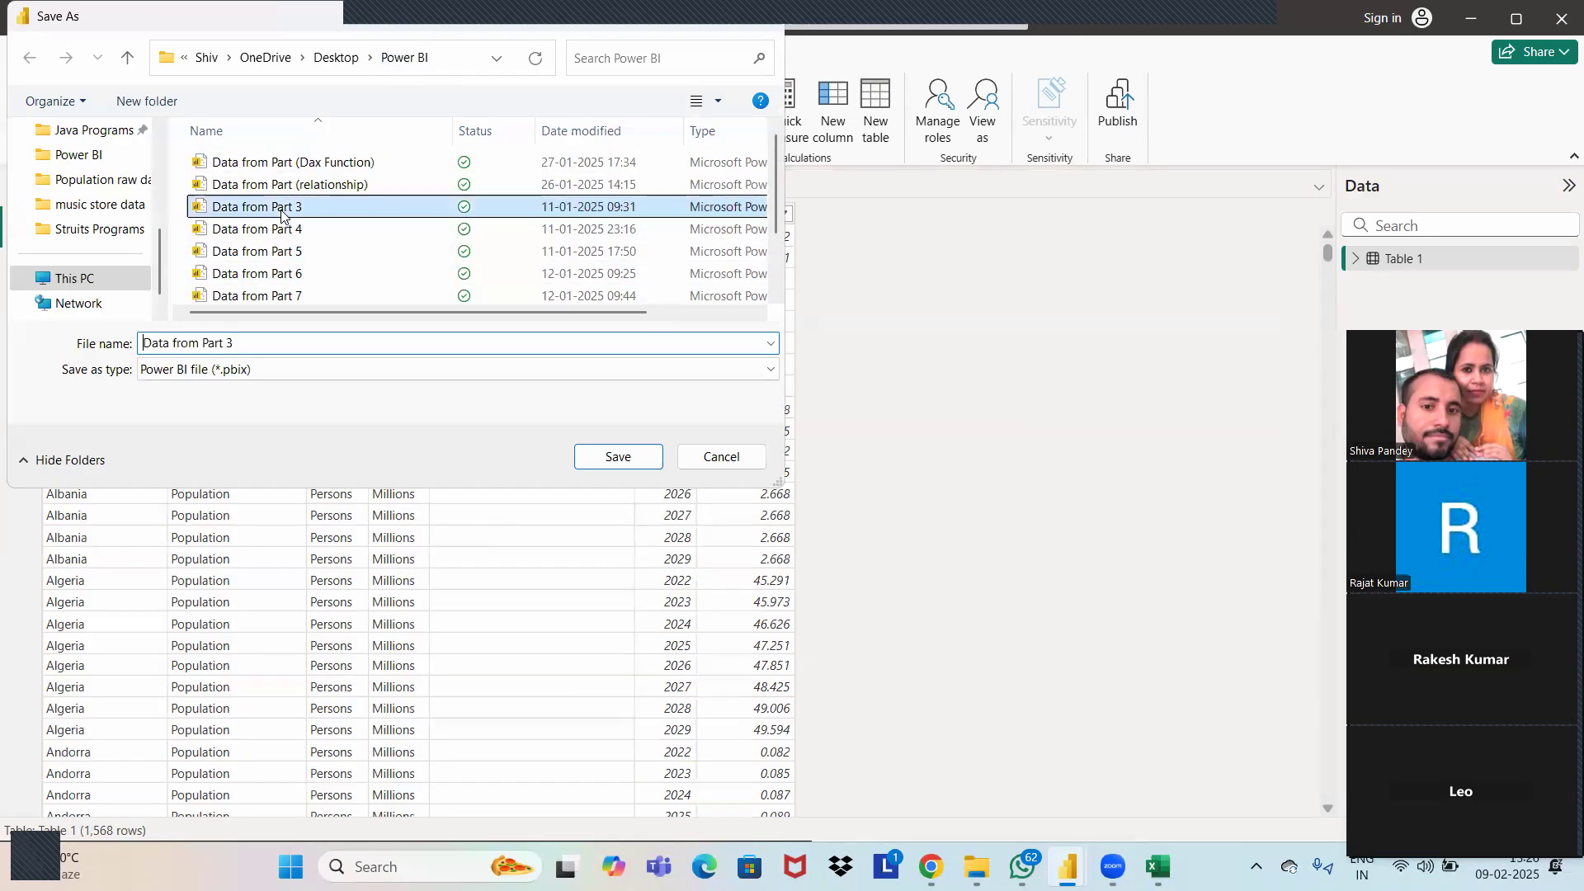
{"action": "left_click", "coordinate": [264, 341]}
{"action": "left_click", "coordinate": [264, 341]}
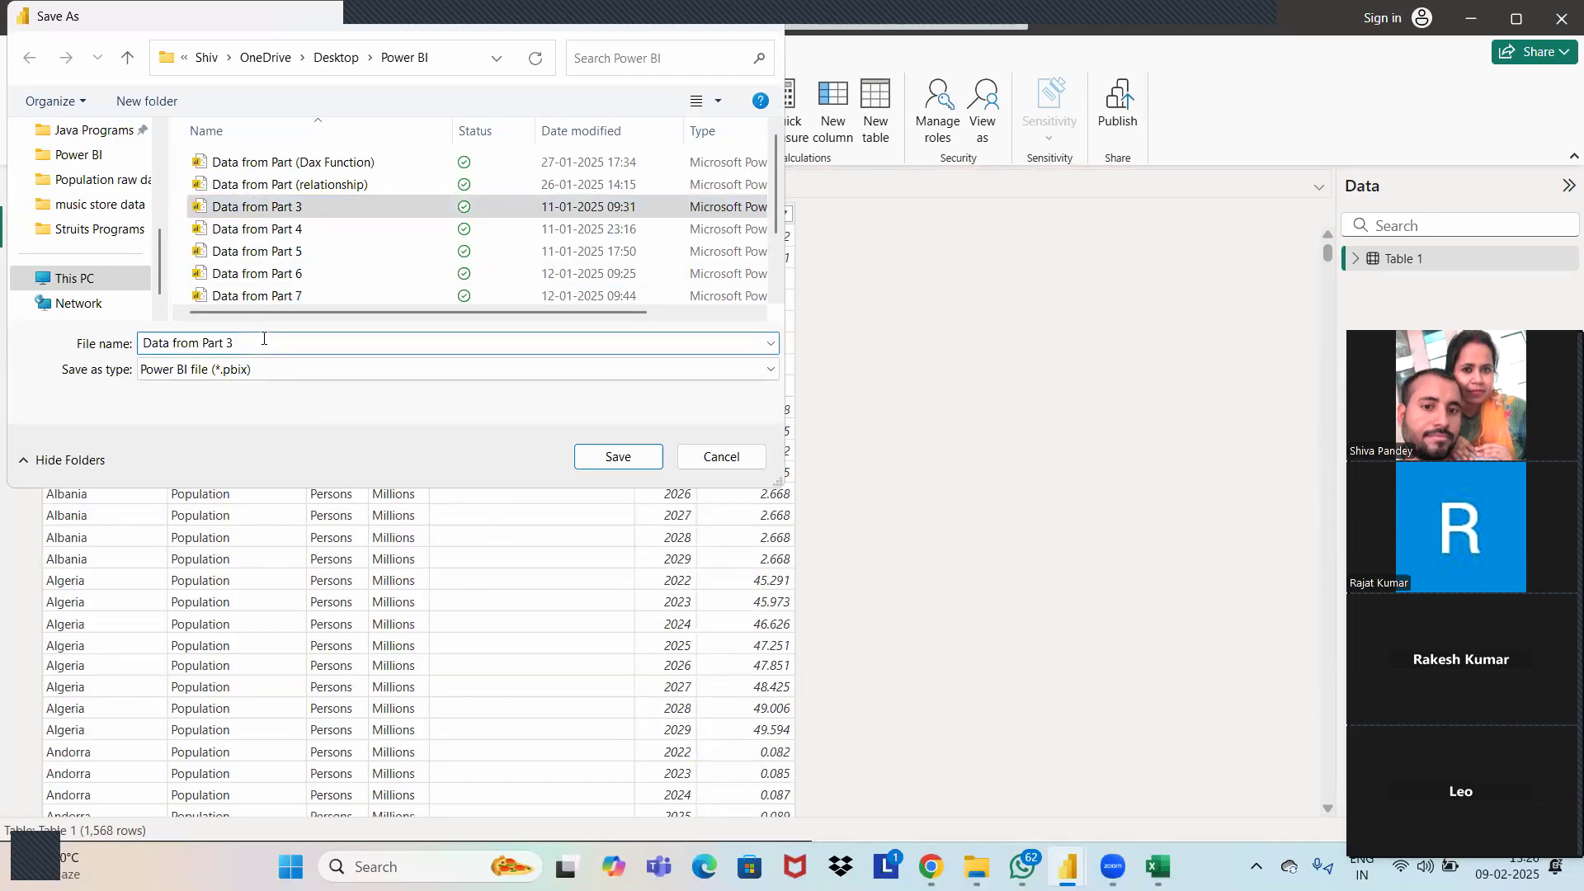
{"action": "key", "text": "BackSpace"}
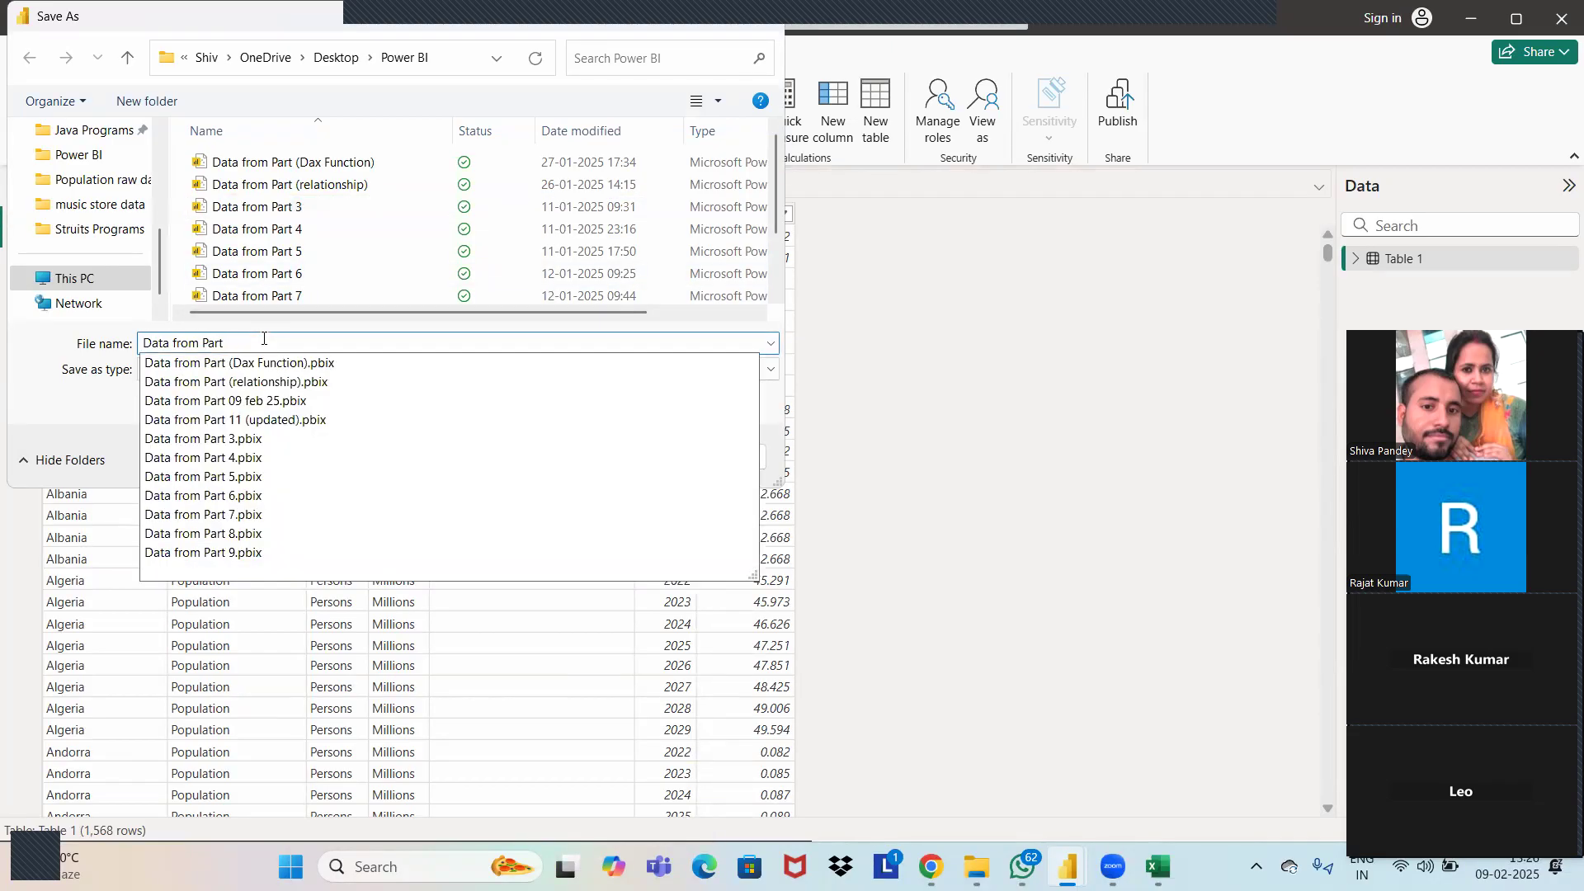
{"action": "type", "text": "9"}
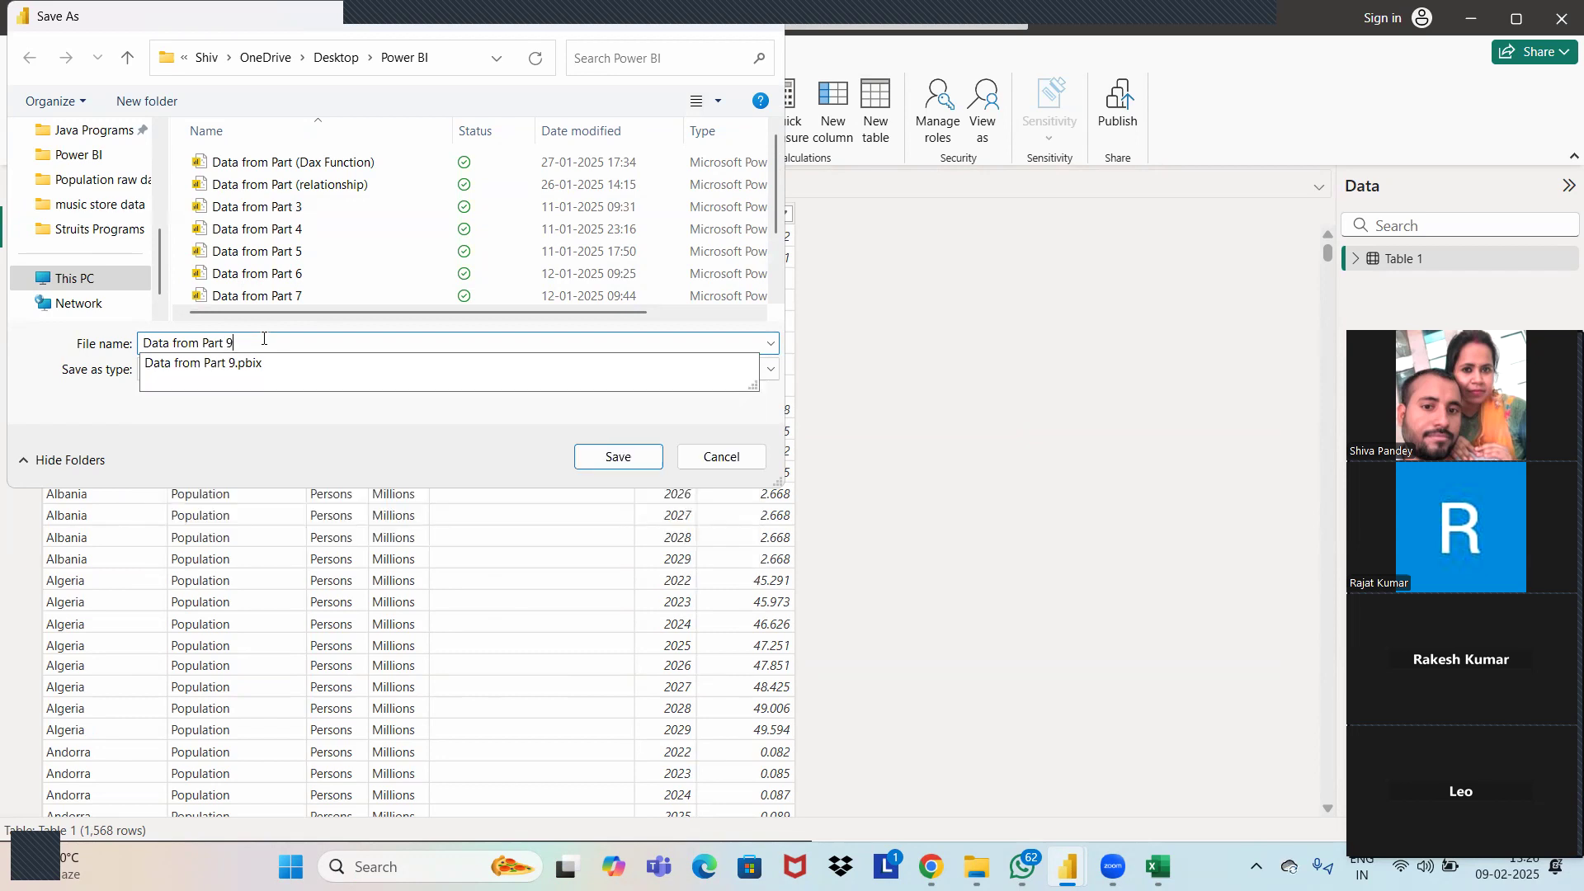
{"action": "type", "text": "th Fe"}
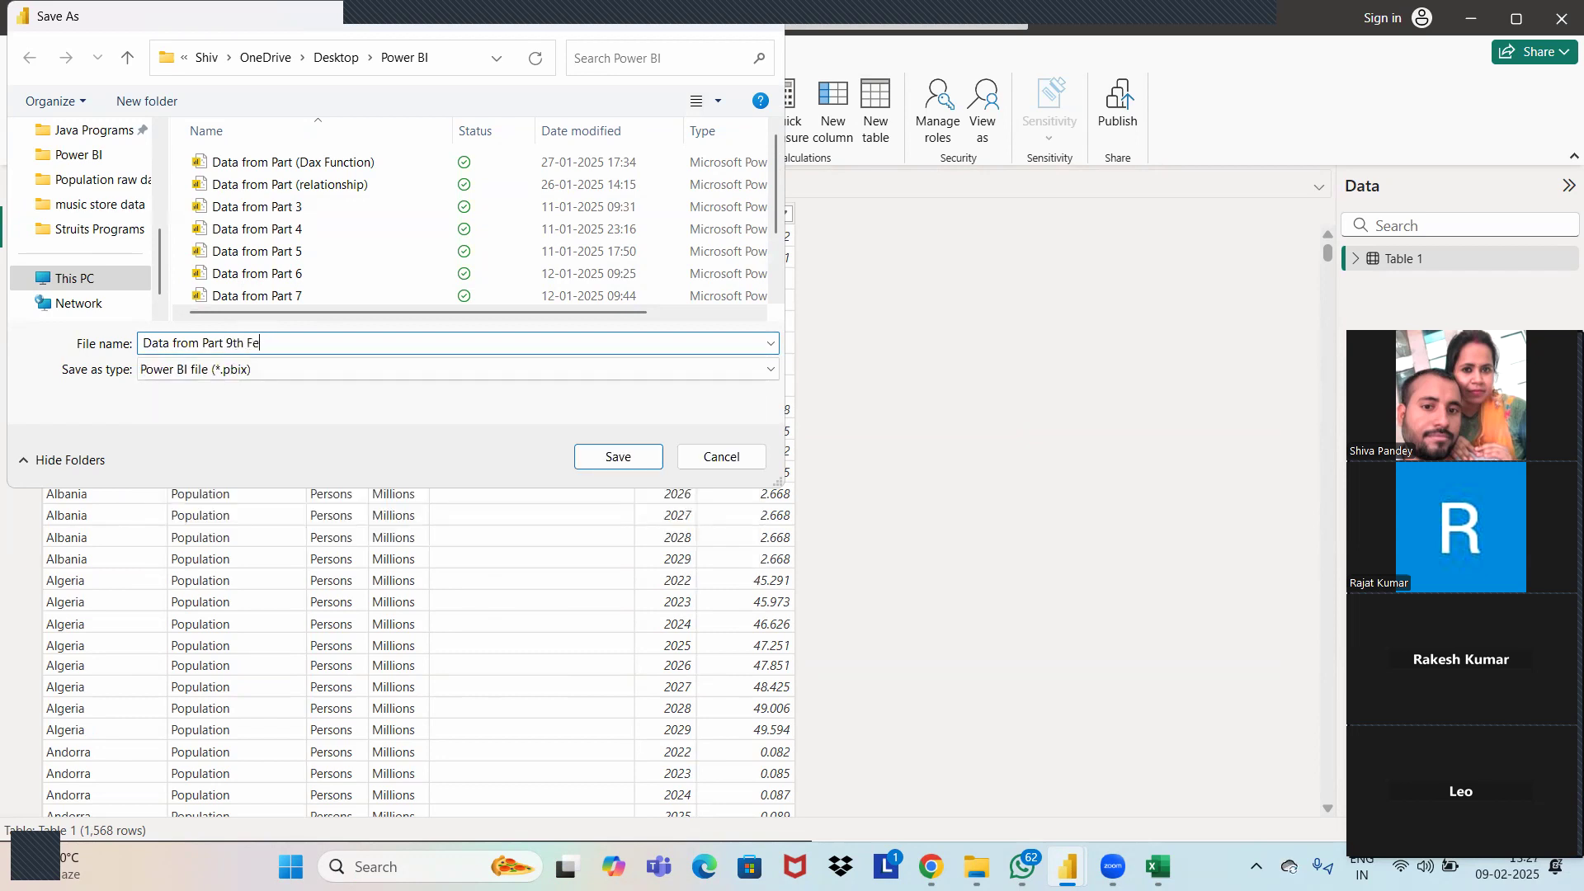
{"action": "type", "text": "b'25"}
{"action": "left_click", "coordinate": [617, 456]}
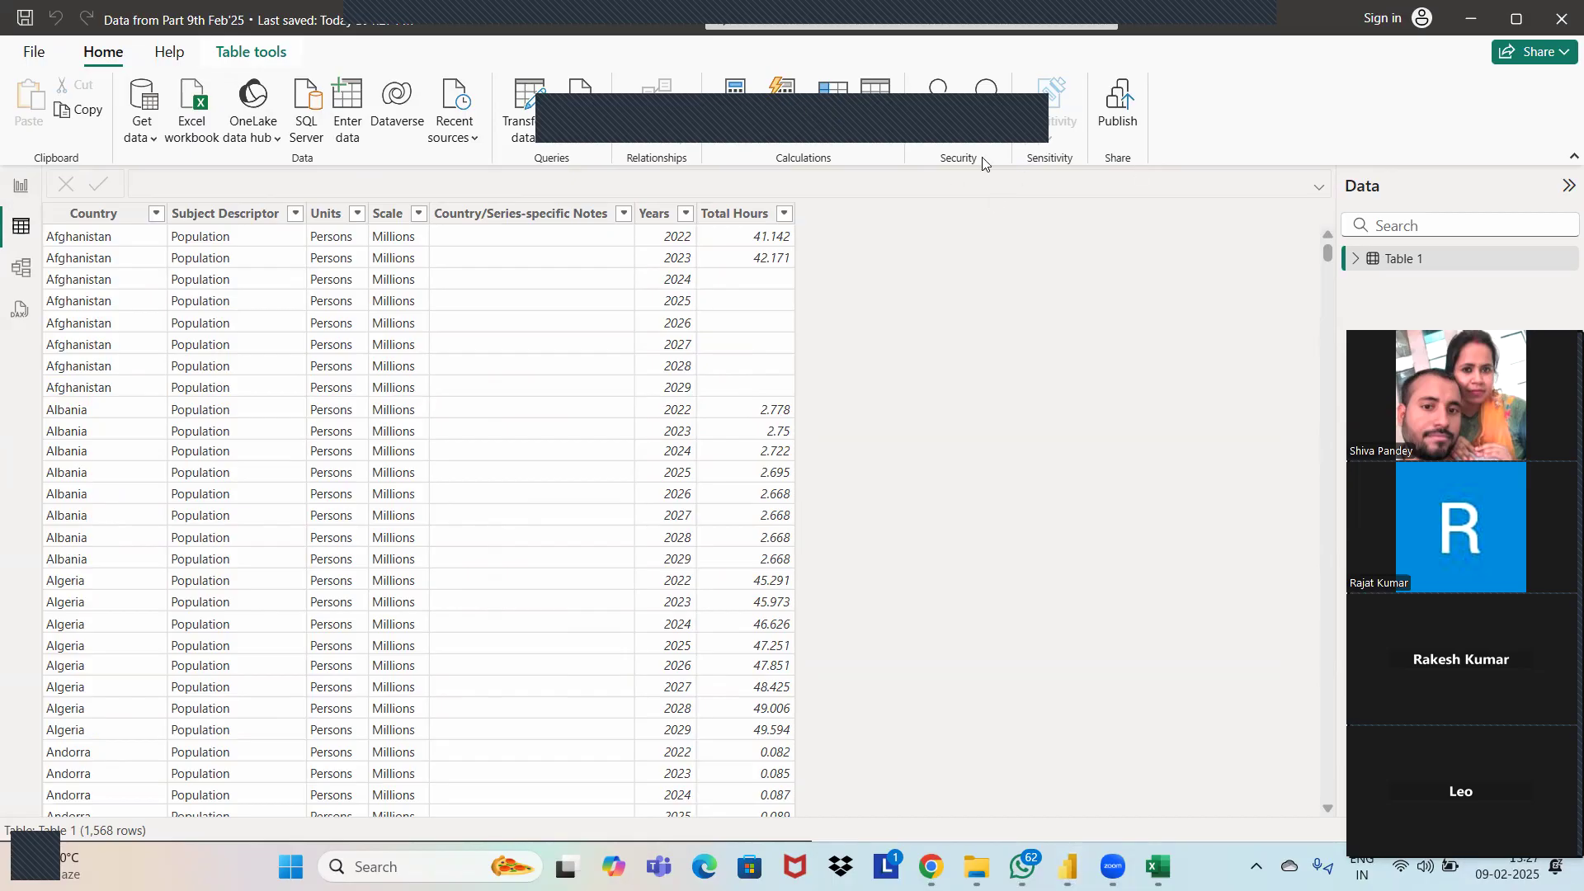
Look at the blank report page and the loaded table, and reopen Table 1 in Power Query Editor.
{"action": "left_click", "coordinate": [216, 310]}
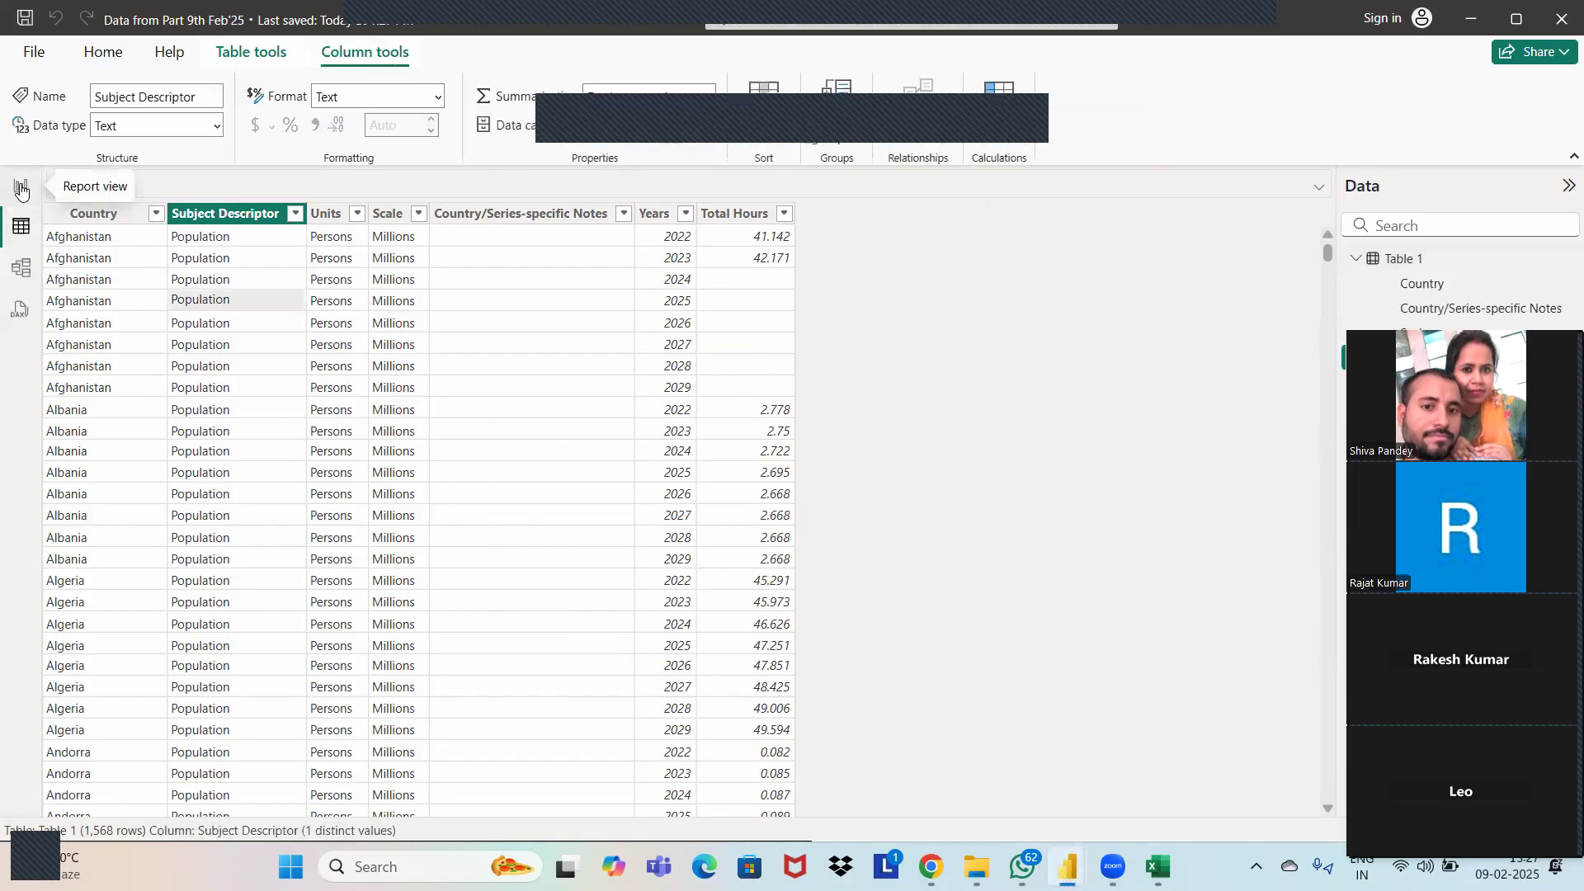
{"action": "left_click", "coordinate": [23, 186]}
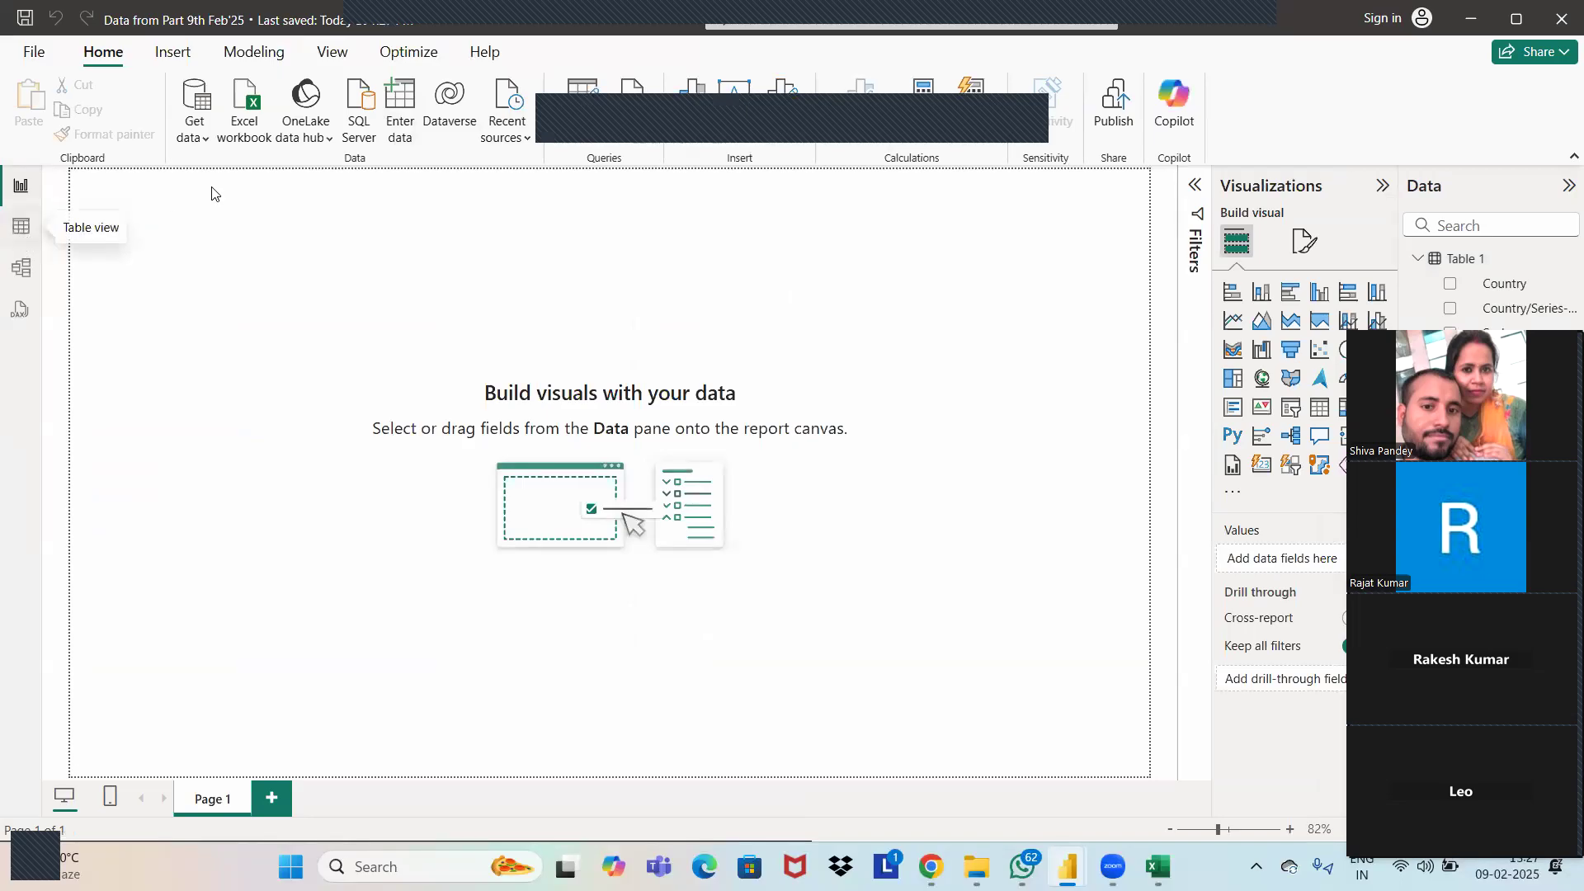
{"action": "left_click", "coordinate": [21, 226]}
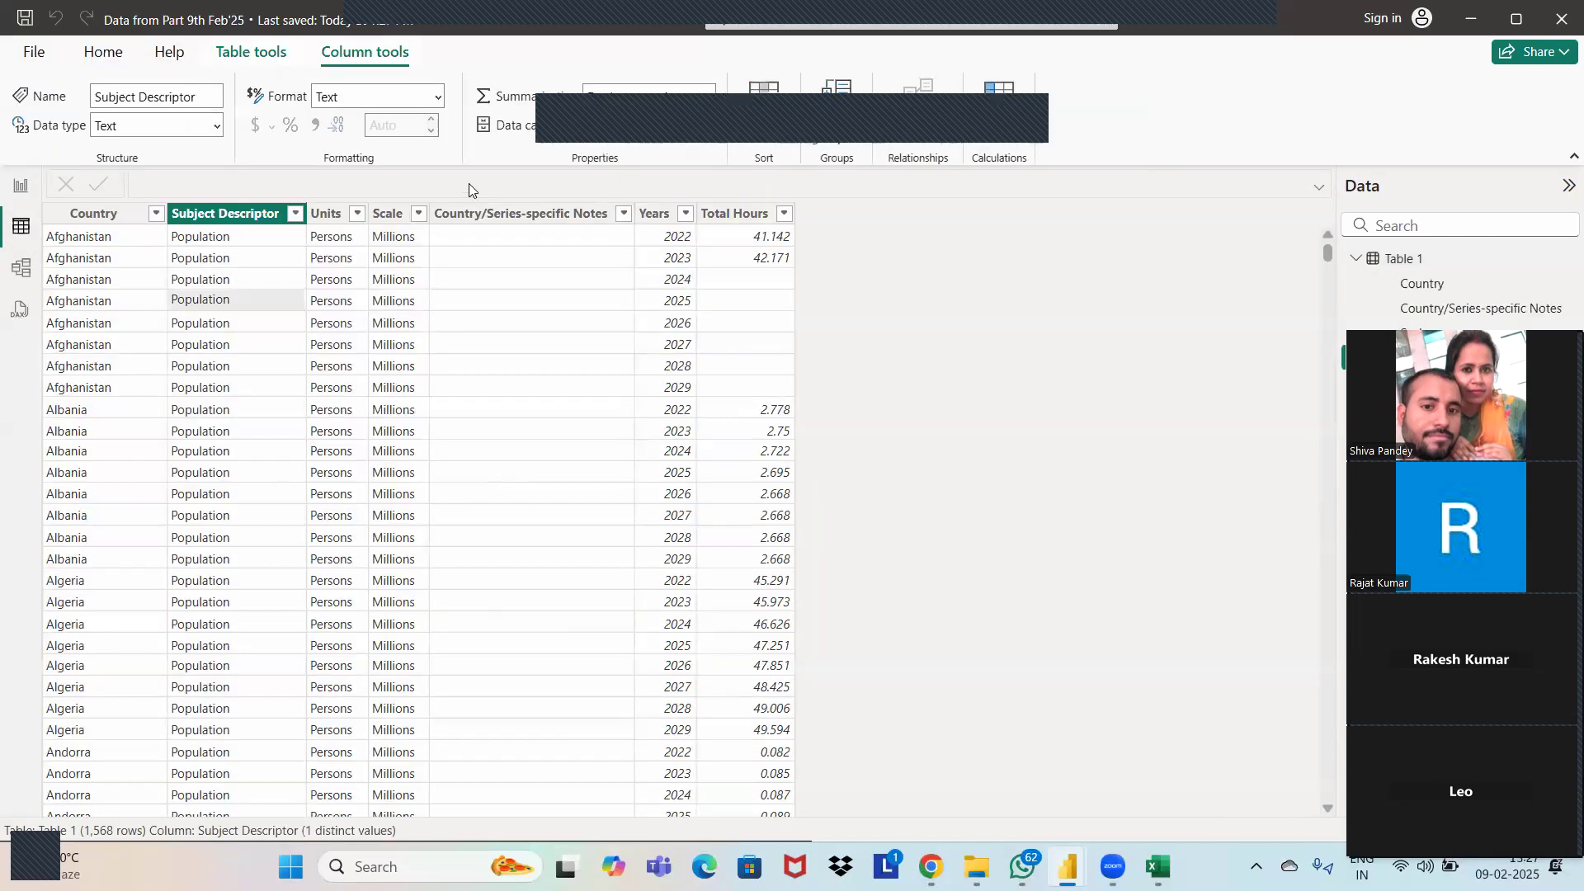
{"action": "left_click", "coordinate": [103, 55]}
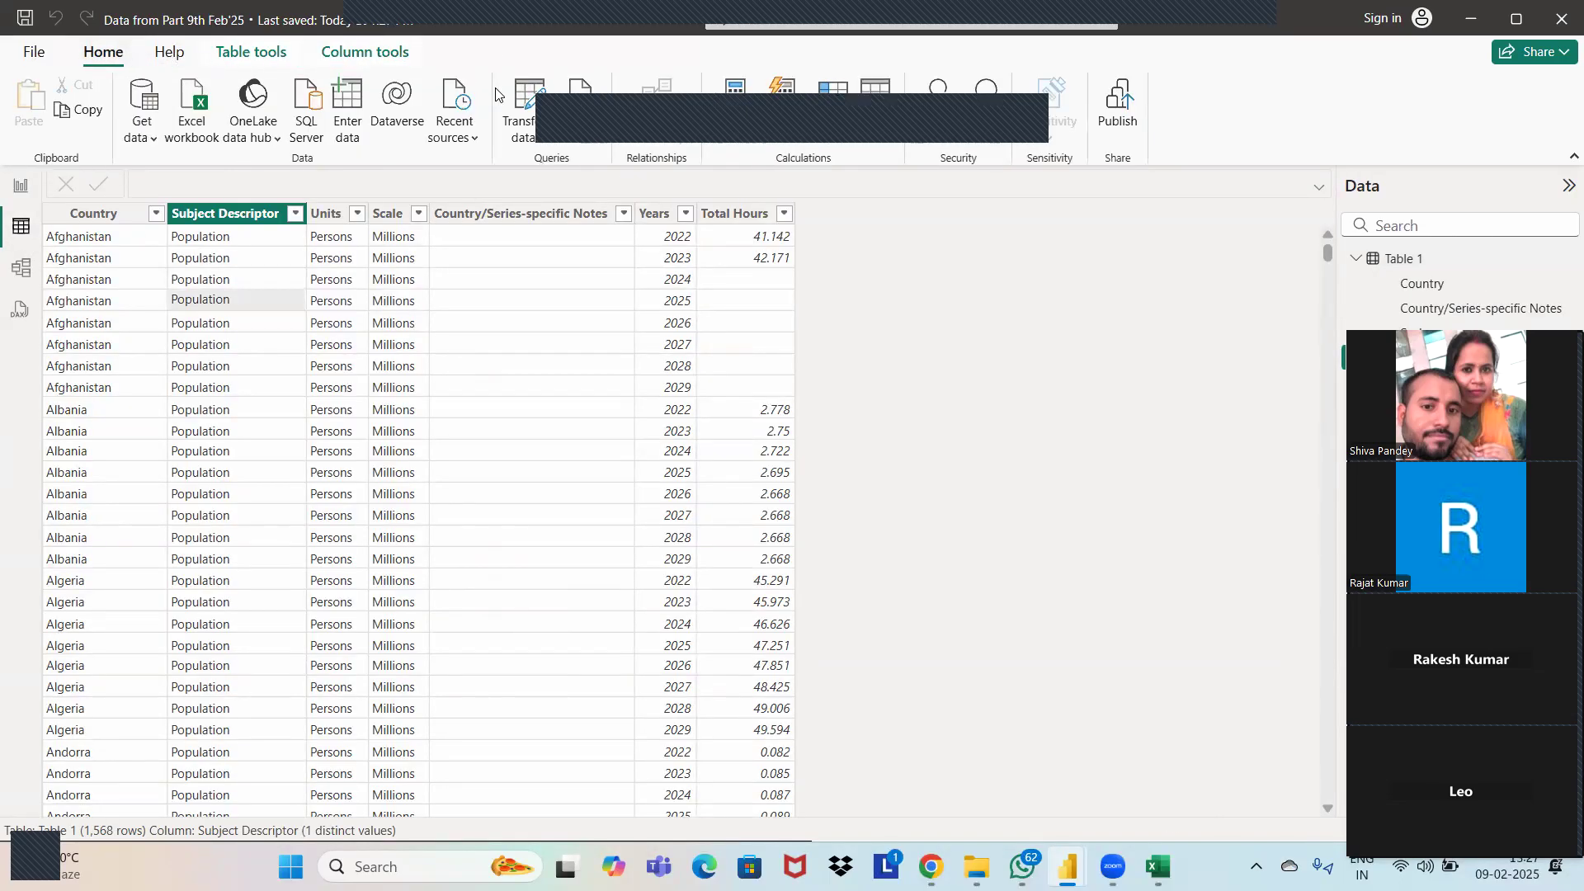
{"action": "left_click", "coordinate": [518, 126]}
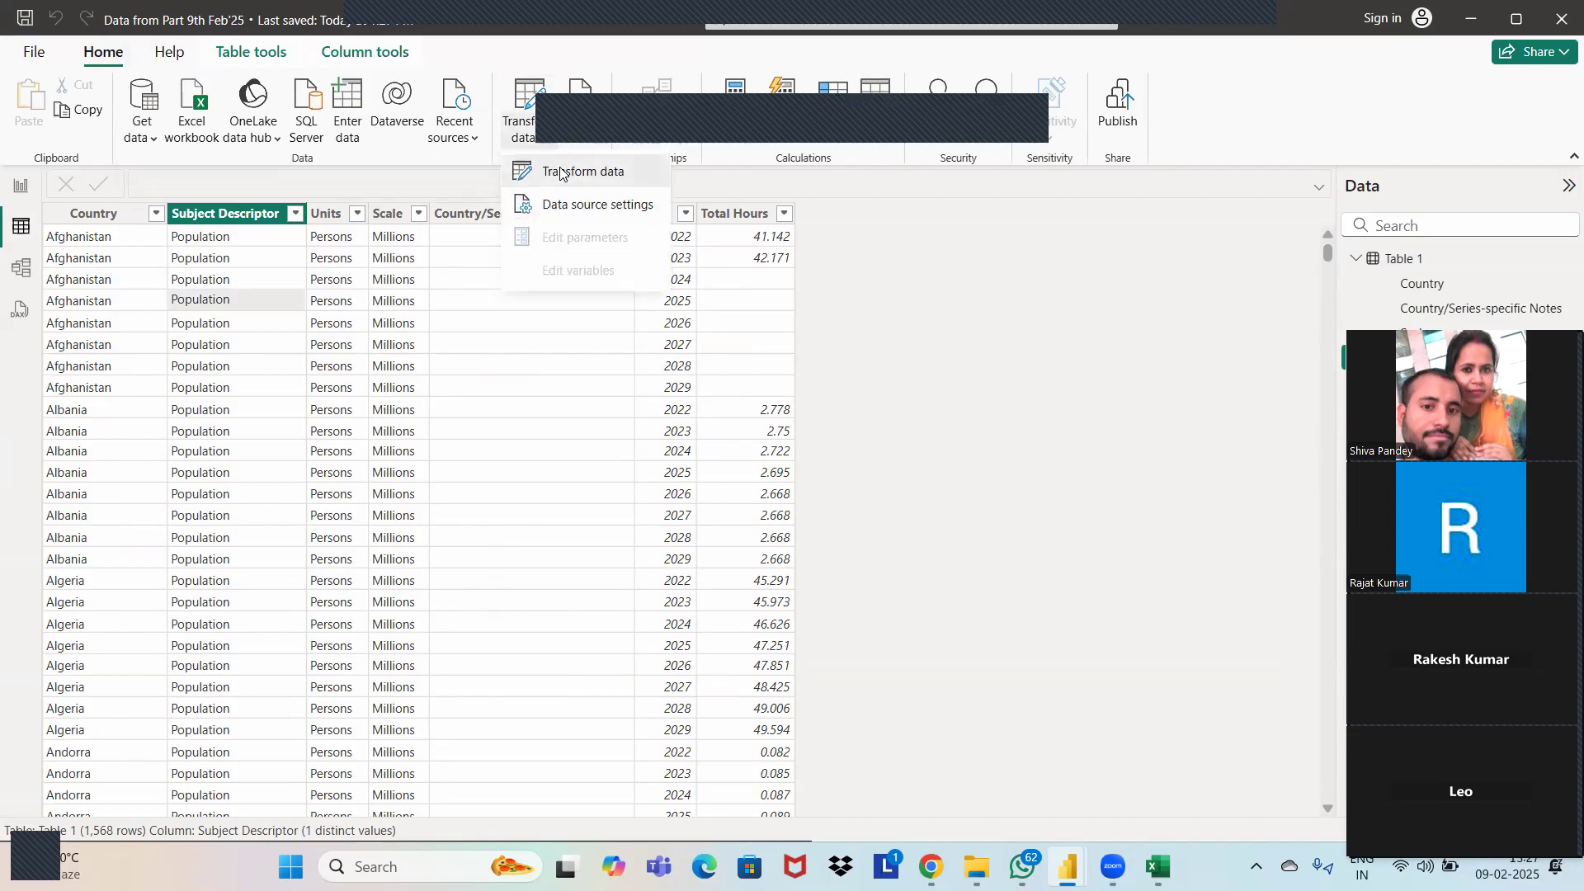
{"action": "left_click", "coordinate": [559, 170]}
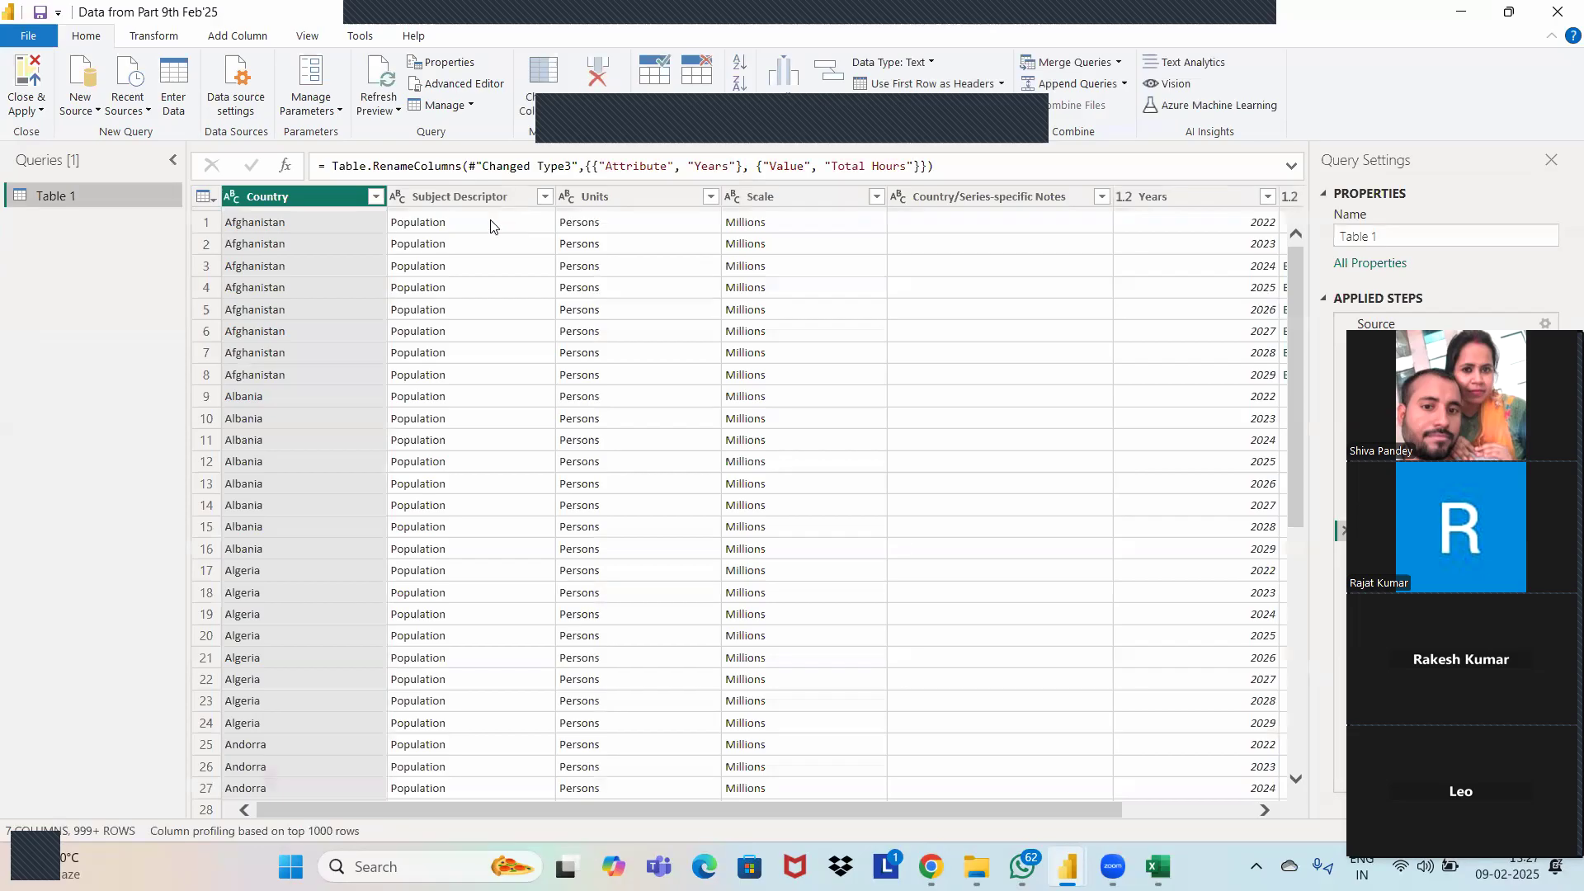
{"action": "left_click", "coordinate": [395, 114]}
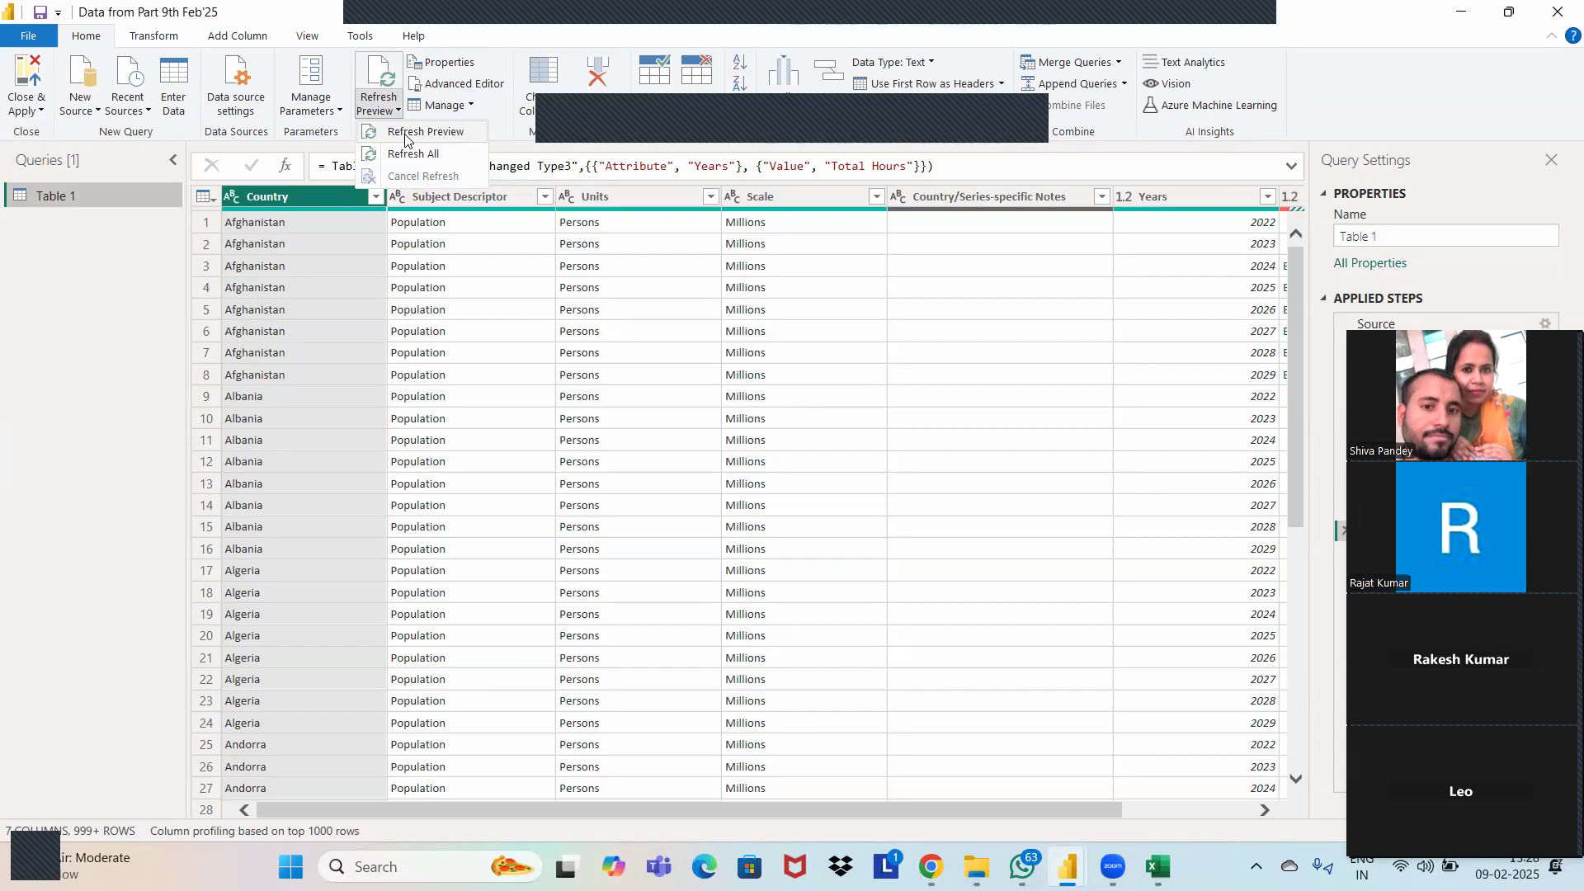
{"action": "left_click", "coordinate": [486, 237]}
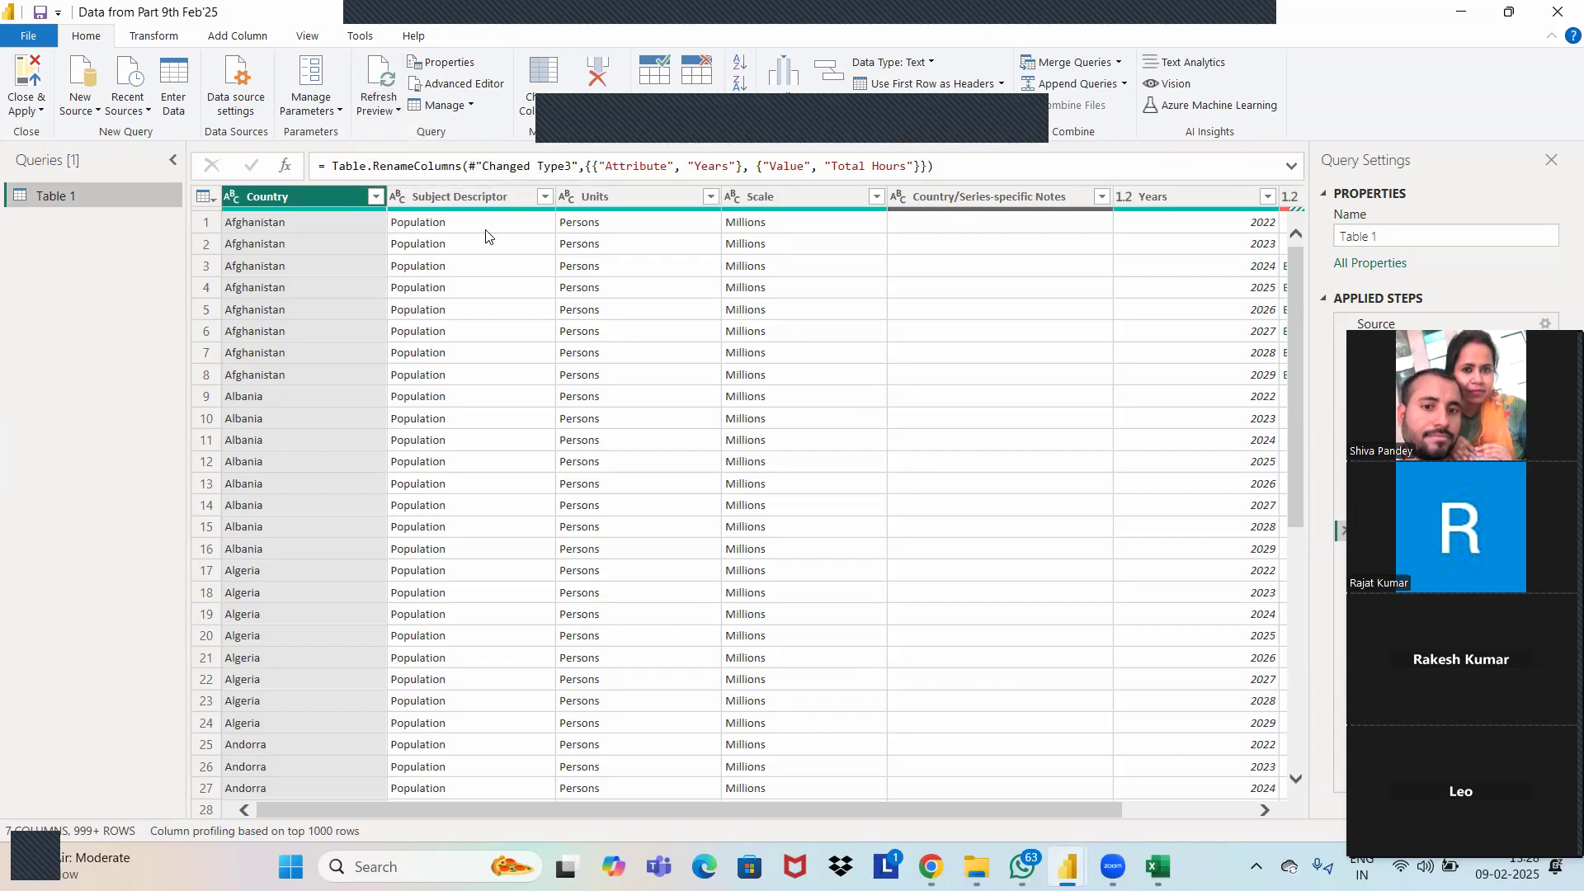
{"action": "left_click", "coordinate": [485, 225]}
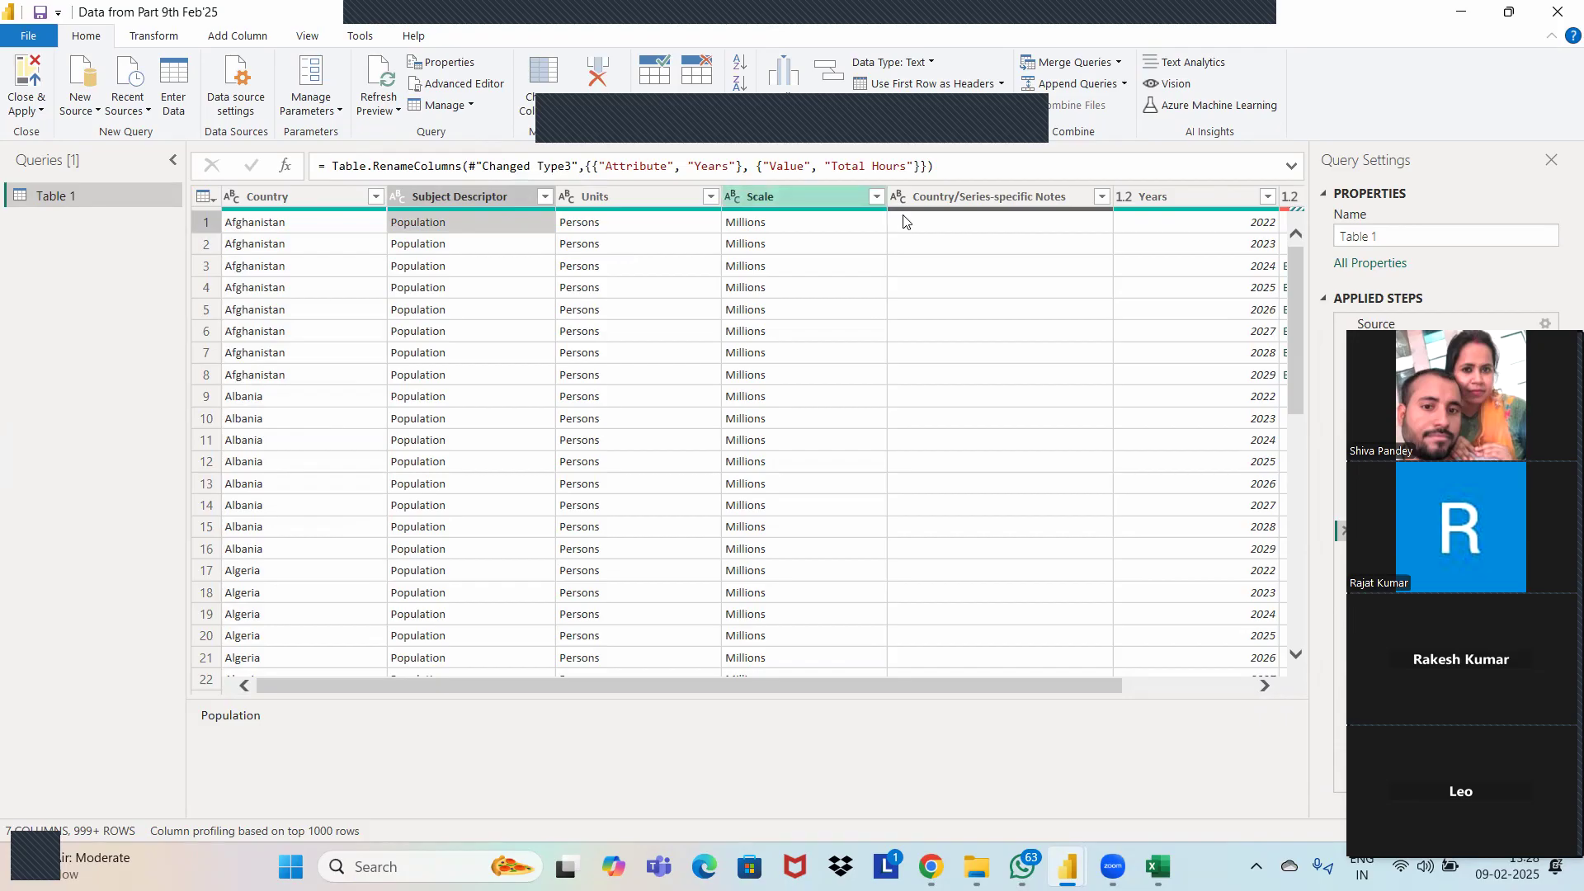
{"action": "scroll", "coordinate": [907, 223], "scroll_direction": "right", "scroll_amount": 2}
{"action": "left_click", "coordinate": [1034, 197]}
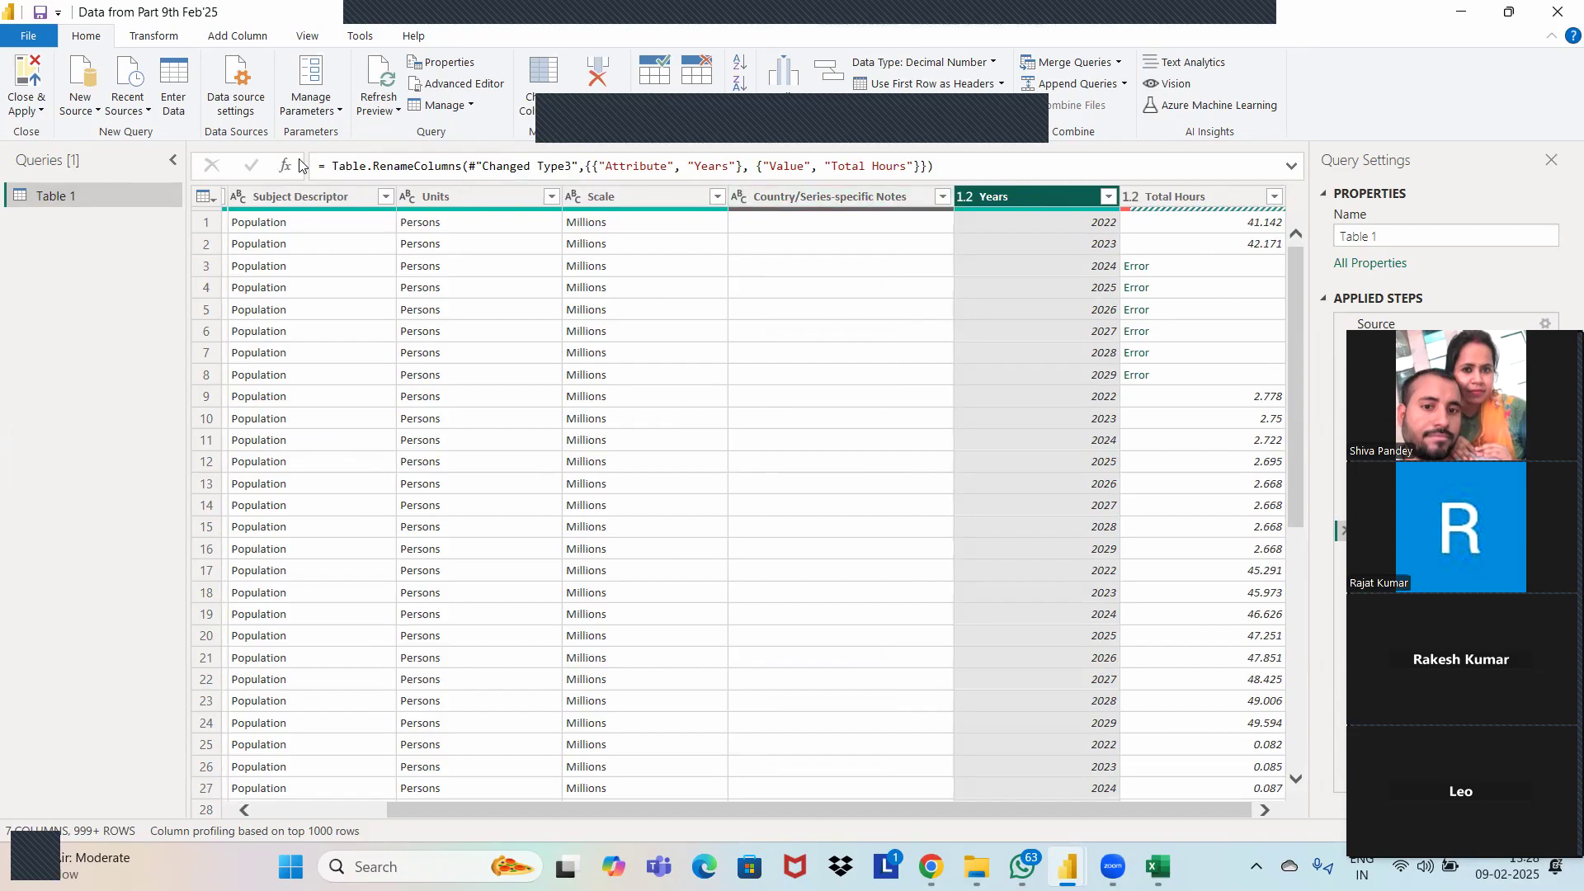
Close Power Query Editor with any pending changes applied and return to the loaded table.
{"action": "left_click", "coordinate": [29, 36]}
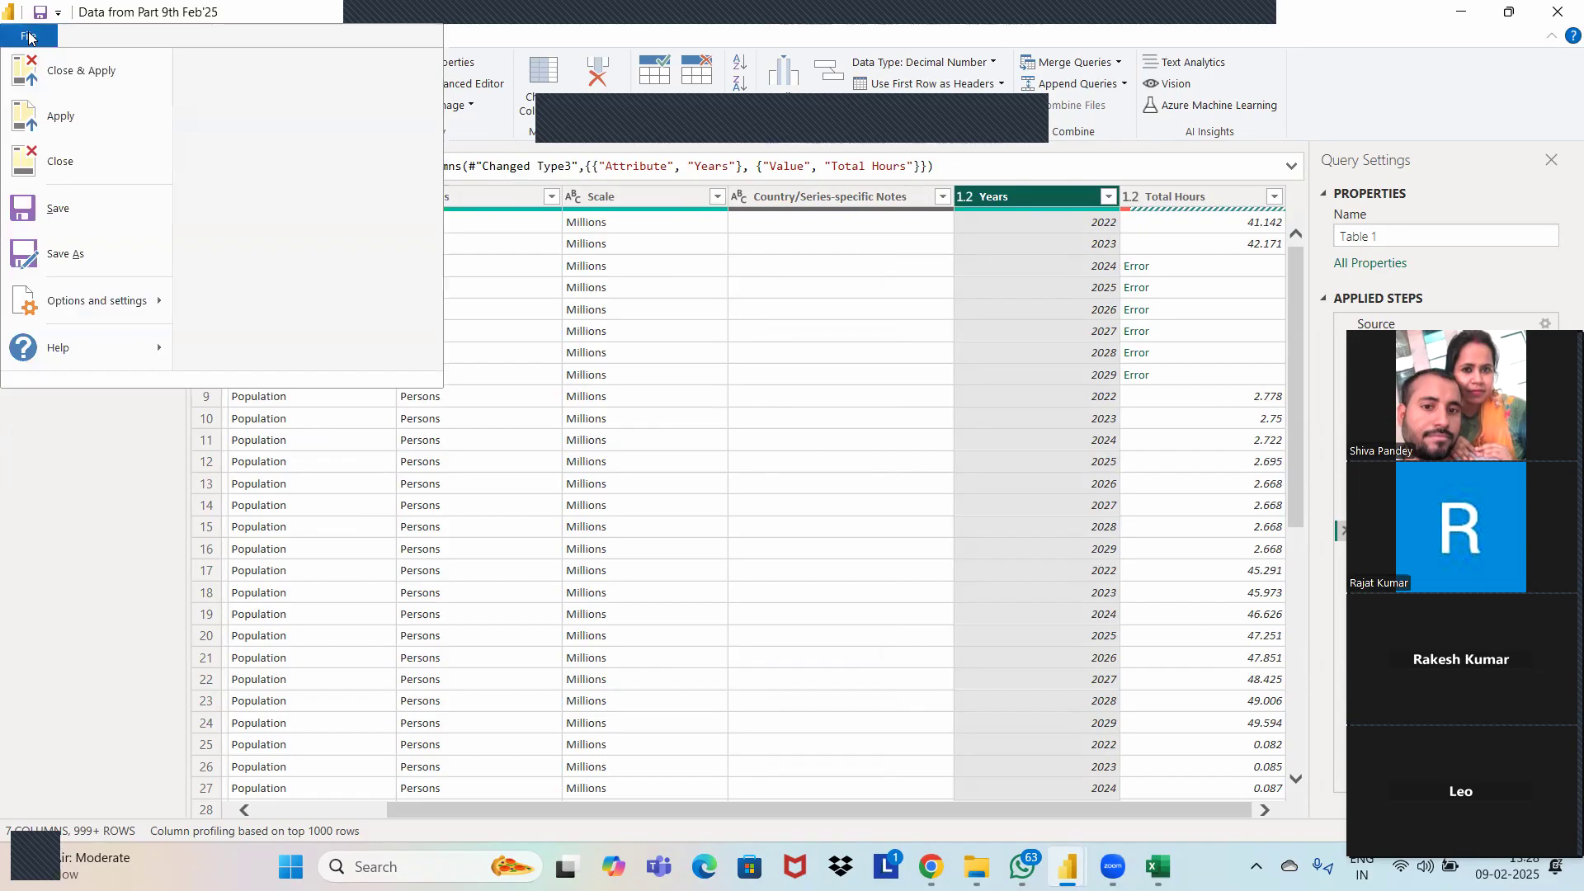
{"action": "left_click", "coordinate": [509, 388]}
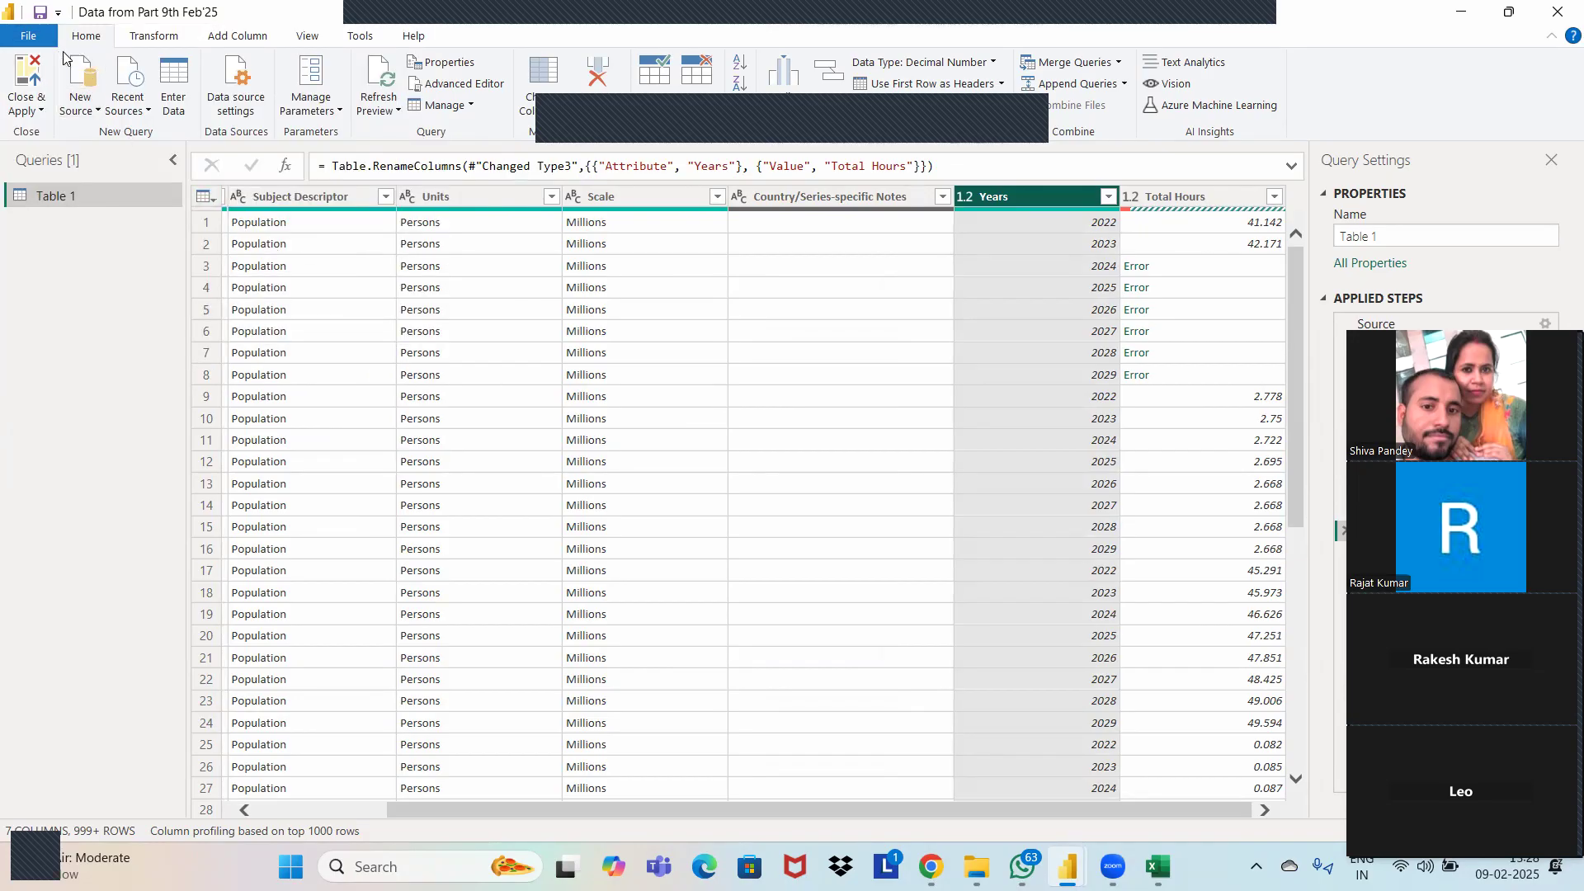
{"action": "left_click", "coordinate": [39, 111]}
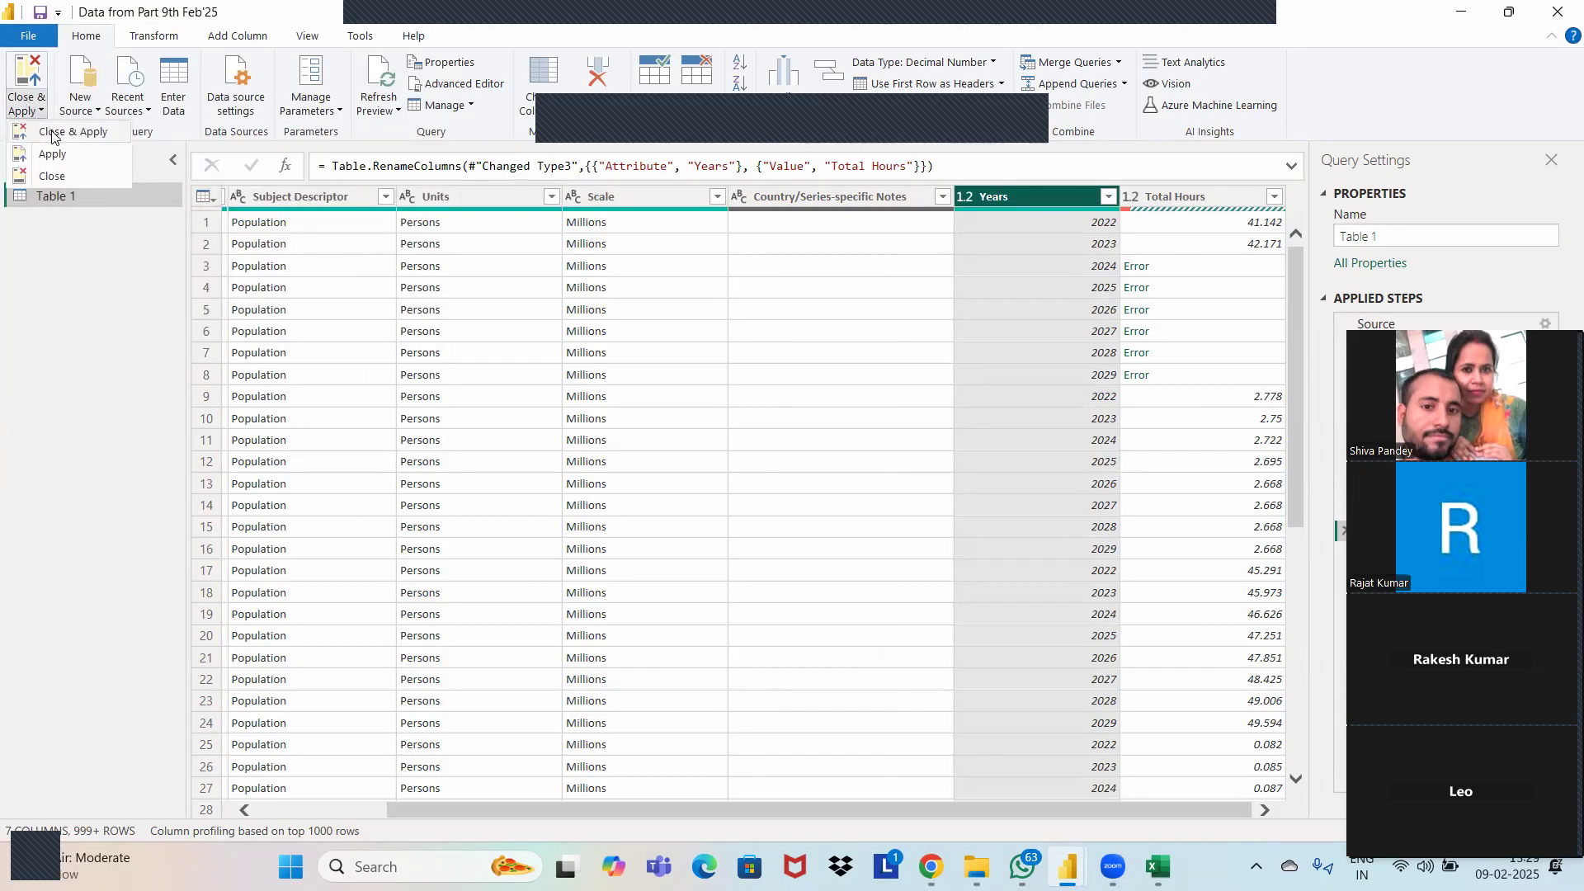
{"action": "left_click", "coordinate": [52, 134]}
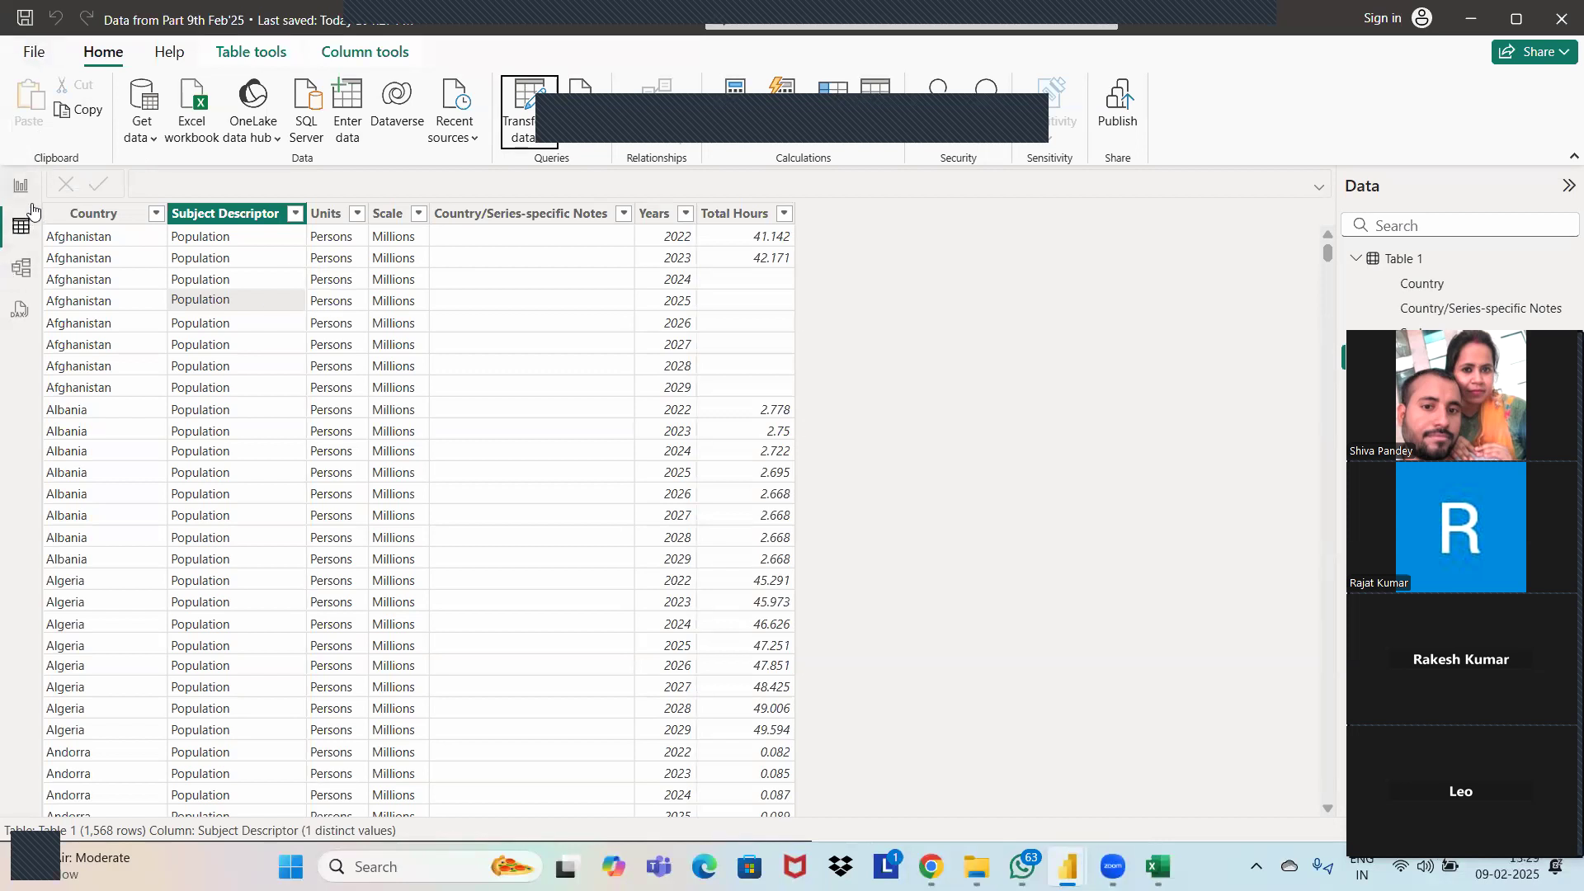
Open the global Data Load options and review the type detection, background data, parallel loading and cache settings.
{"action": "left_click", "coordinate": [33, 52]}
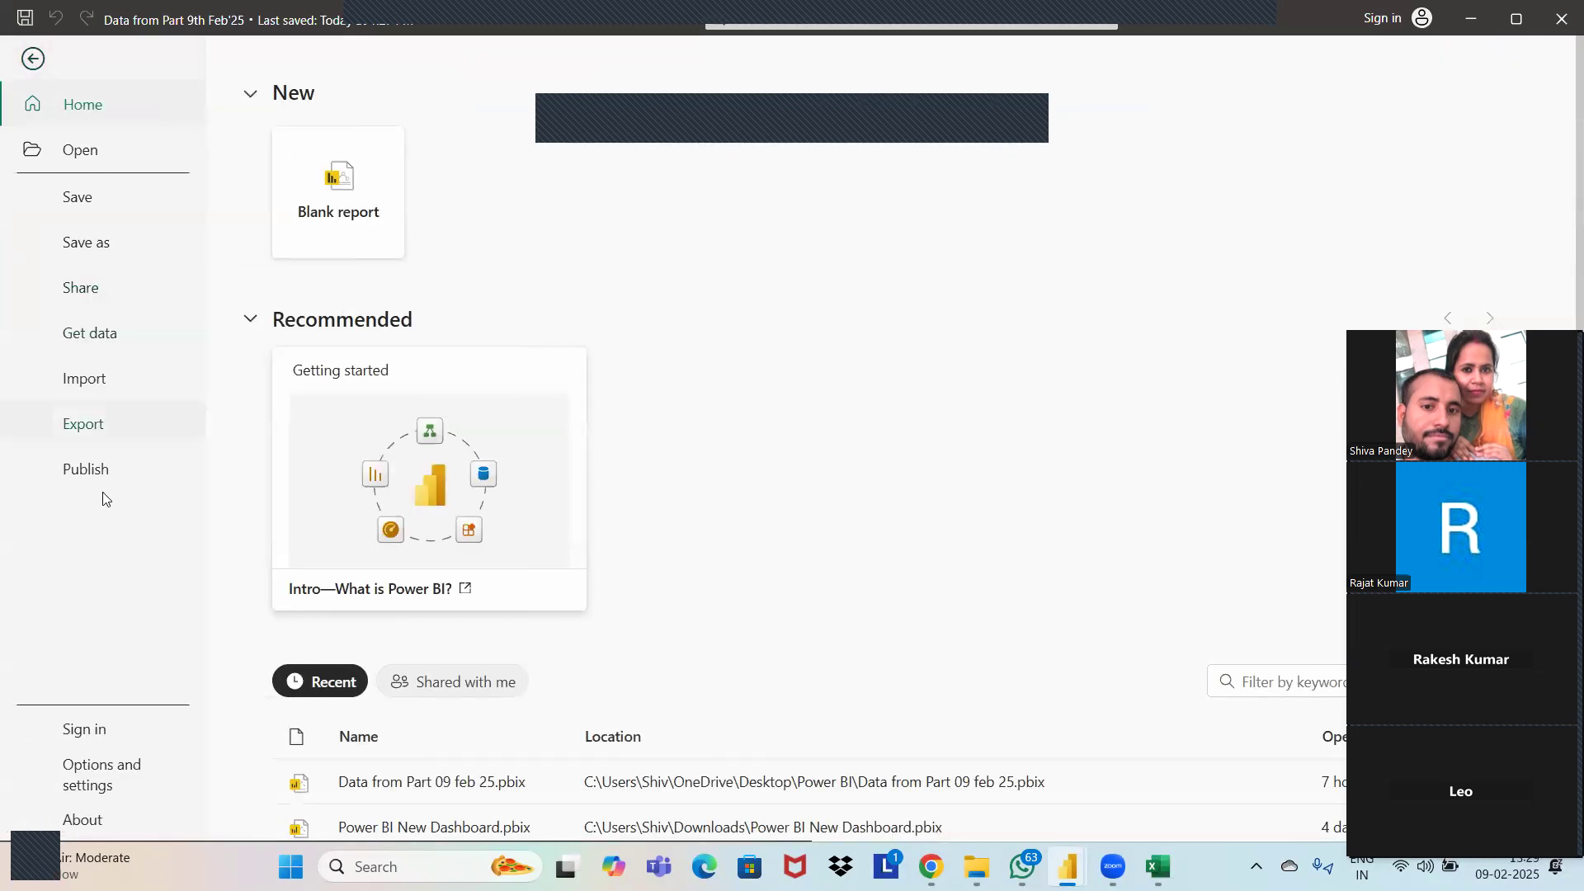
{"action": "left_click", "coordinate": [109, 774]}
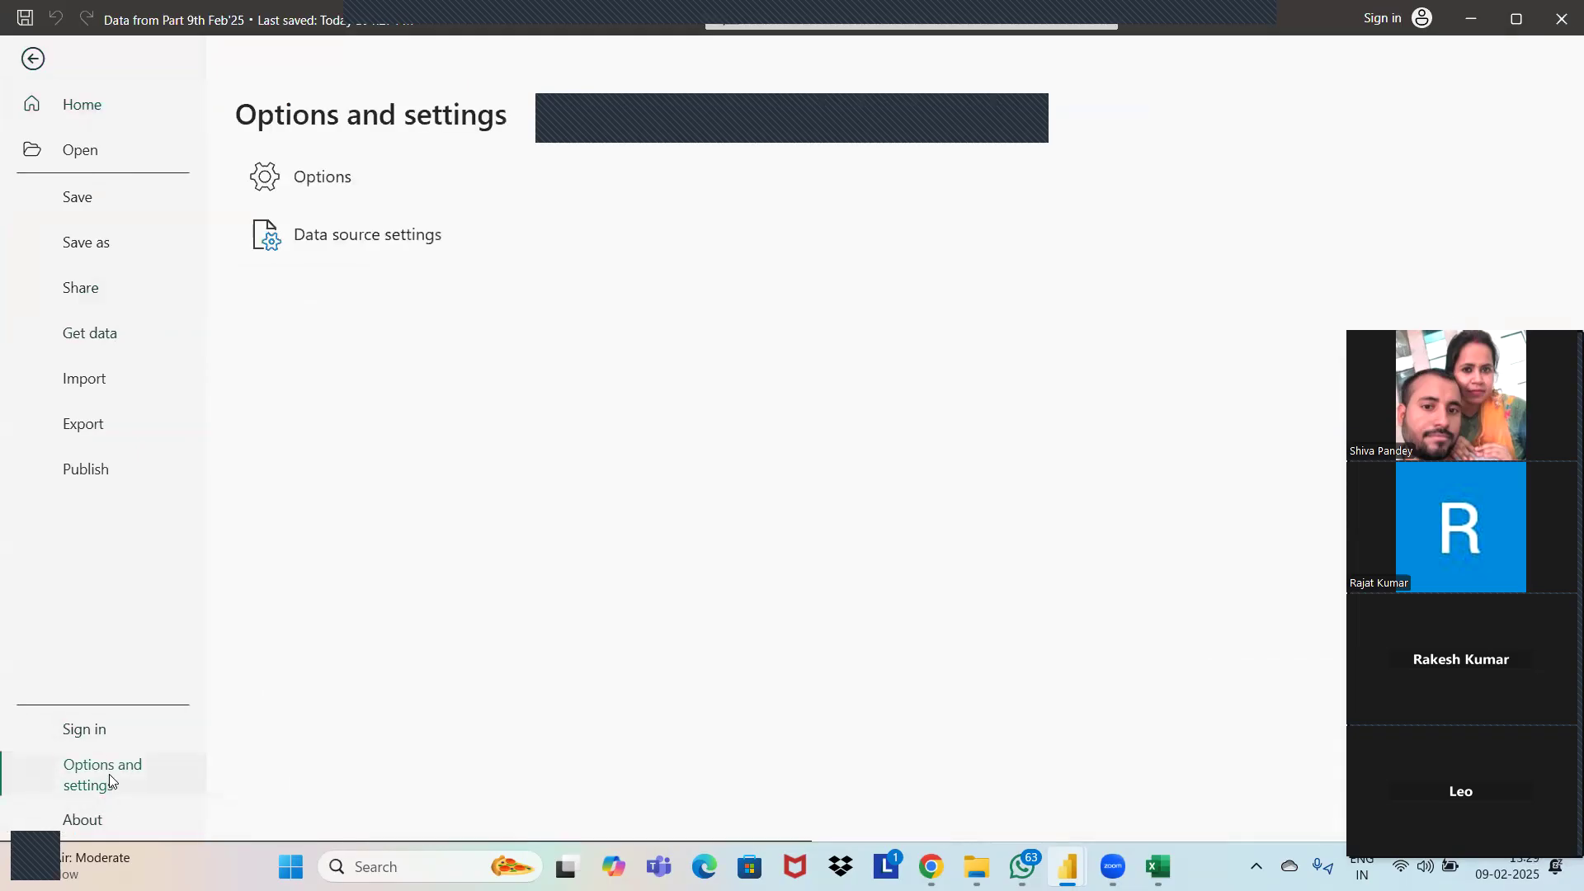
{"action": "left_click", "coordinate": [312, 180]}
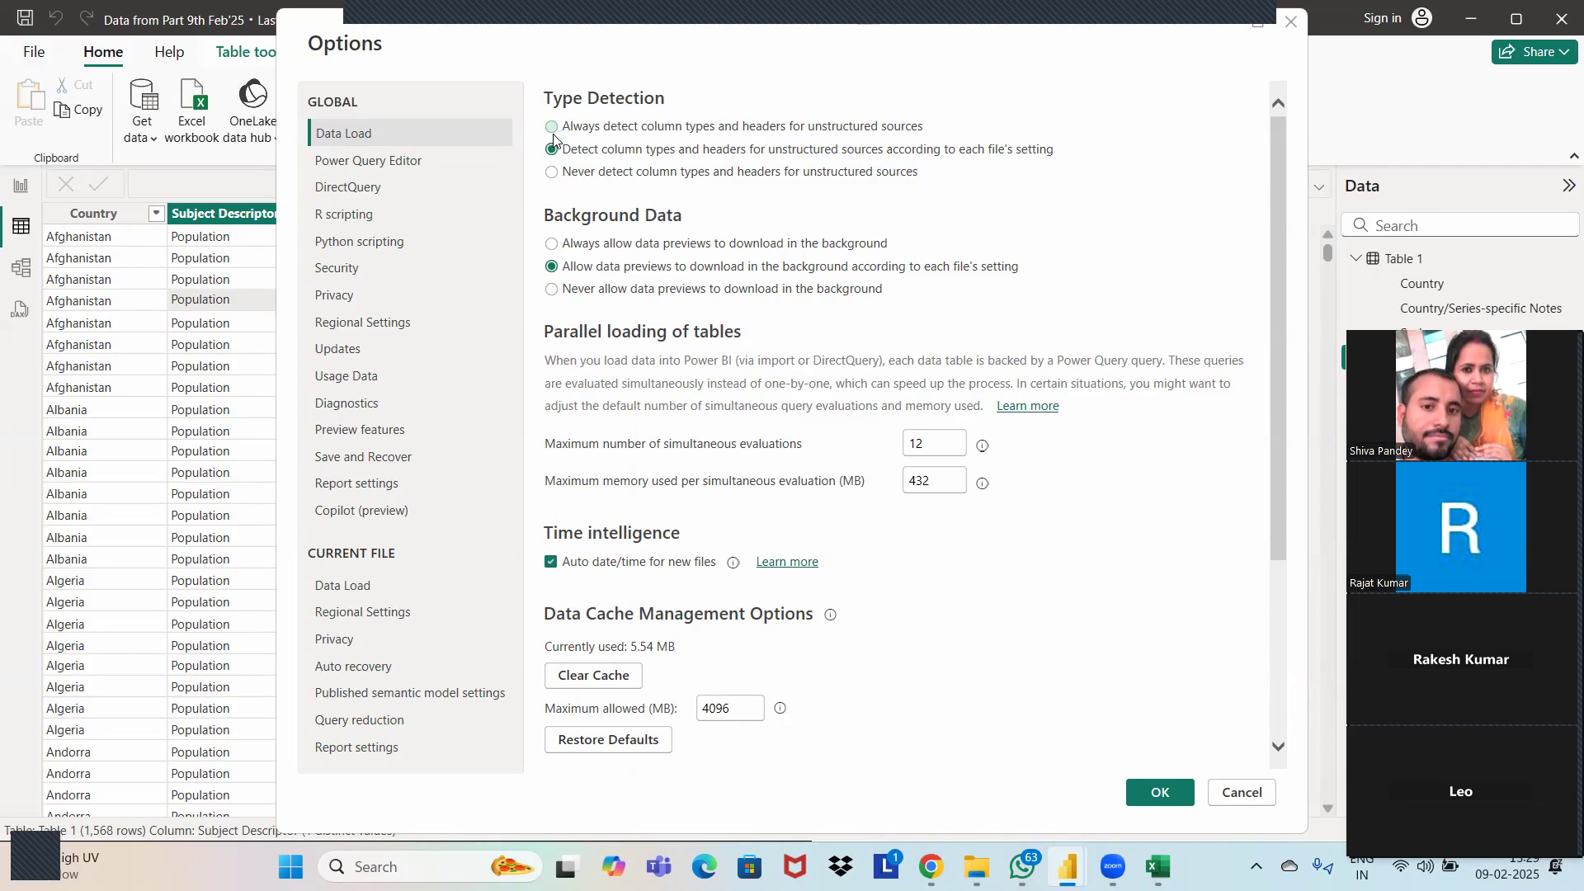
{"action": "scroll", "coordinate": [852, 202], "scroll_direction": "down", "scroll_amount": 1}
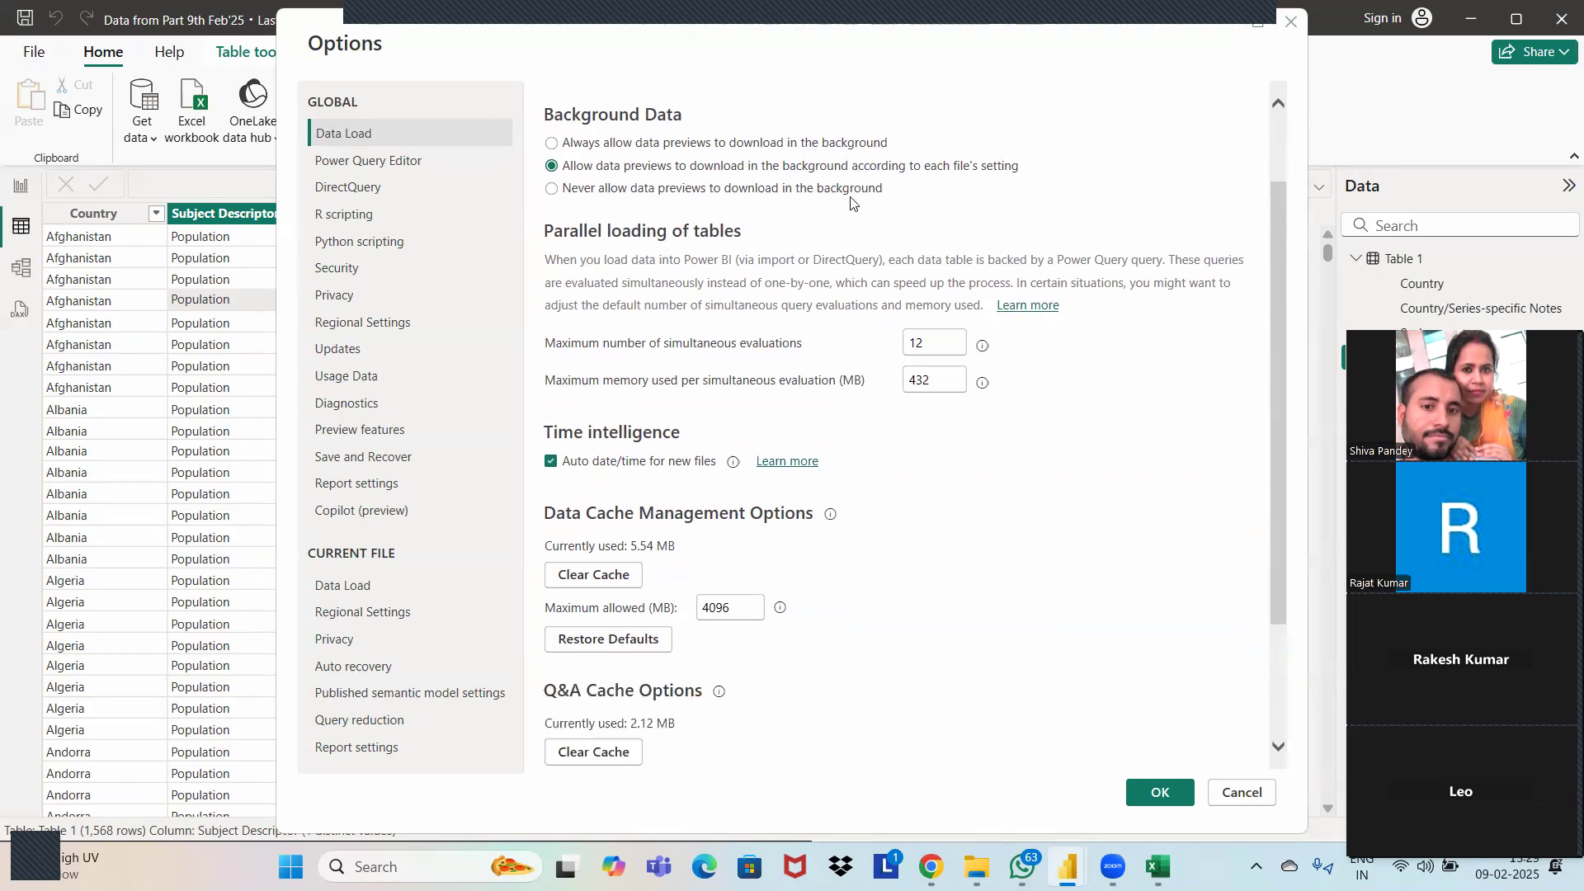
{"action": "scroll", "coordinate": [616, 206], "scroll_direction": "up", "scroll_amount": 1}
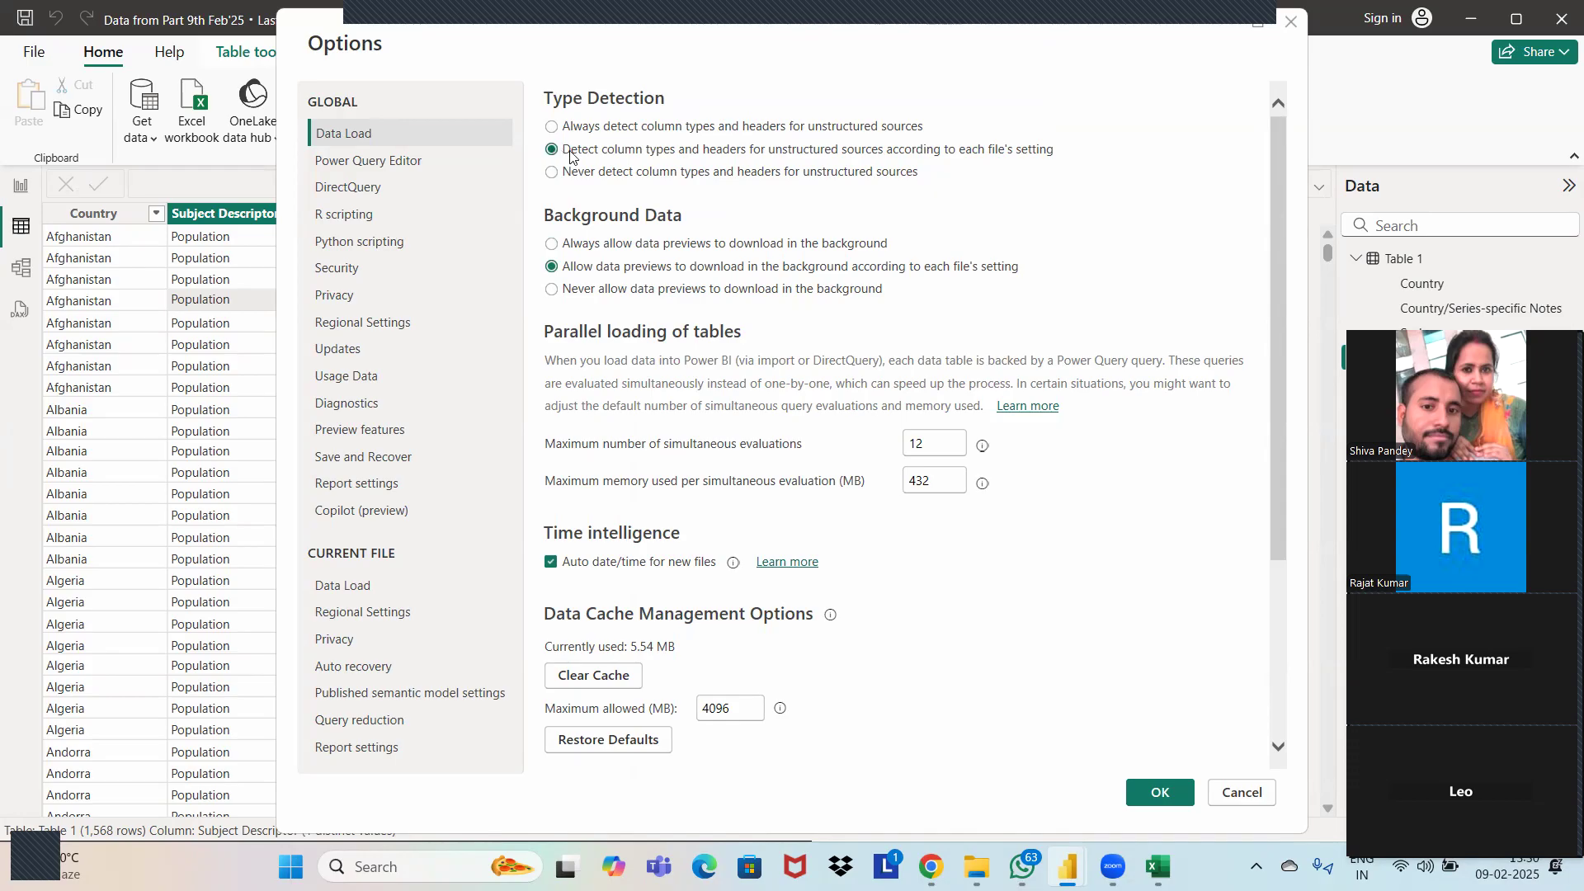
Try always detecting column types and headers, and switch type detection back to each file's setting.
{"action": "left_click", "coordinate": [552, 128]}
{"action": "left_click", "coordinate": [558, 149]}
{"action": "scroll", "coordinate": [834, 260], "scroll_direction": "down", "scroll_amount": 3}
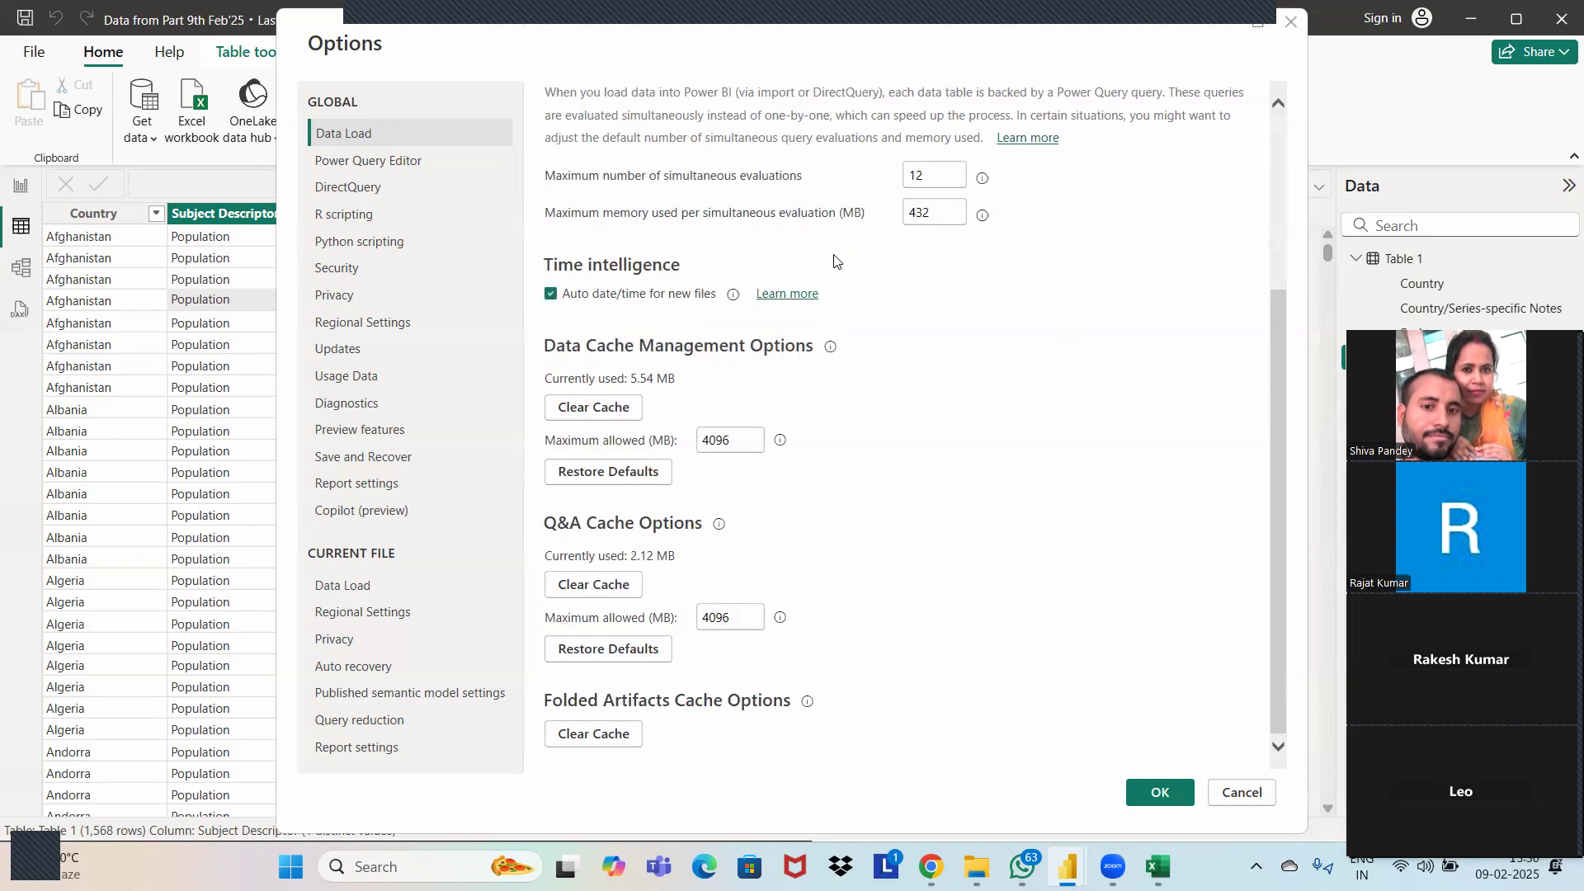
Review the type detection, background data, parallel loading, time intelligence and cache settings again, and accept the options.
{"action": "scroll", "coordinate": [834, 260], "scroll_direction": "up", "scroll_amount": 3}
{"action": "scroll", "coordinate": [834, 261], "scroll_direction": "down", "scroll_amount": 1}
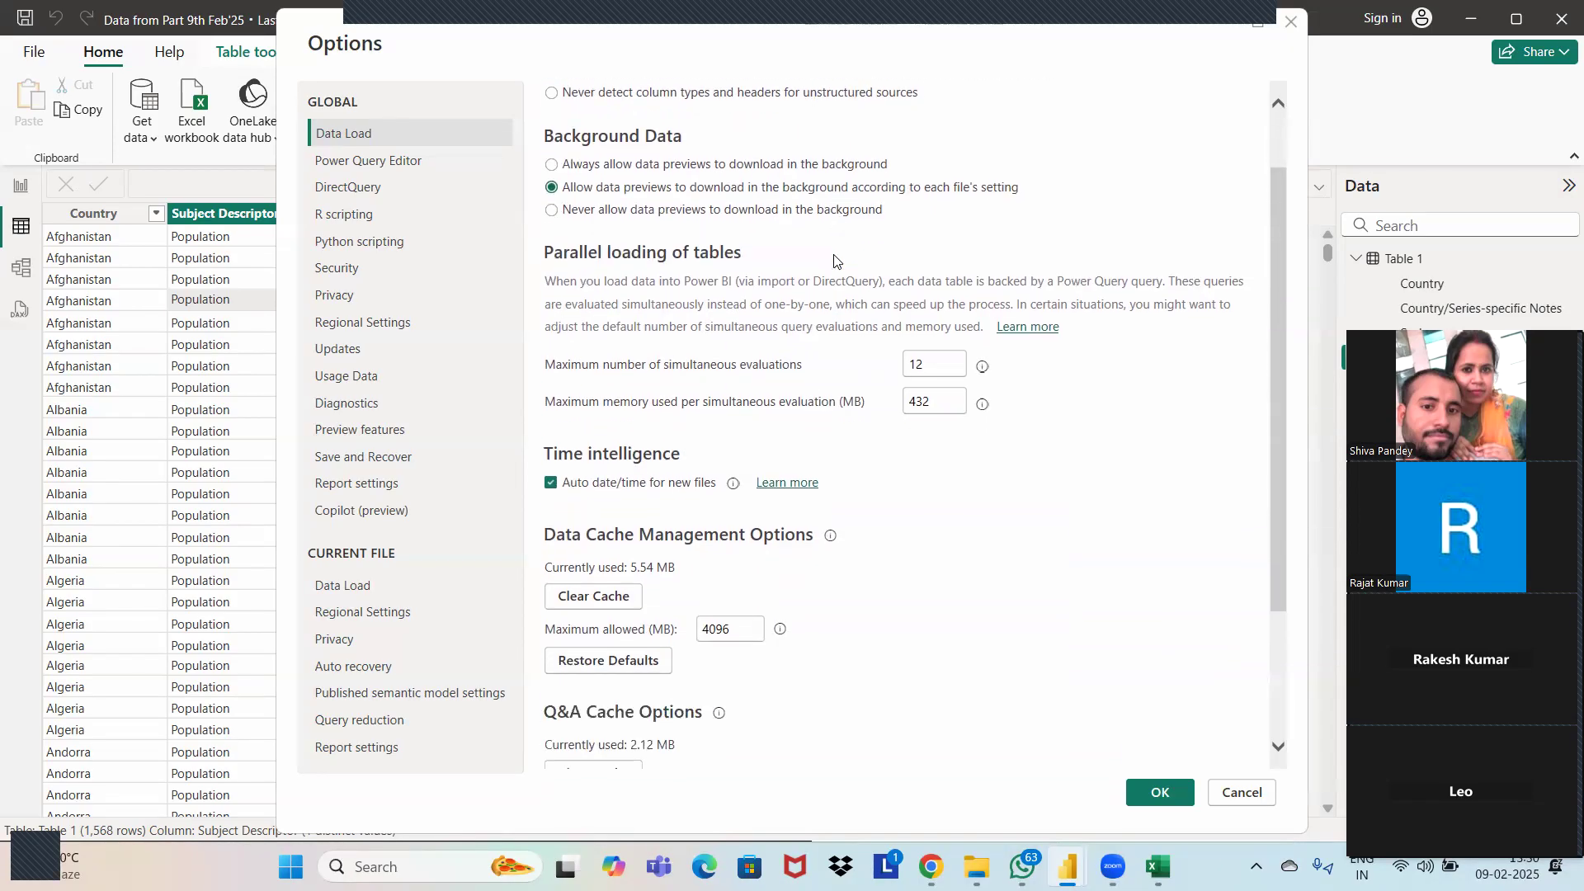
{"action": "scroll", "coordinate": [834, 261], "scroll_direction": "down", "scroll_amount": 2}
{"action": "scroll", "coordinate": [834, 261], "scroll_direction": "up", "scroll_amount": 3}
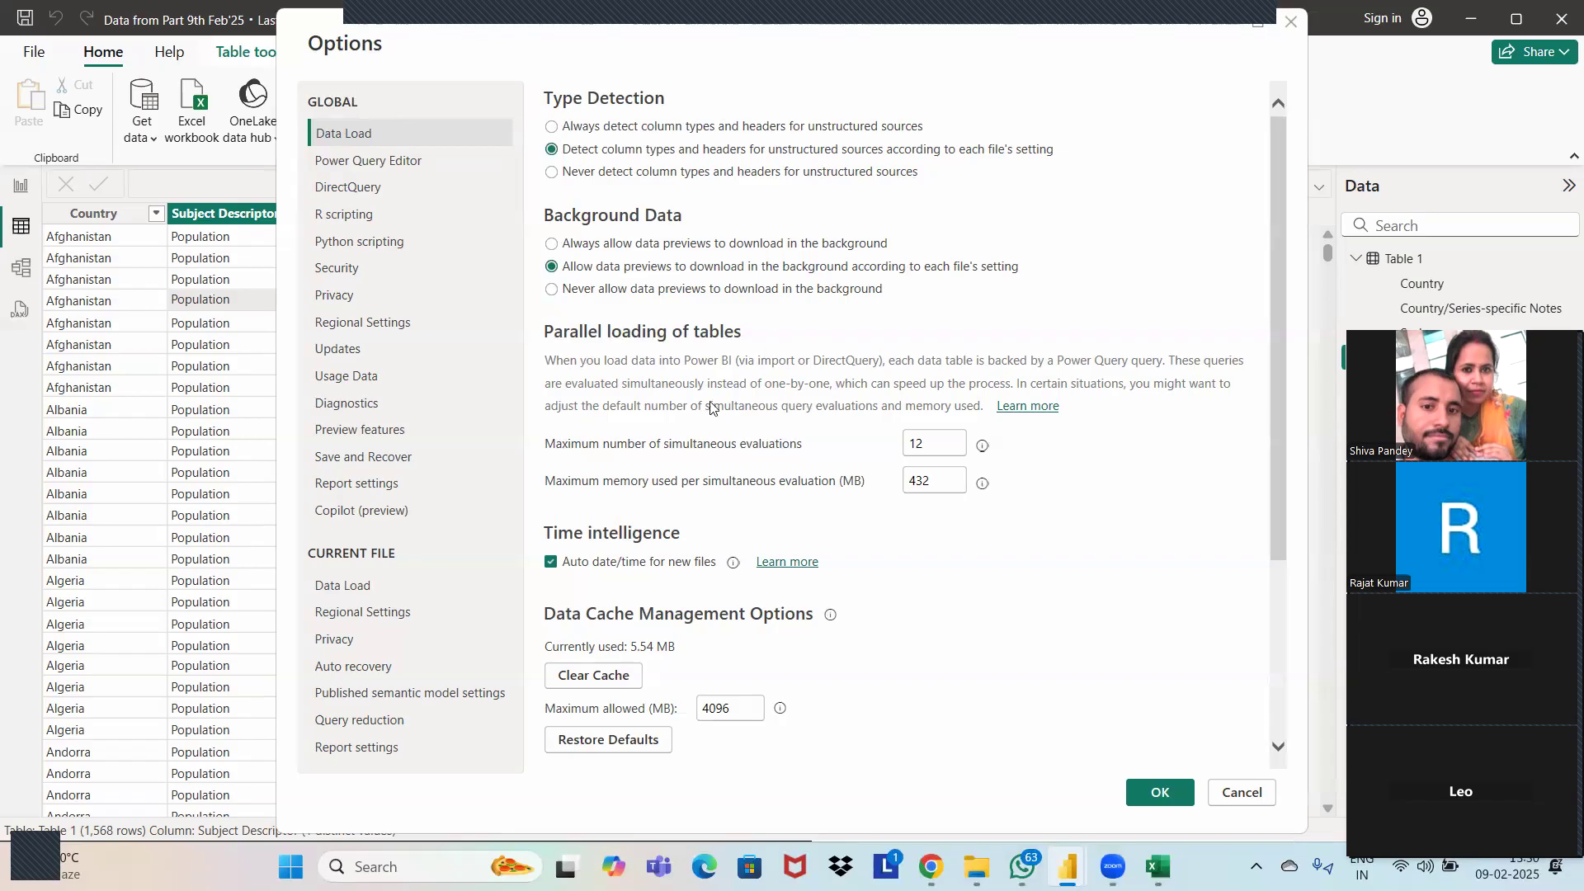
{"action": "scroll", "coordinate": [711, 410], "scroll_direction": "down", "scroll_amount": 3}
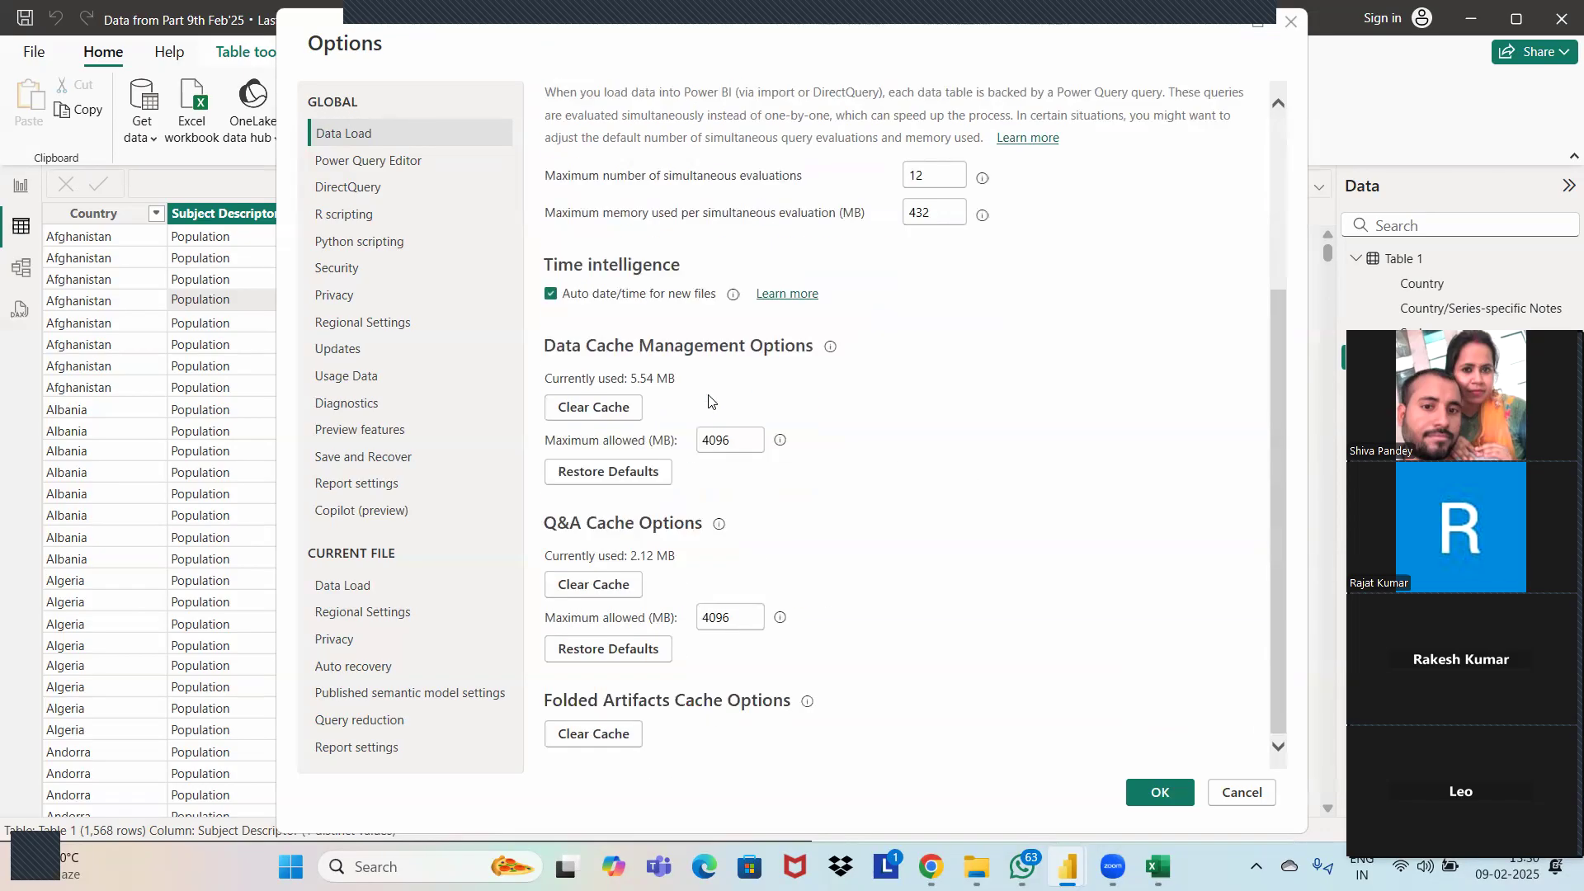
{"action": "scroll", "coordinate": [730, 334], "scroll_direction": "up", "scroll_amount": 1}
{"action": "scroll", "coordinate": [730, 334], "scroll_direction": "up", "scroll_amount": 3}
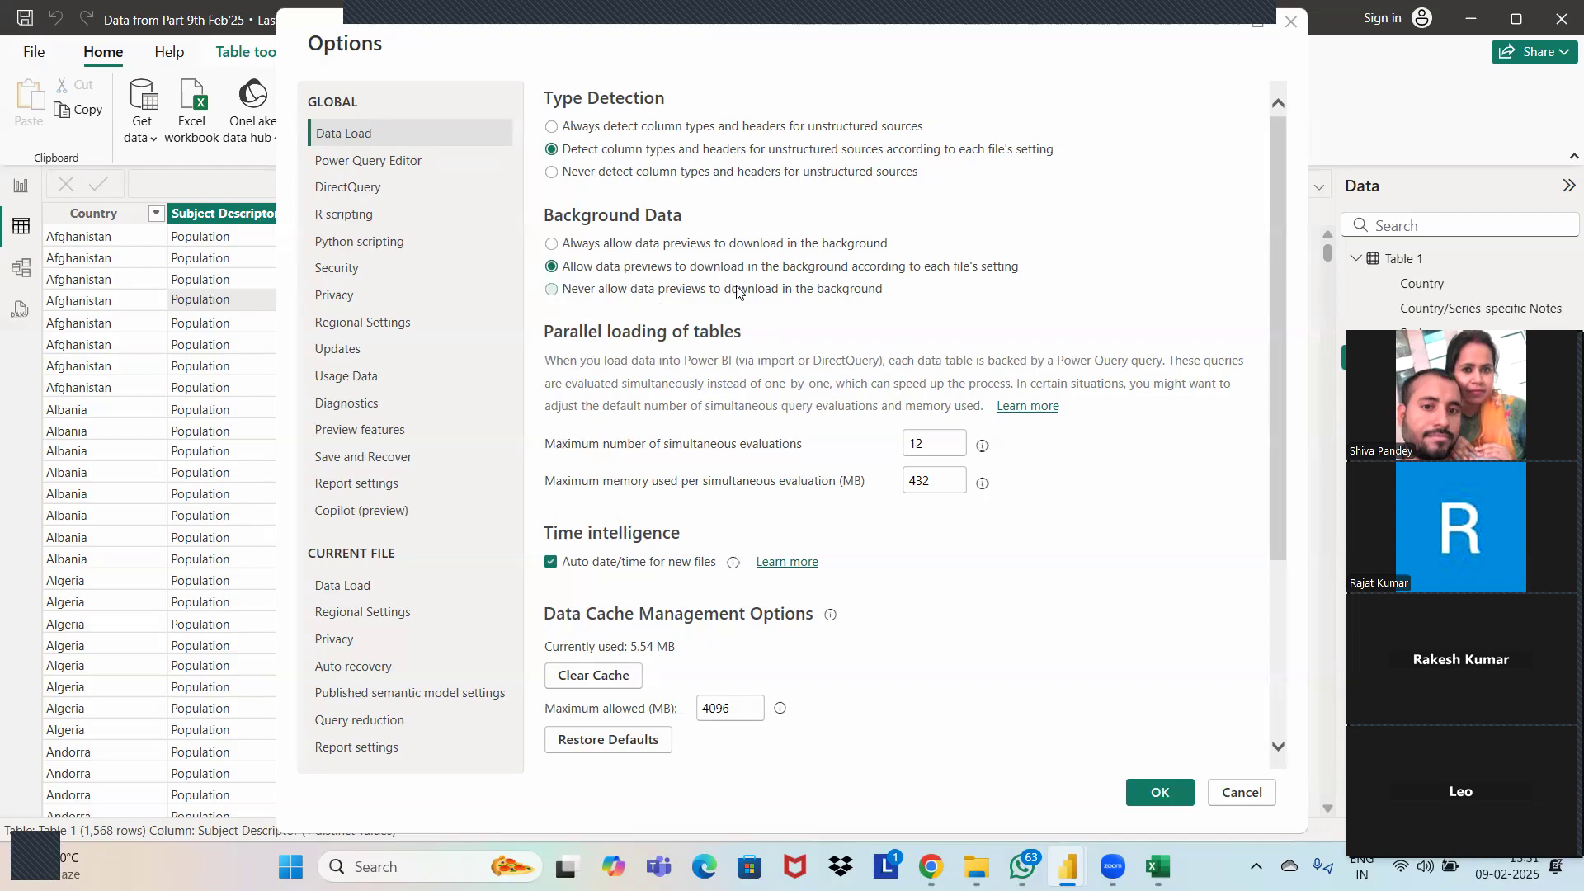
{"action": "scroll", "coordinate": [743, 290], "scroll_direction": "down", "scroll_amount": 2}
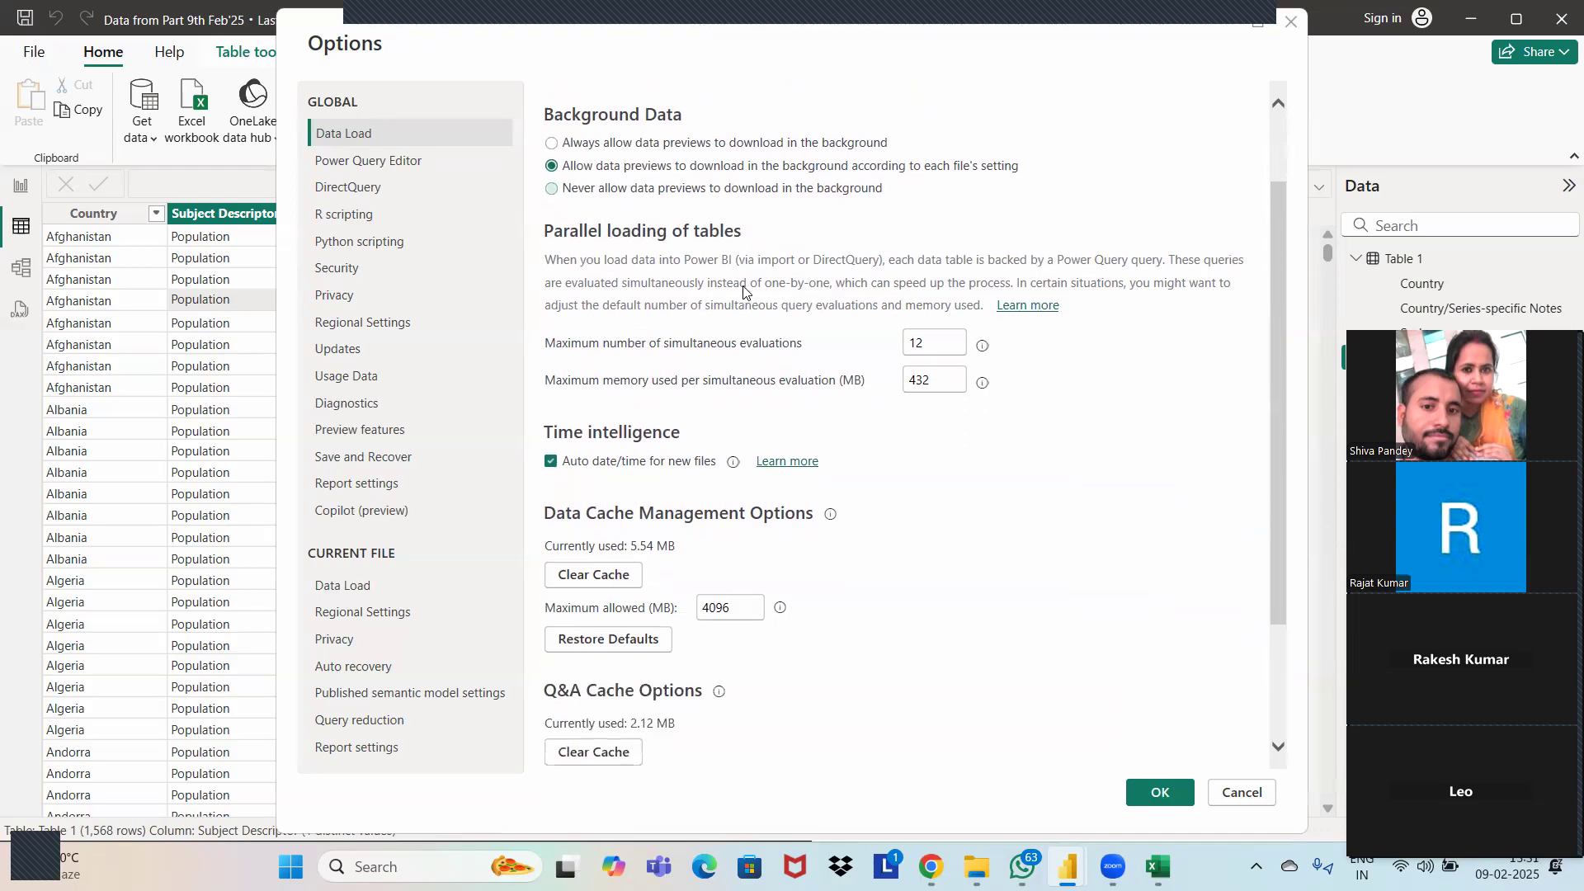
{"action": "scroll", "coordinate": [743, 290], "scroll_direction": "up", "scroll_amount": 2}
{"action": "scroll", "coordinate": [744, 290], "scroll_direction": "down", "scroll_amount": 1}
{"action": "scroll", "coordinate": [743, 291], "scroll_direction": "up", "scroll_amount": 1}
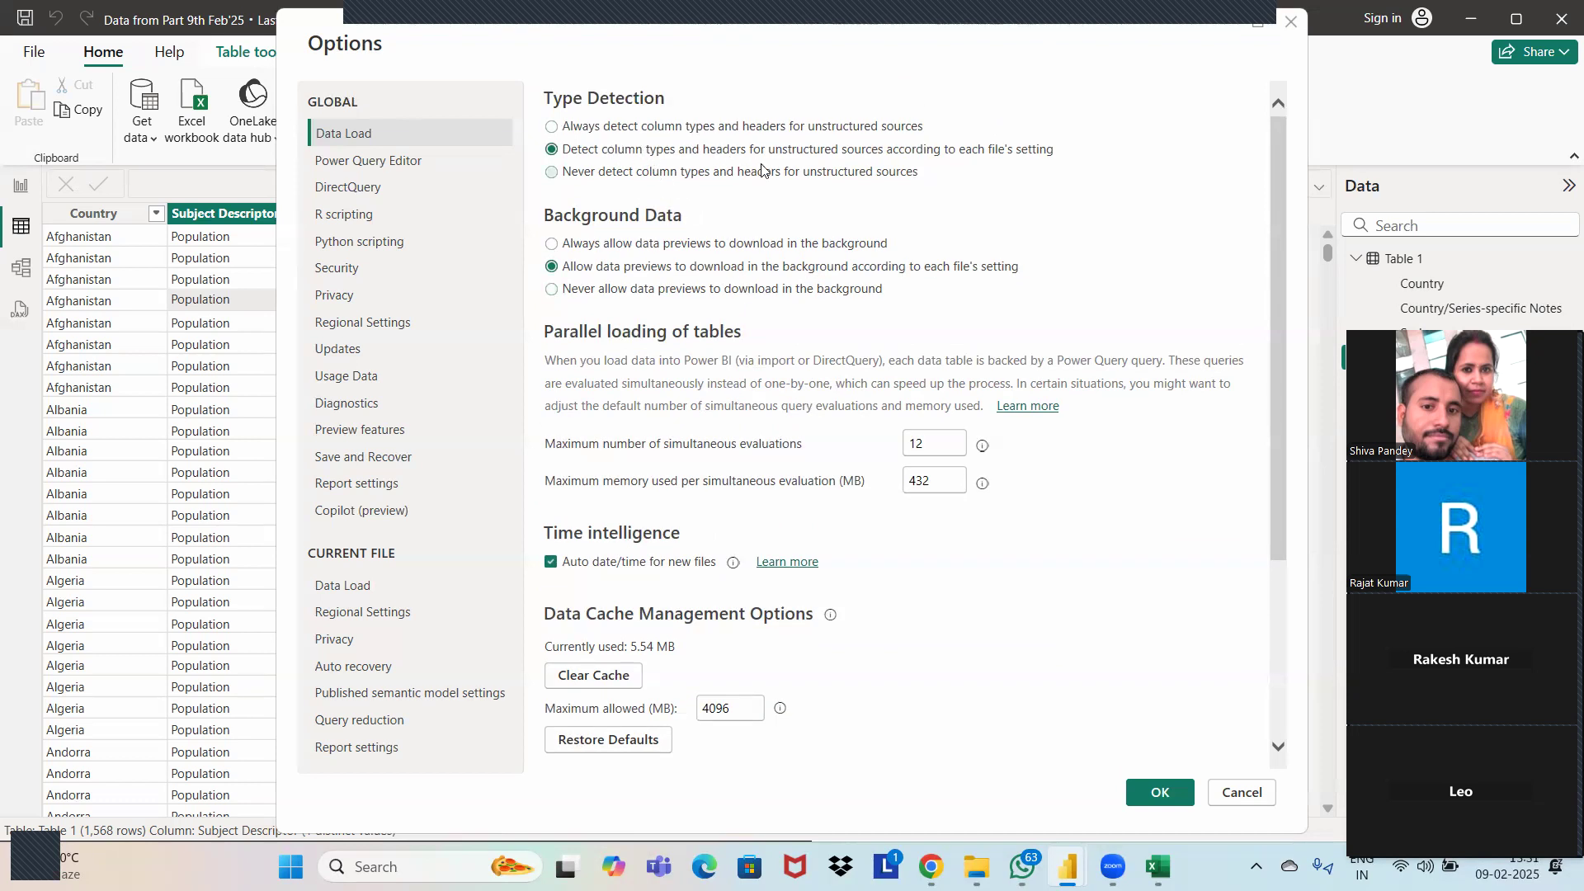
{"action": "left_click", "coordinate": [1160, 793]}
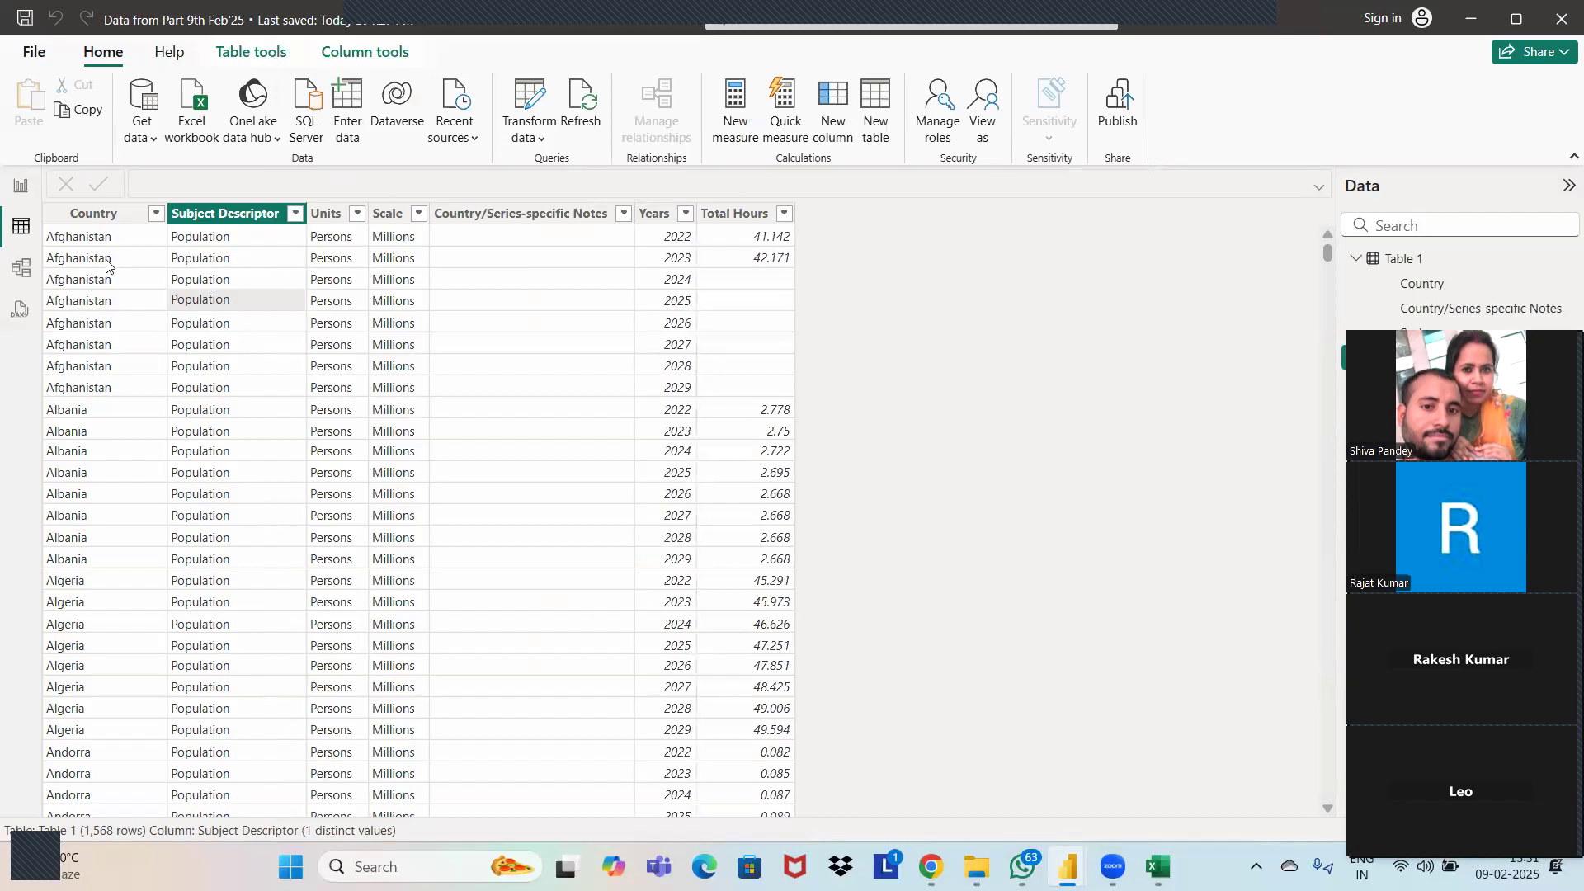
Return to the report page and connect to the Excel workbook Raw Data Part 4 in the Downloads folder.
{"action": "left_click", "coordinate": [19, 190]}
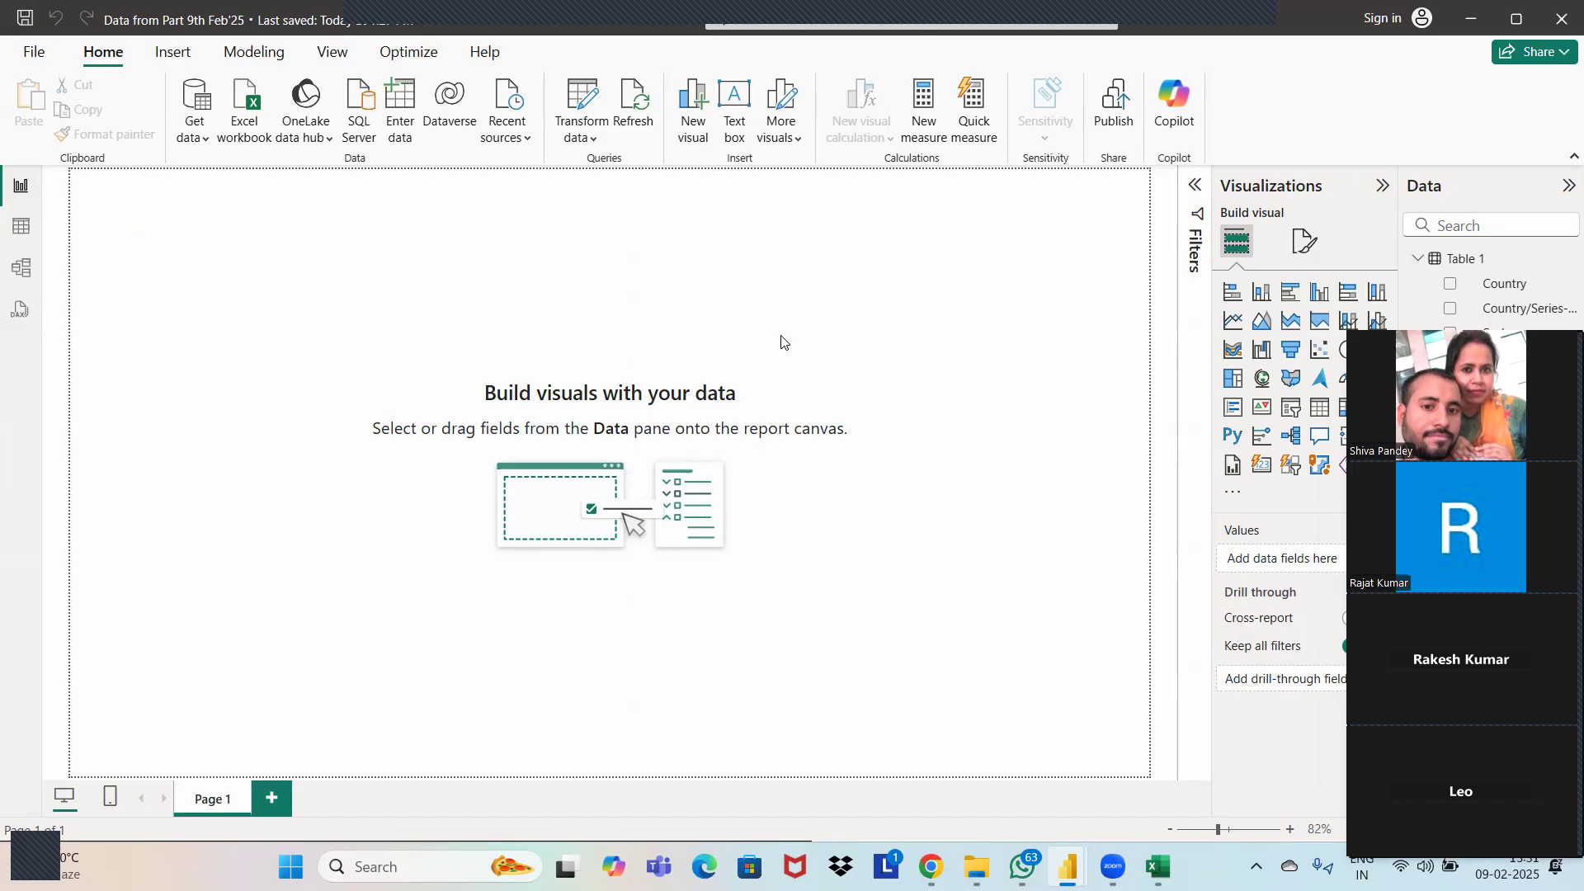
{"action": "left_click", "coordinate": [204, 138]}
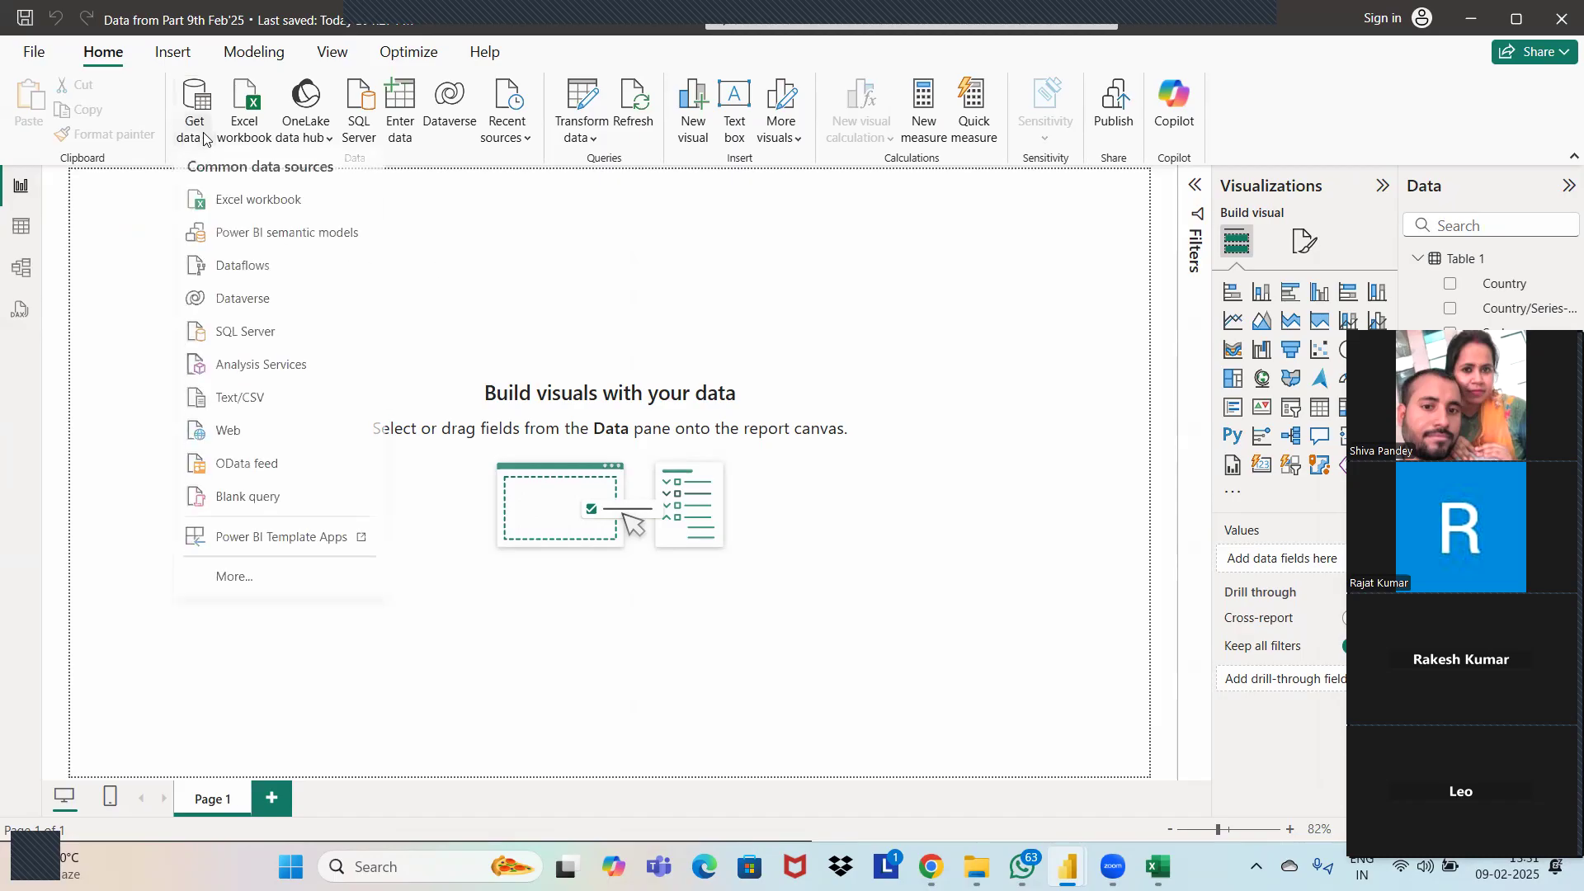
{"action": "left_click", "coordinate": [263, 215]}
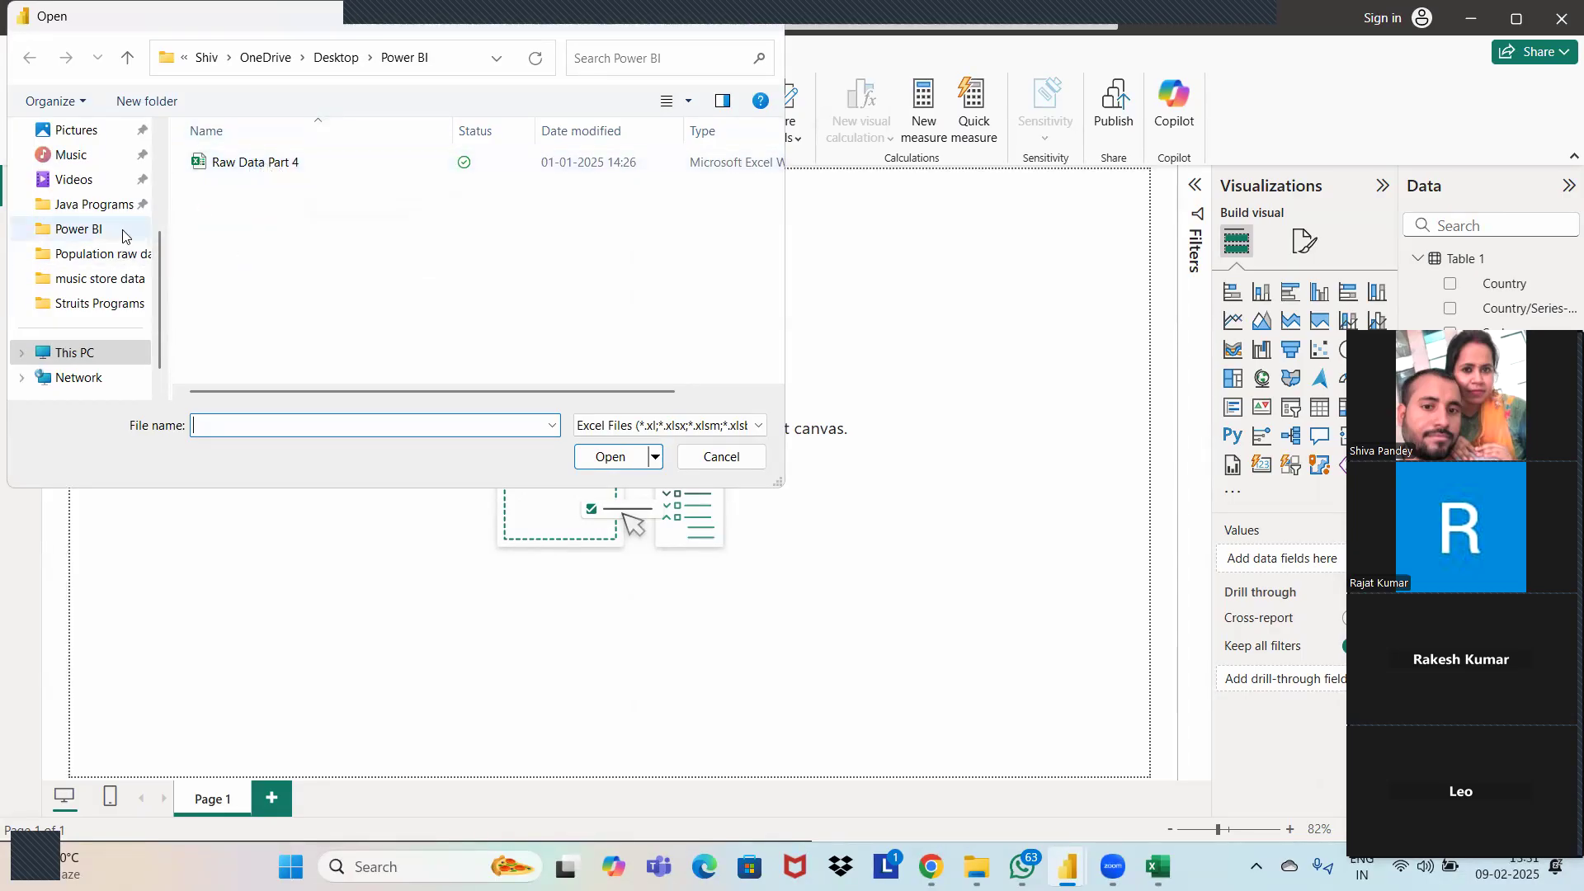
{"action": "scroll", "coordinate": [113, 237], "scroll_direction": "down", "scroll_amount": 1}
{"action": "scroll", "coordinate": [99, 248], "scroll_direction": "up", "scroll_amount": 3}
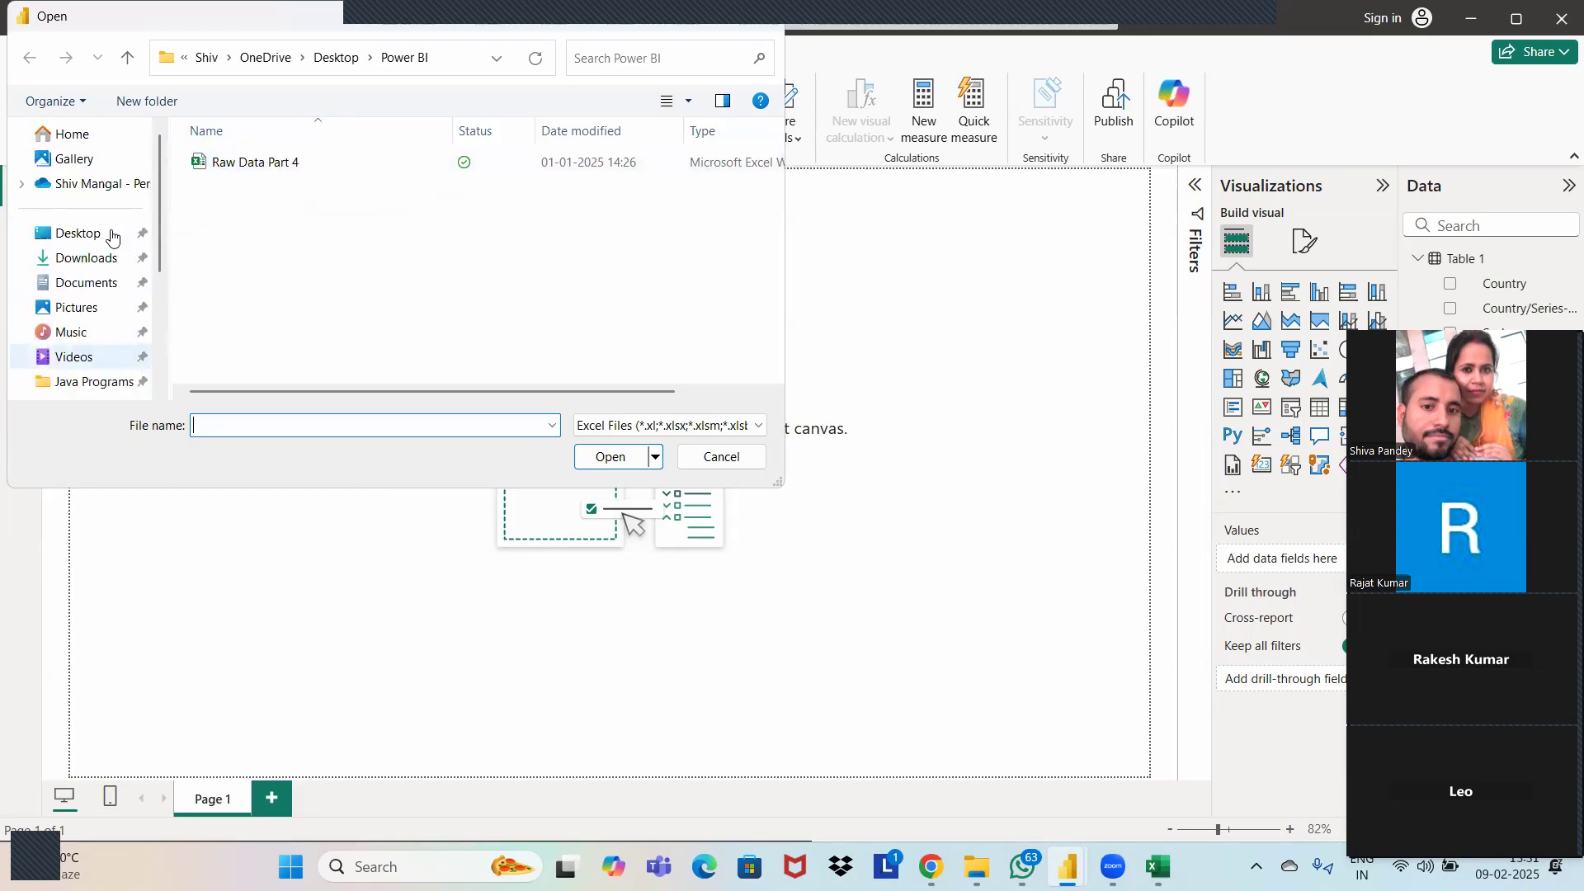
{"action": "left_click", "coordinate": [66, 263]}
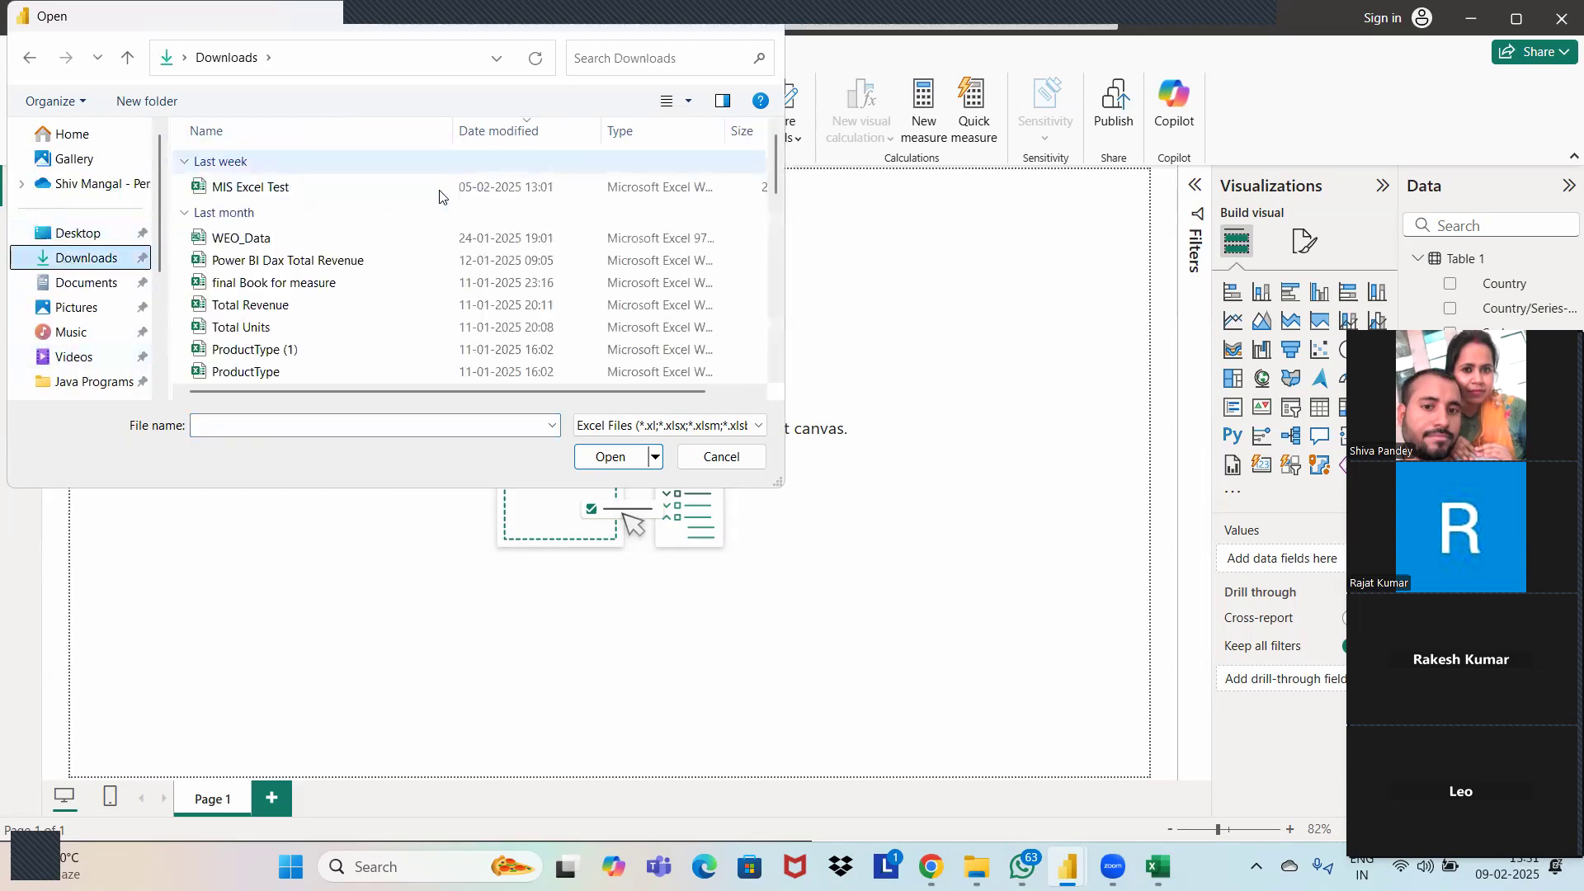
{"action": "scroll", "coordinate": [366, 247], "scroll_direction": "down", "scroll_amount": 4}
{"action": "scroll", "coordinate": [366, 248], "scroll_direction": "down", "scroll_amount": 3}
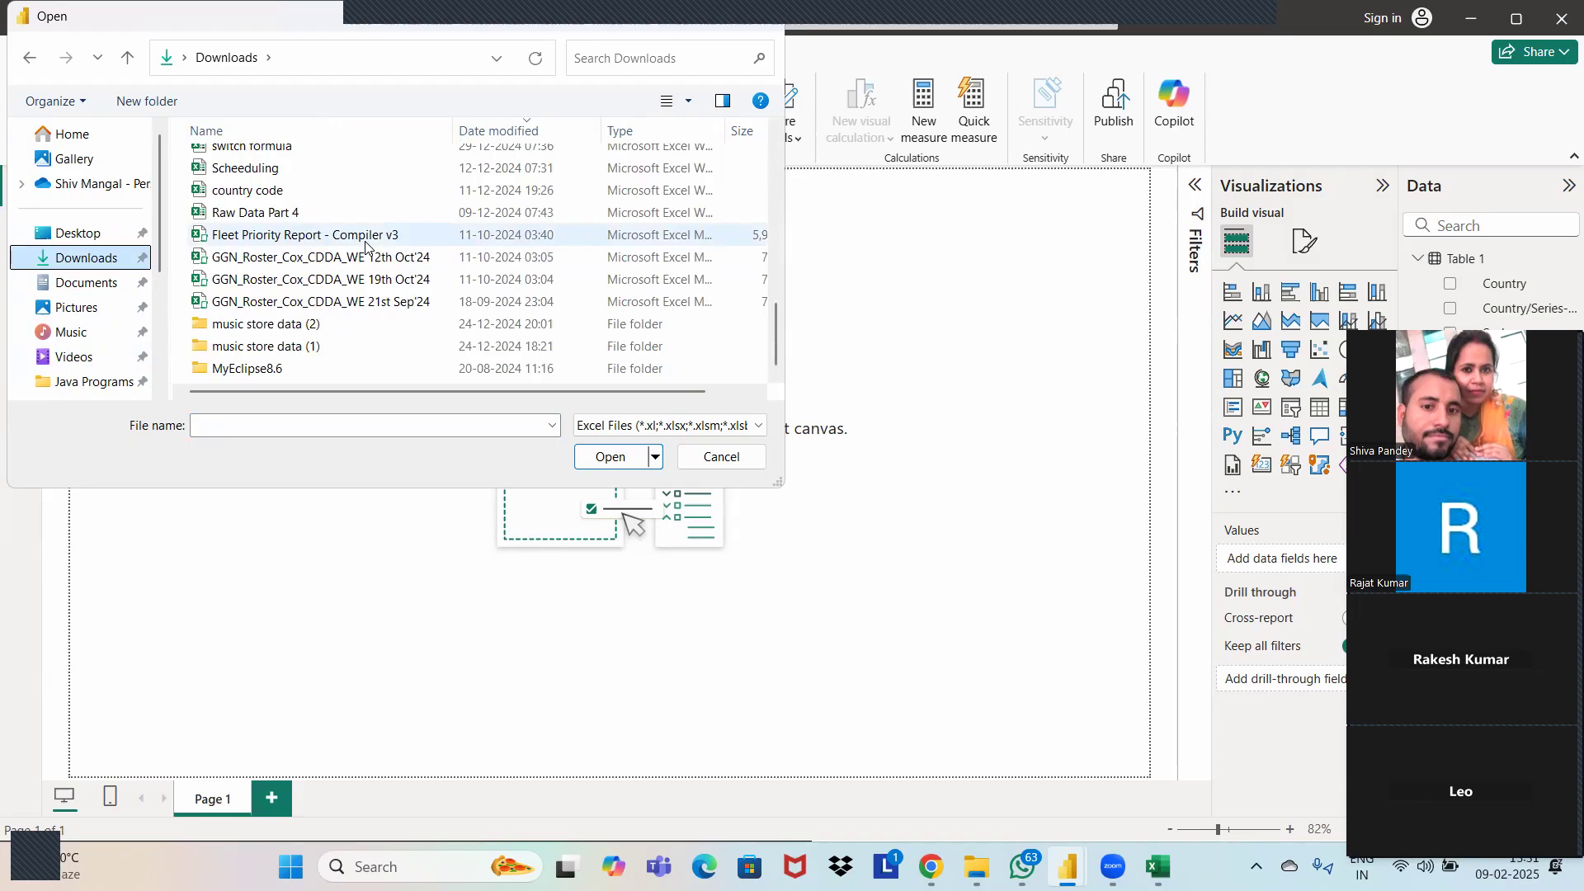
{"action": "left_click", "coordinate": [270, 216]}
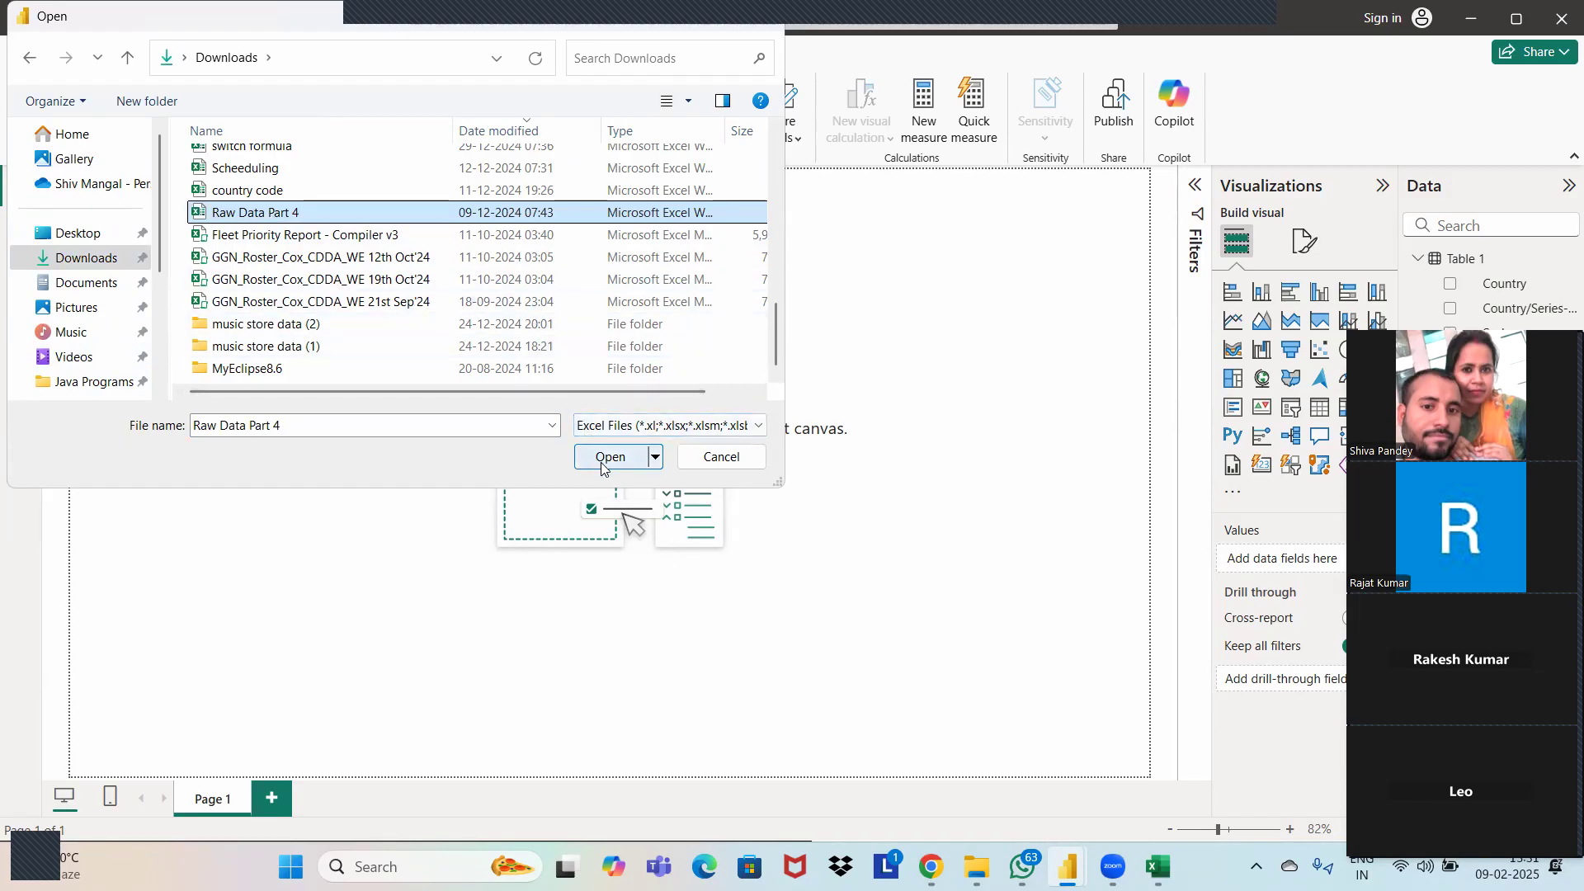
{"action": "left_click", "coordinate": [601, 467]}
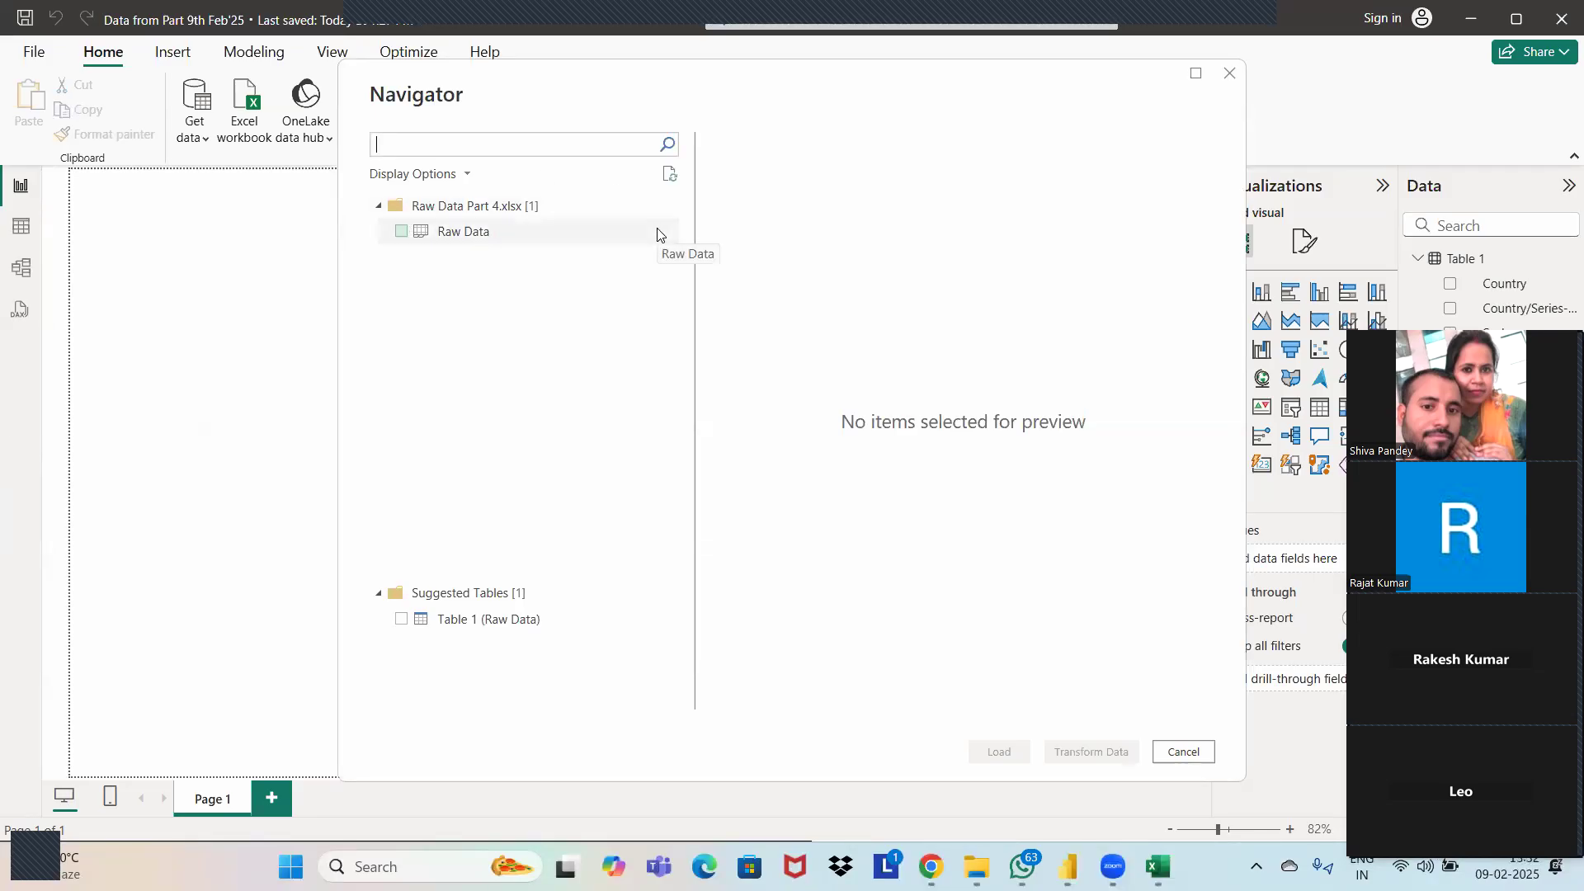
Load the Raw Data sheet into the current report and expand its field list.
{"action": "left_click", "coordinate": [400, 232]}
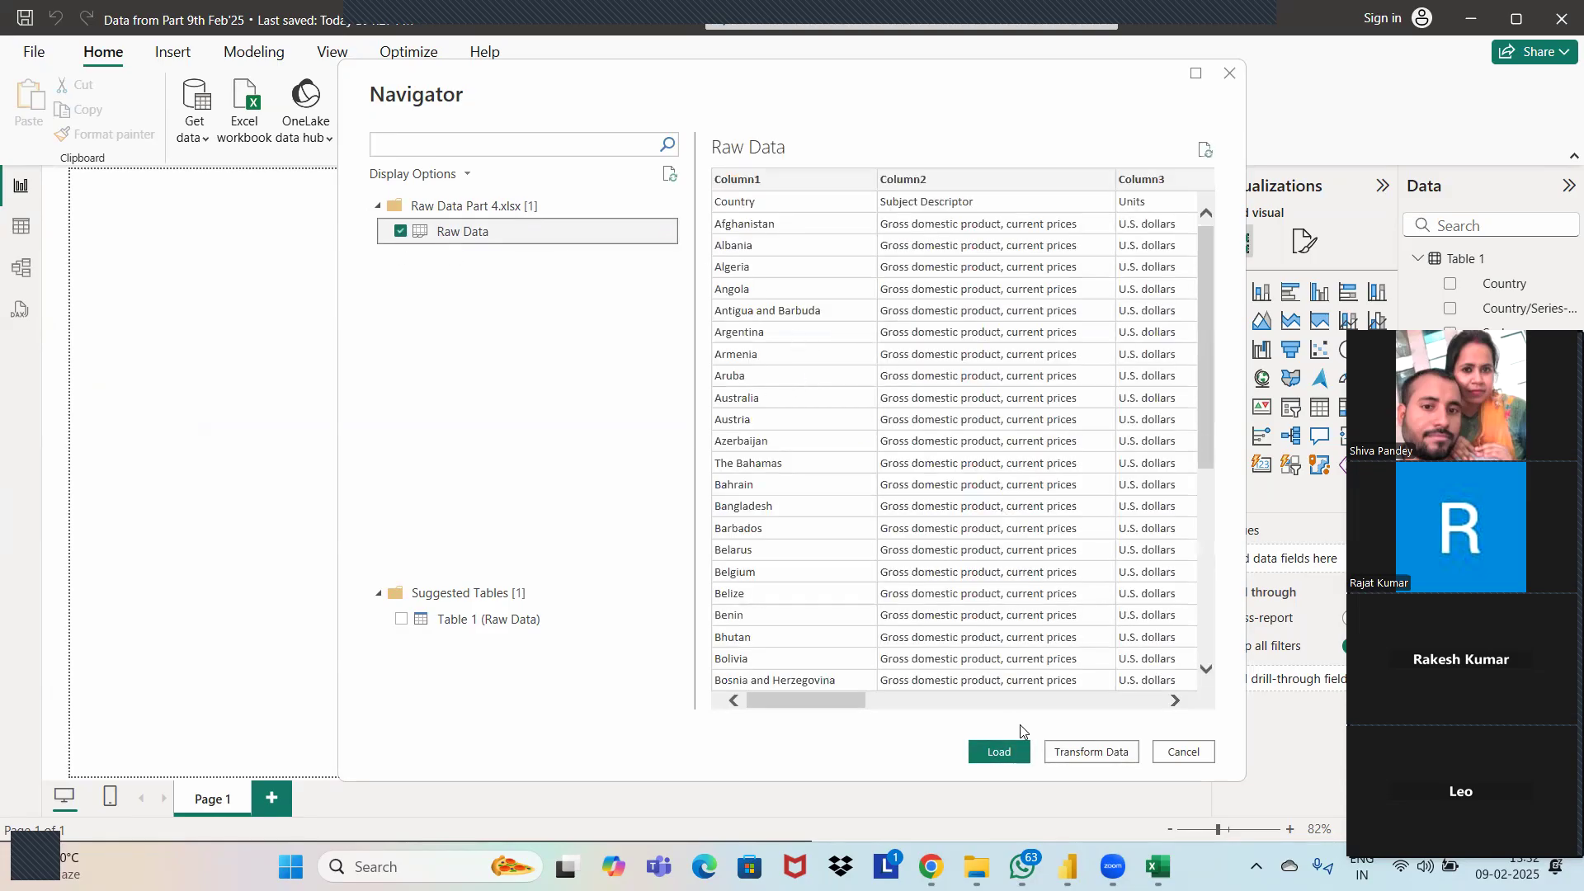
{"action": "left_click", "coordinate": [1002, 750]}
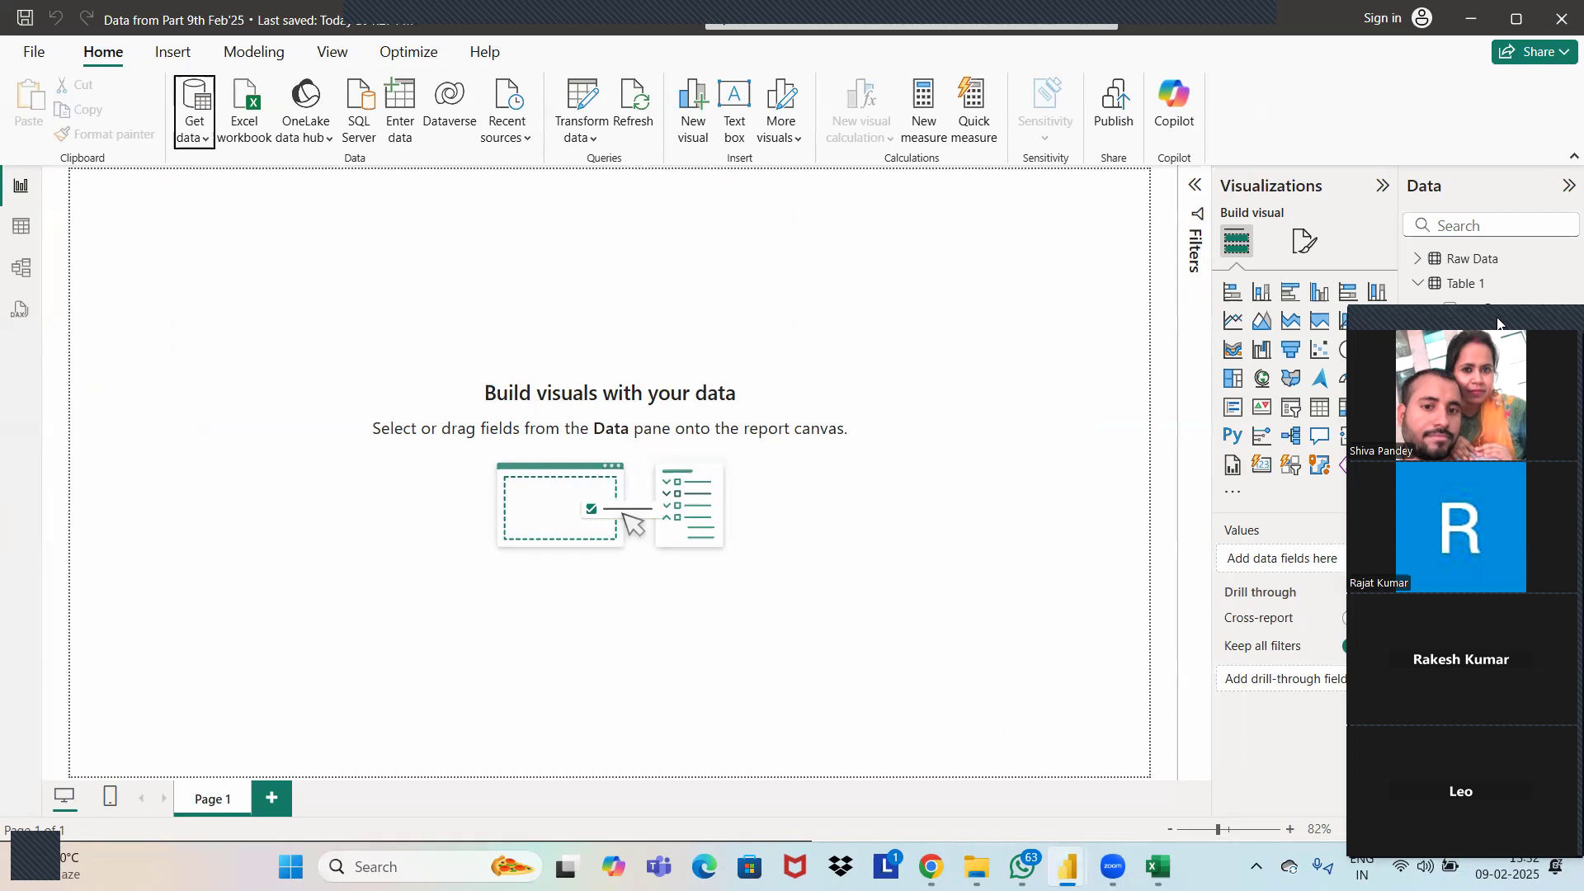
{"action": "left_click_drag", "start_coordinate": [1499, 324], "coordinate": [961, 371]}
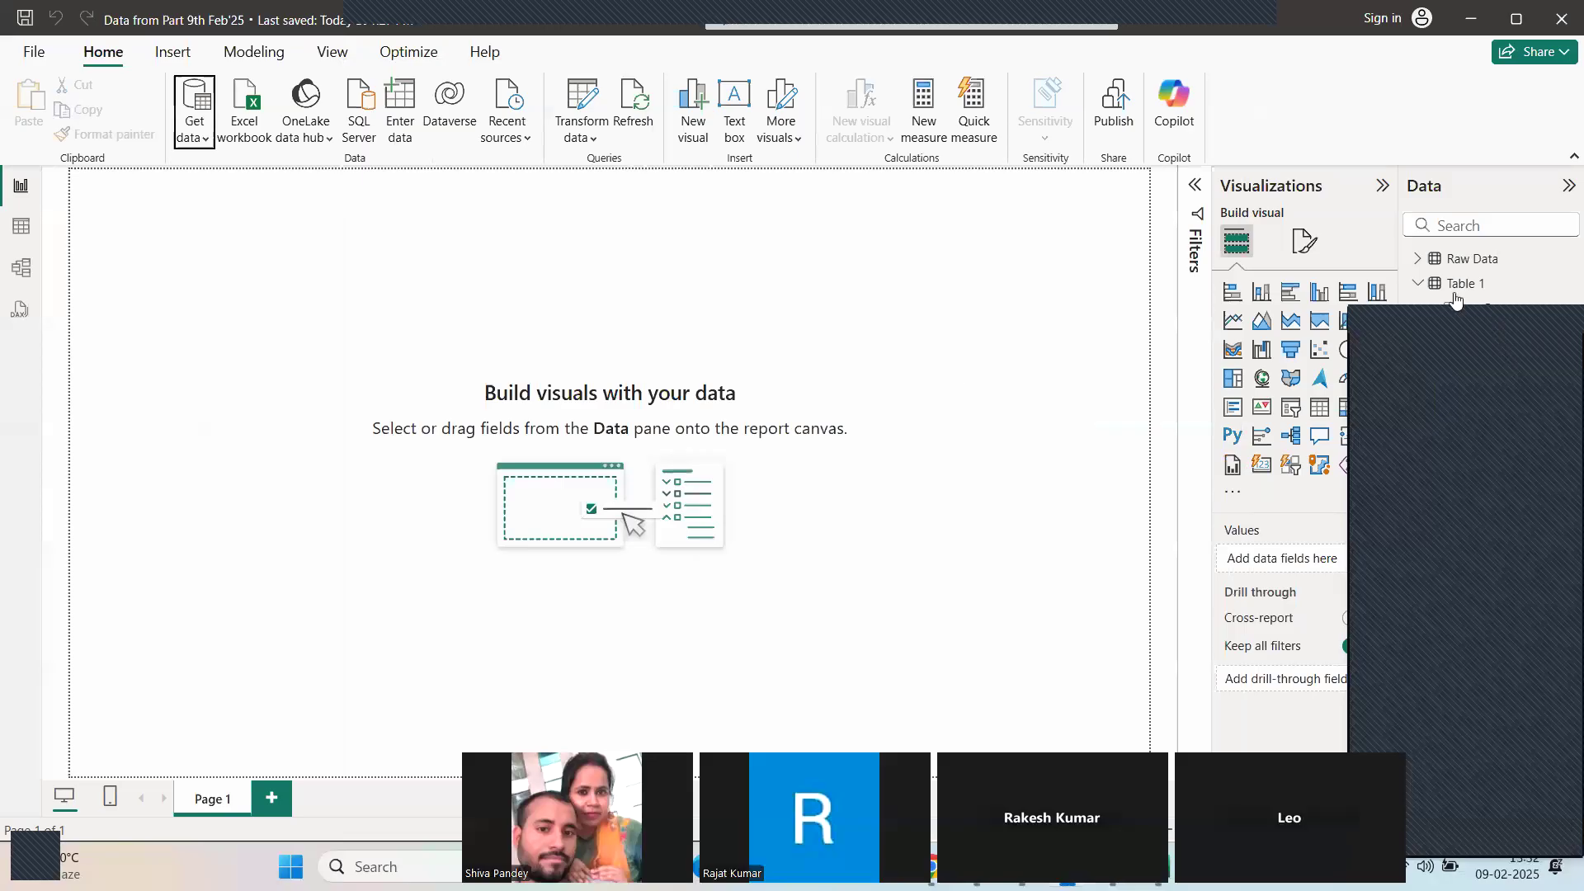
{"action": "left_click", "coordinate": [1419, 258]}
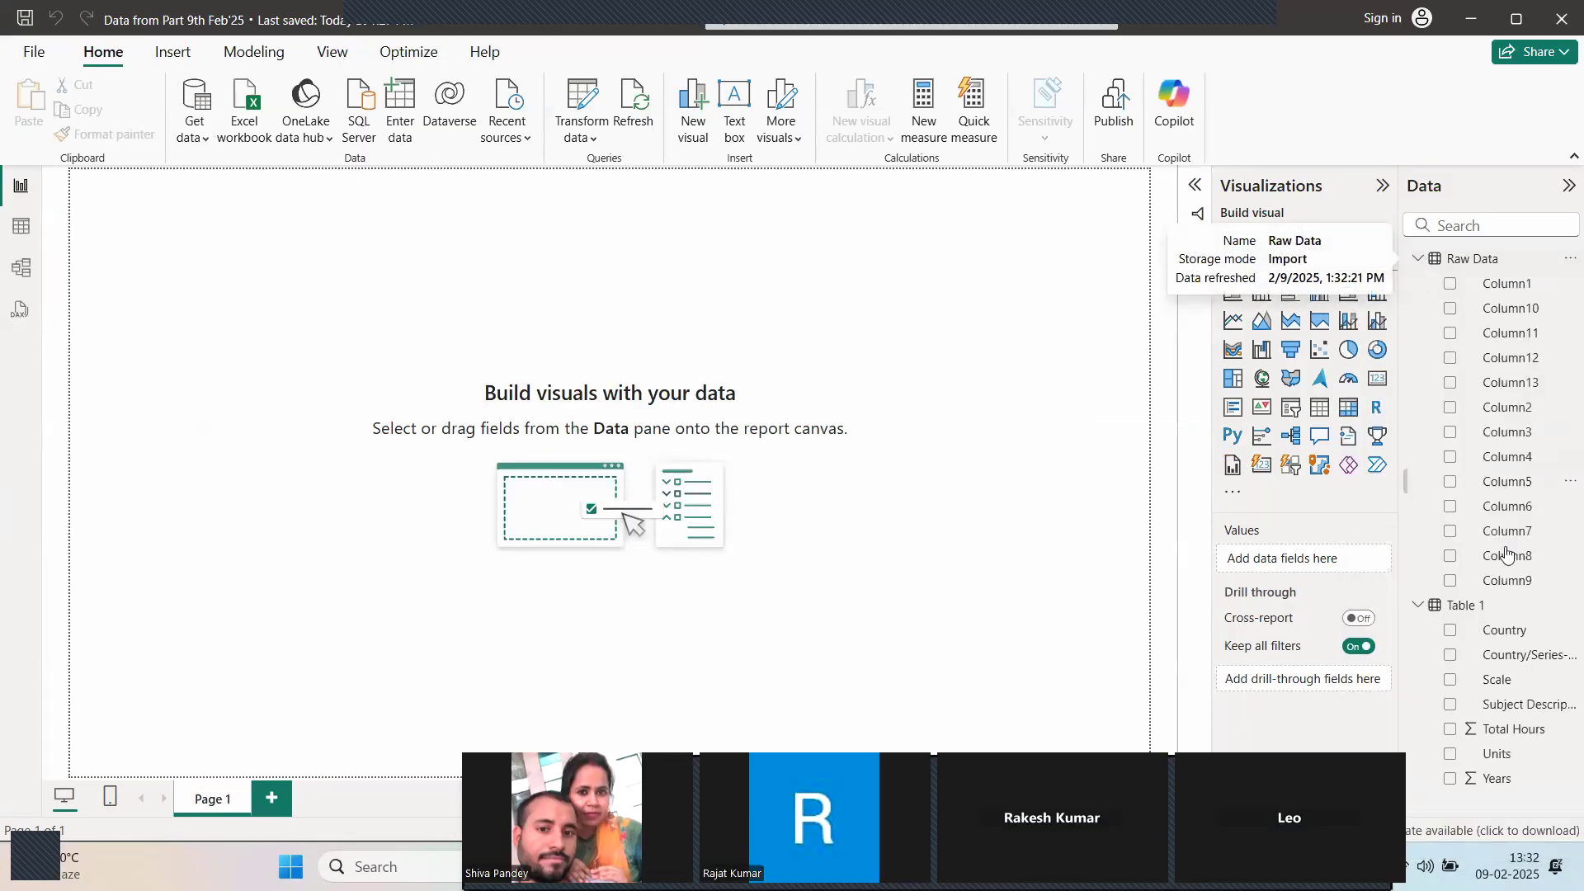
Close the report without saving the changes and bring up a fresh, untitled Power BI Desktop session.
{"action": "left_click", "coordinate": [1561, 19]}
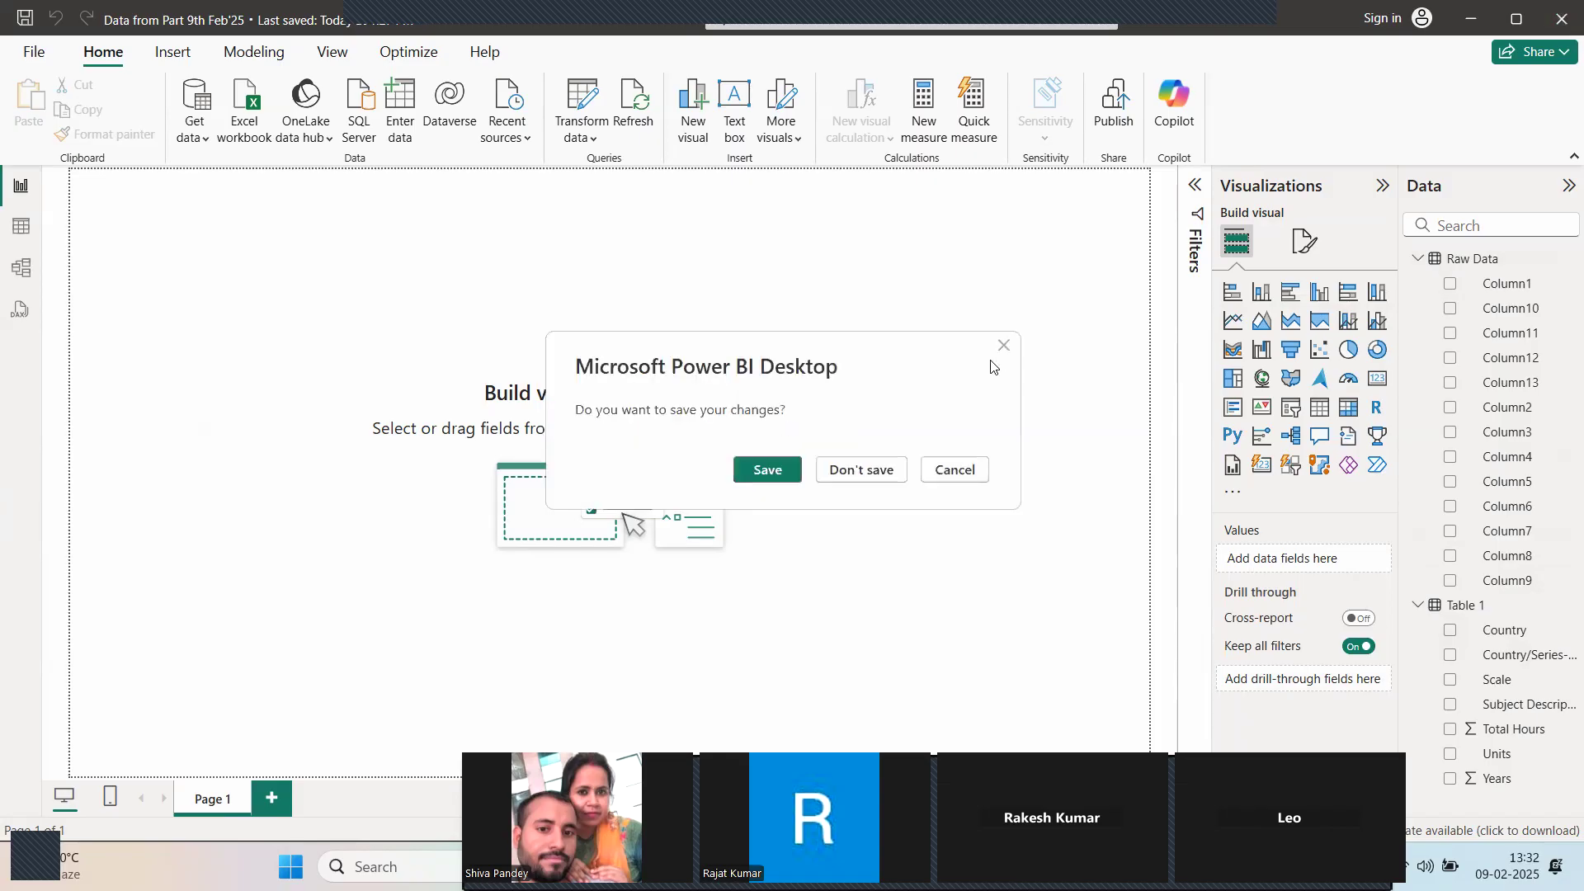
{"action": "left_click", "coordinate": [872, 474]}
{"action": "left_click", "coordinate": [862, 470]}
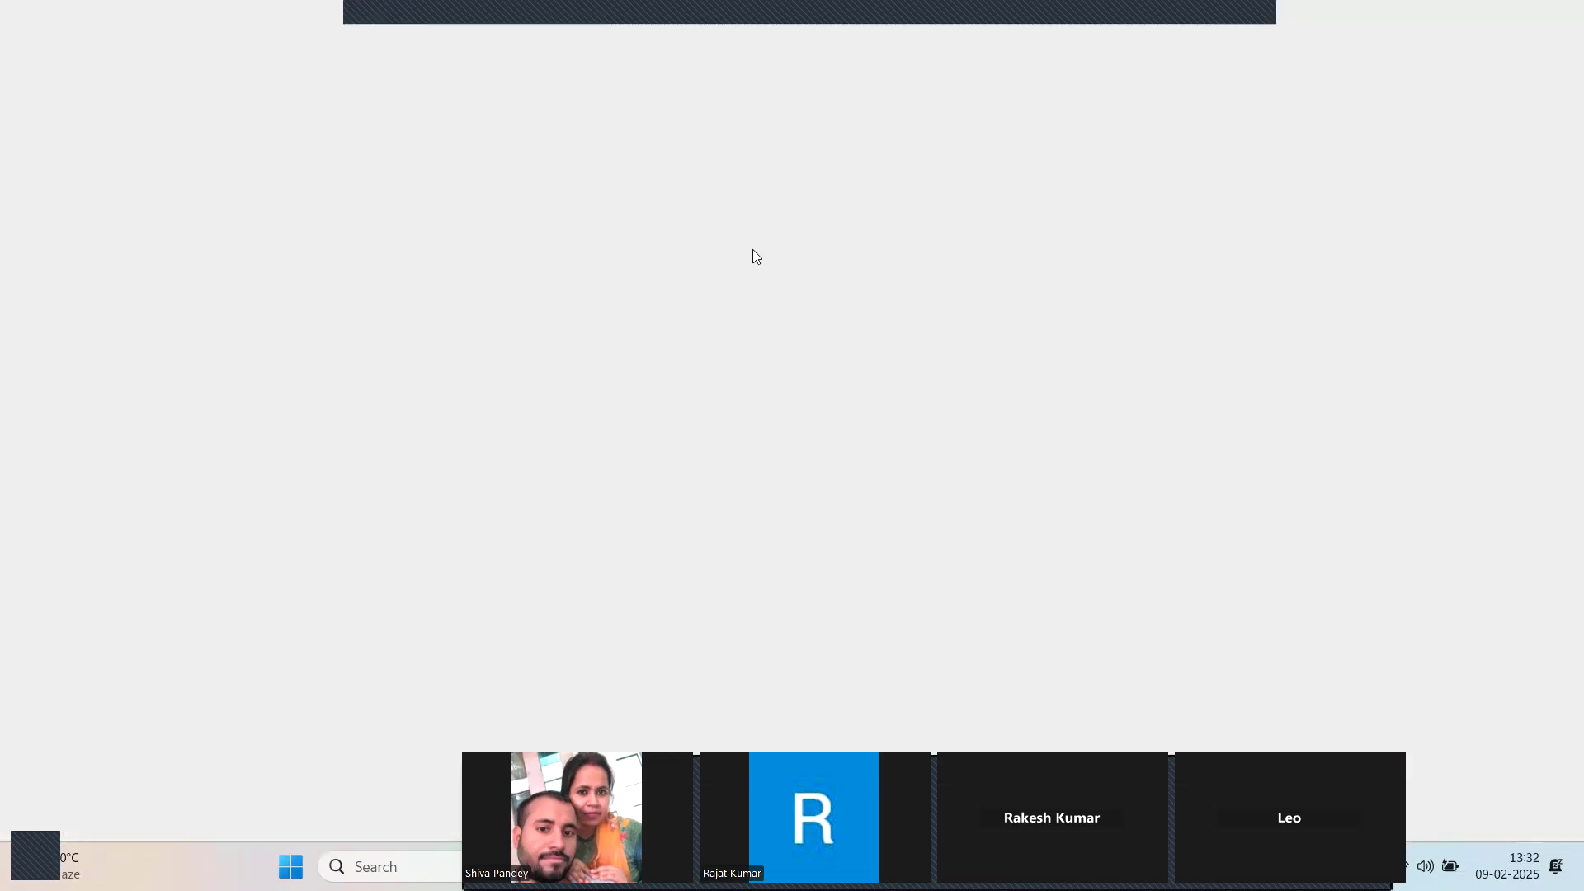
{"action": "left_click", "coordinate": [1469, 23]}
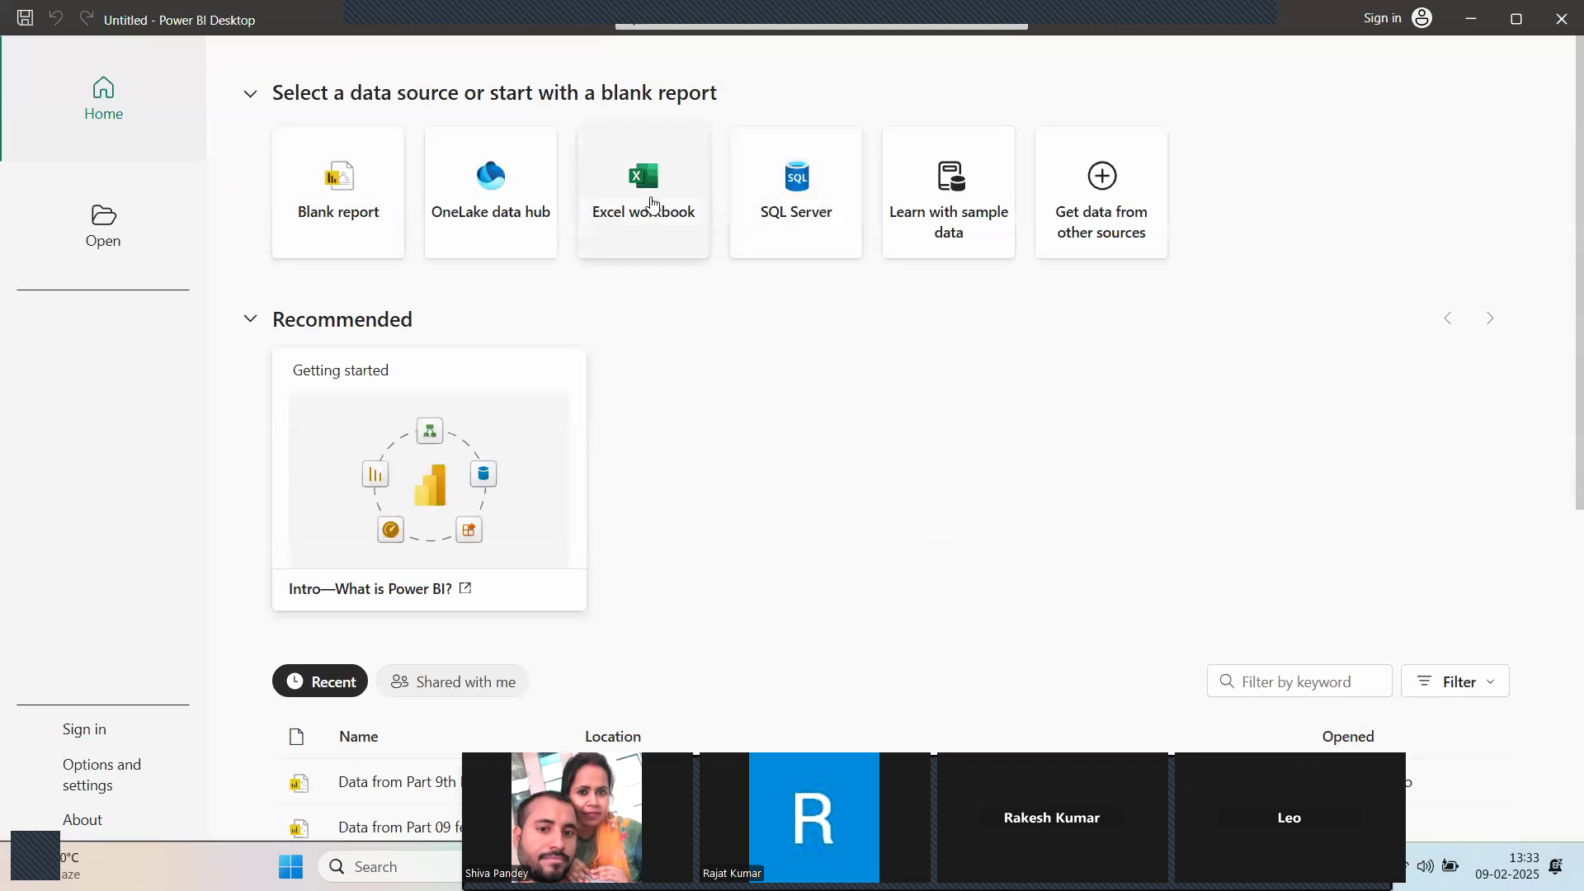
Start from an Excel workbook source and open Raw Data Part 4 from the Downloads folder.
{"action": "left_click", "coordinate": [647, 201]}
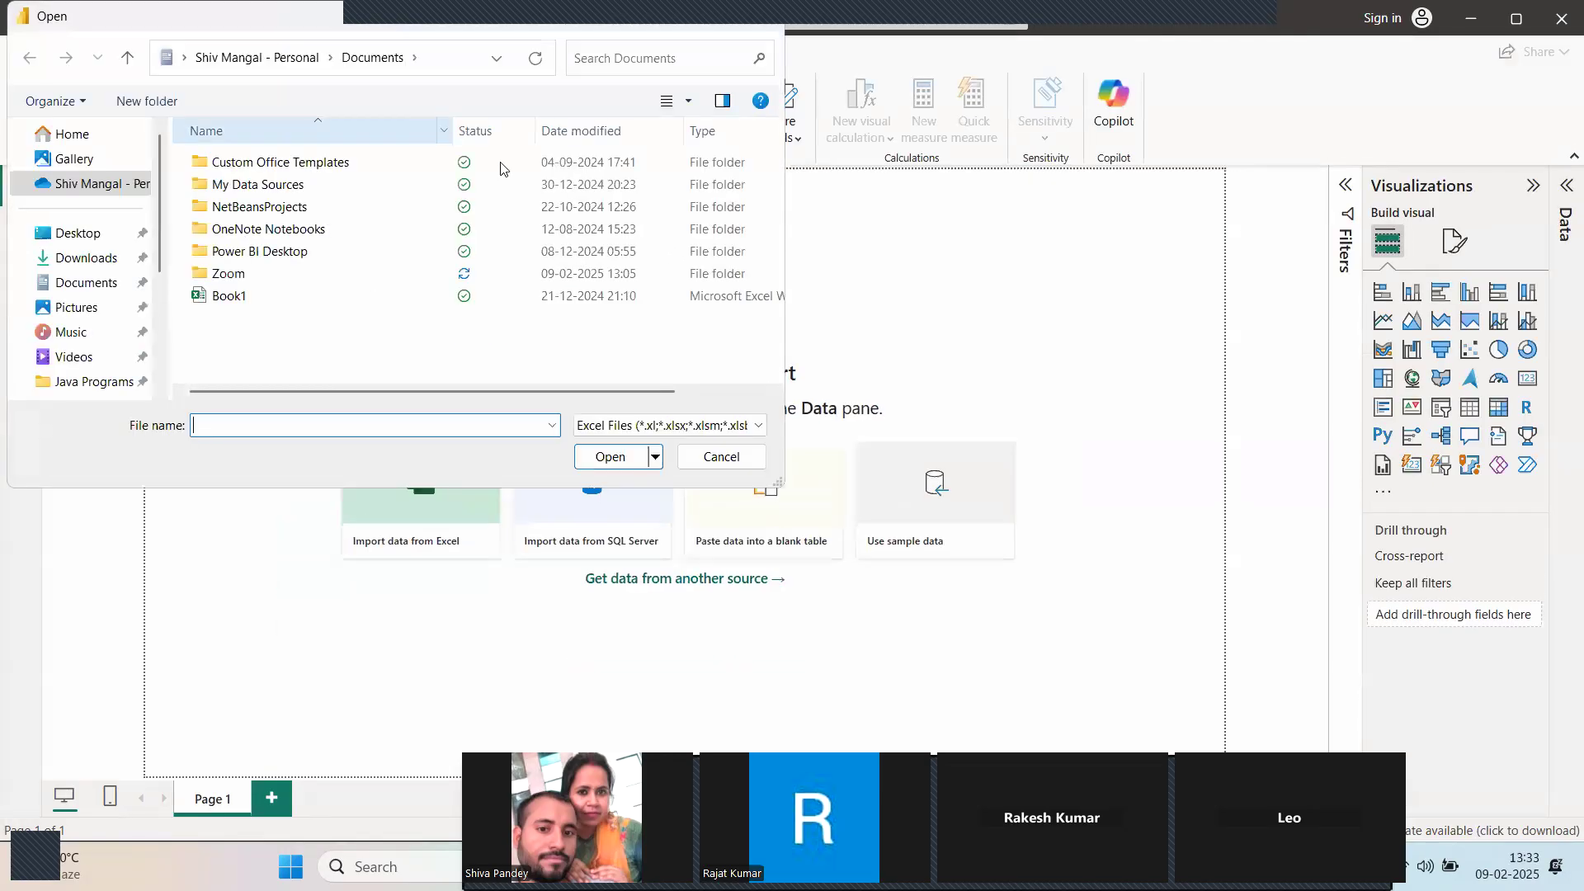
{"action": "left_click", "coordinate": [70, 262]}
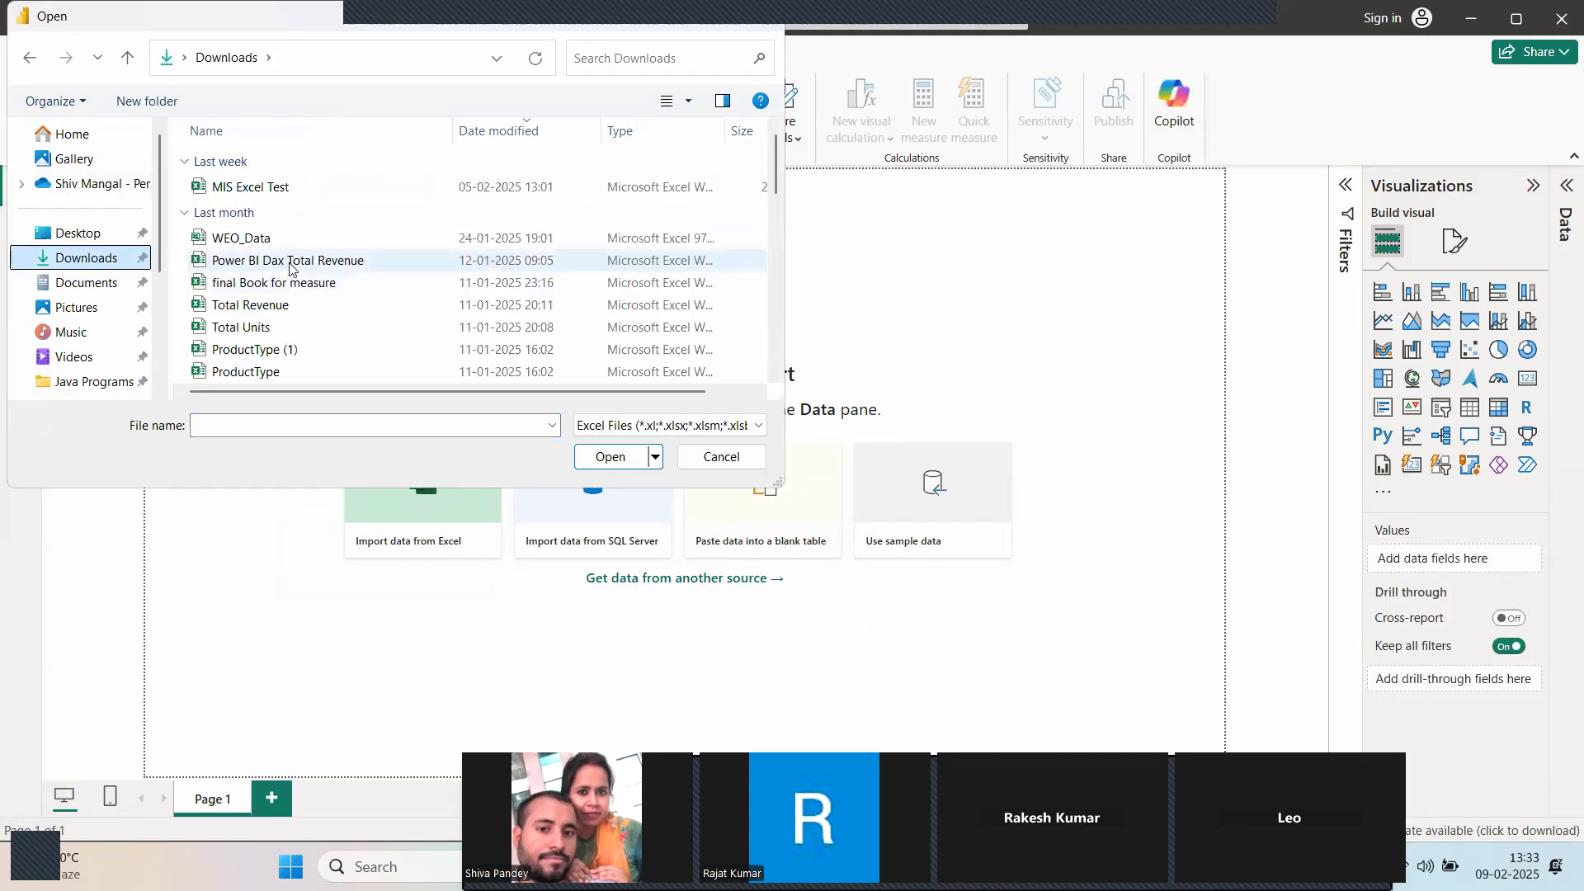
{"action": "scroll", "coordinate": [332, 283], "scroll_direction": "down", "scroll_amount": 10}
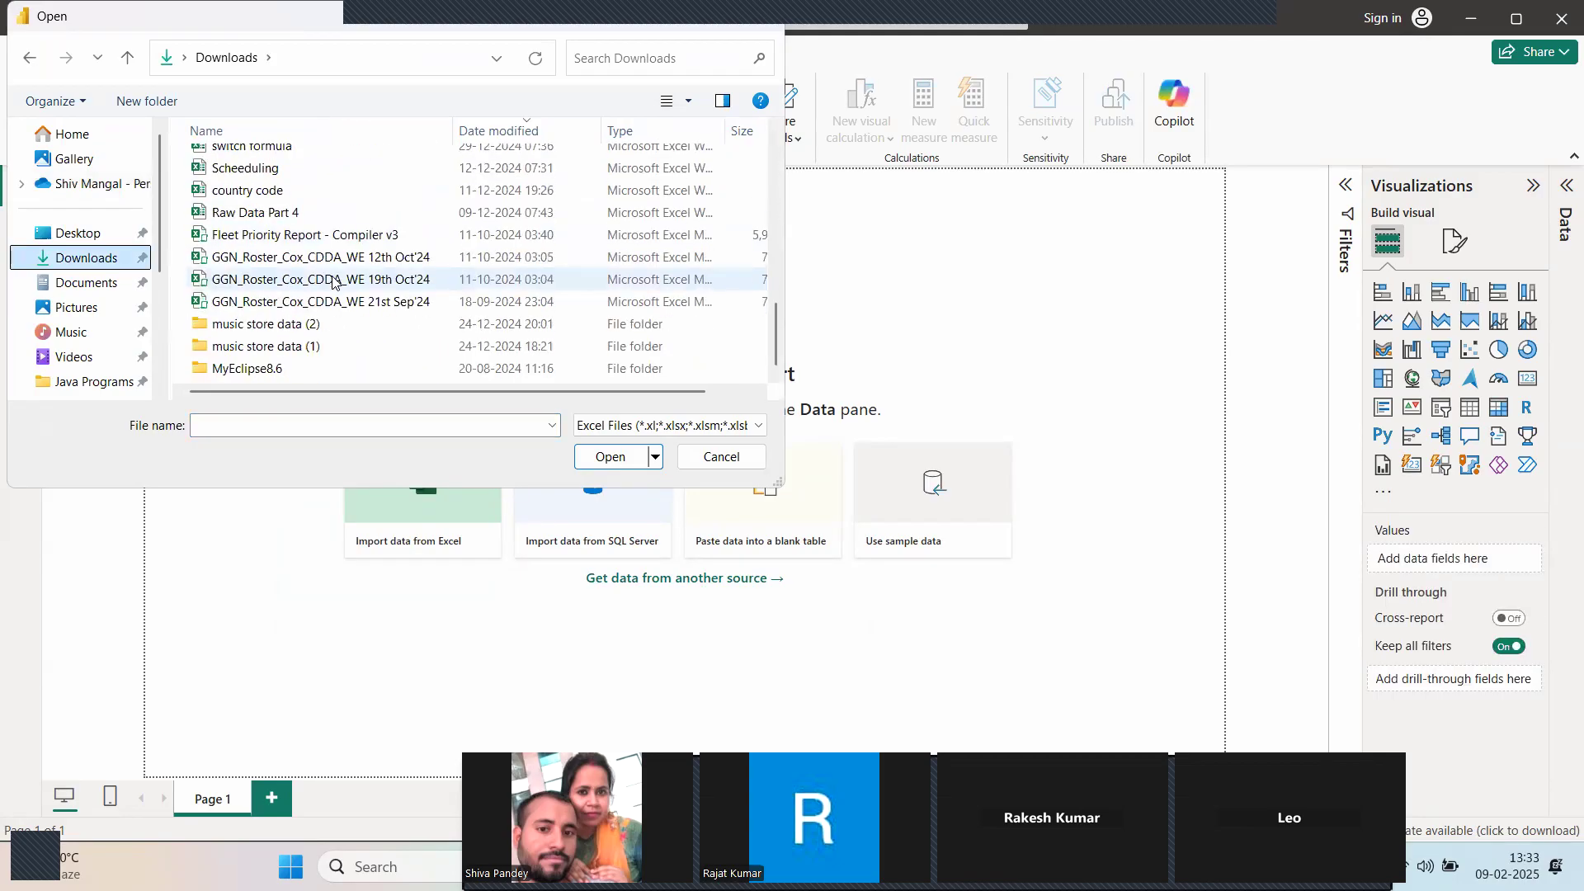
{"action": "left_click", "coordinate": [332, 283]}
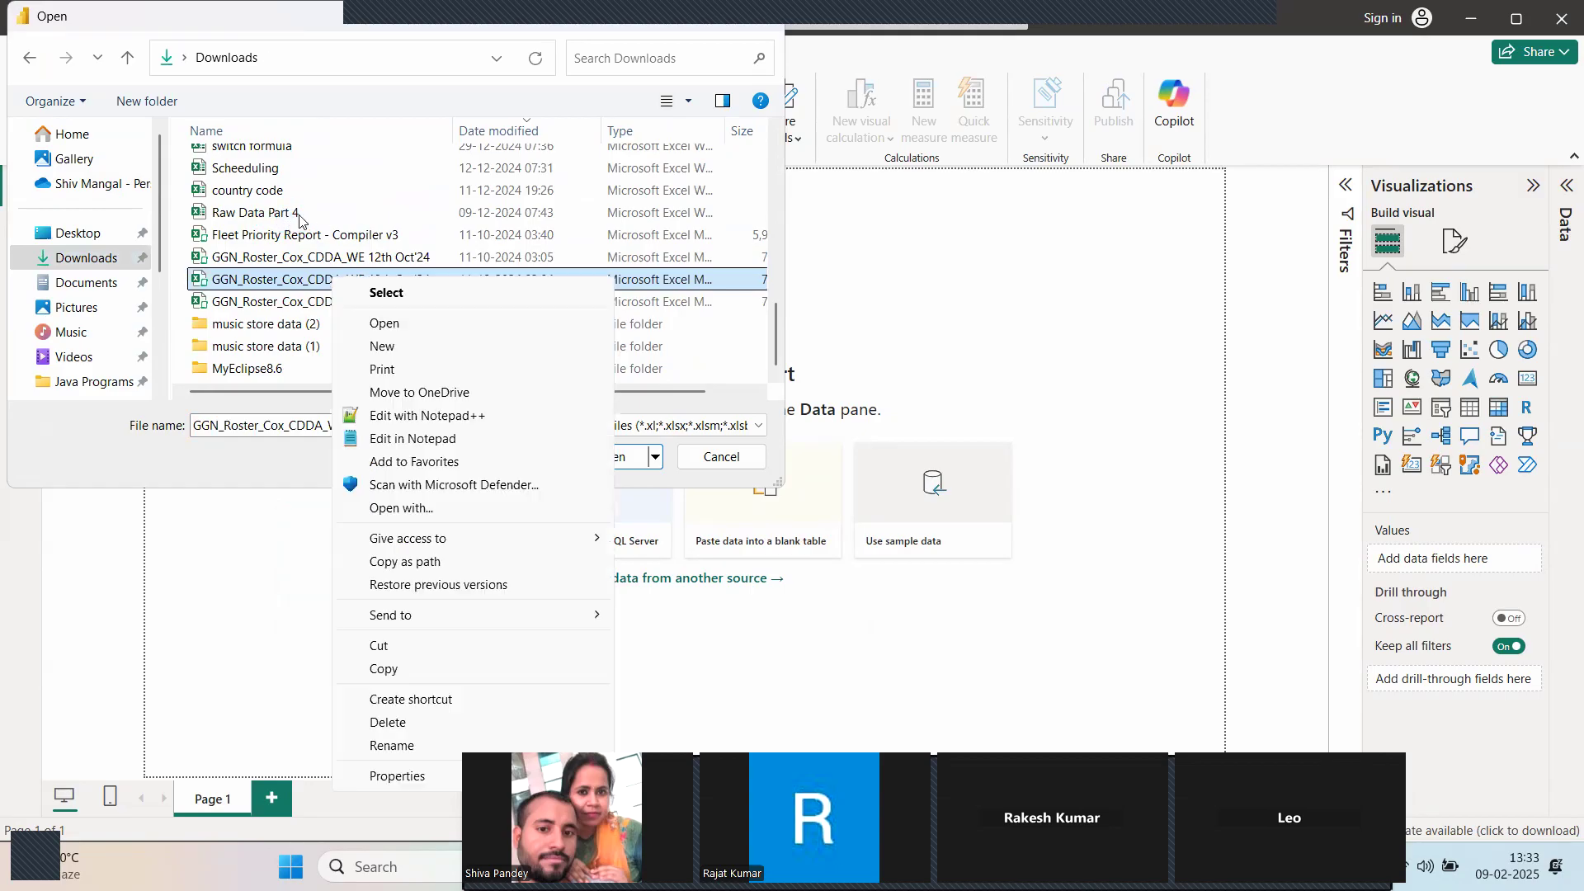
{"action": "left_click", "coordinate": [299, 216]}
{"action": "left_click", "coordinate": [610, 457]}
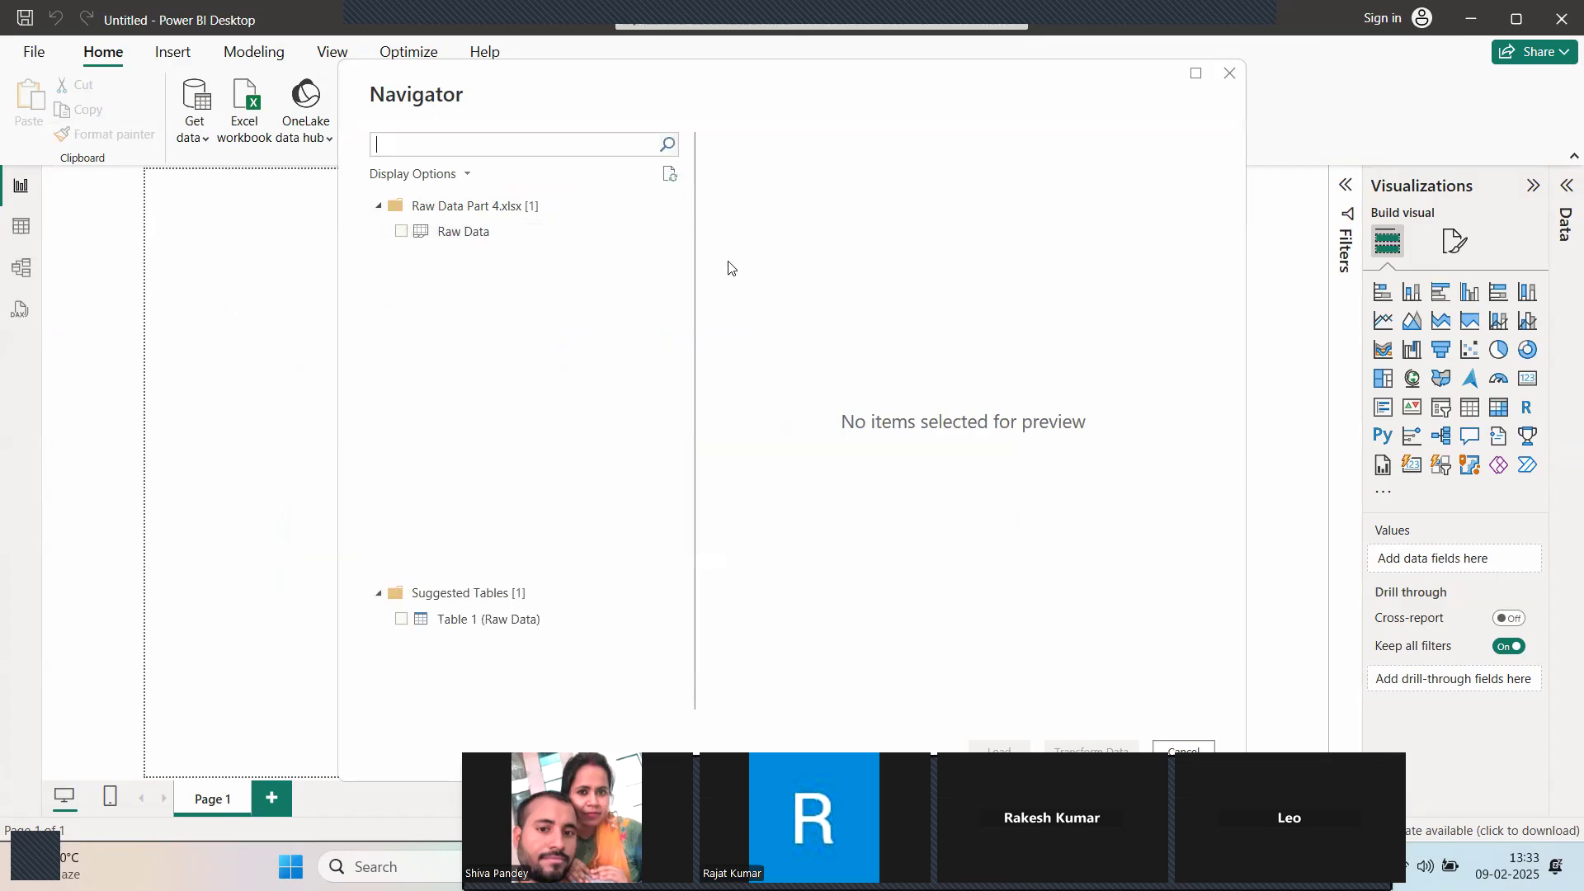
Select the Raw Data sheet, preview its columns and load it into the untitled report.
{"action": "left_click", "coordinate": [400, 232]}
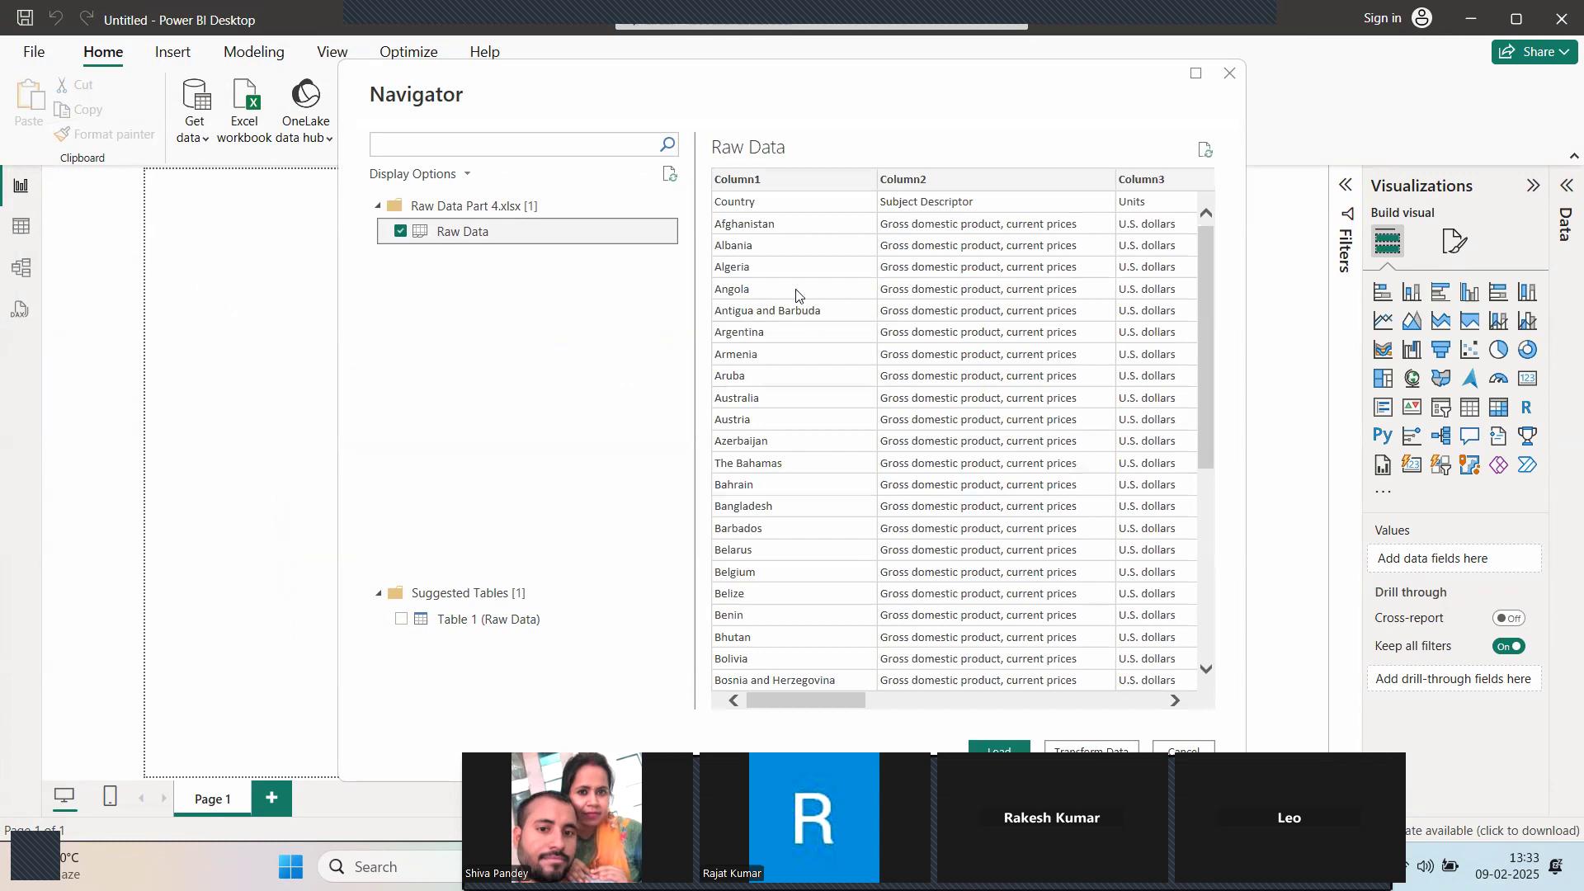
{"action": "scroll", "coordinate": [825, 303], "scroll_direction": "right", "scroll_amount": 5}
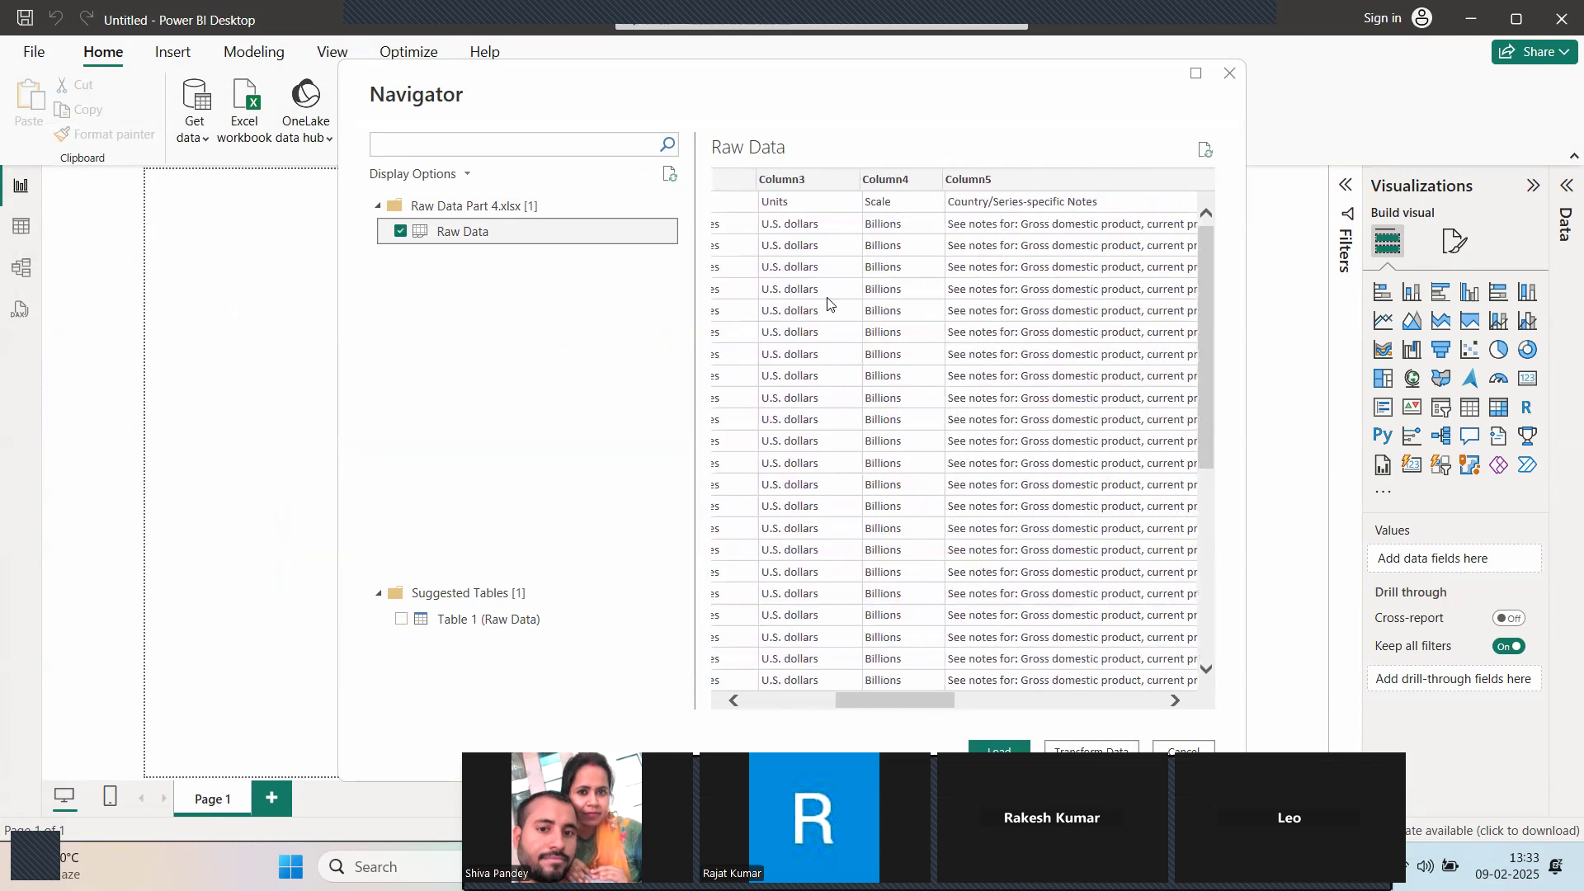
{"action": "scroll", "coordinate": [828, 303], "scroll_direction": "right", "scroll_amount": 5}
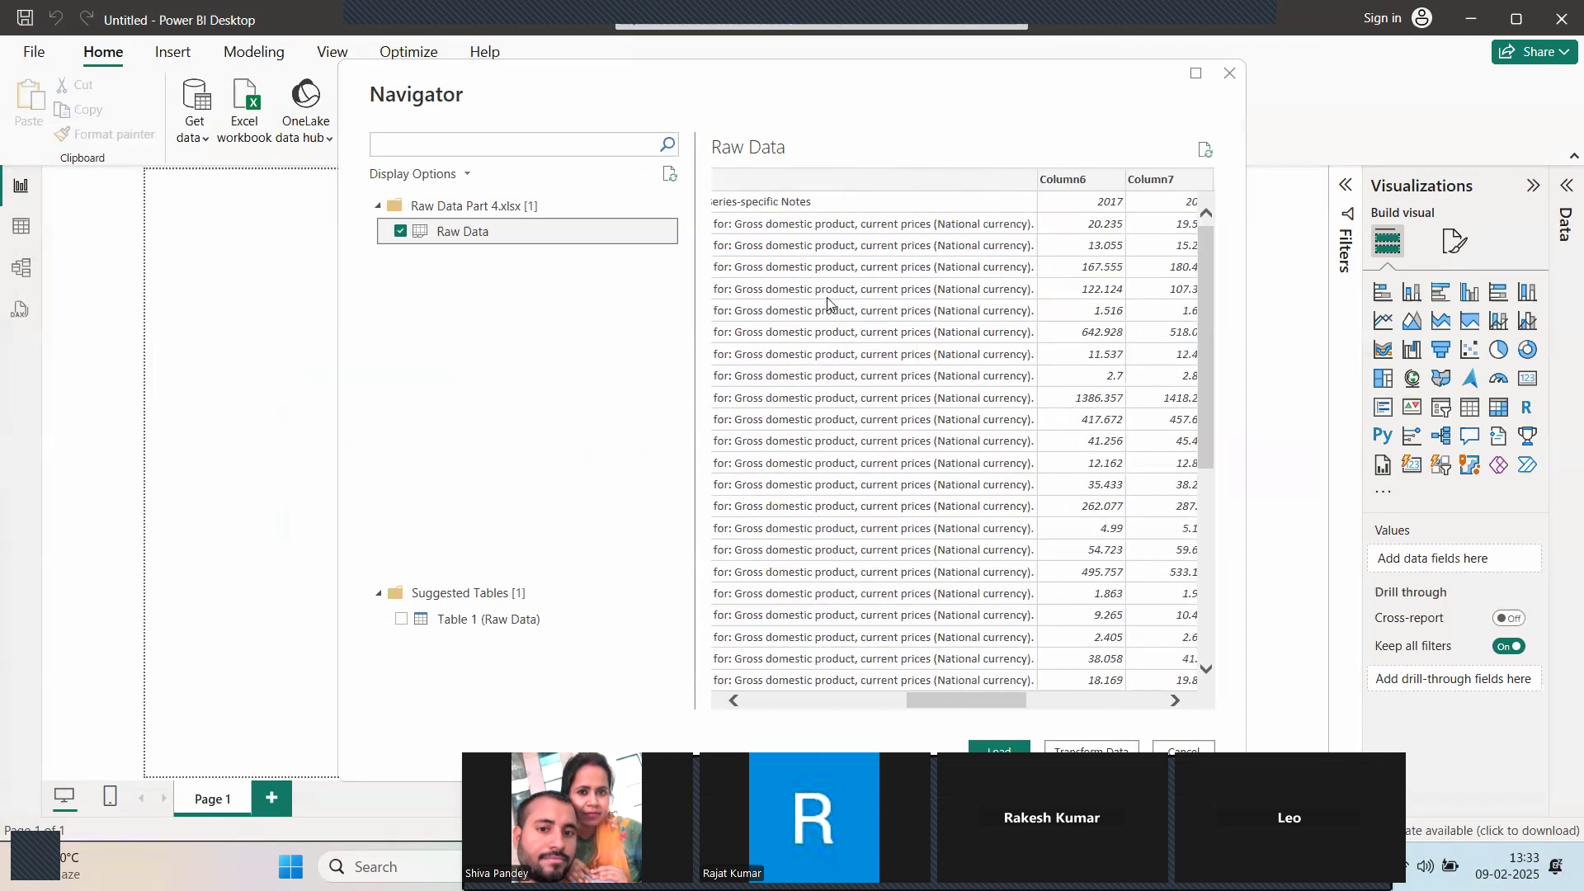
{"action": "scroll", "coordinate": [827, 304], "scroll_direction": "right", "scroll_amount": 5}
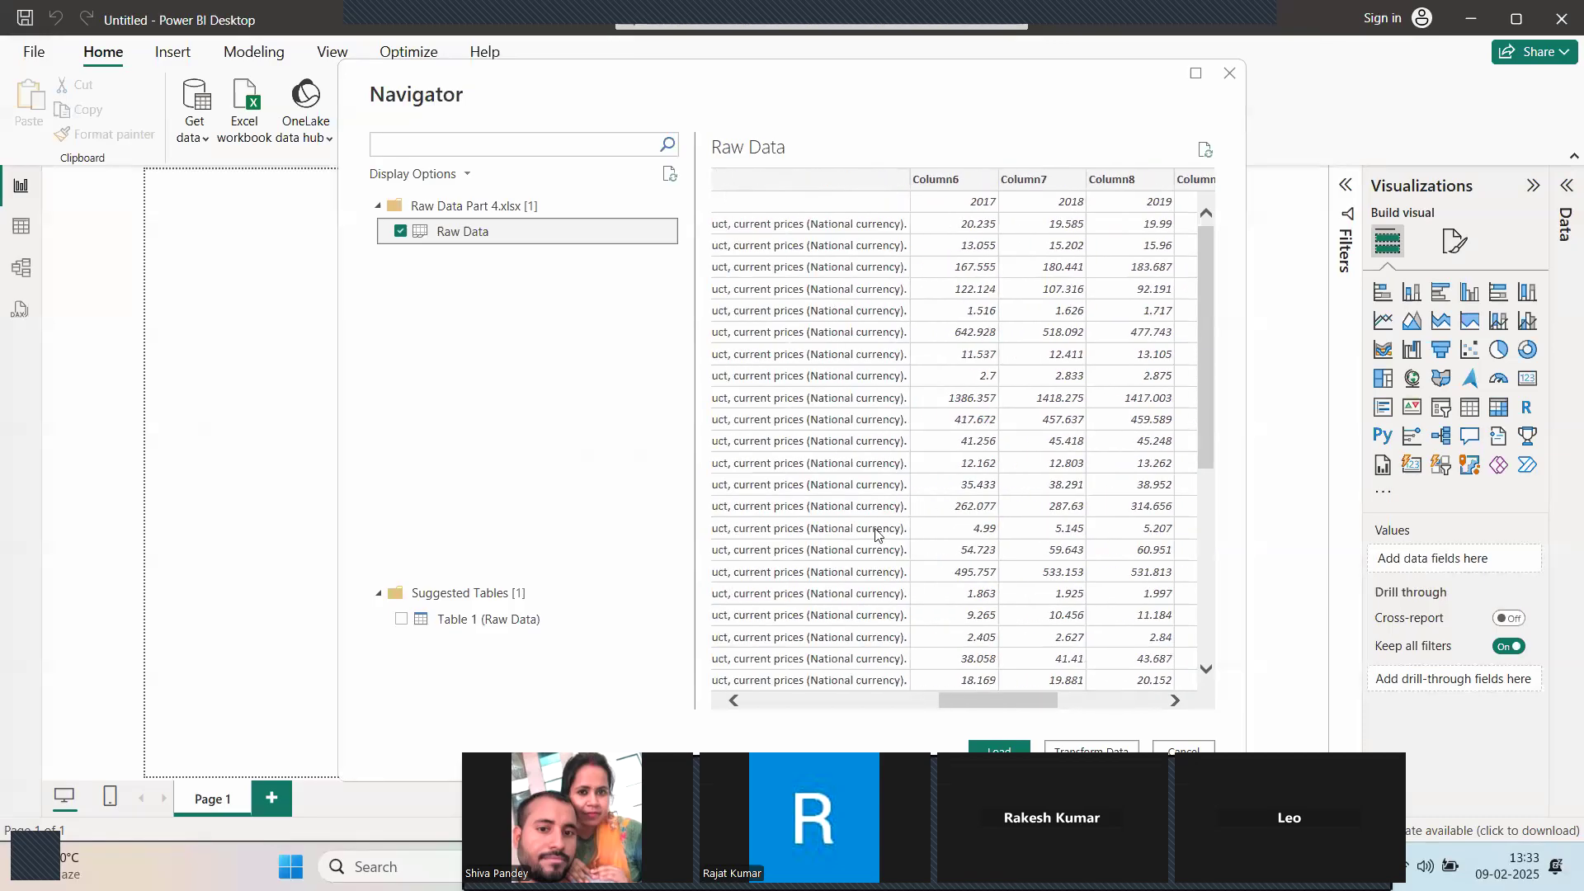
{"action": "left_click", "coordinate": [1000, 751]}
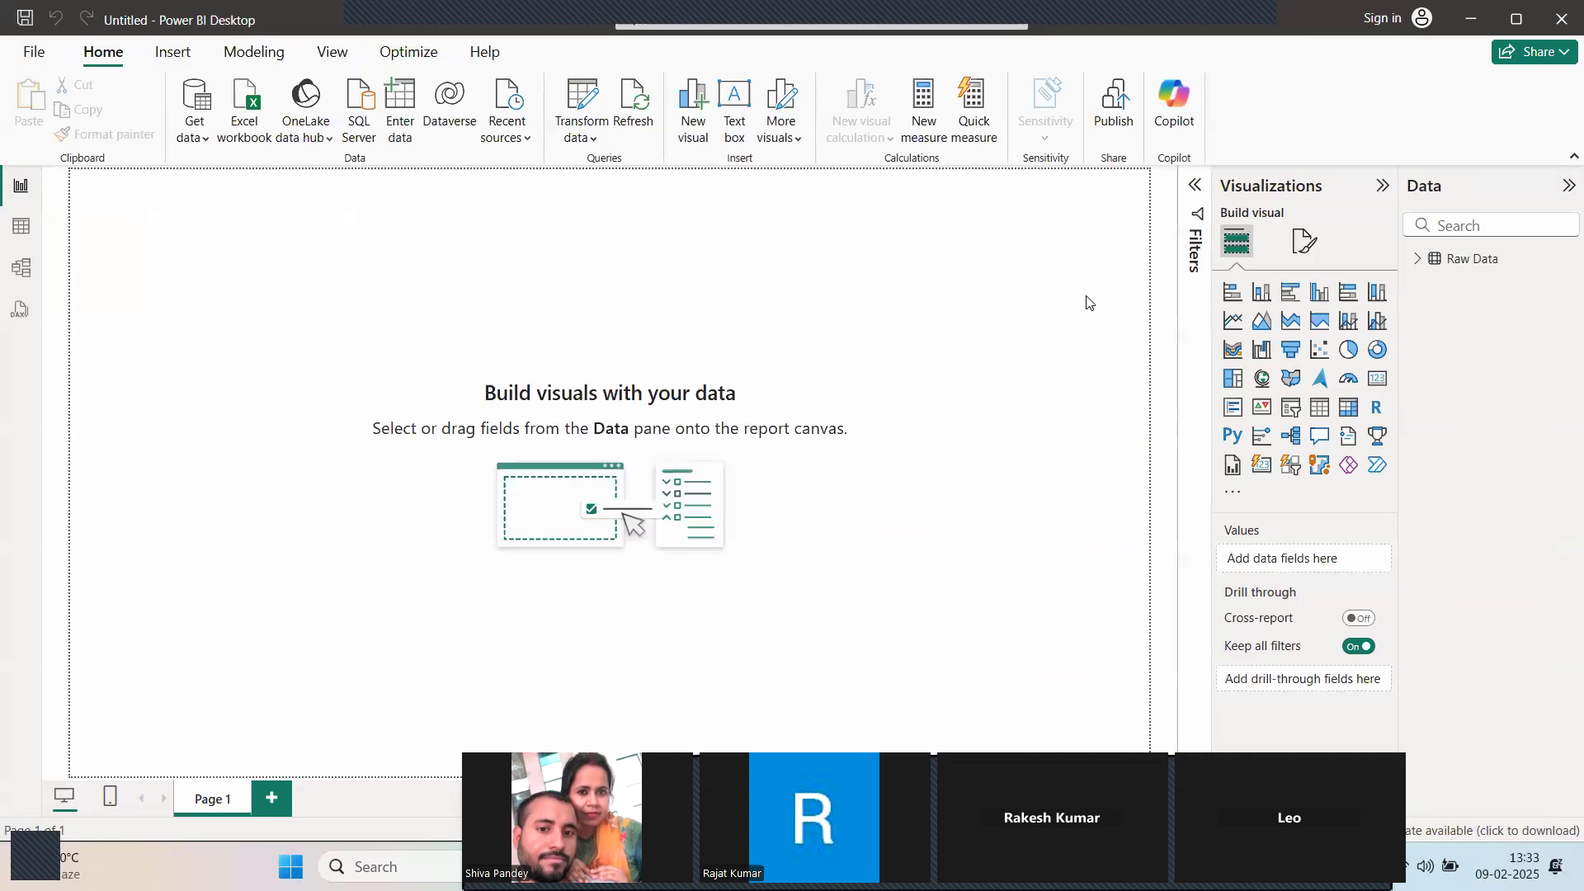
Expand the Raw Data fields and examine the loaded table's rows and column headers.
{"action": "left_click", "coordinate": [1419, 261]}
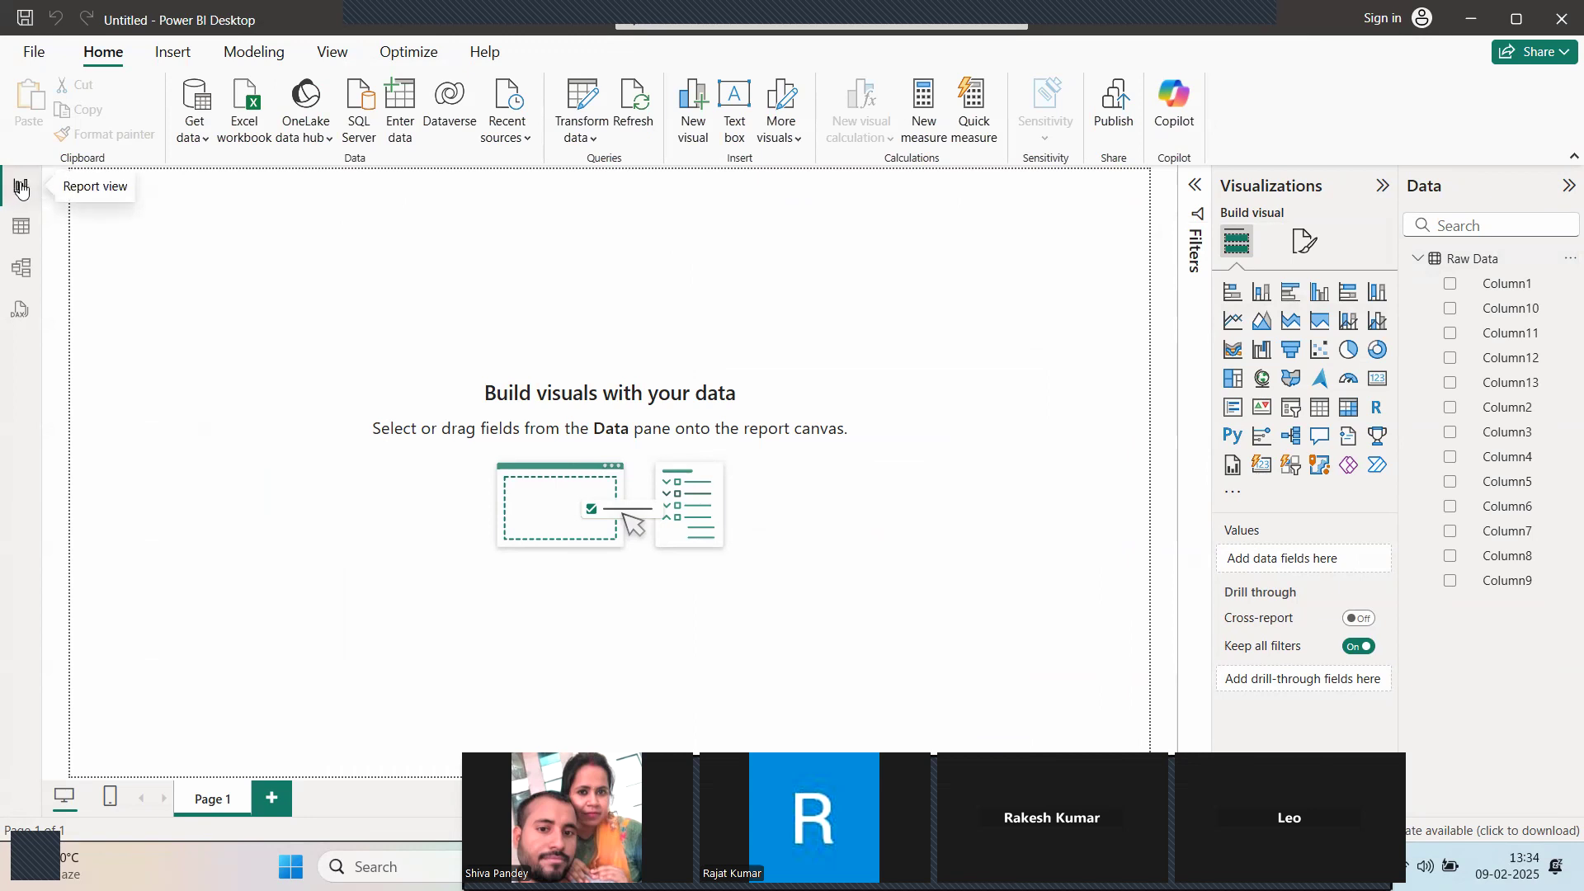
{"action": "left_click", "coordinate": [22, 230]}
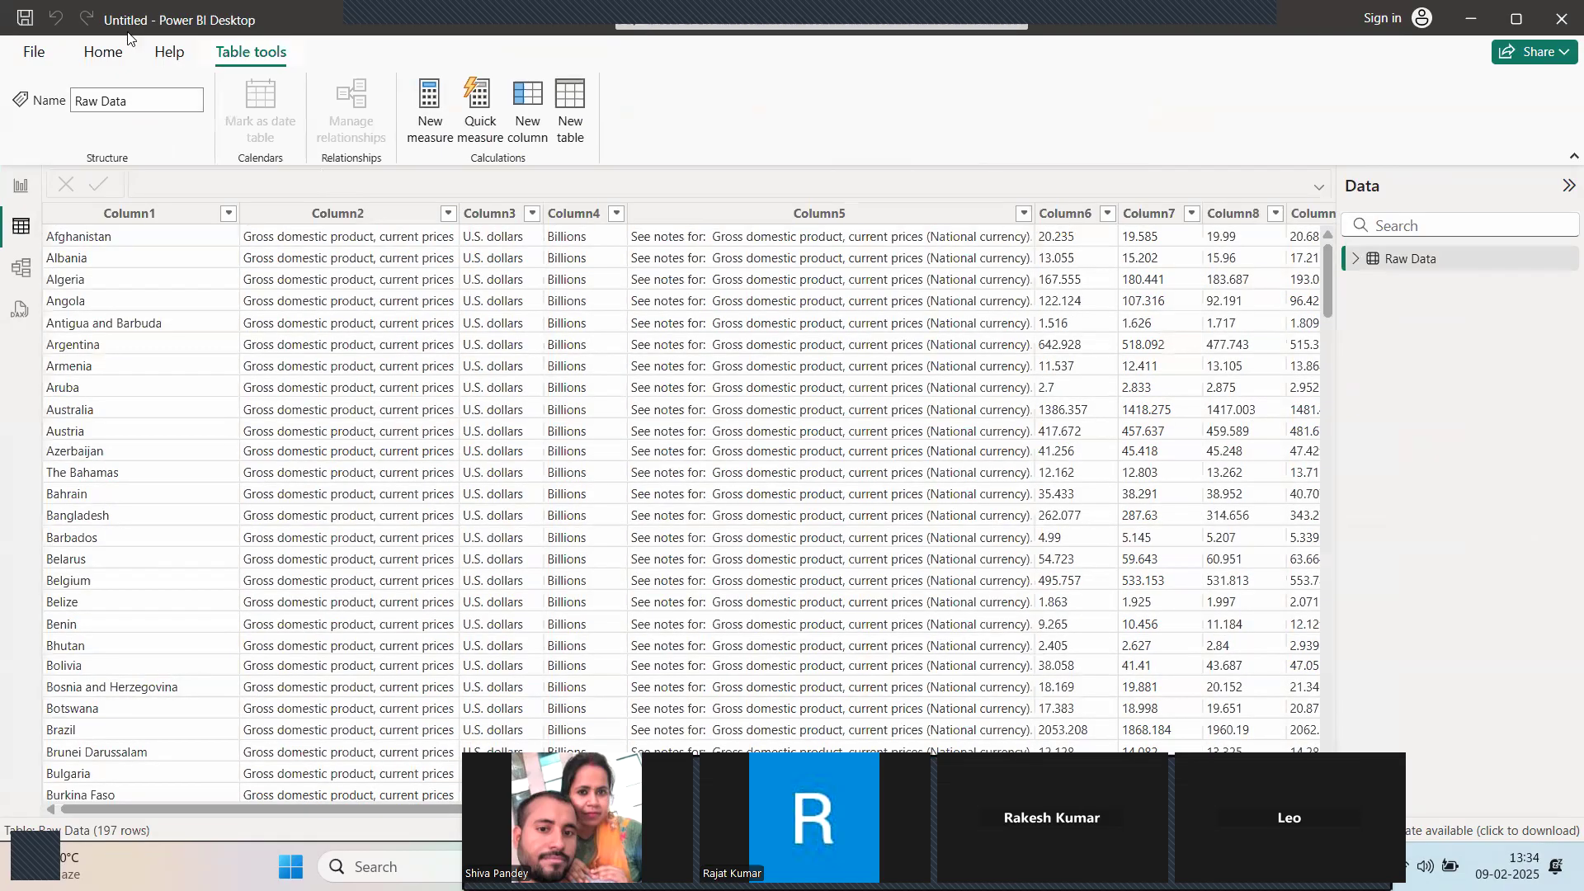
{"action": "left_click", "coordinate": [105, 53]}
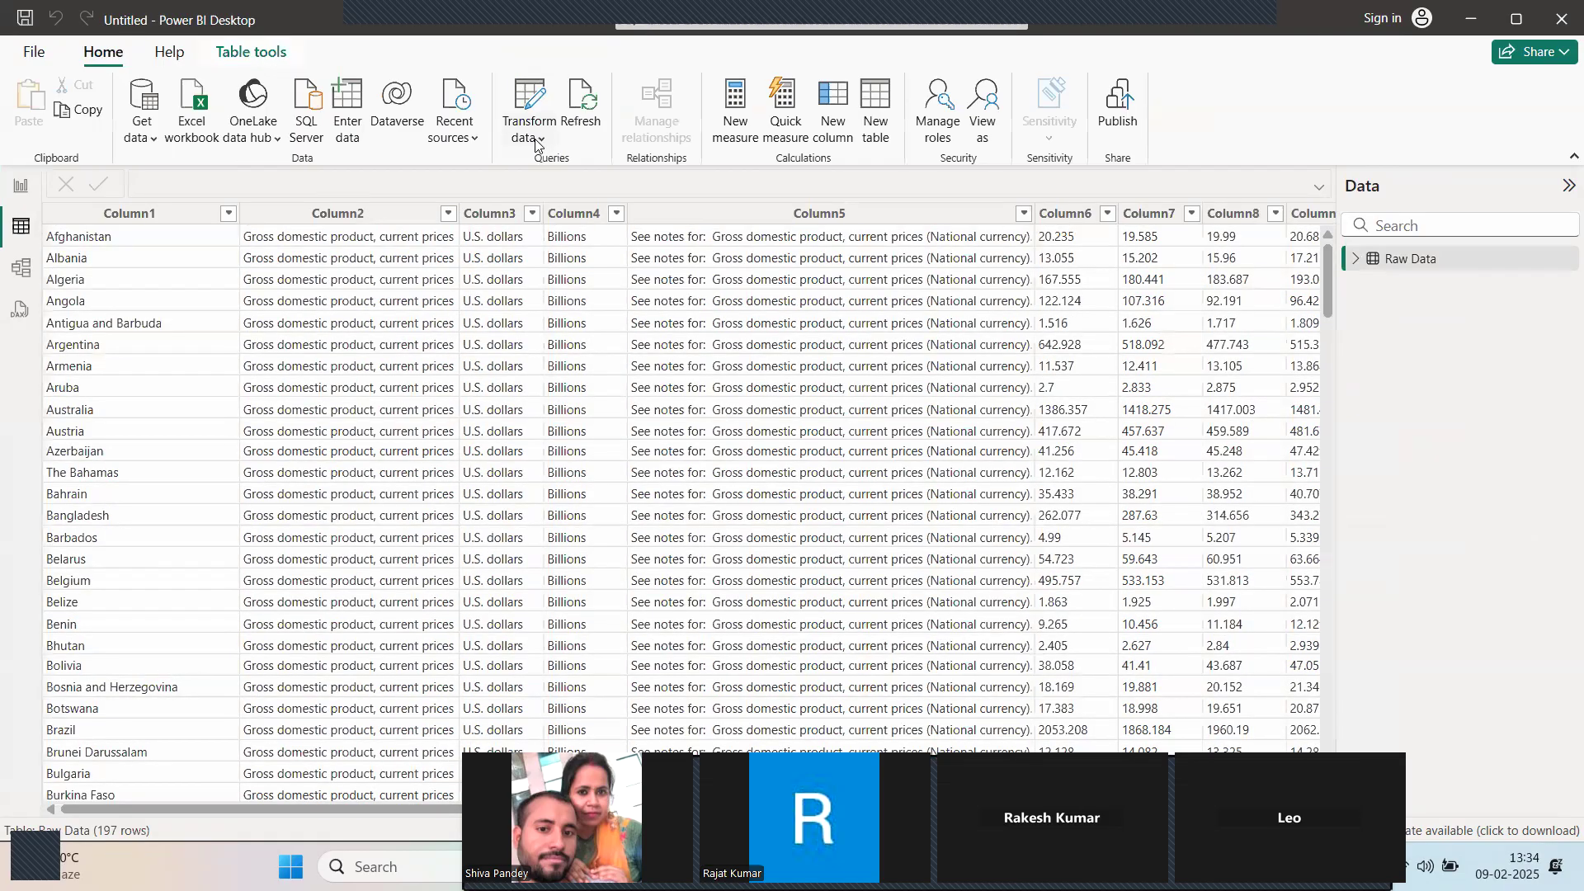
Bring the Raw Data query into Power Query Editor and promote its first row to column headers.
{"action": "left_click", "coordinate": [540, 137]}
{"action": "left_click", "coordinate": [558, 179]}
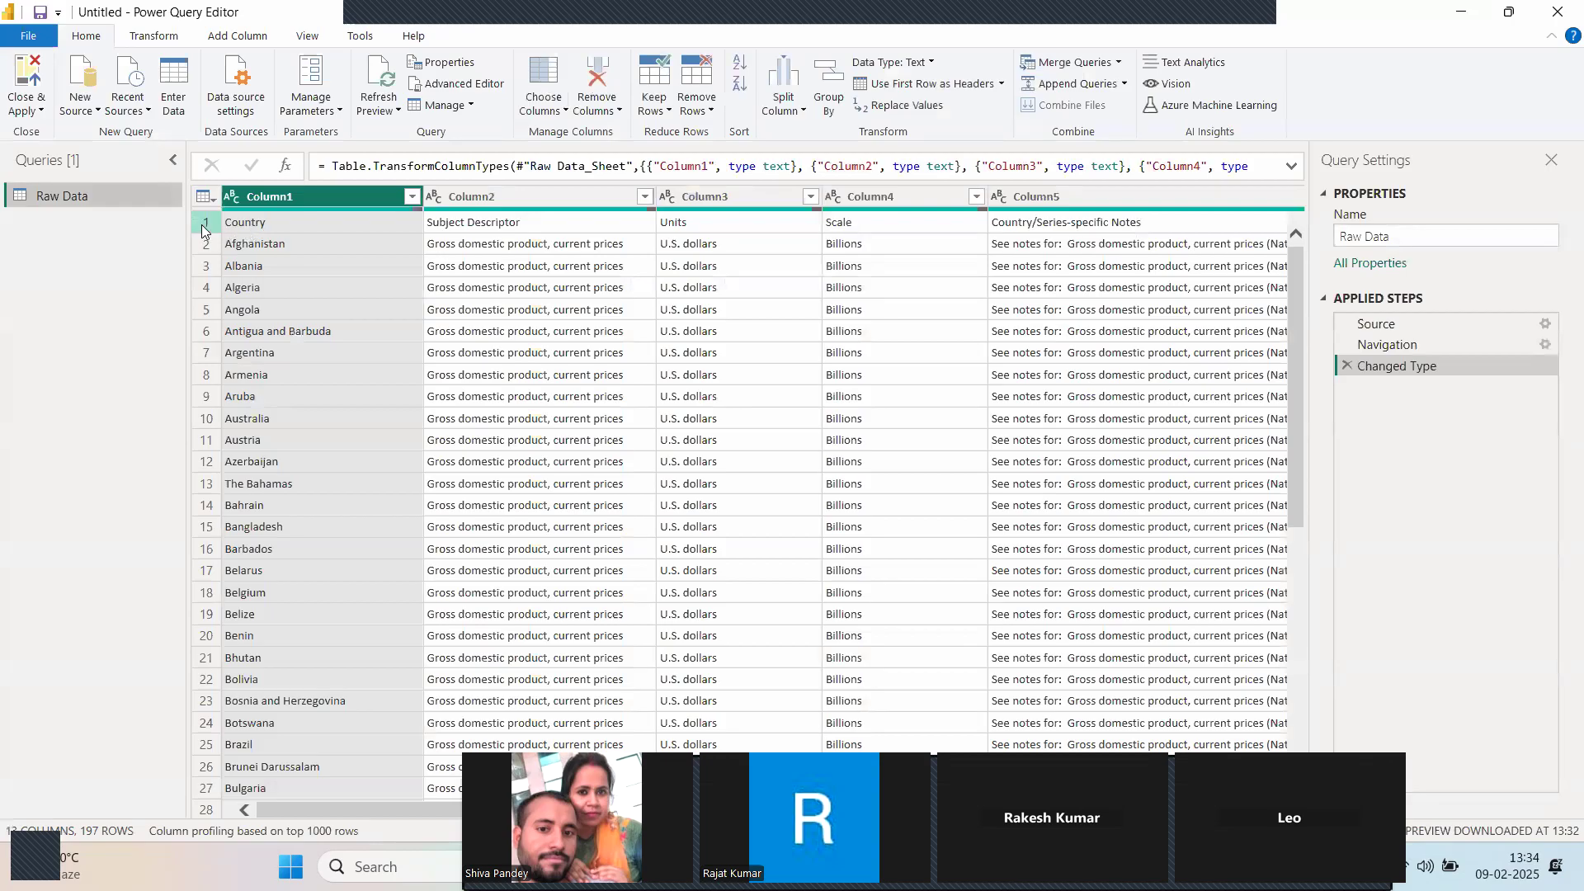
{"action": "left_click", "coordinate": [81, 102]}
{"action": "left_click", "coordinate": [89, 43]}
{"action": "left_click", "coordinate": [162, 35]}
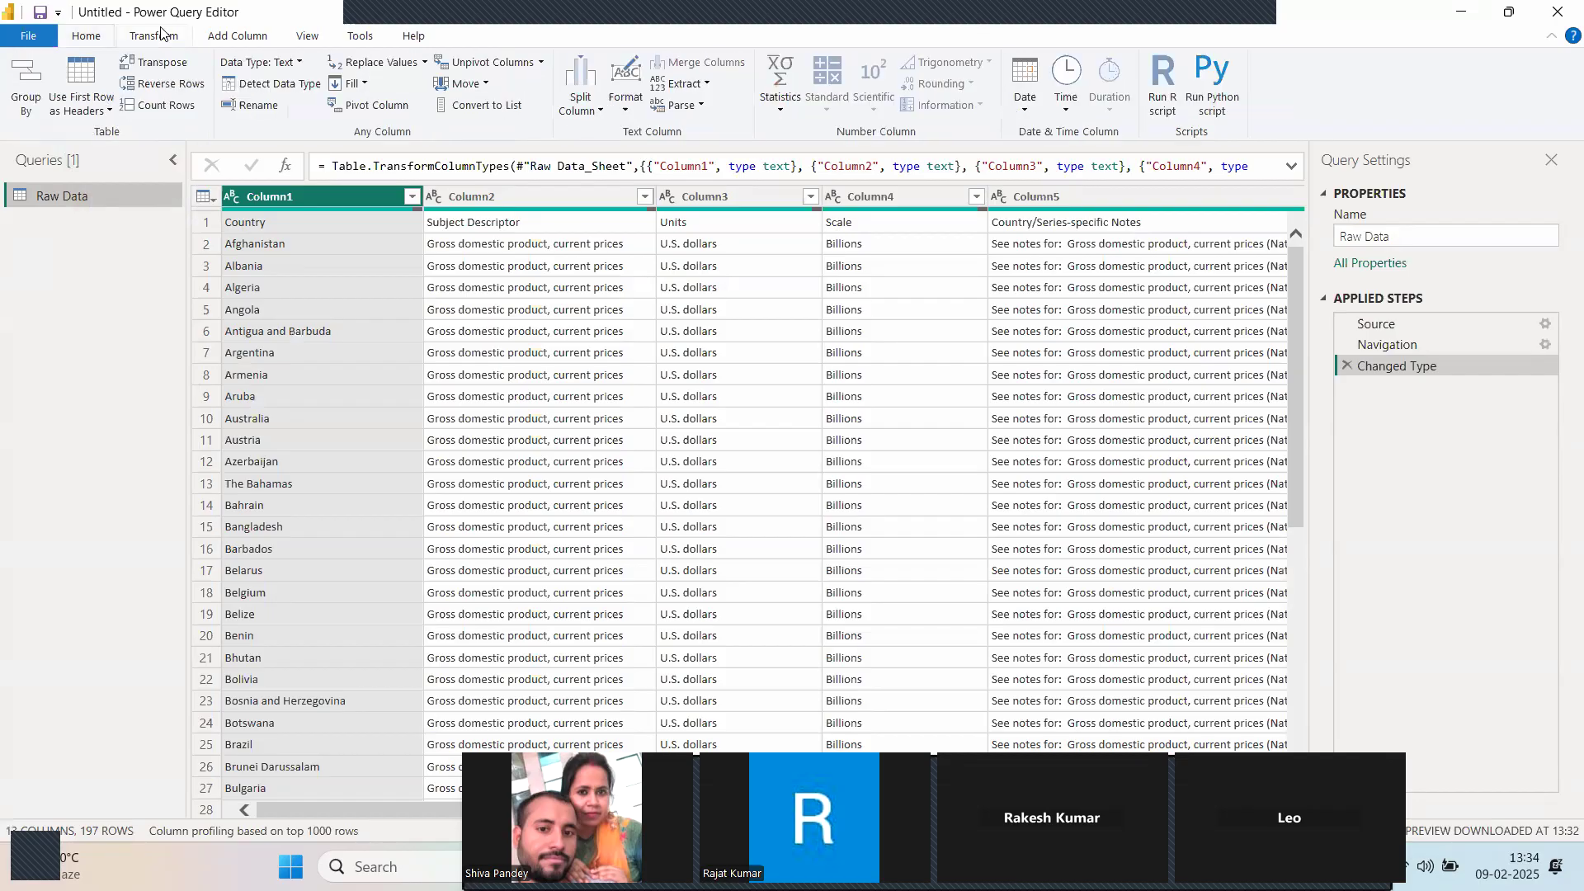
{"action": "left_click", "coordinate": [82, 38]}
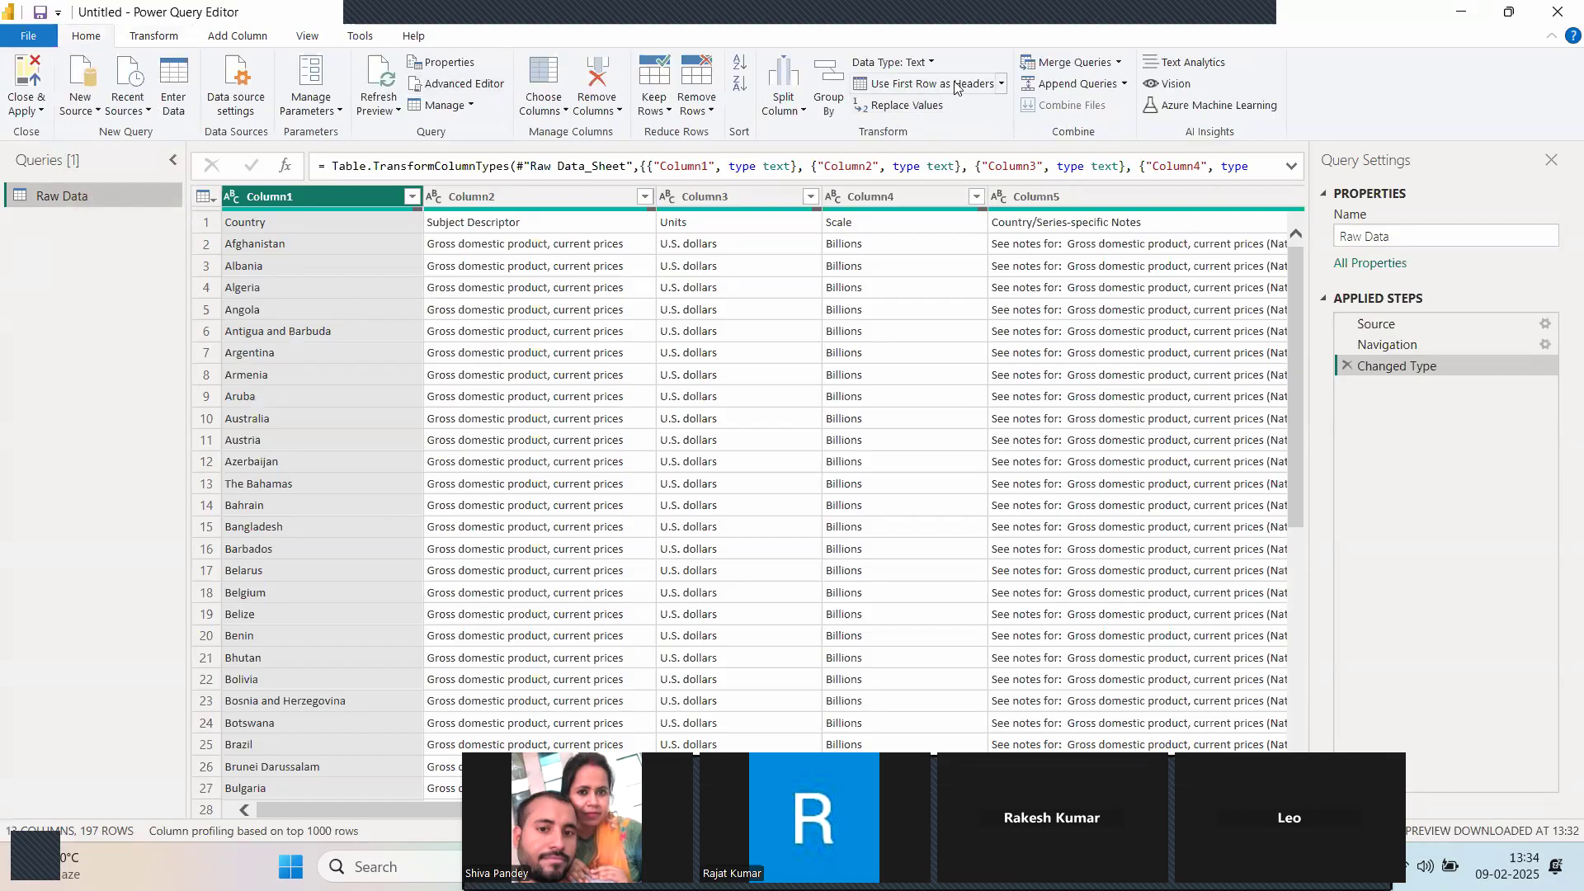
{"action": "left_click", "coordinate": [1002, 85]}
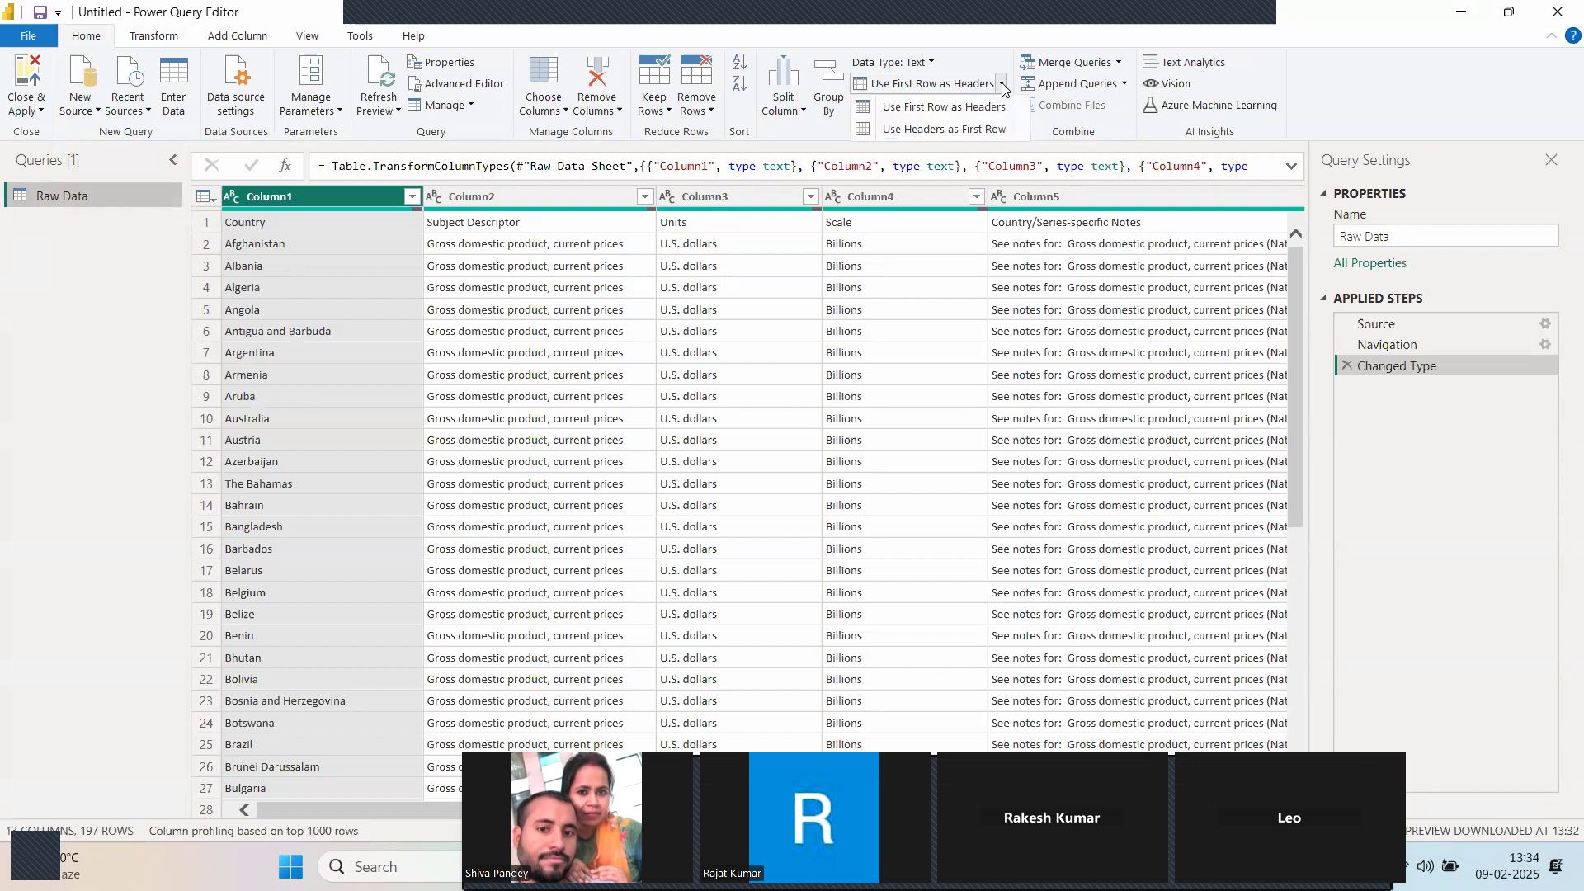
{"action": "left_click", "coordinate": [948, 108]}
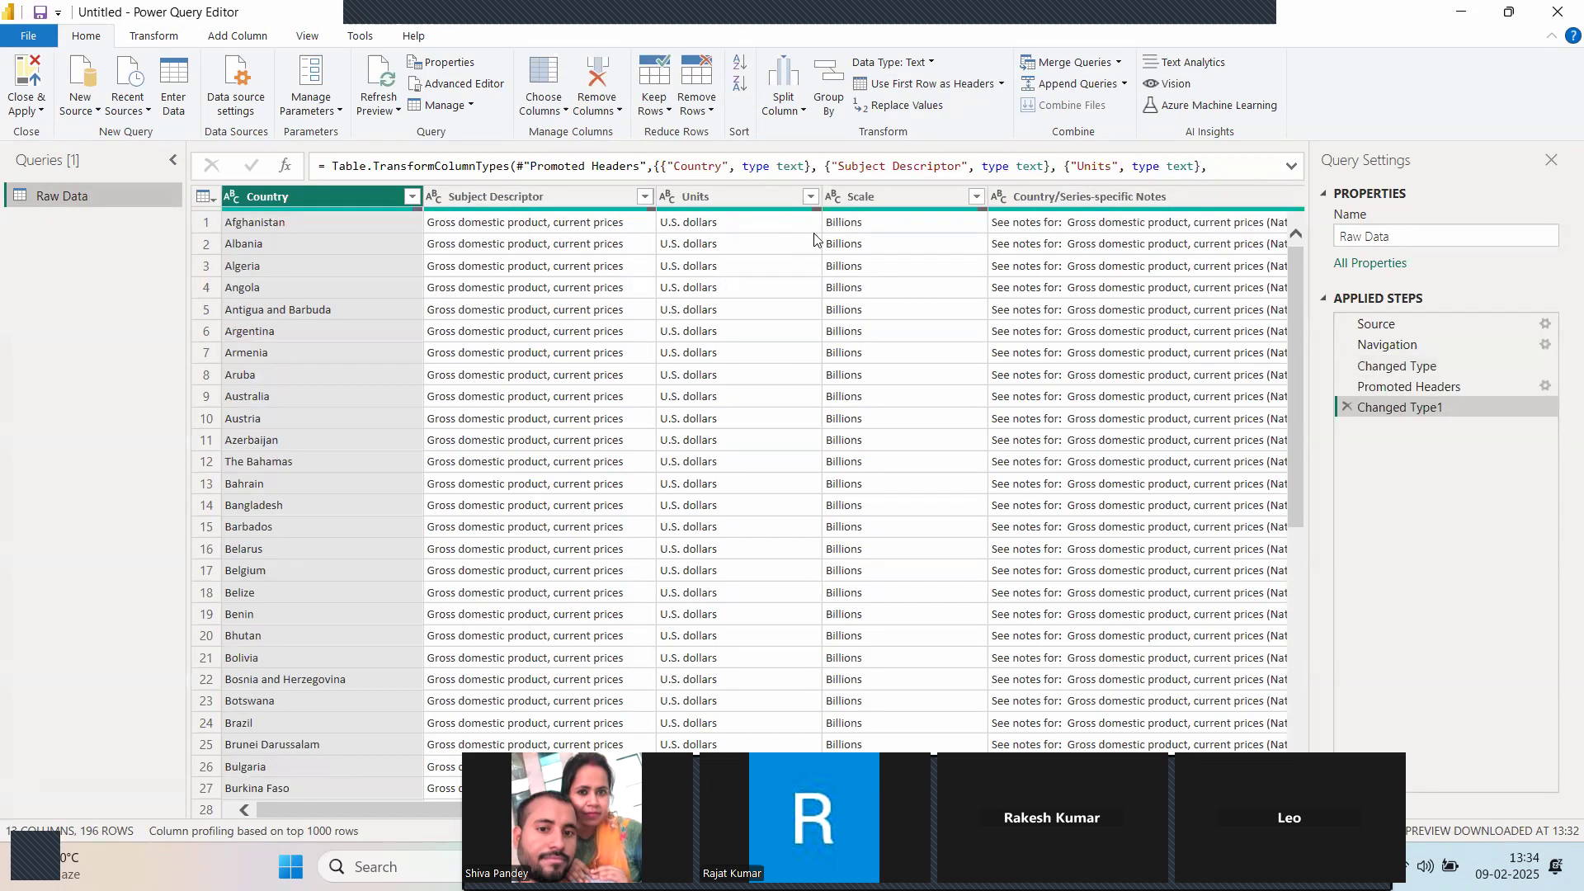
Unpivot the year columns 2017 through 2024 in the Raw Data query into attribute and value columns.
{"action": "scroll", "coordinate": [814, 239], "scroll_direction": "right", "scroll_amount": 6}
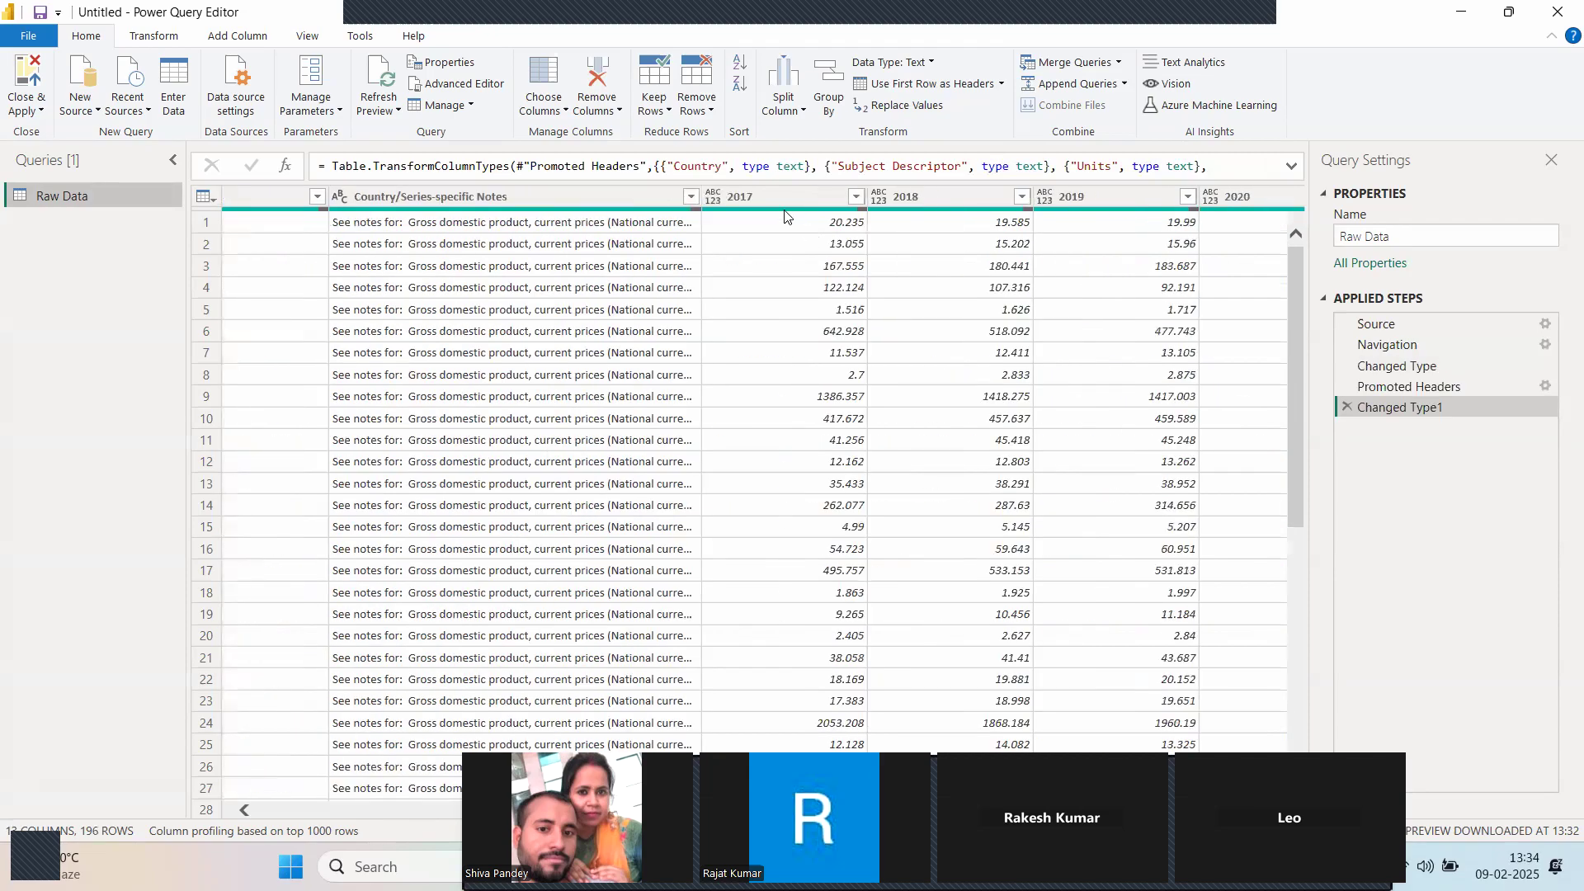
{"action": "left_click", "coordinate": [783, 201]}
{"action": "key", "text": "shift+Right"}
{"action": "key", "text": "shift+Right"}
{"action": "key", "text": "shift+Right"}
{"action": "key", "text": "shift+Right"}
{"action": "key", "text": "shift+Right"}
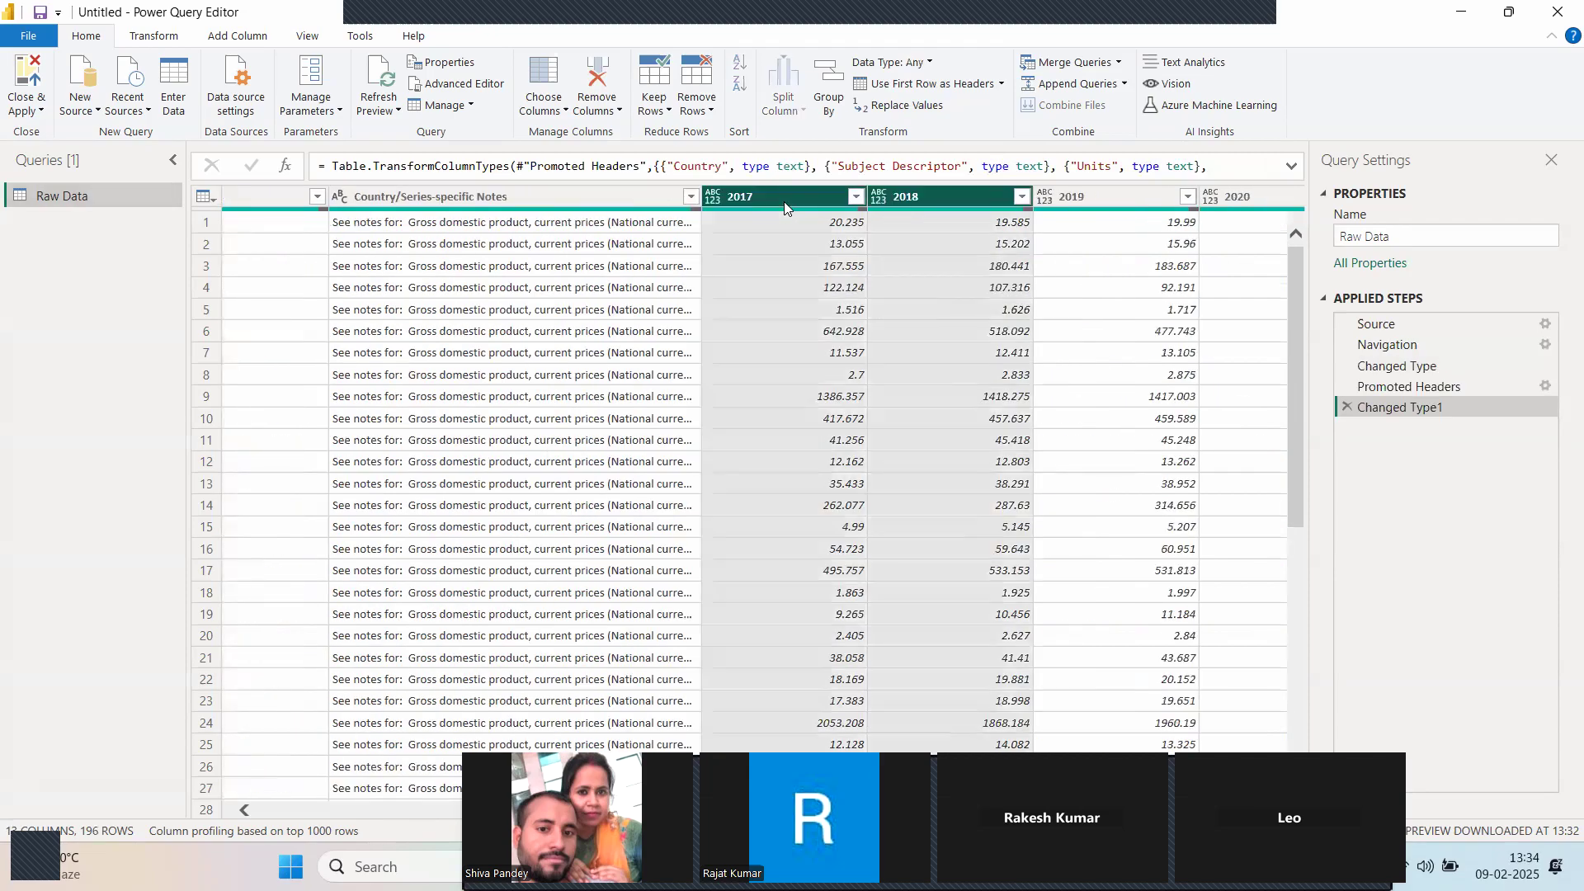
{"action": "key", "text": "shift+Right"}
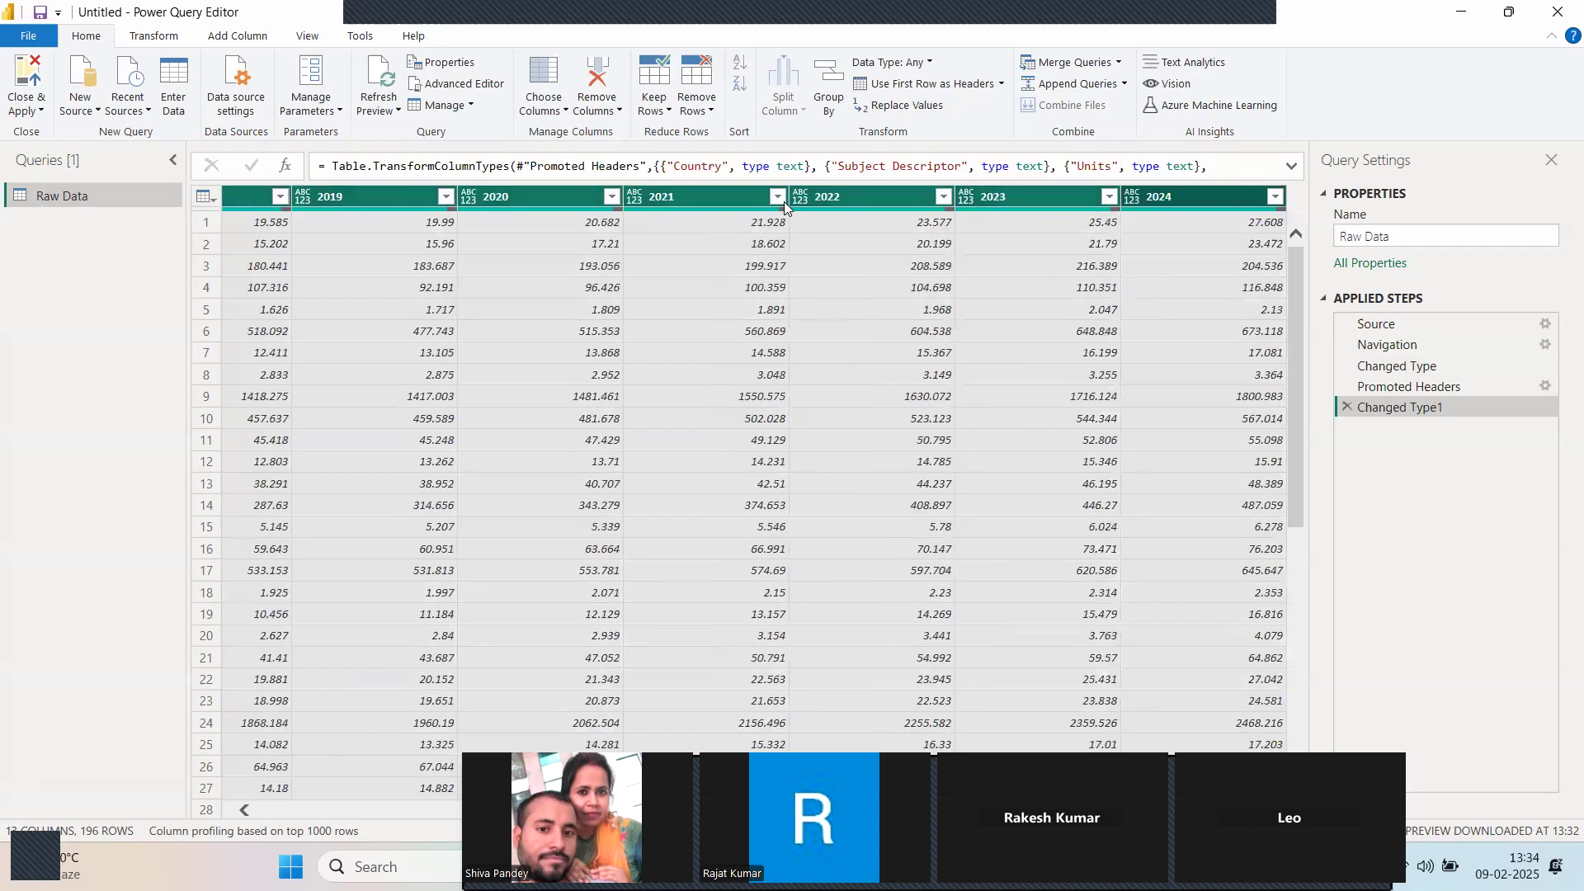
{"action": "left_click", "coordinate": [132, 40]}
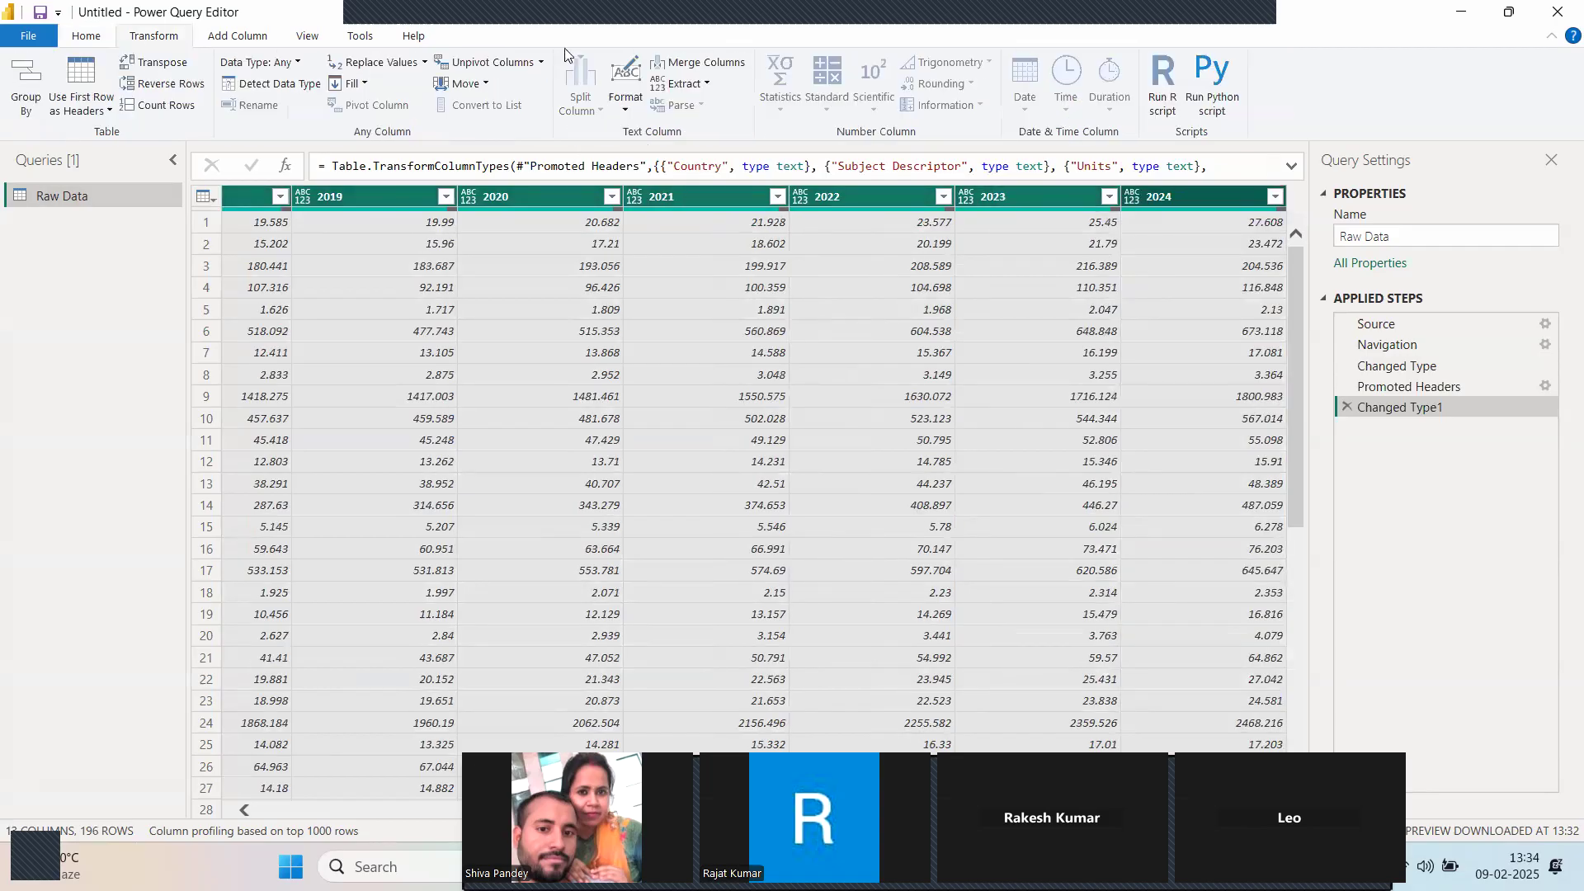
{"action": "left_click", "coordinate": [493, 63]}
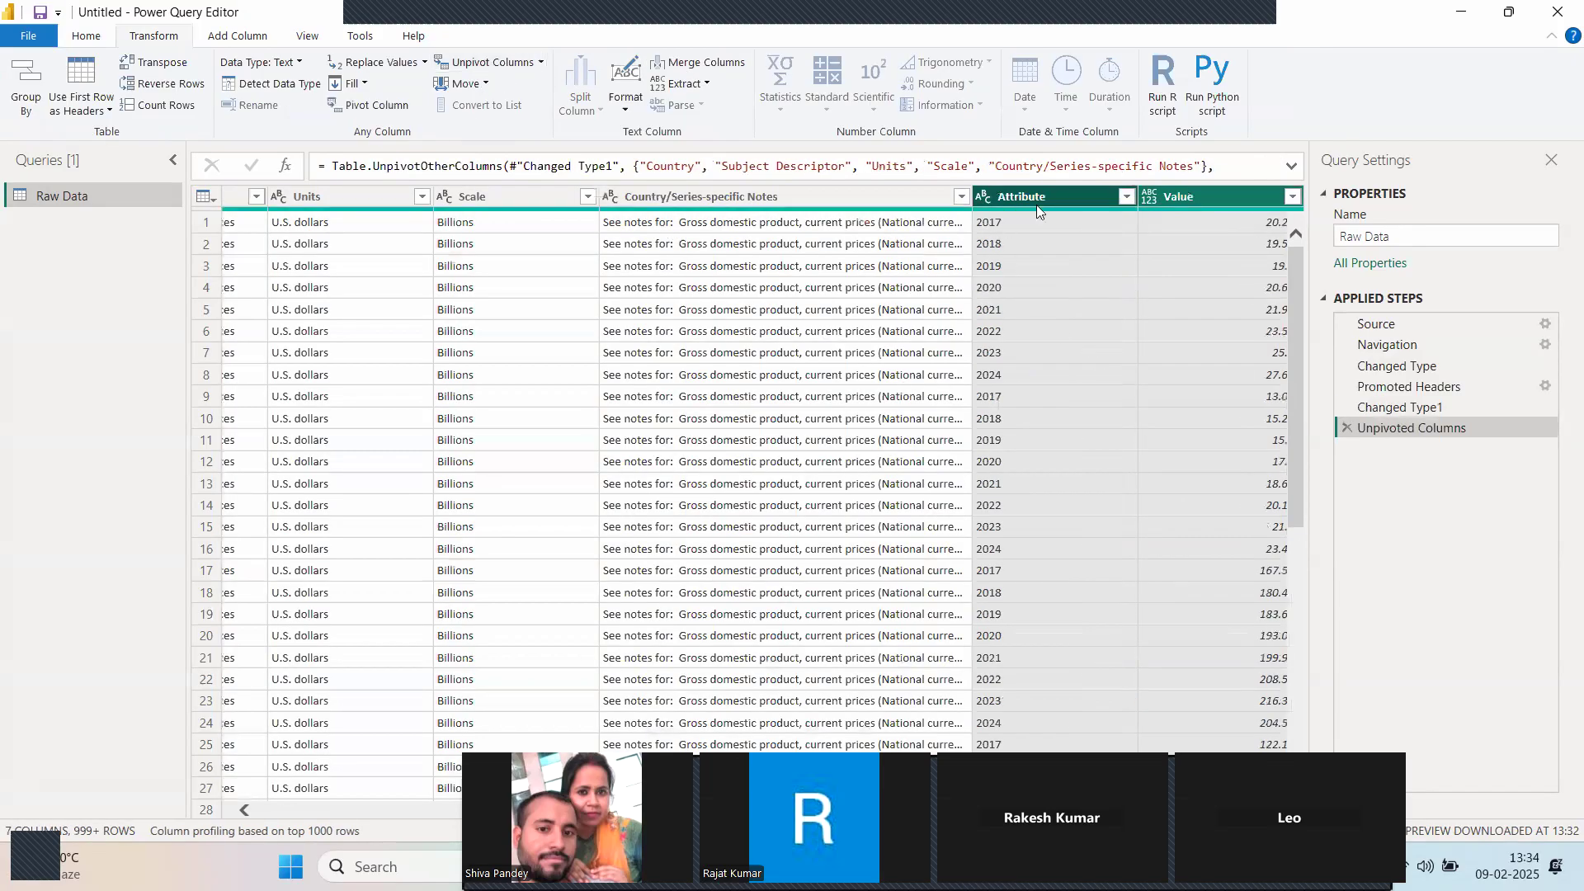
Rename the Attribute column to Years and the Value column to Total Hours.
{"action": "left_click", "coordinate": [1051, 198]}
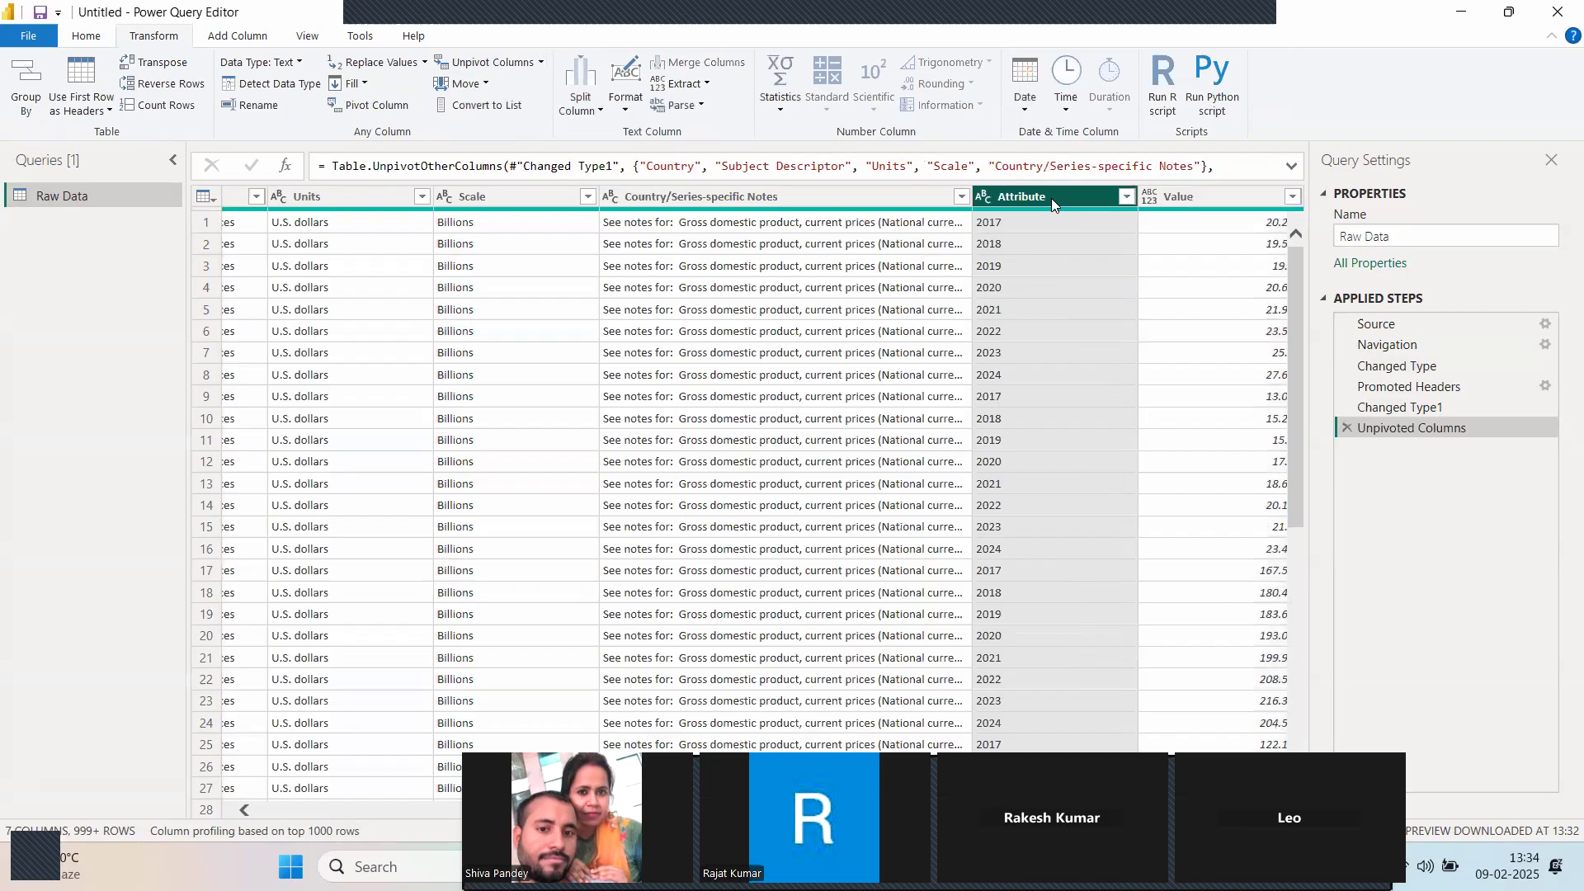
{"action": "double_click", "coordinate": [1051, 198]}
{"action": "key", "text": "BackSpace"}
{"action": "type", "text": "Year"}
{"action": "key", "text": "Return"}
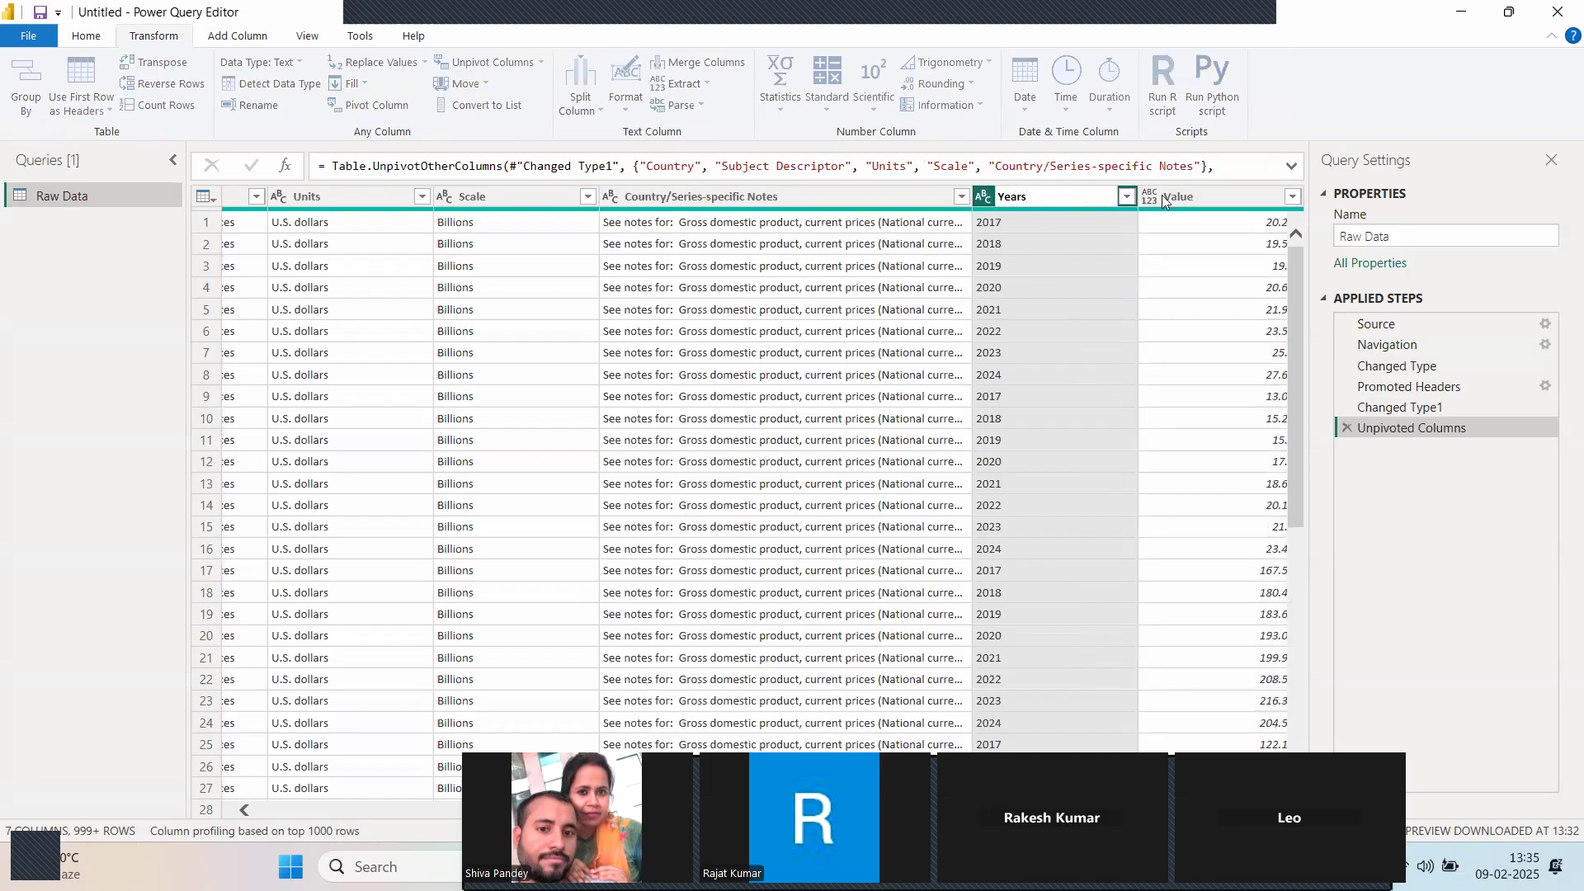
{"action": "double_click", "coordinate": [1210, 196]}
{"action": "type", "text": "Total Hours"}
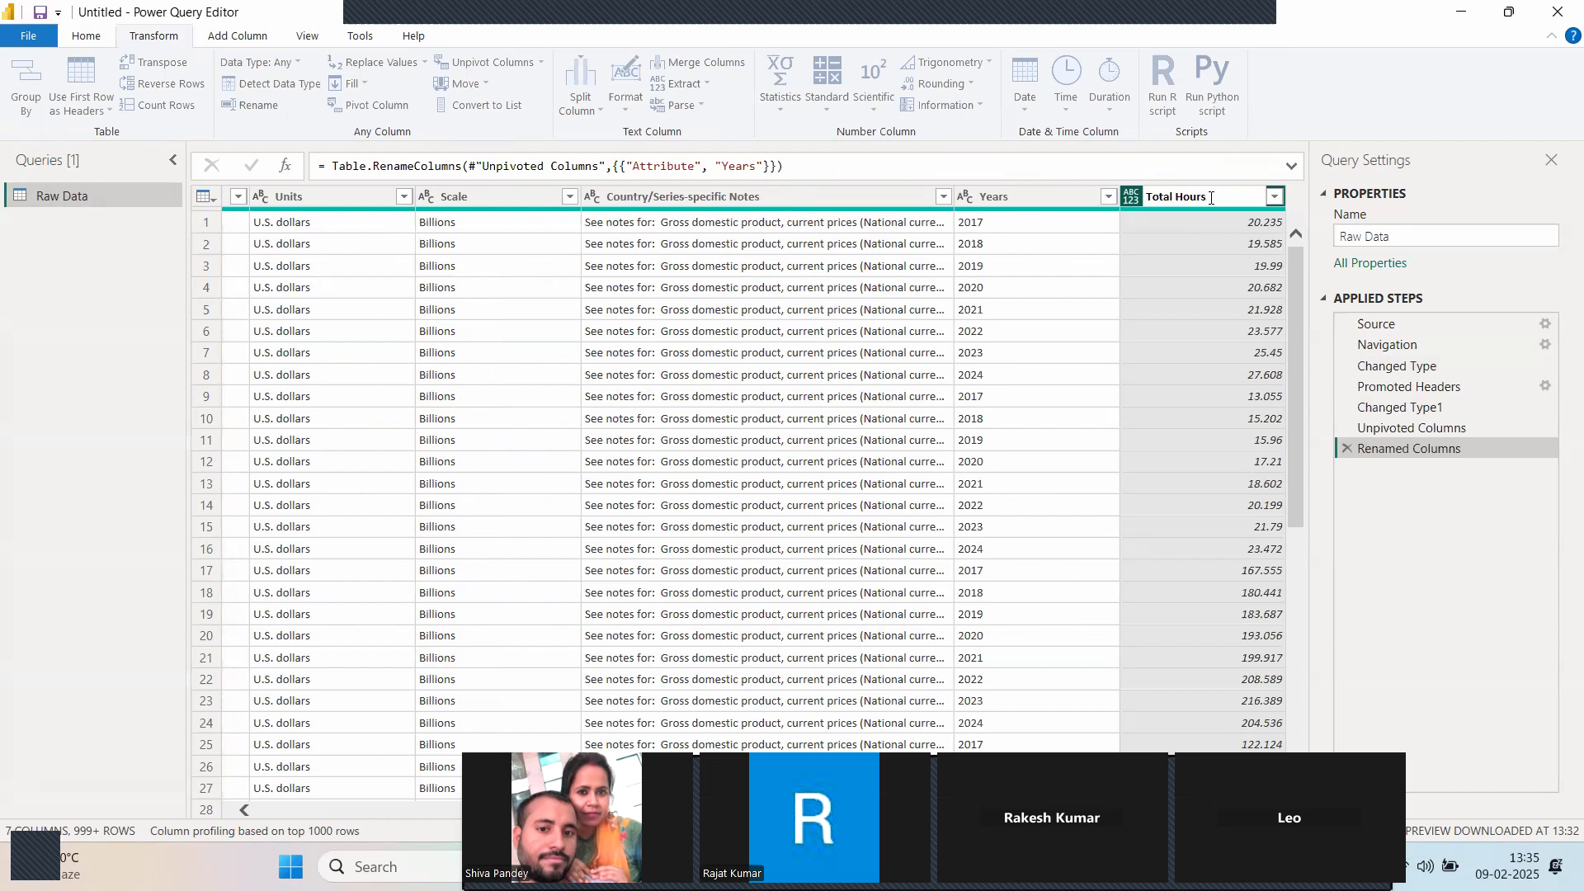
{"action": "key", "text": "Return"}
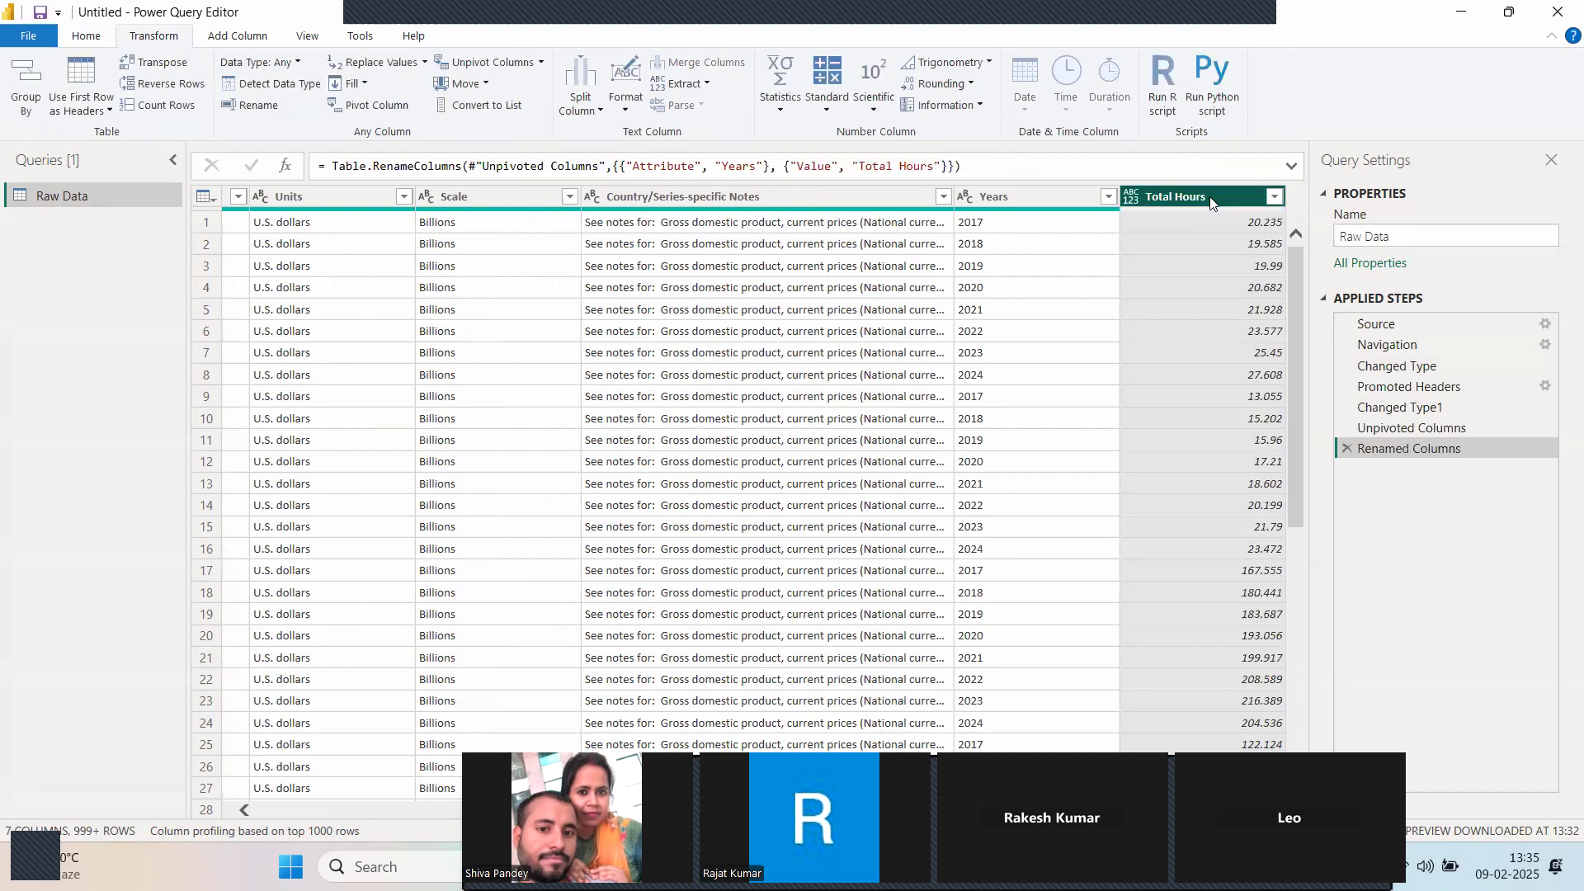
Set the data type of both the Years and Total Hours columns to Decimal Number.
{"action": "left_click", "coordinate": [965, 199]}
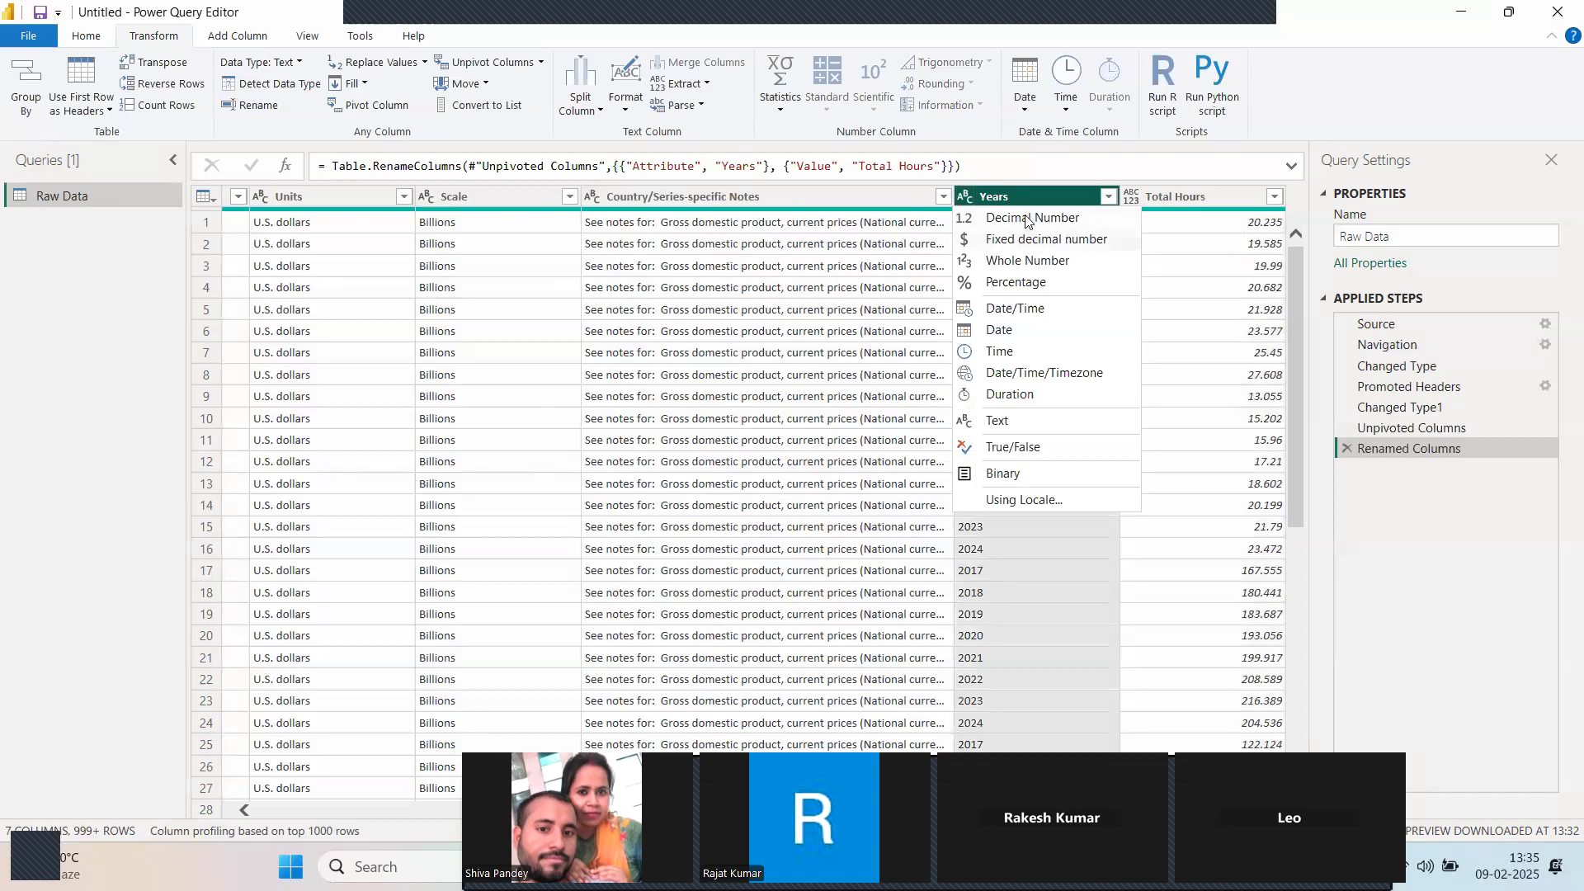
{"action": "left_click", "coordinate": [1028, 218]}
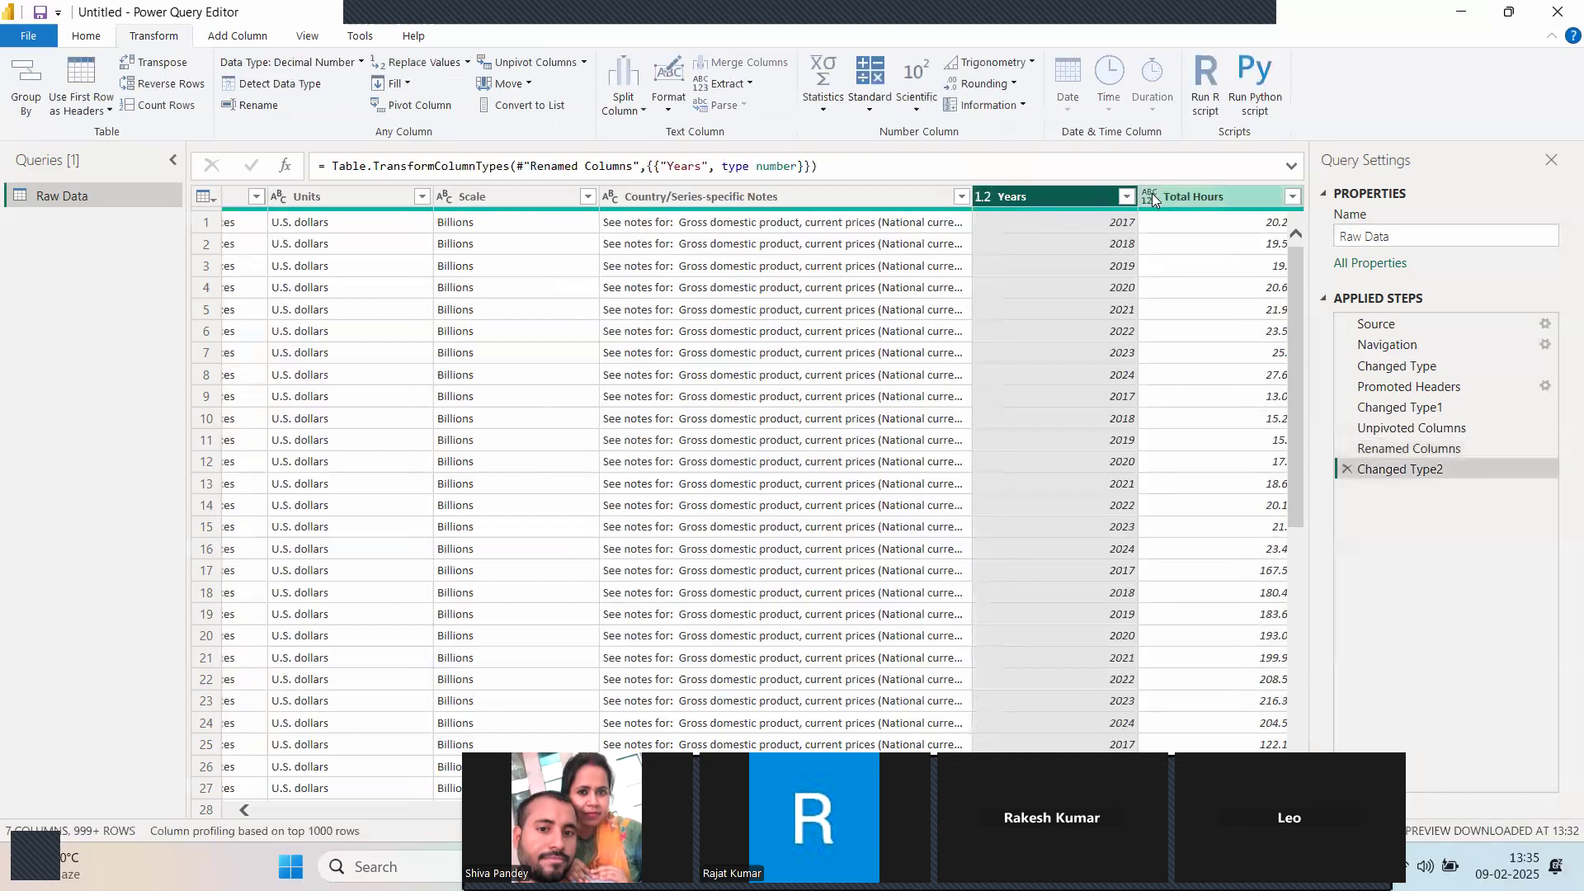
{"action": "left_click", "coordinate": [1152, 197]}
{"action": "left_click", "coordinate": [1131, 197]}
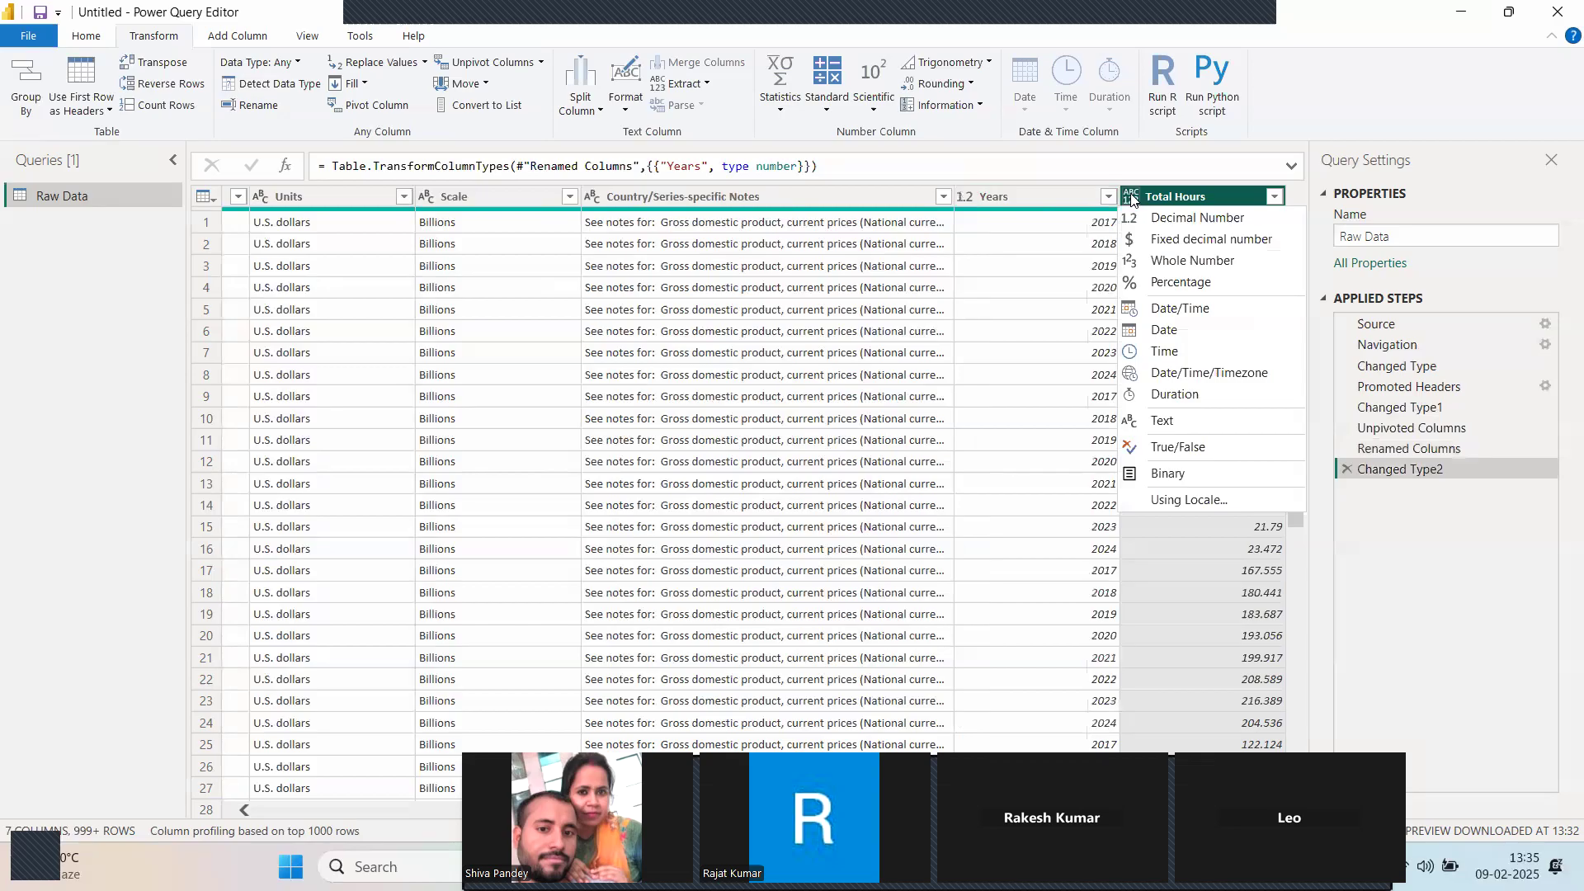
{"action": "left_click", "coordinate": [1190, 218]}
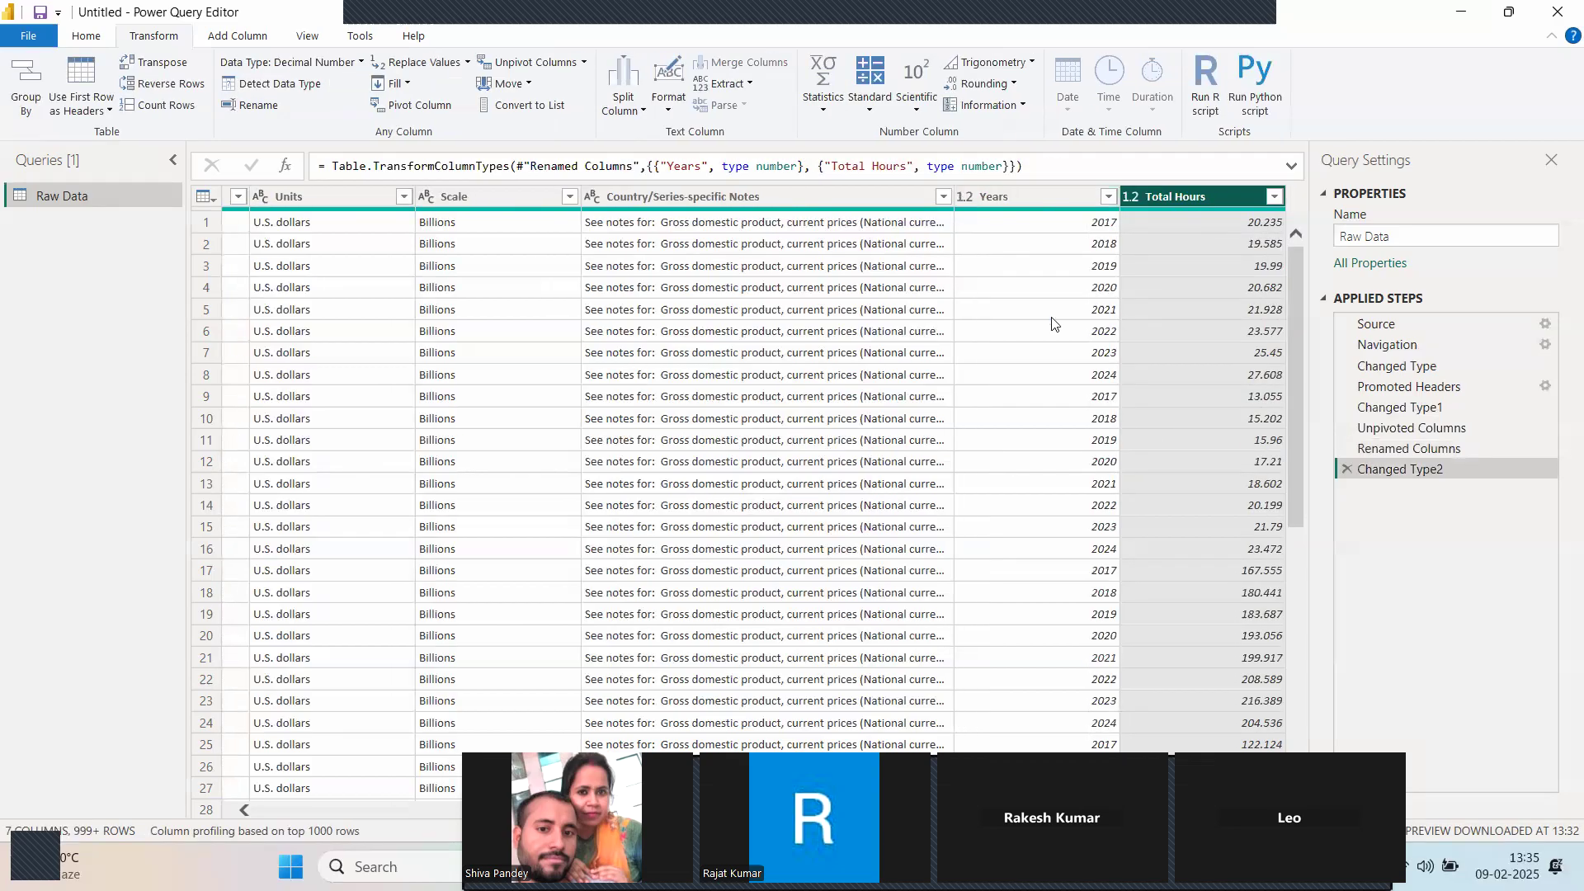
Check the reshaped columns, apply the query changes to the report and dismiss the load summary.
{"action": "scroll", "coordinate": [1052, 321], "scroll_direction": "left", "scroll_amount": 5}
{"action": "scroll", "coordinate": [1051, 321], "scroll_direction": "right", "scroll_amount": 5}
{"action": "scroll", "coordinate": [870, 309], "scroll_direction": "left", "scroll_amount": 2}
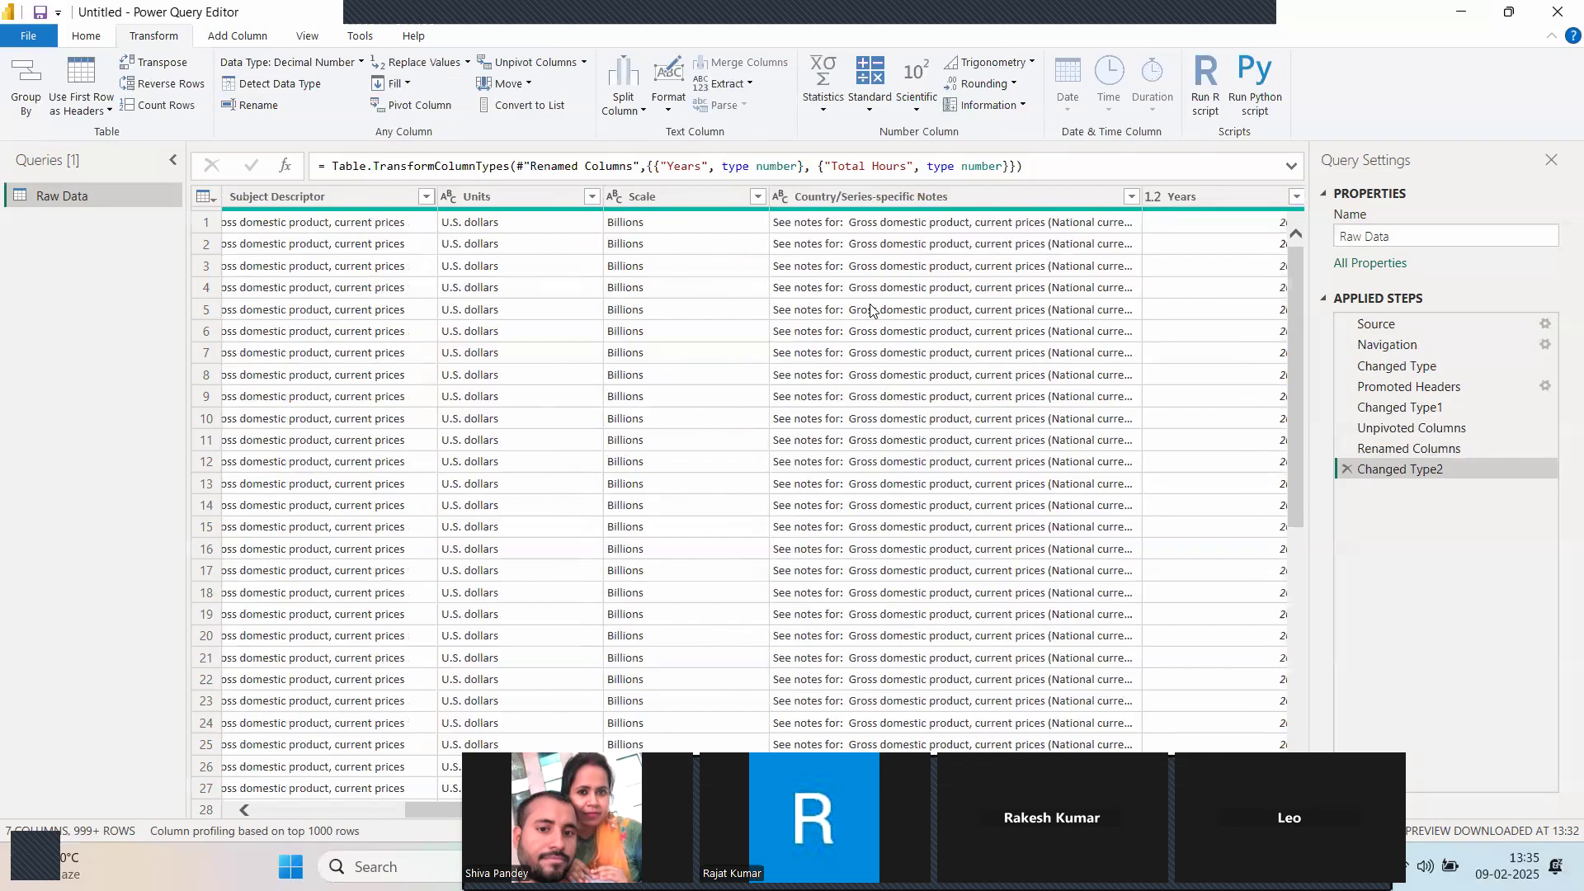
{"action": "left_click", "coordinate": [88, 36]}
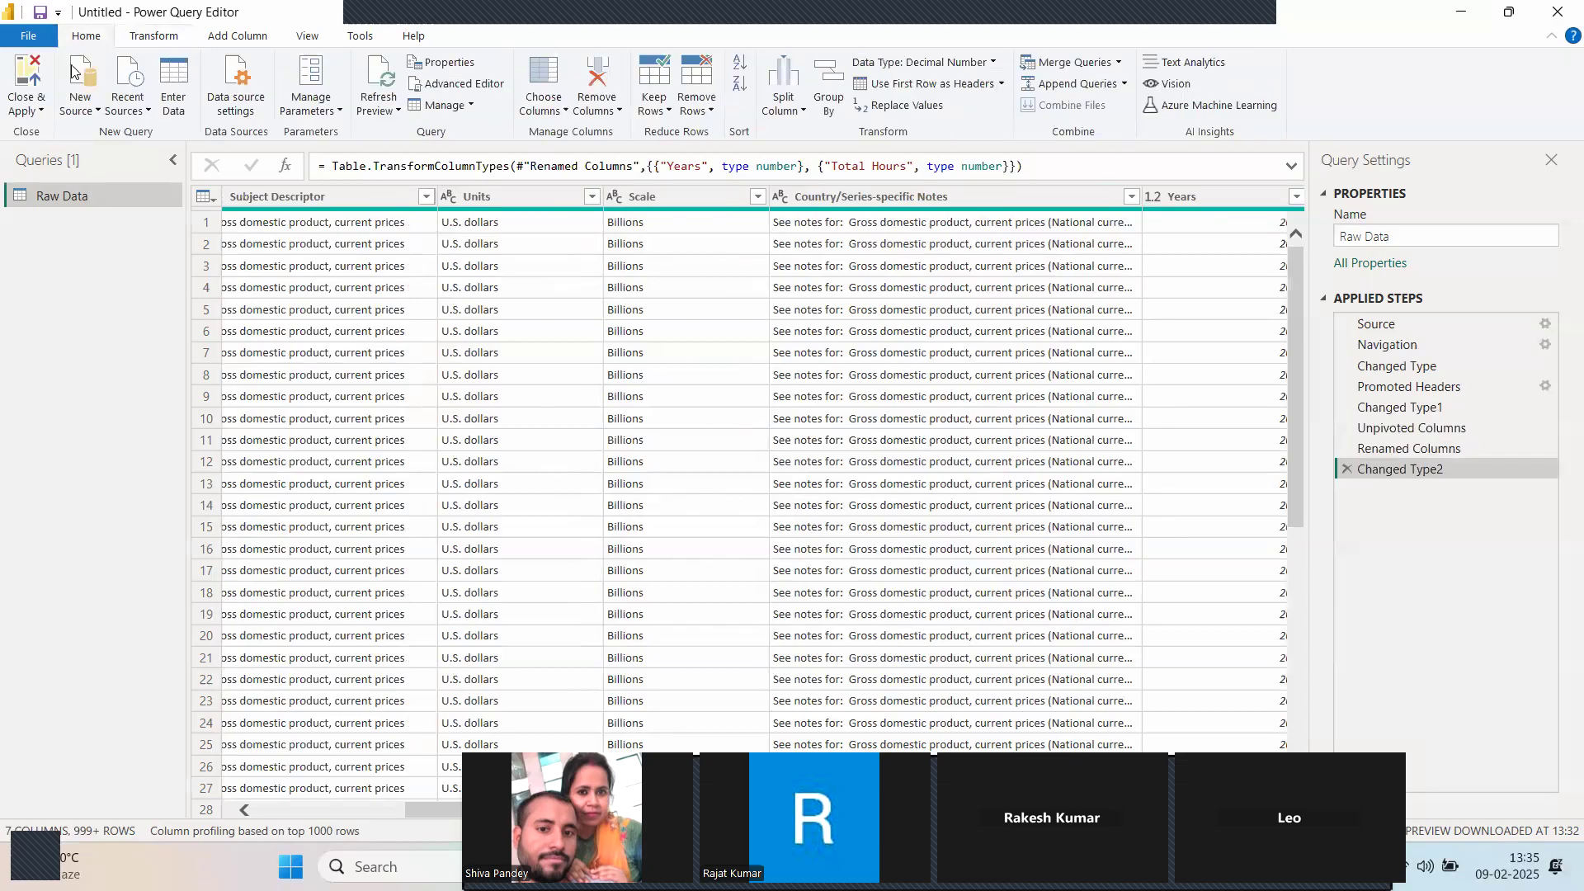
{"action": "left_click", "coordinate": [39, 112]}
{"action": "left_click", "coordinate": [55, 131]}
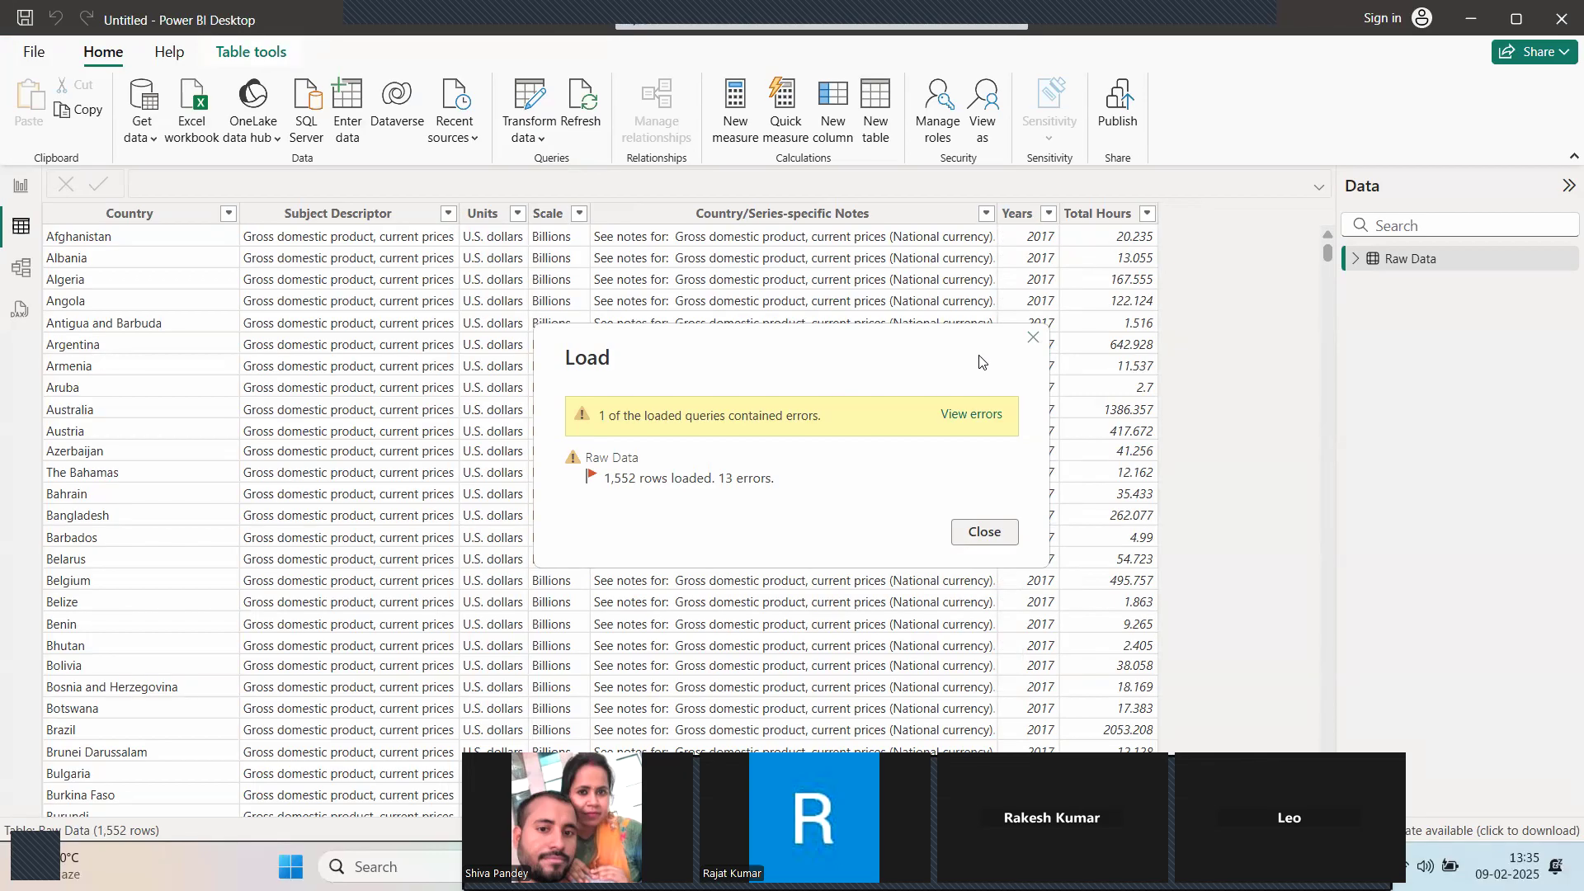
{"action": "left_click", "coordinate": [1036, 339]}
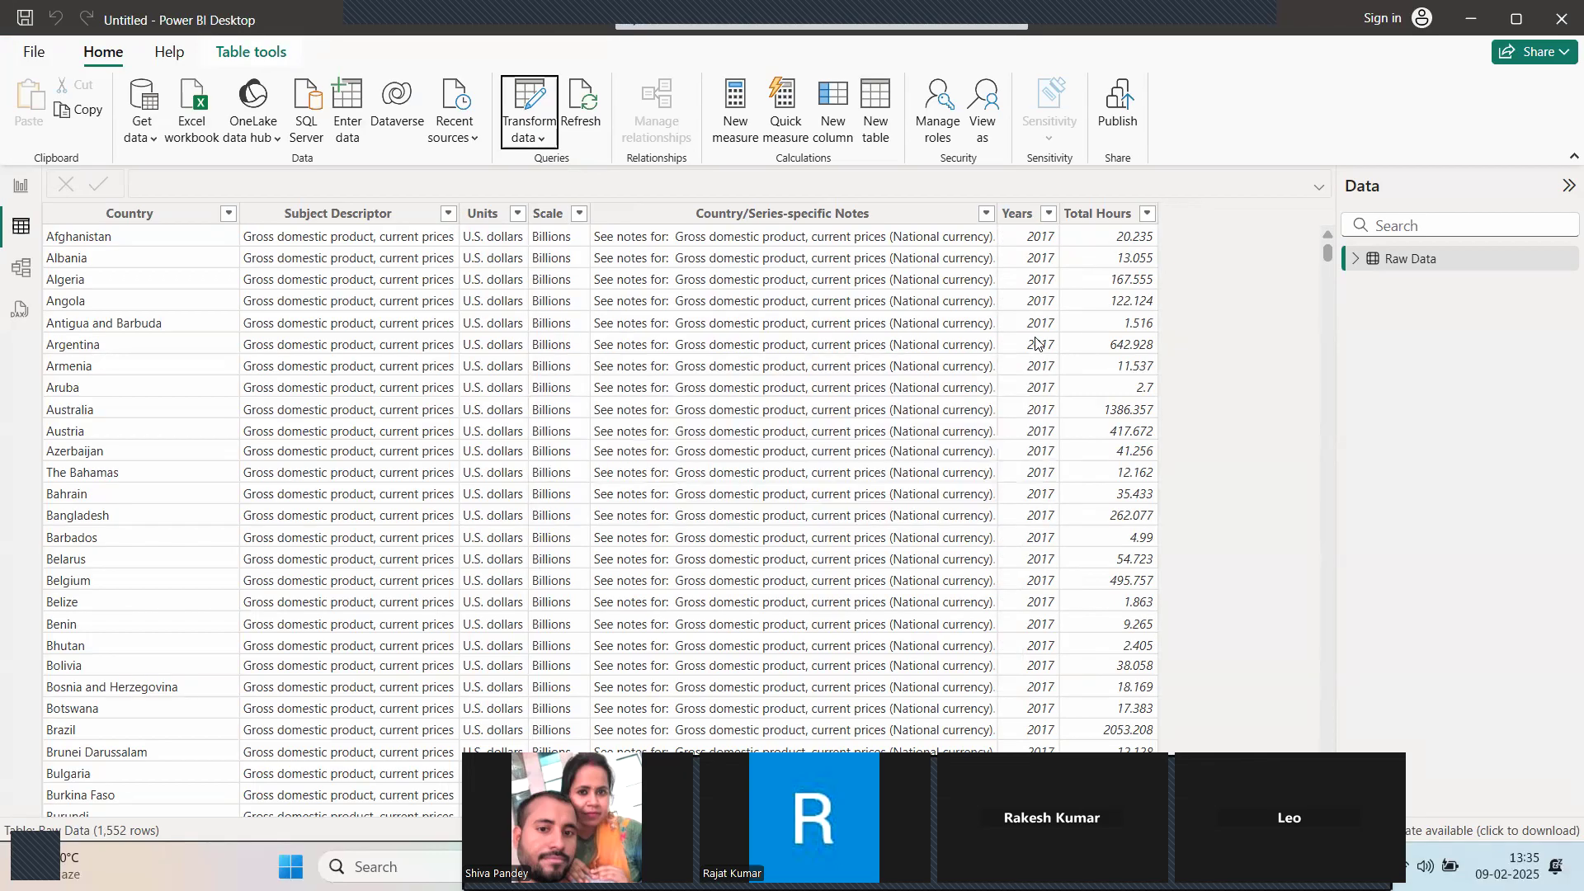
Set the data category of the Country column in the Raw Data table to County.
{"action": "left_click", "coordinate": [139, 216]}
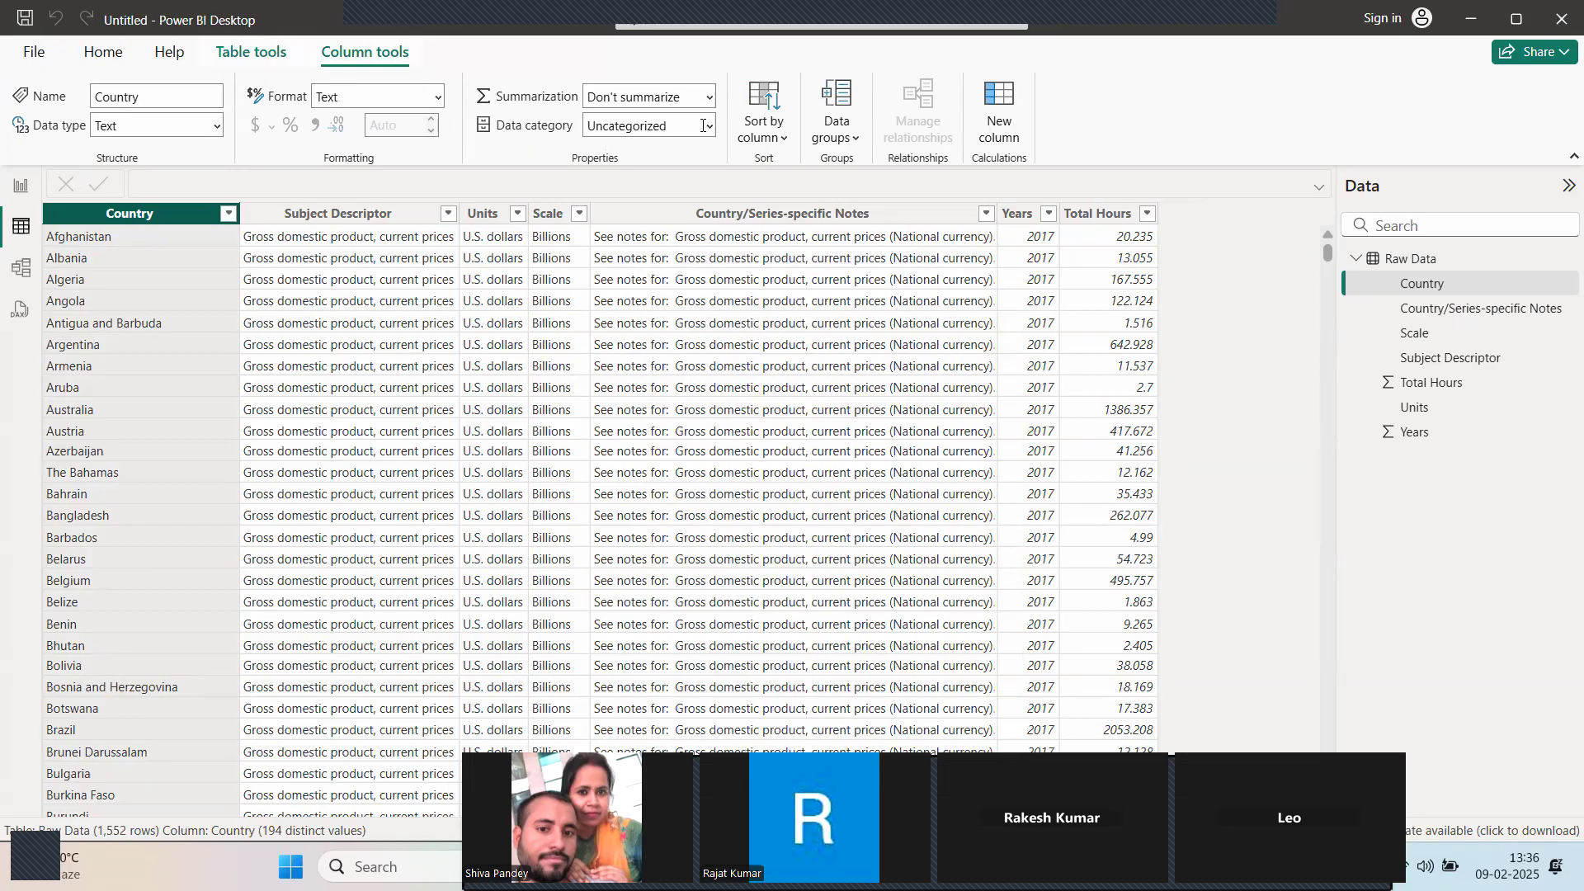
{"action": "left_click", "coordinate": [710, 128]}
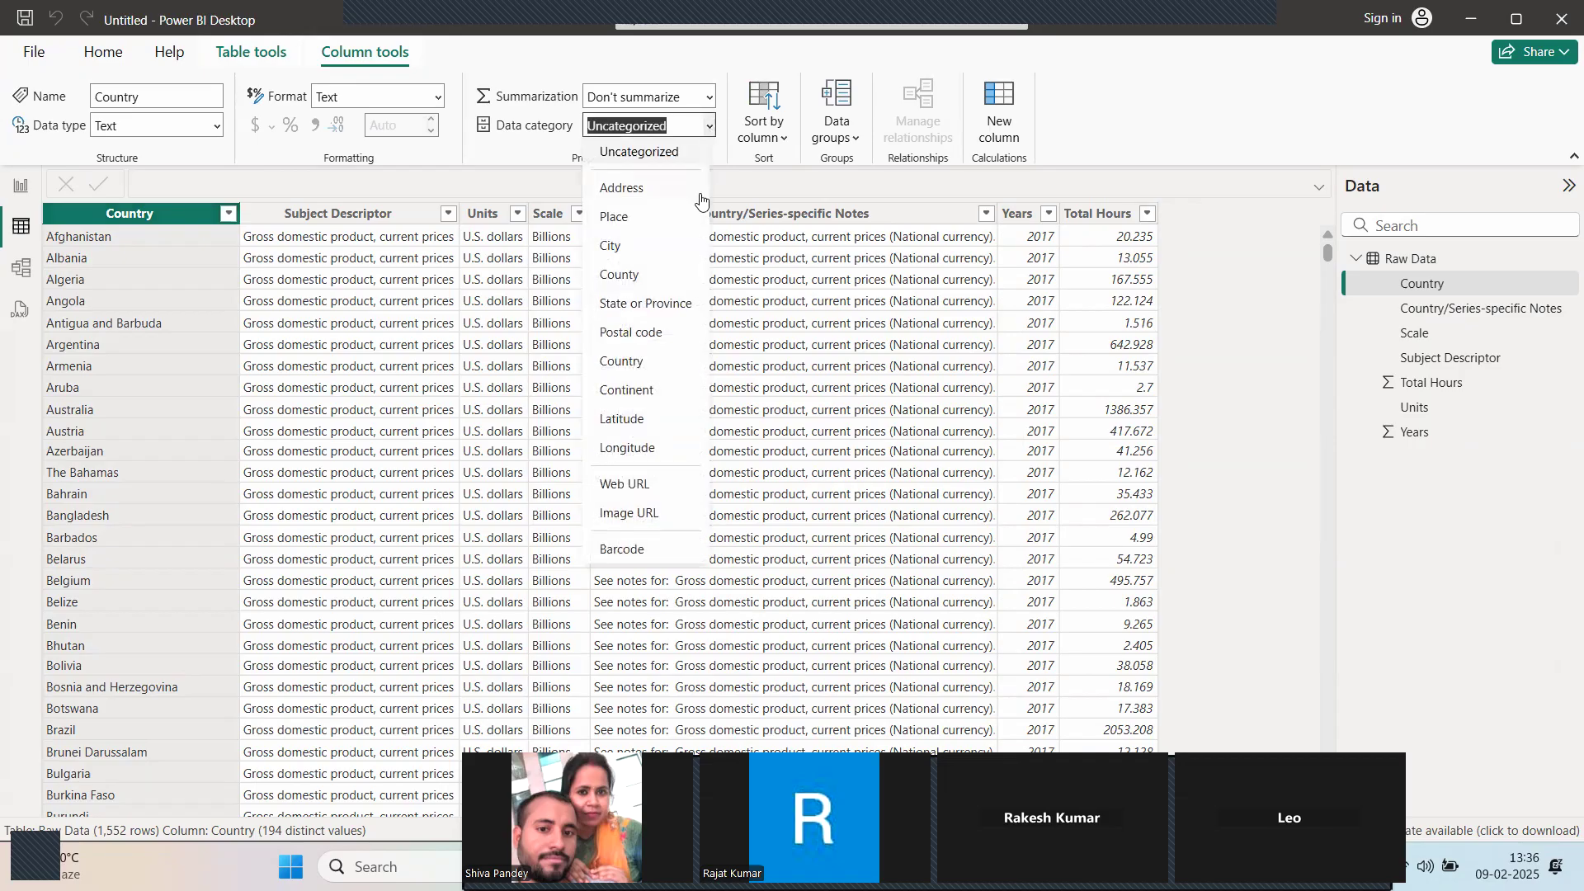
{"action": "left_click", "coordinate": [620, 275]}
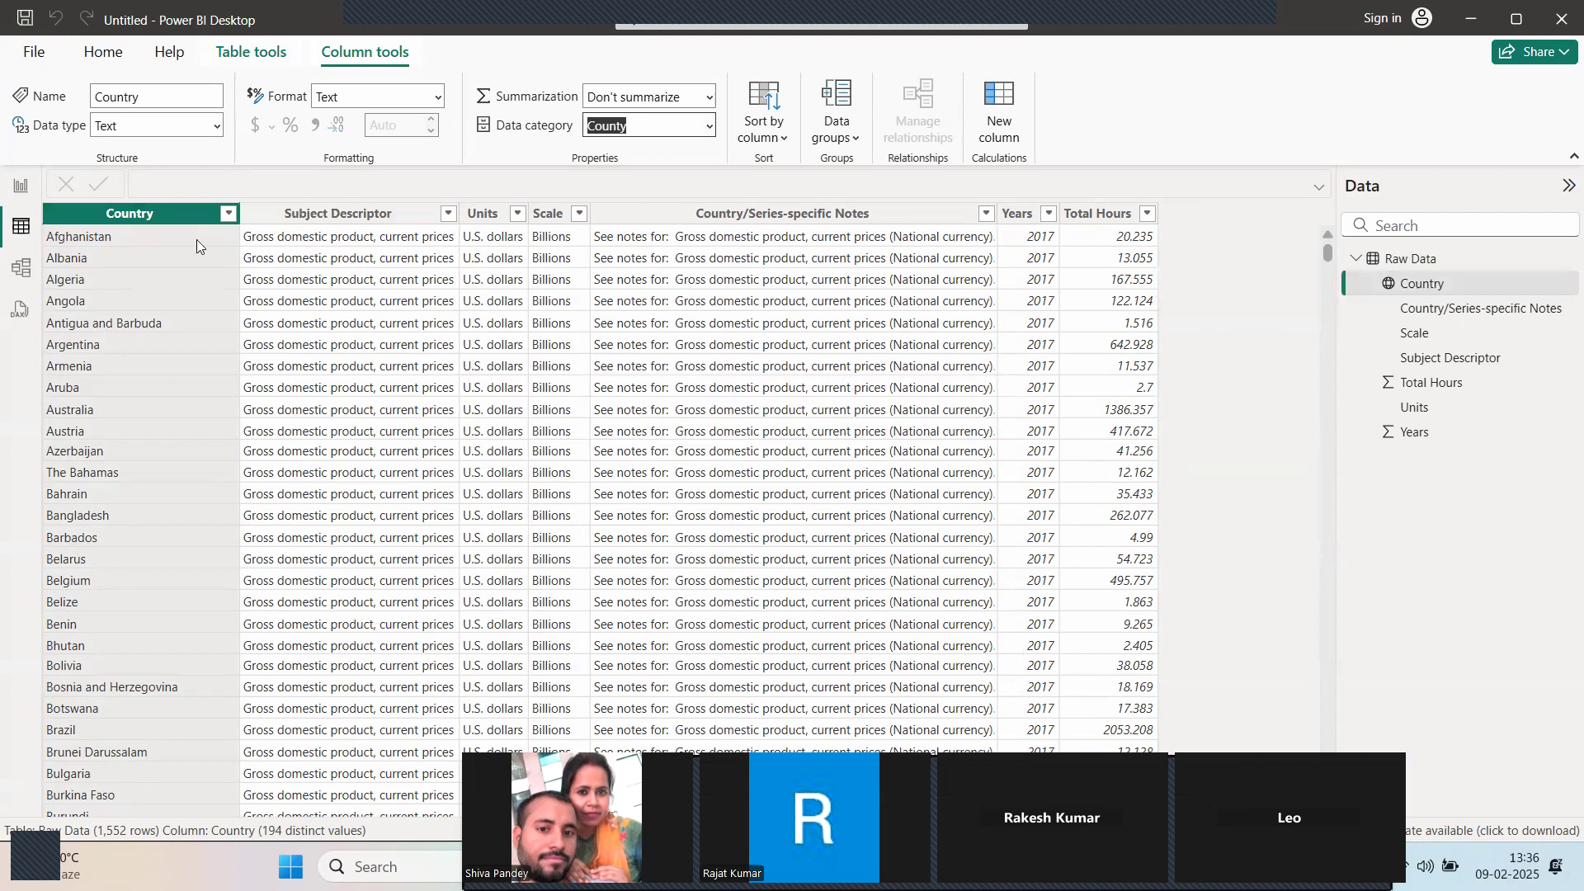
Add a stacked column chart to the empty report page, move it inward and enlarge it across most of the canvas.
{"action": "left_click", "coordinate": [20, 191]}
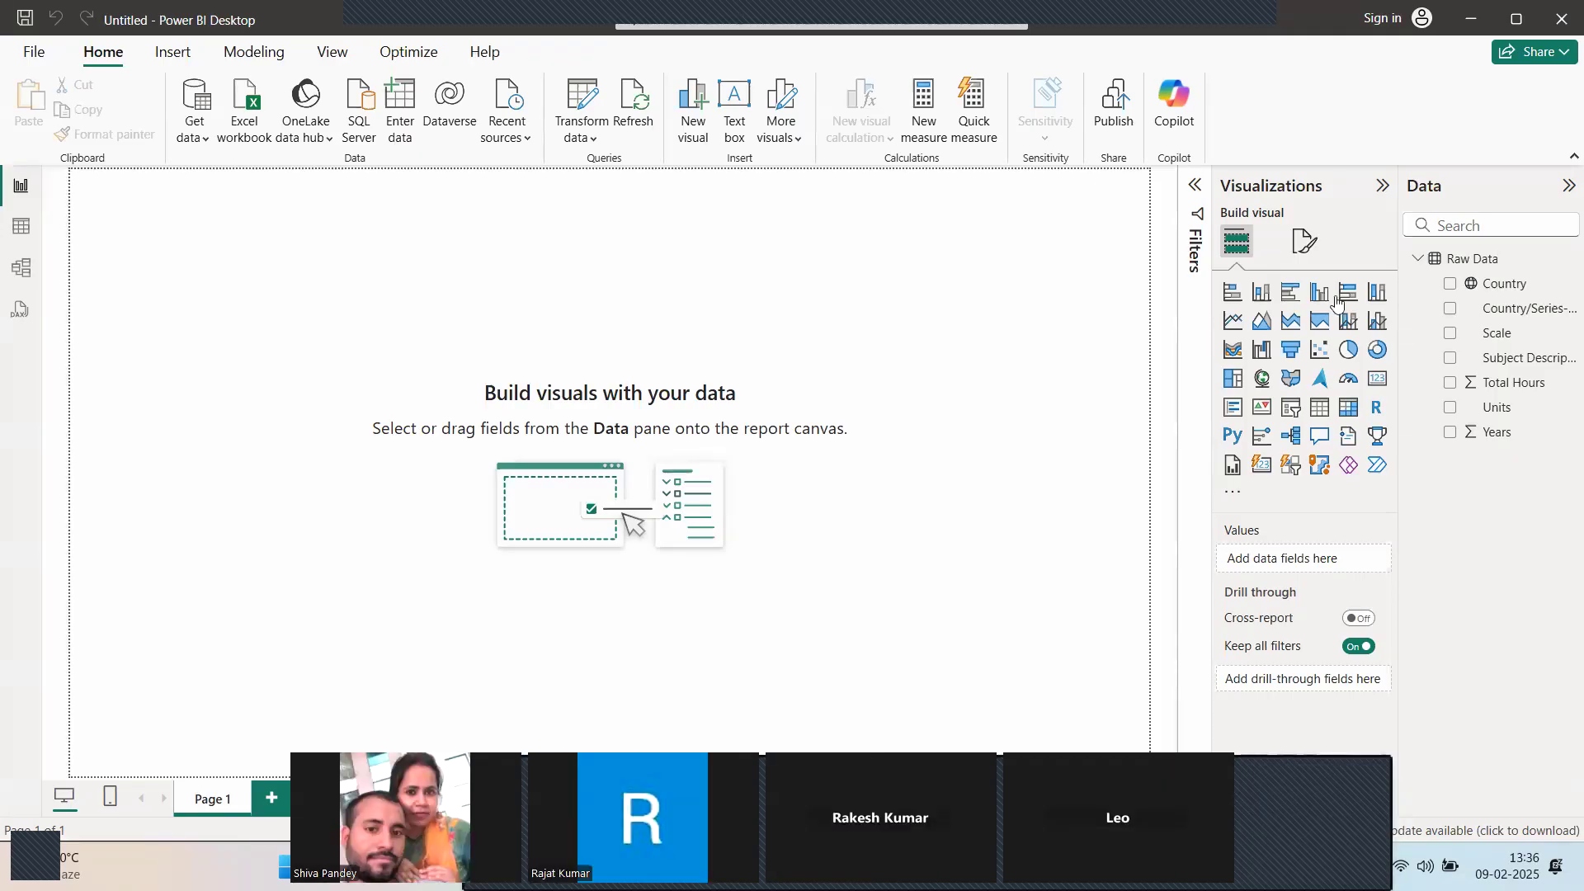
{"action": "left_click", "coordinate": [1263, 294]}
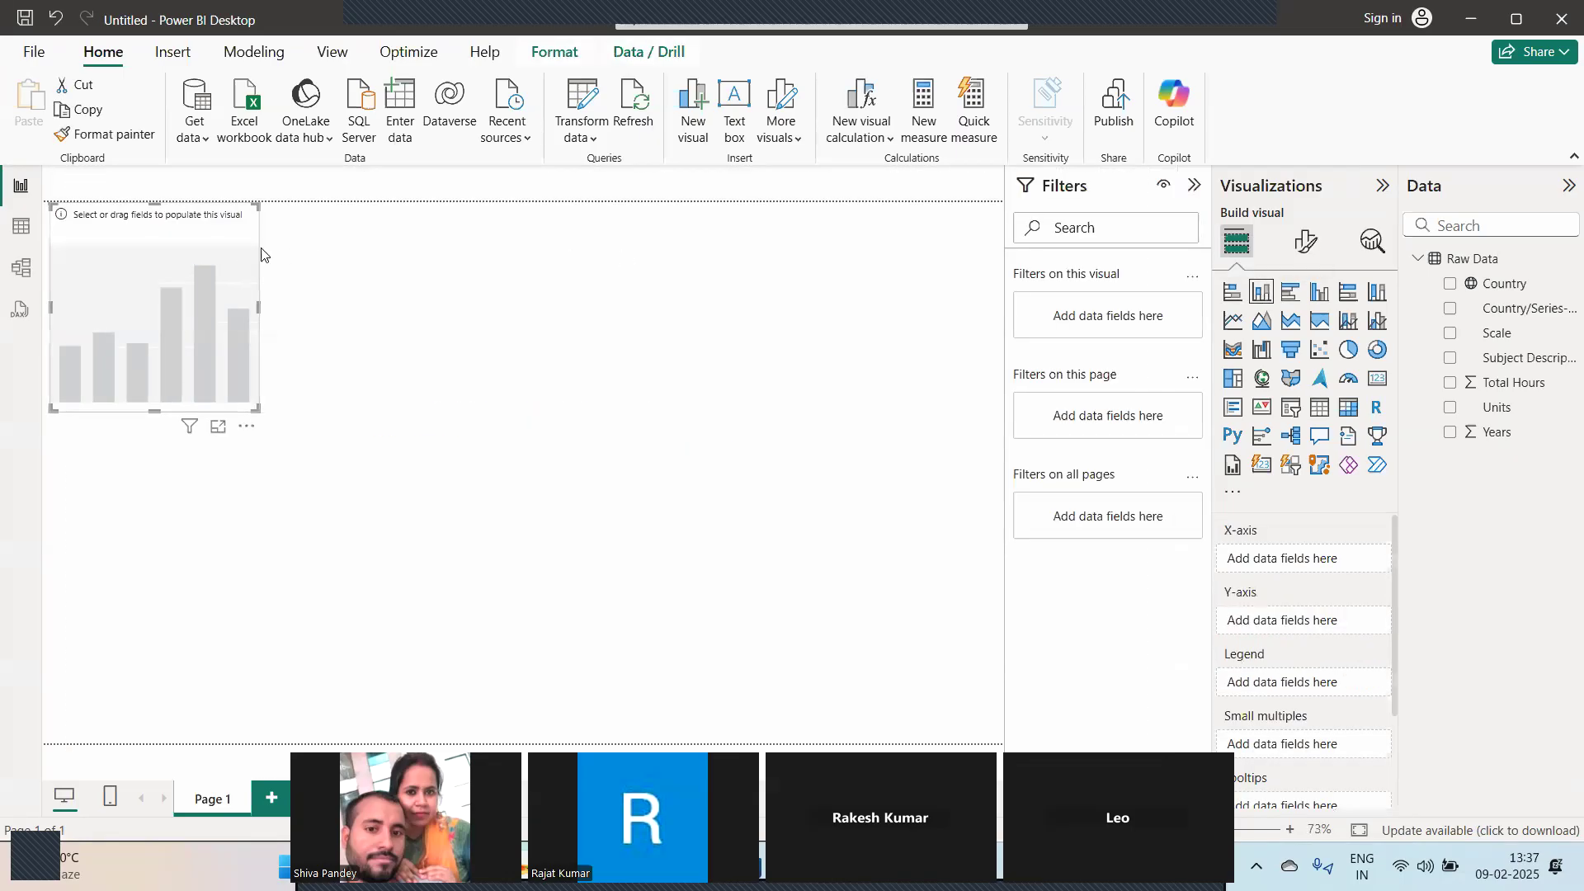
{"action": "left_click_drag", "start_coordinate": [206, 219], "coordinate": [308, 268]}
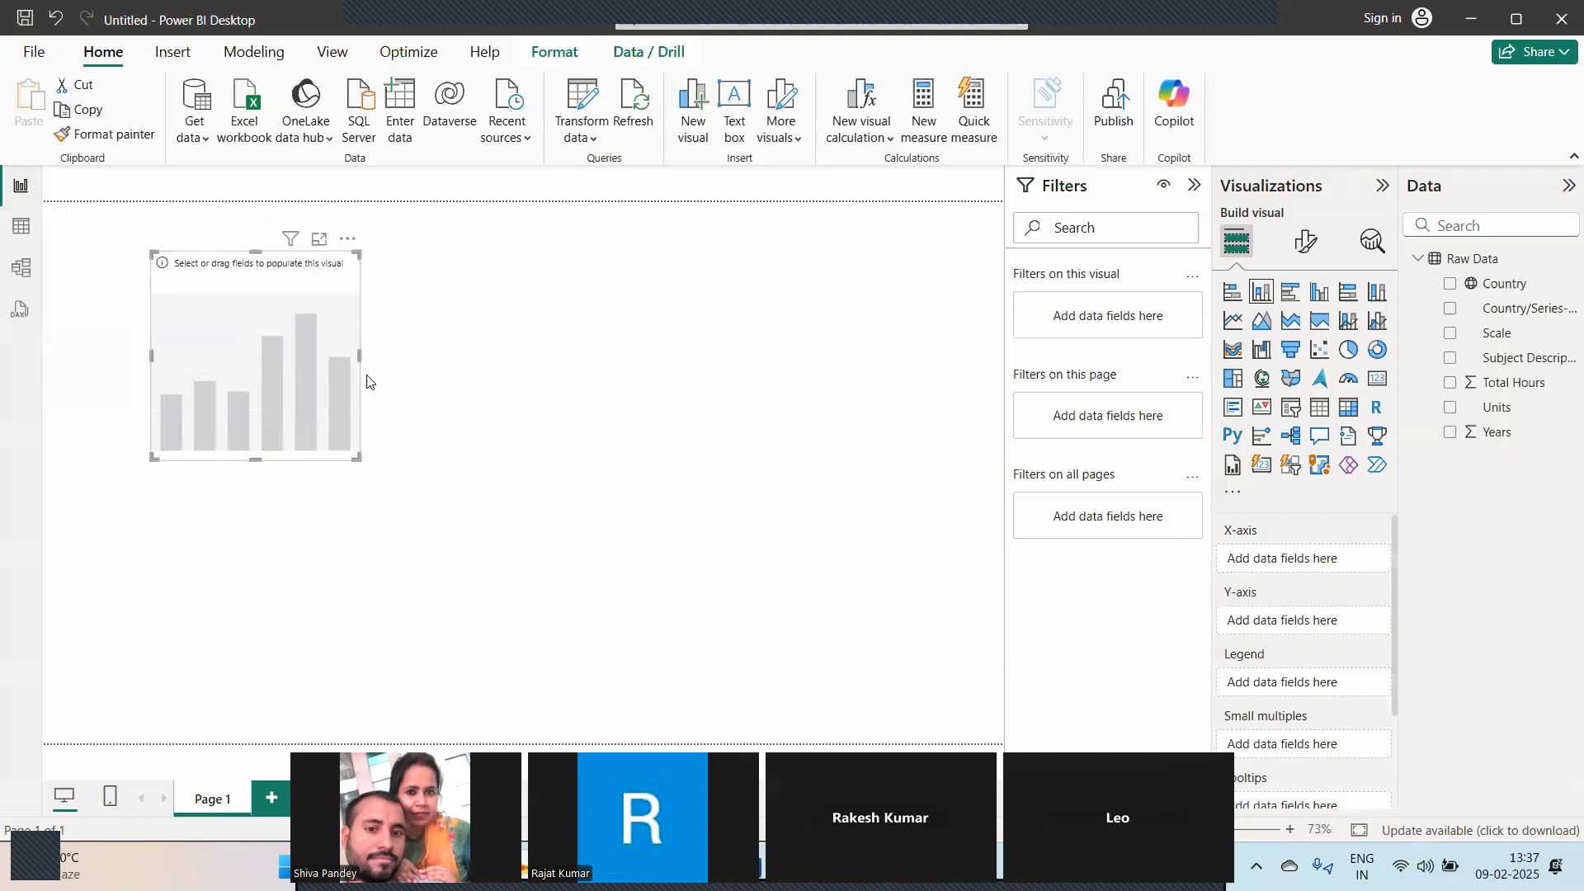
{"action": "left_click_drag", "start_coordinate": [361, 356], "coordinate": [851, 368]}
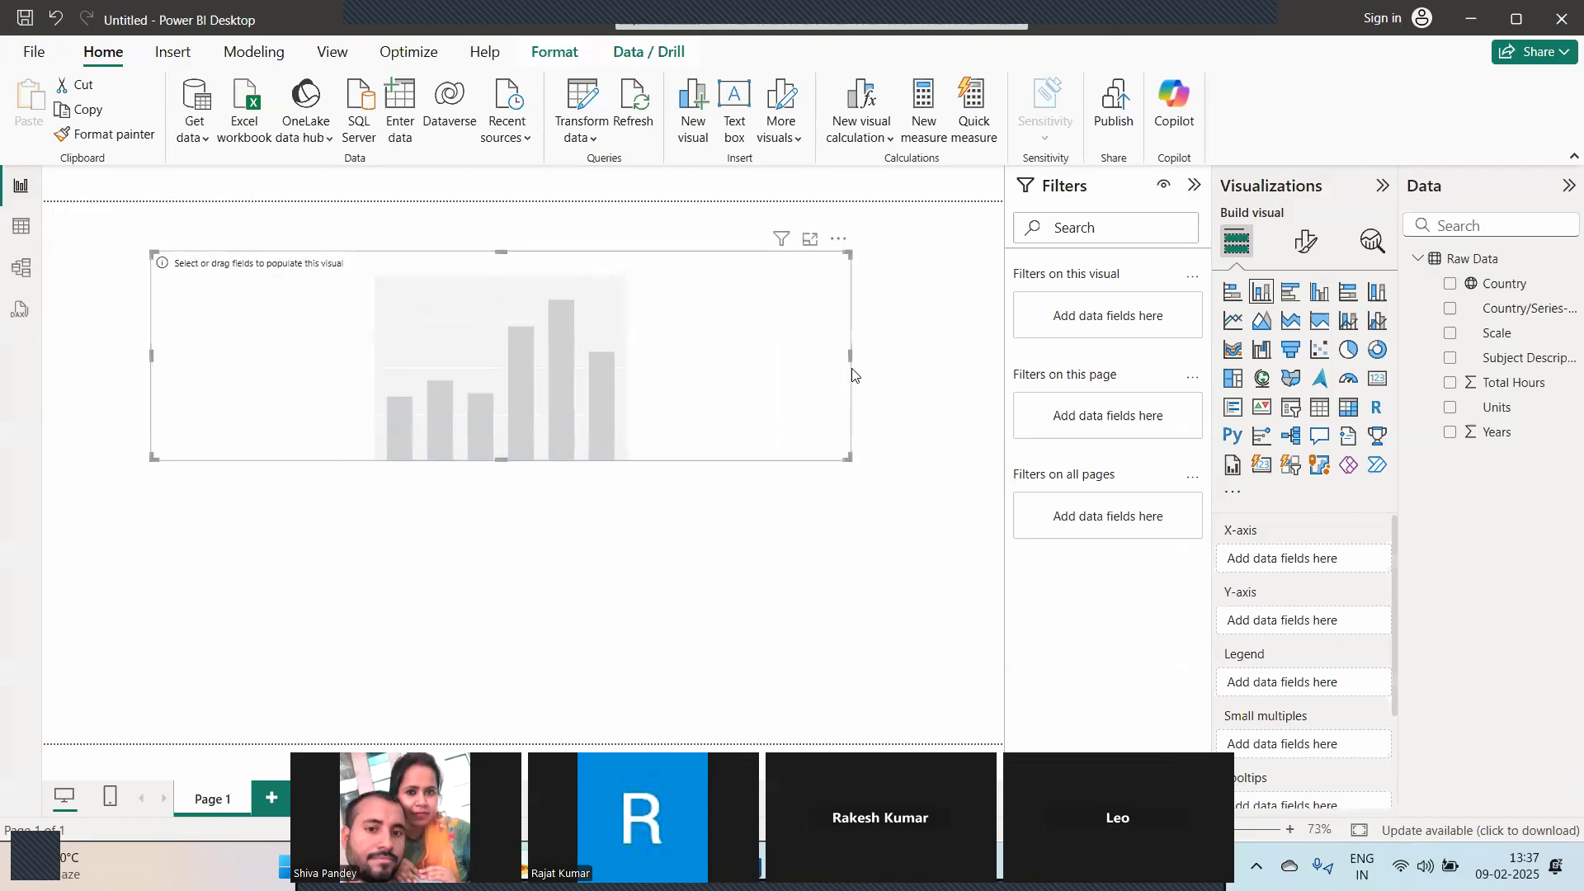
{"action": "left_click_drag", "start_coordinate": [501, 455], "coordinate": [487, 657]}
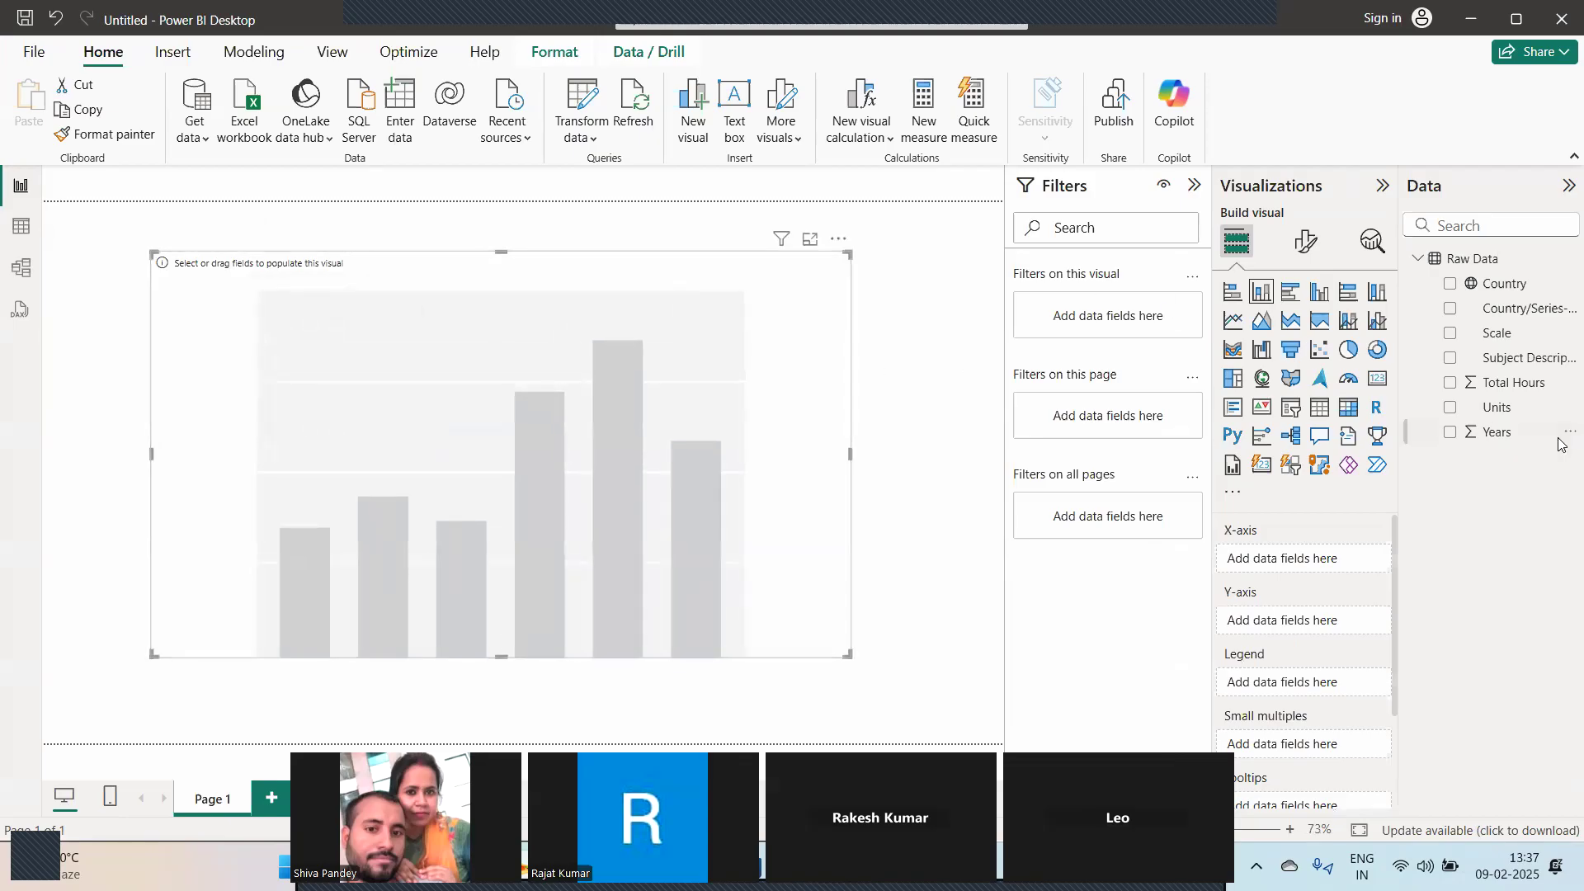
Assign Country to the chart's X-axis, Total Hours to its Y-axis and Years to its legend.
{"action": "left_click_drag", "start_coordinate": [1506, 384], "coordinate": [1301, 747]}
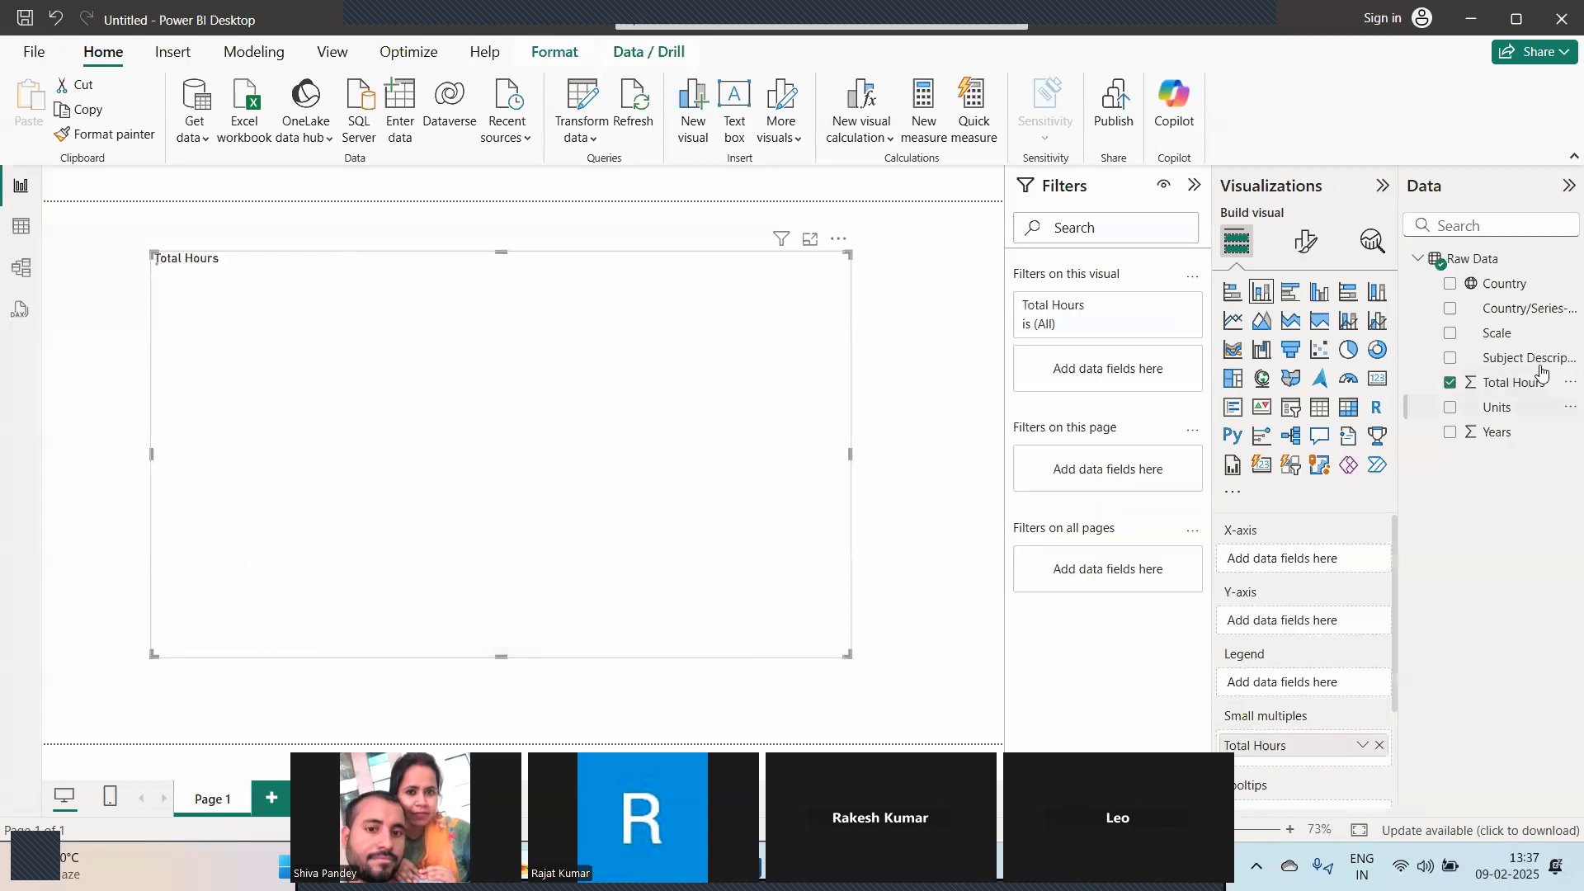
{"action": "left_click_drag", "start_coordinate": [1508, 286], "coordinate": [1293, 565]}
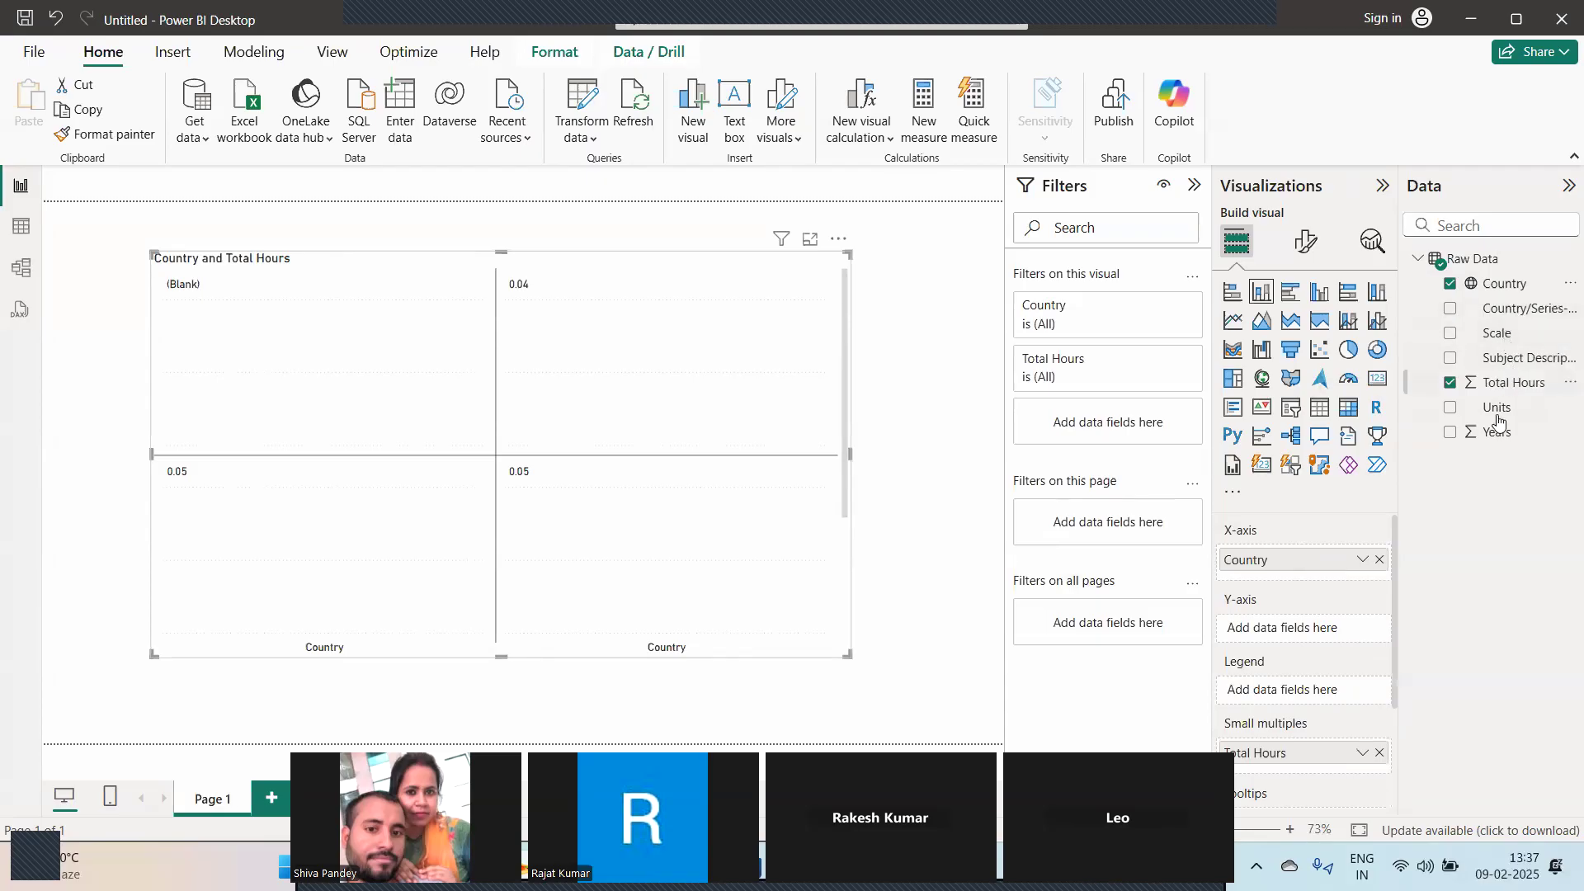
{"action": "left_click_drag", "start_coordinate": [1498, 431], "coordinate": [1306, 691]}
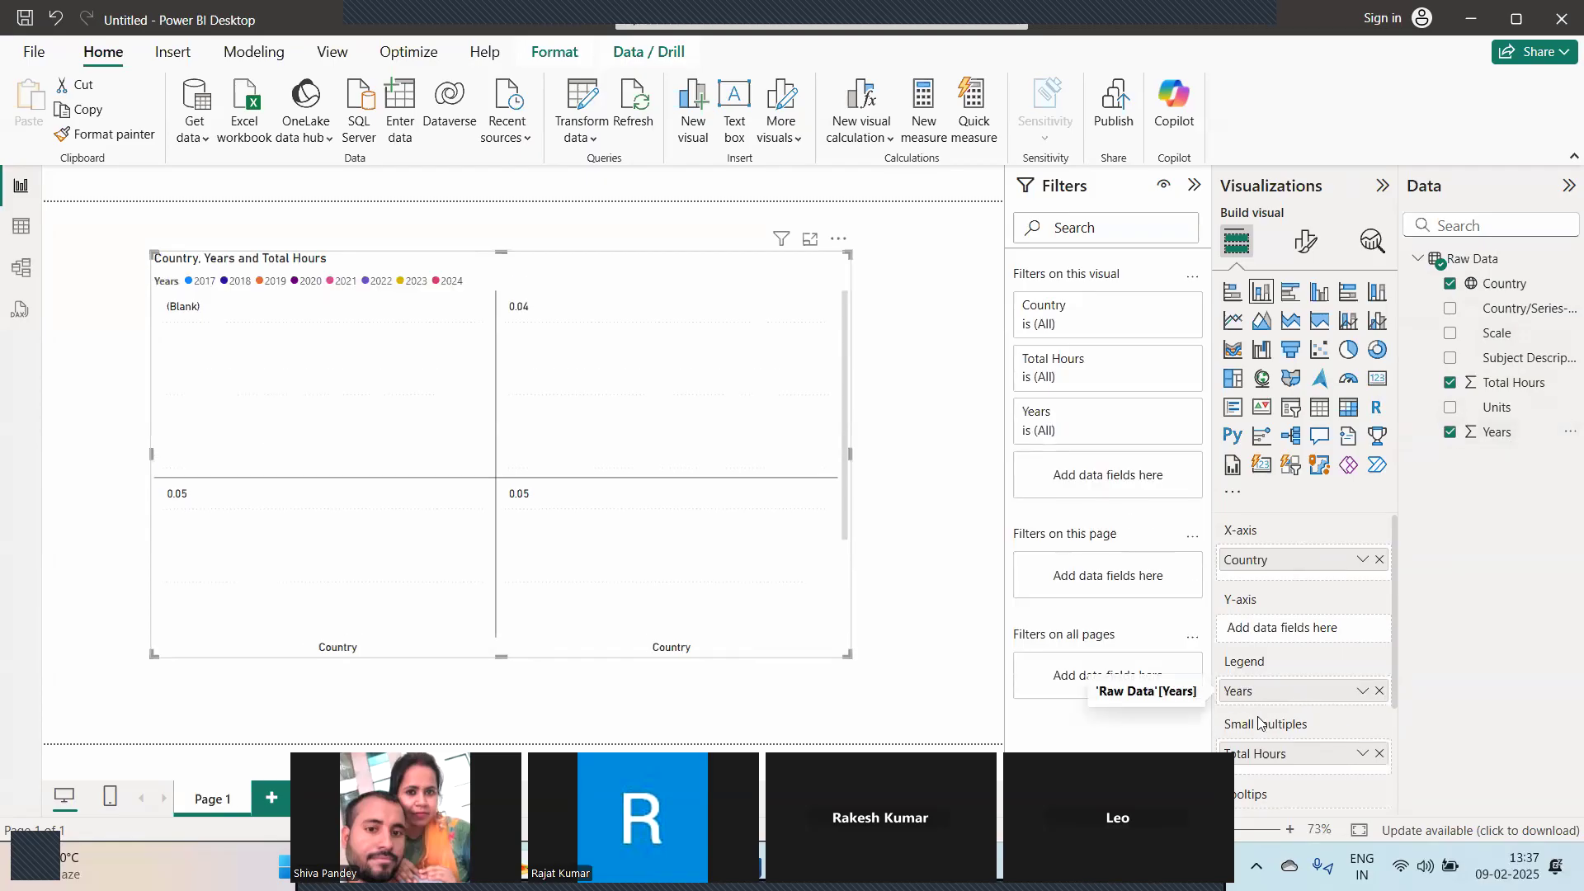
{"action": "left_click_drag", "start_coordinate": [1259, 753], "coordinate": [1258, 631]}
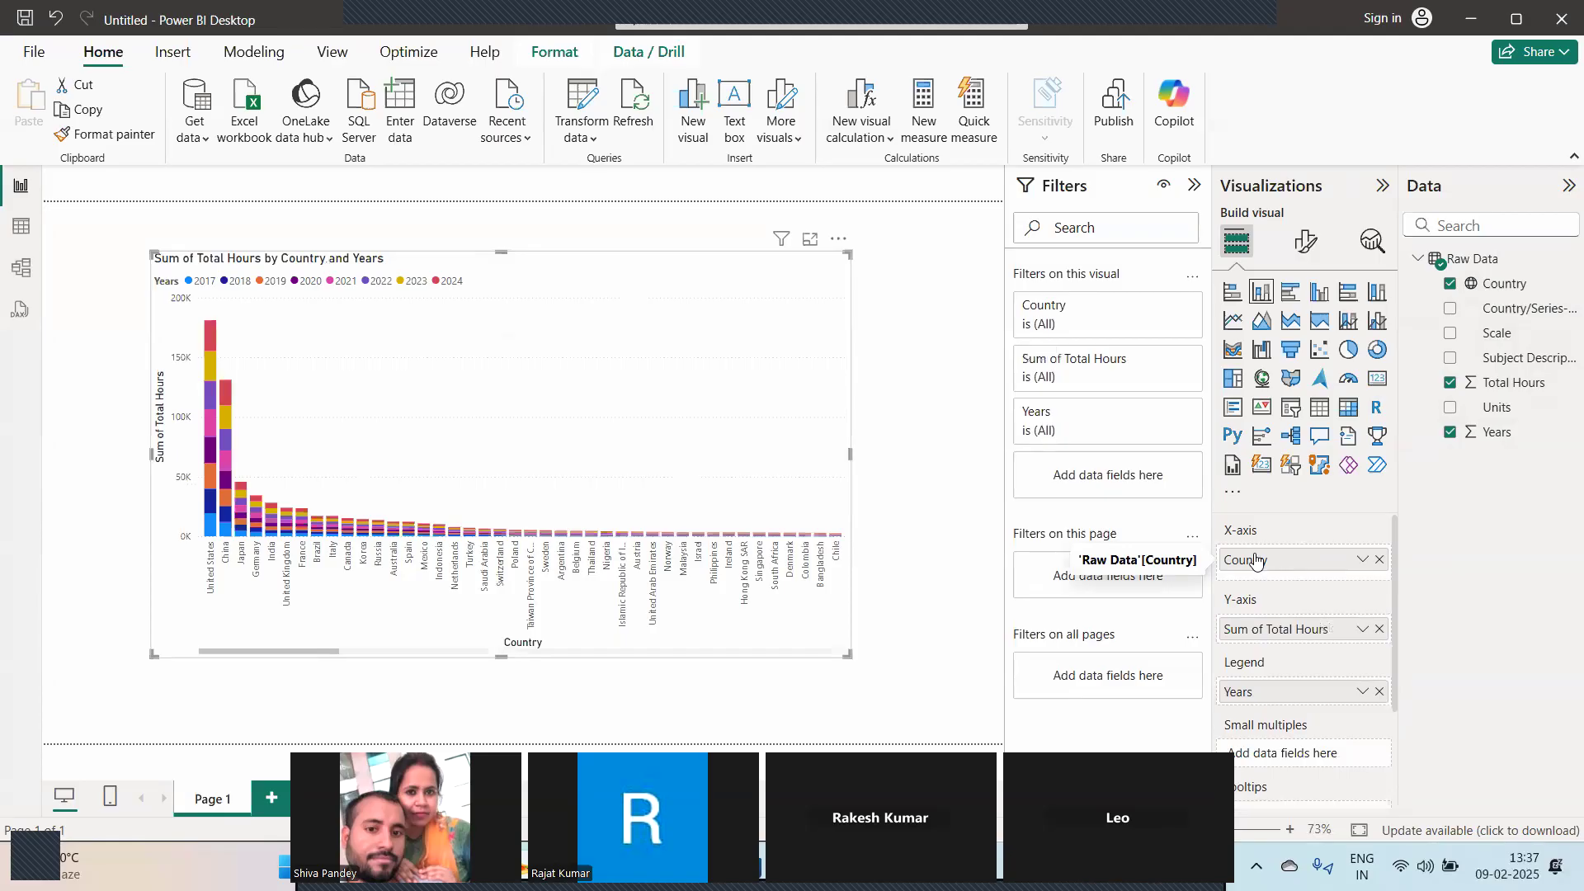
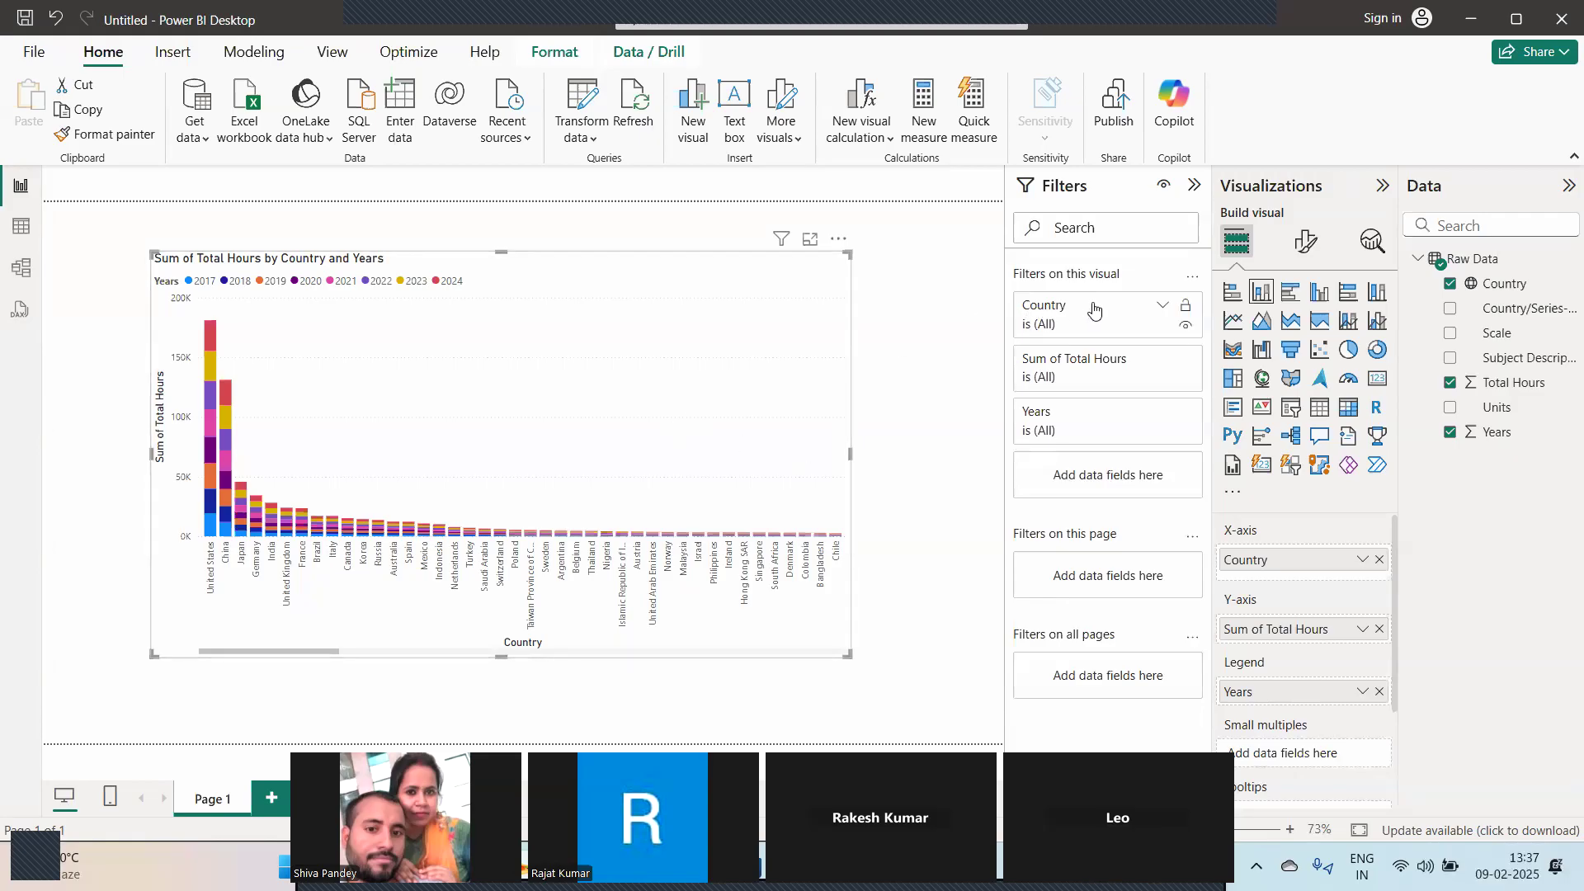
Try the Total Hours visual as stacked bar, clustered column, 100% stacked bar, pie and donut charts, finishing with a clustered bar chart.
{"action": "left_click", "coordinate": [1232, 292]}
{"action": "left_click", "coordinate": [1291, 294]}
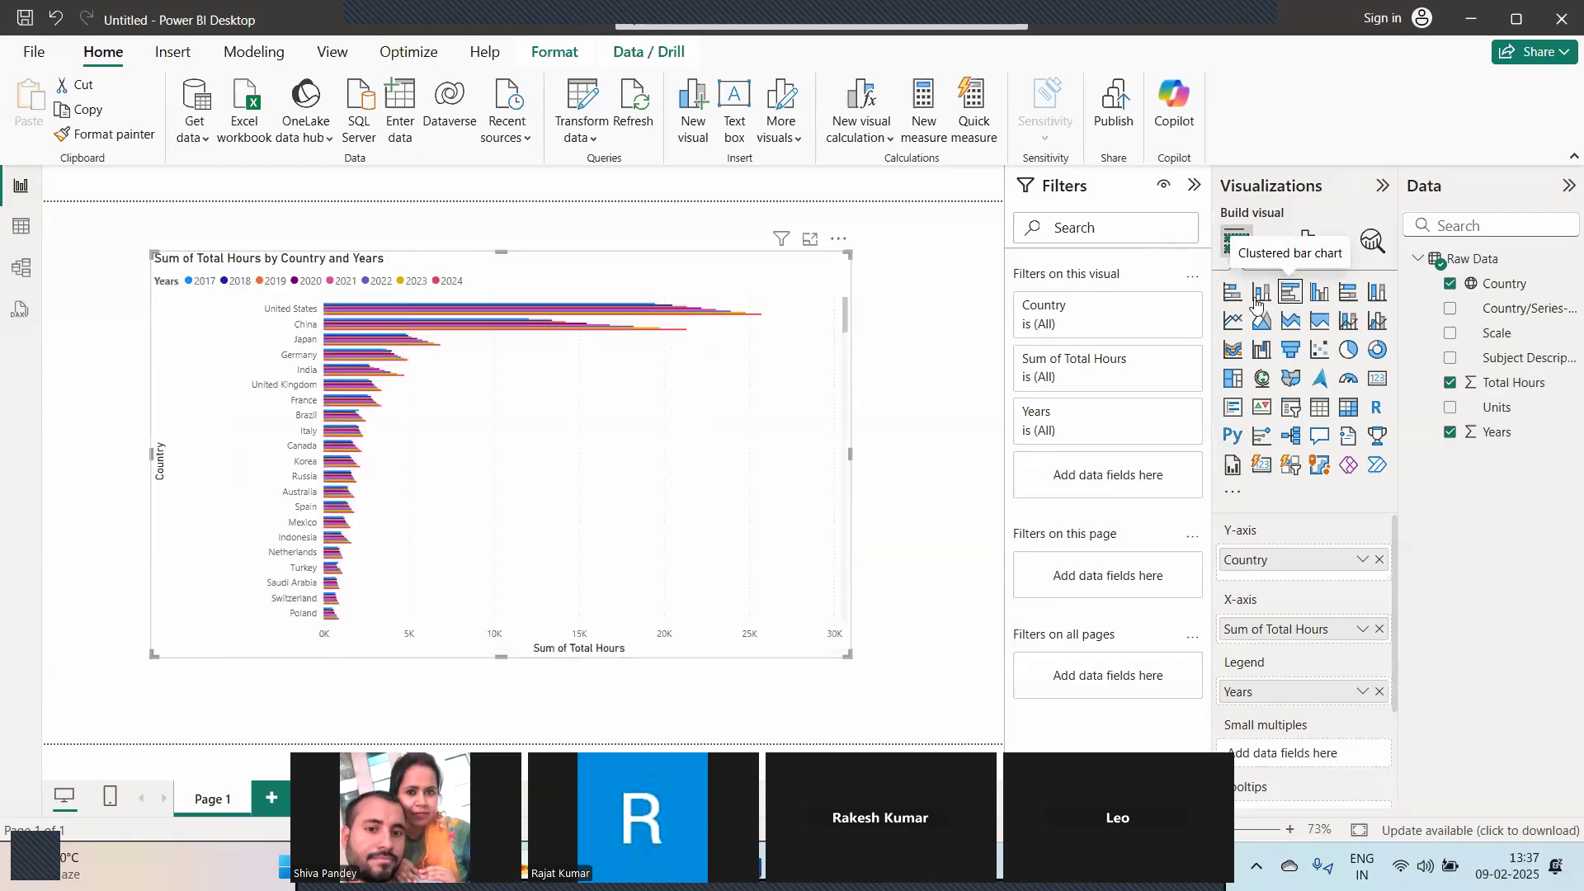
{"action": "left_click", "coordinate": [1318, 294]}
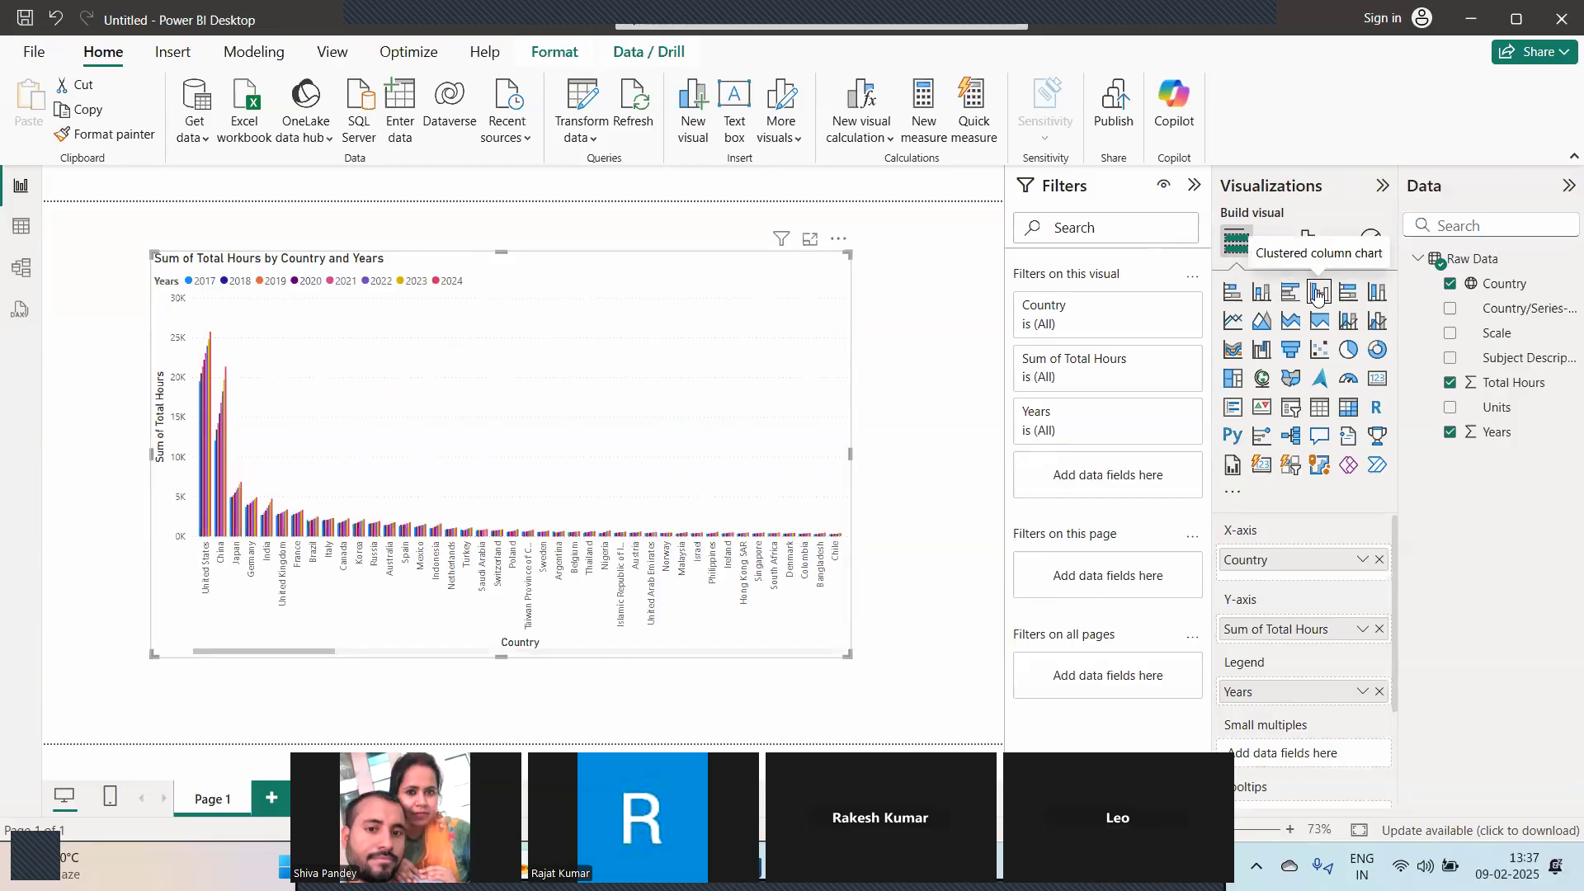
{"action": "left_click", "coordinate": [1351, 297]}
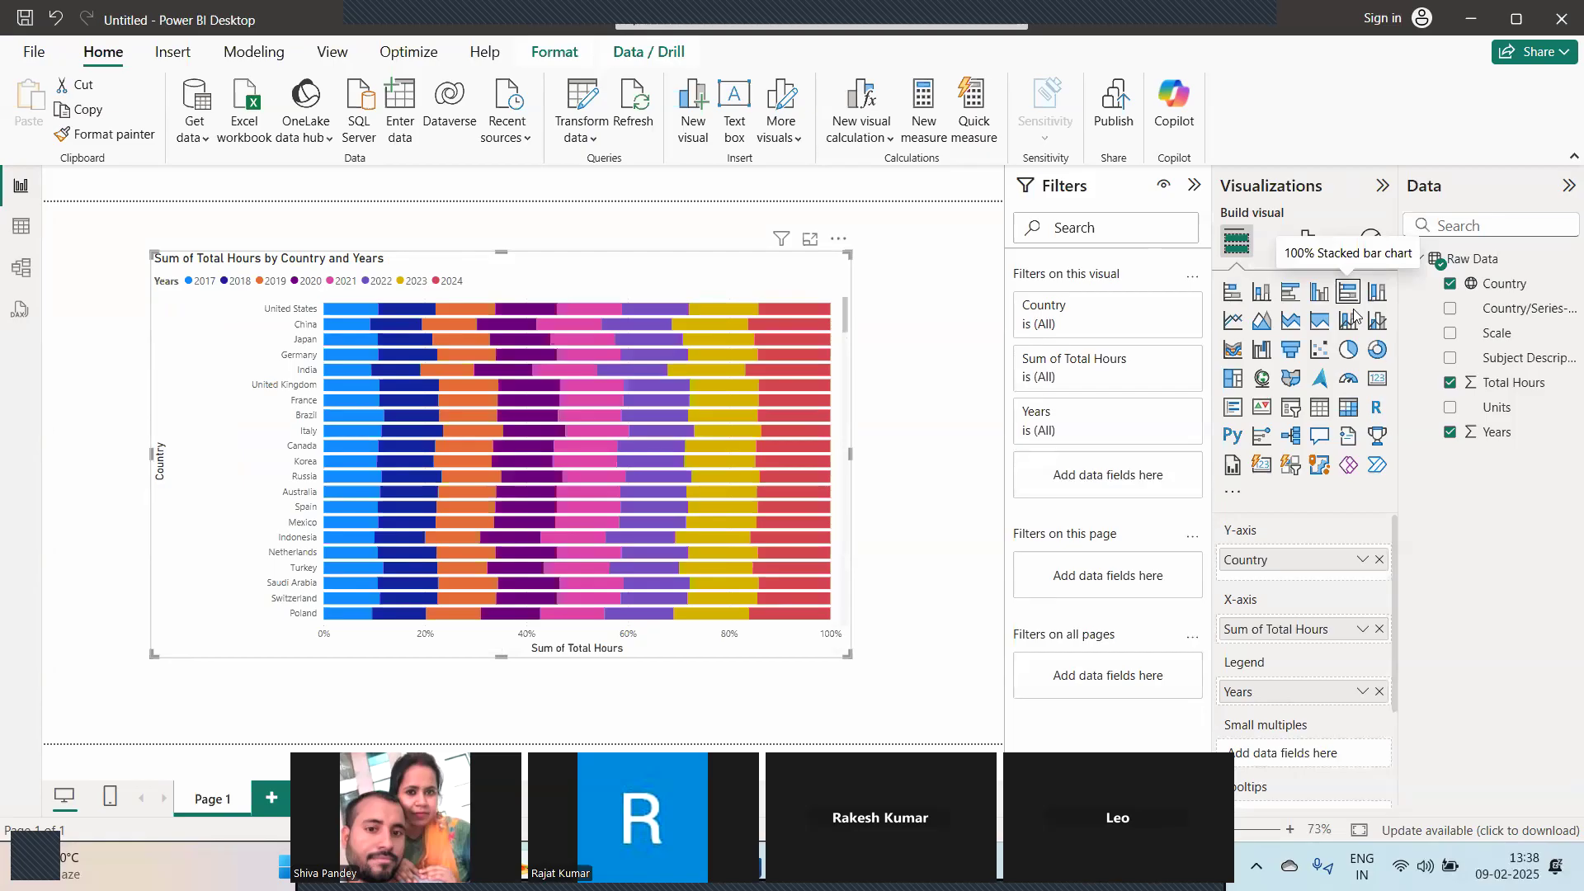
{"action": "left_click", "coordinate": [1348, 350]}
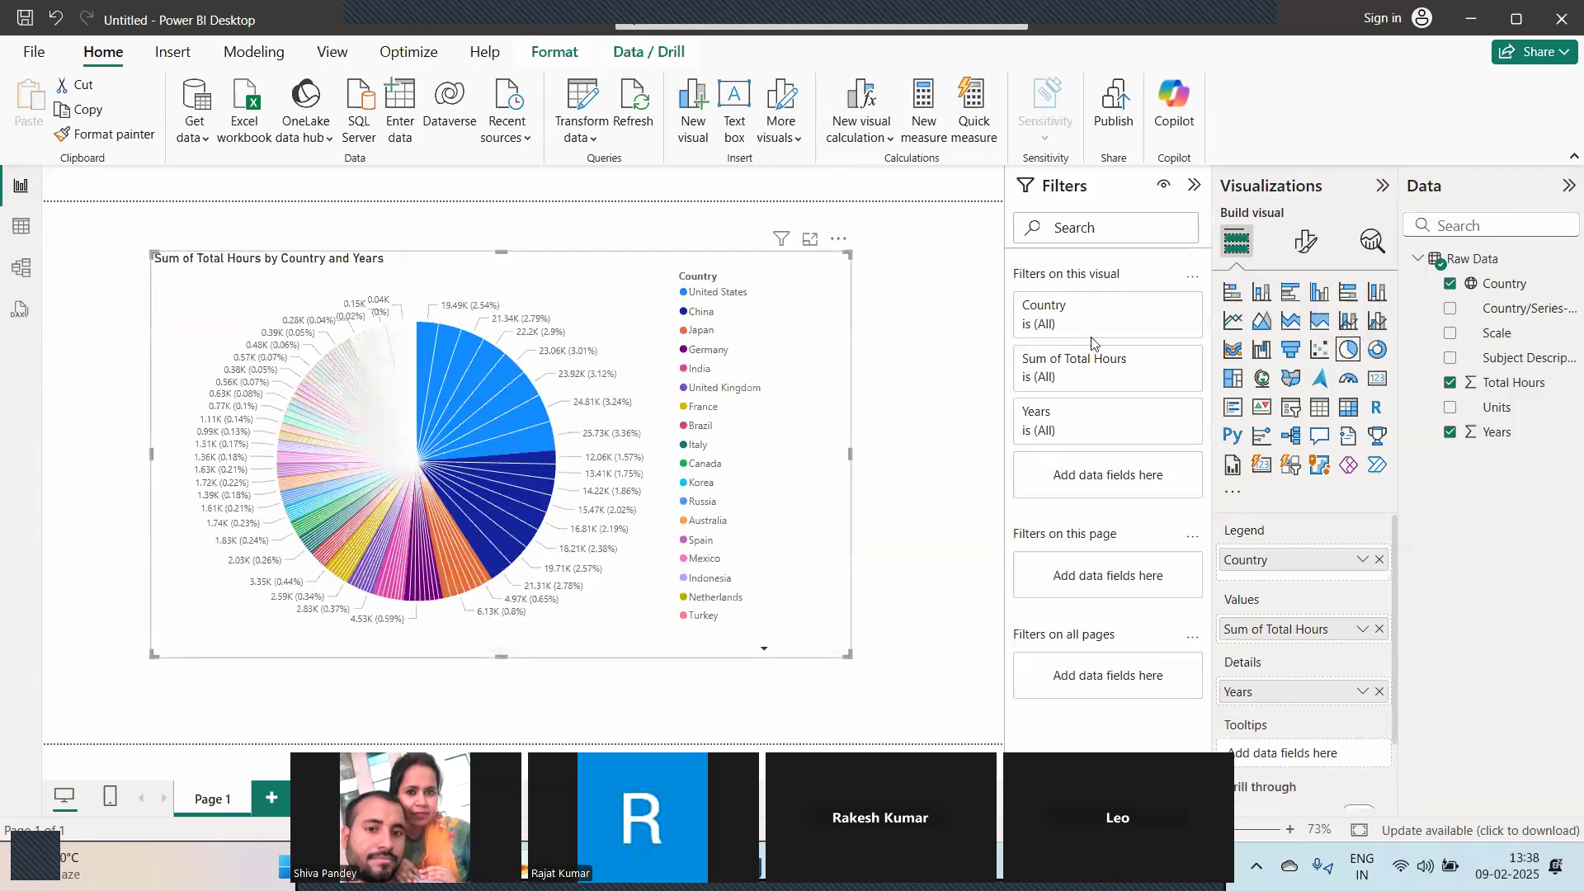
{"action": "left_click", "coordinate": [1378, 351]}
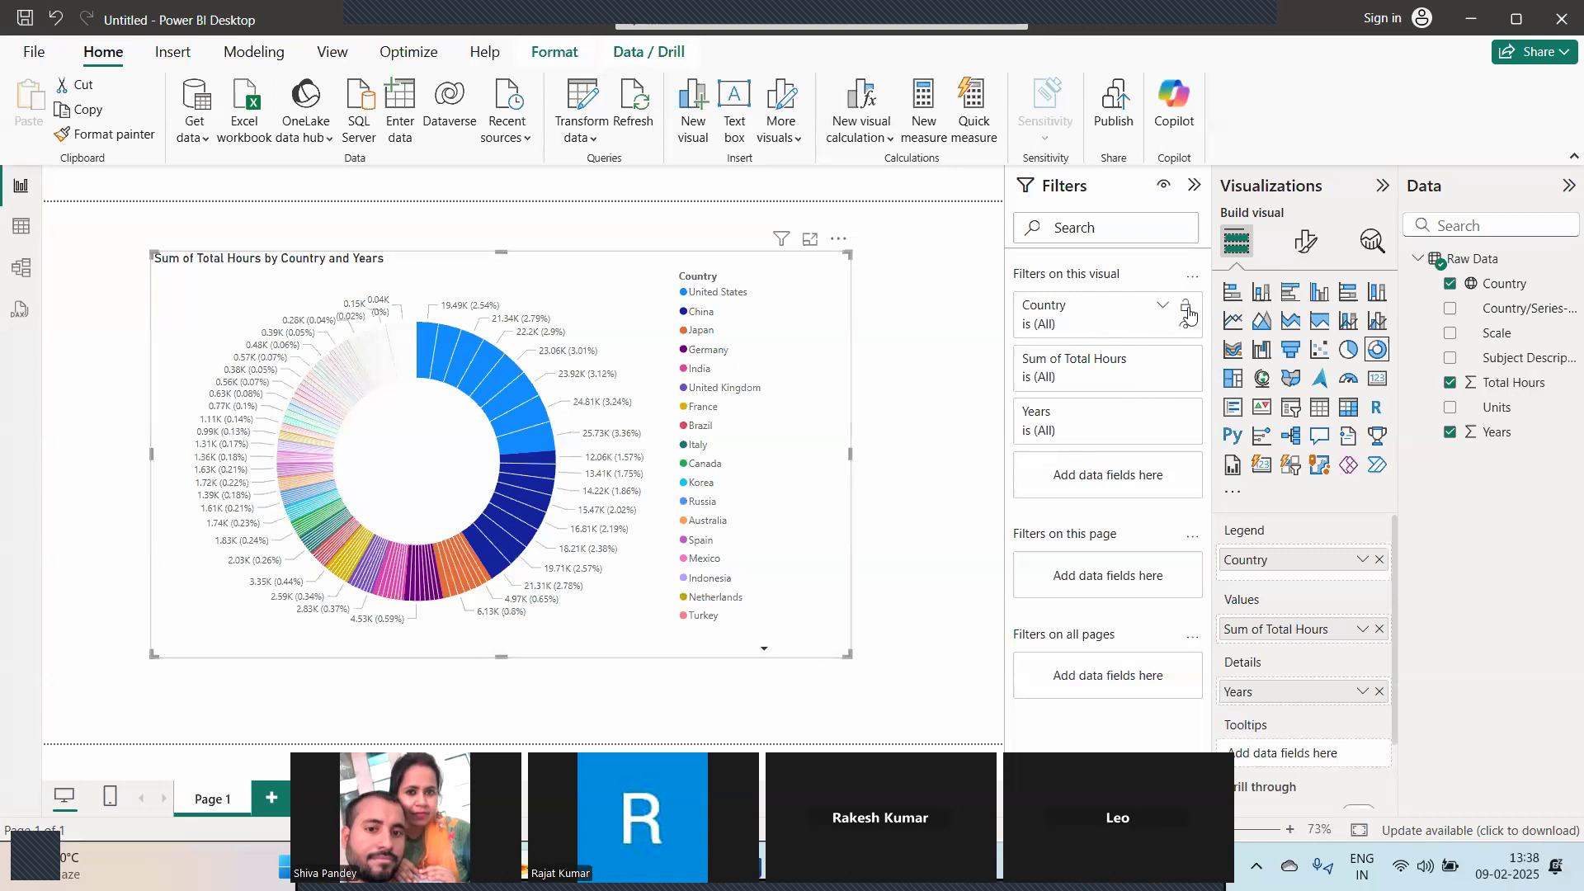
{"action": "left_click", "coordinate": [1233, 292]}
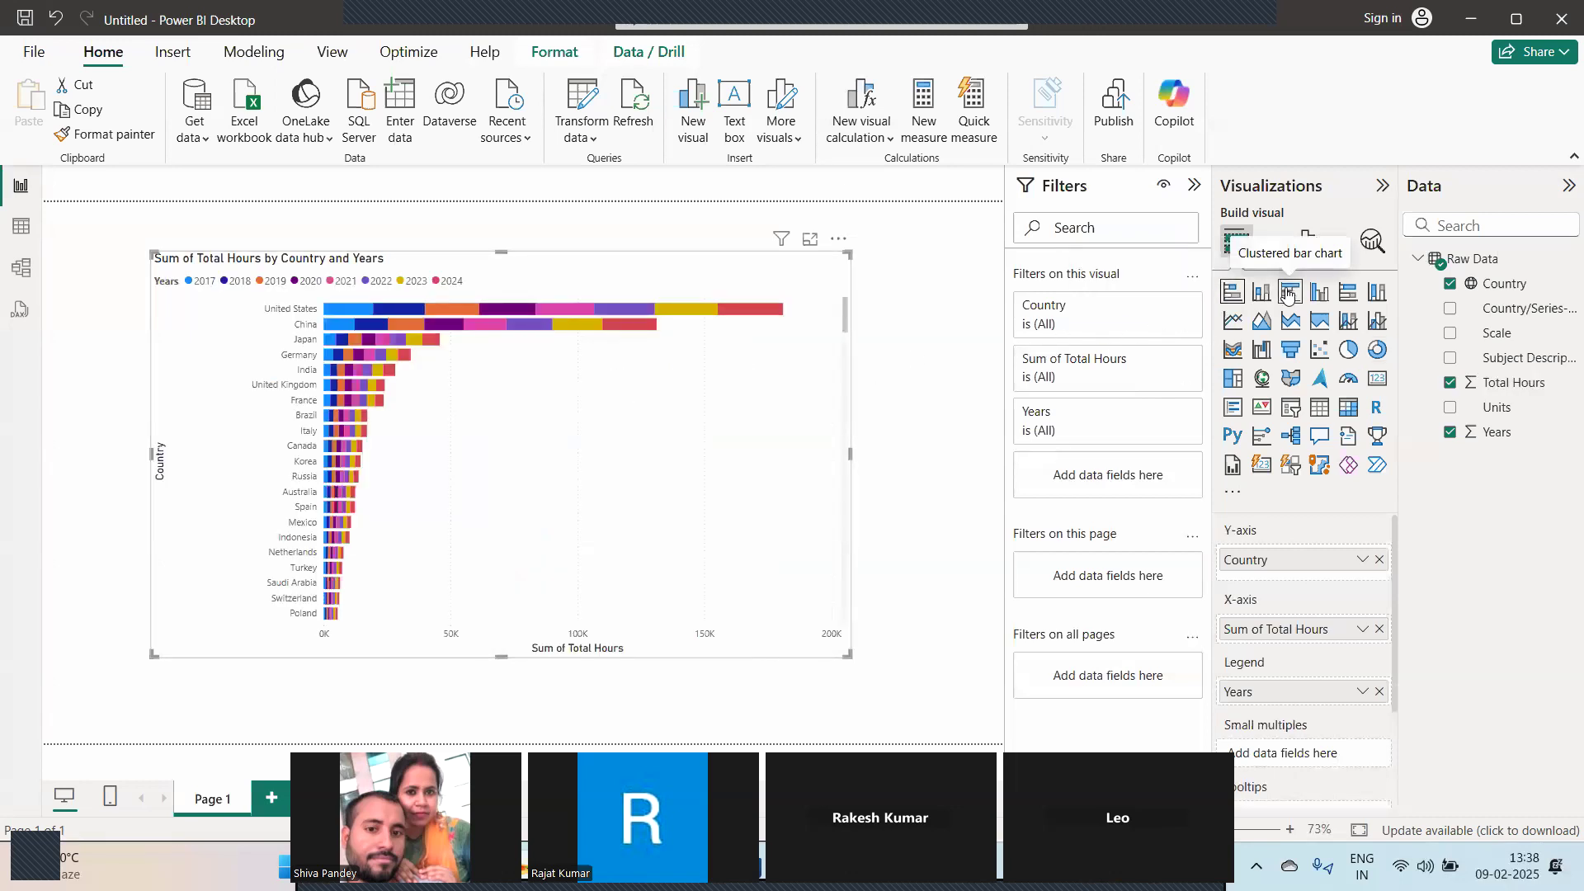
{"action": "left_click", "coordinate": [1288, 293]}
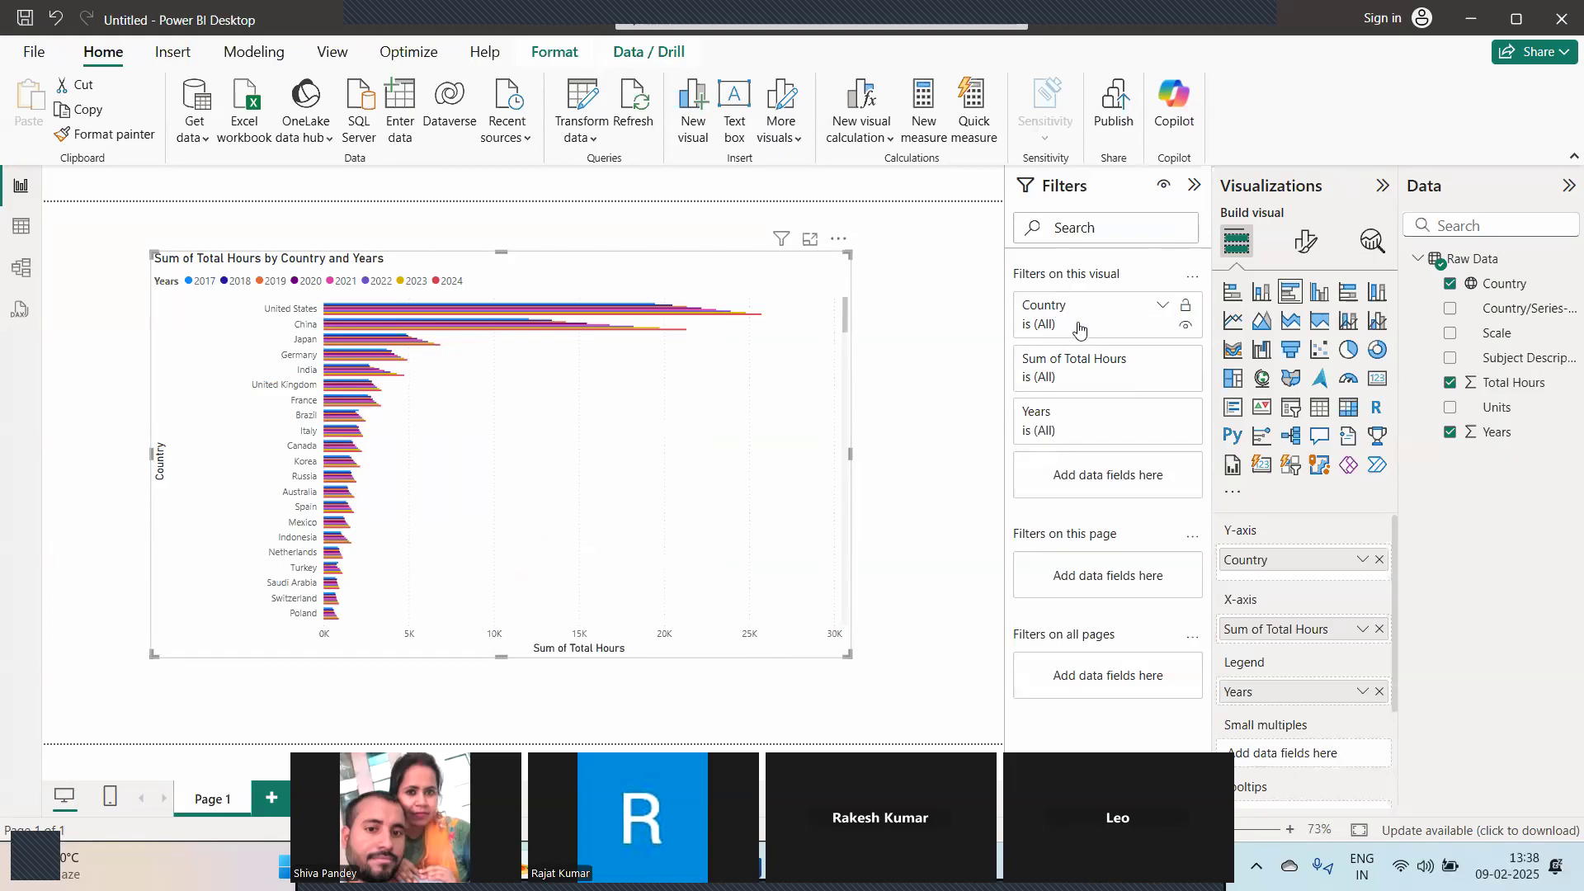
Filter the visual's Country field with a Top N filter showing the top 5 by Sum of Total Hours.
{"action": "left_click", "coordinate": [1164, 308]}
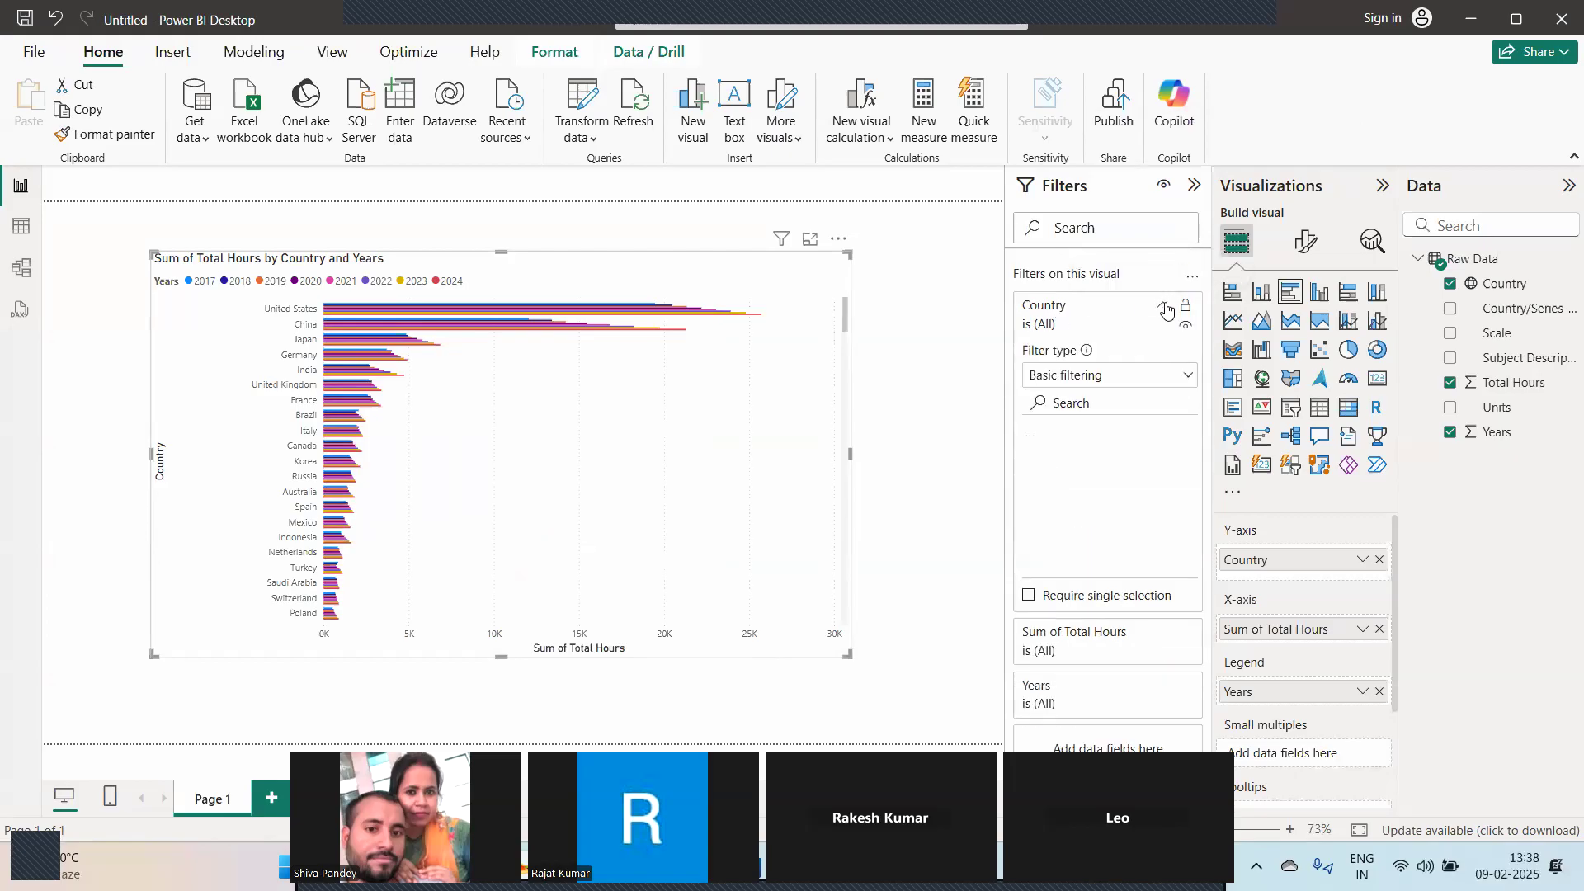
{"action": "left_click", "coordinate": [1087, 377]}
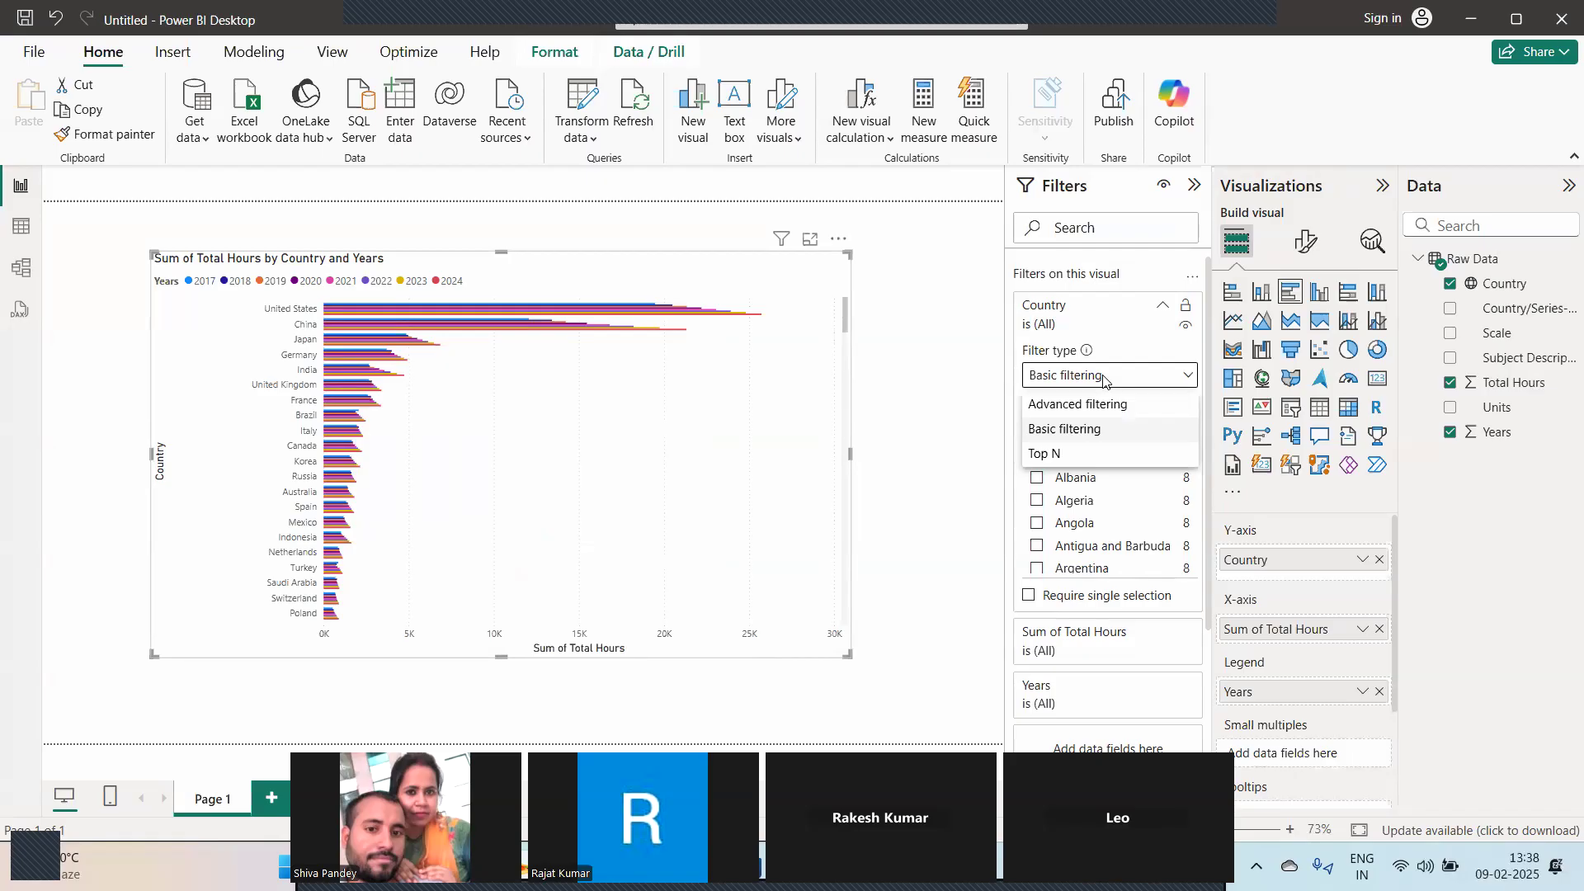
{"action": "left_click", "coordinate": [1062, 456]}
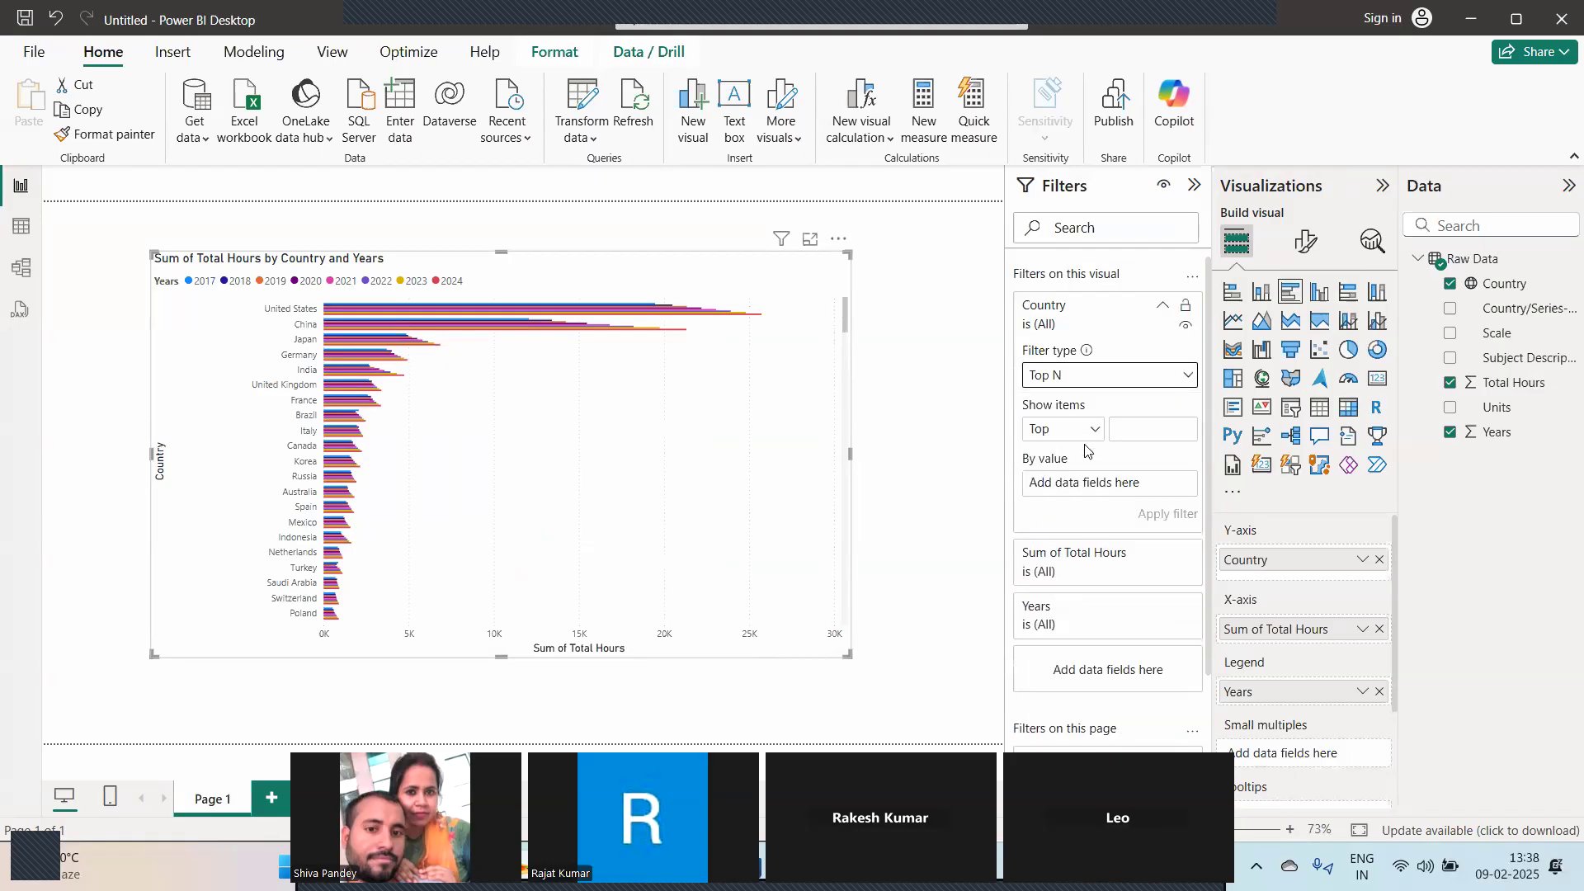
{"action": "left_click", "coordinate": [1145, 430]}
{"action": "left_click_drag", "start_coordinate": [1516, 384], "coordinate": [1126, 489]}
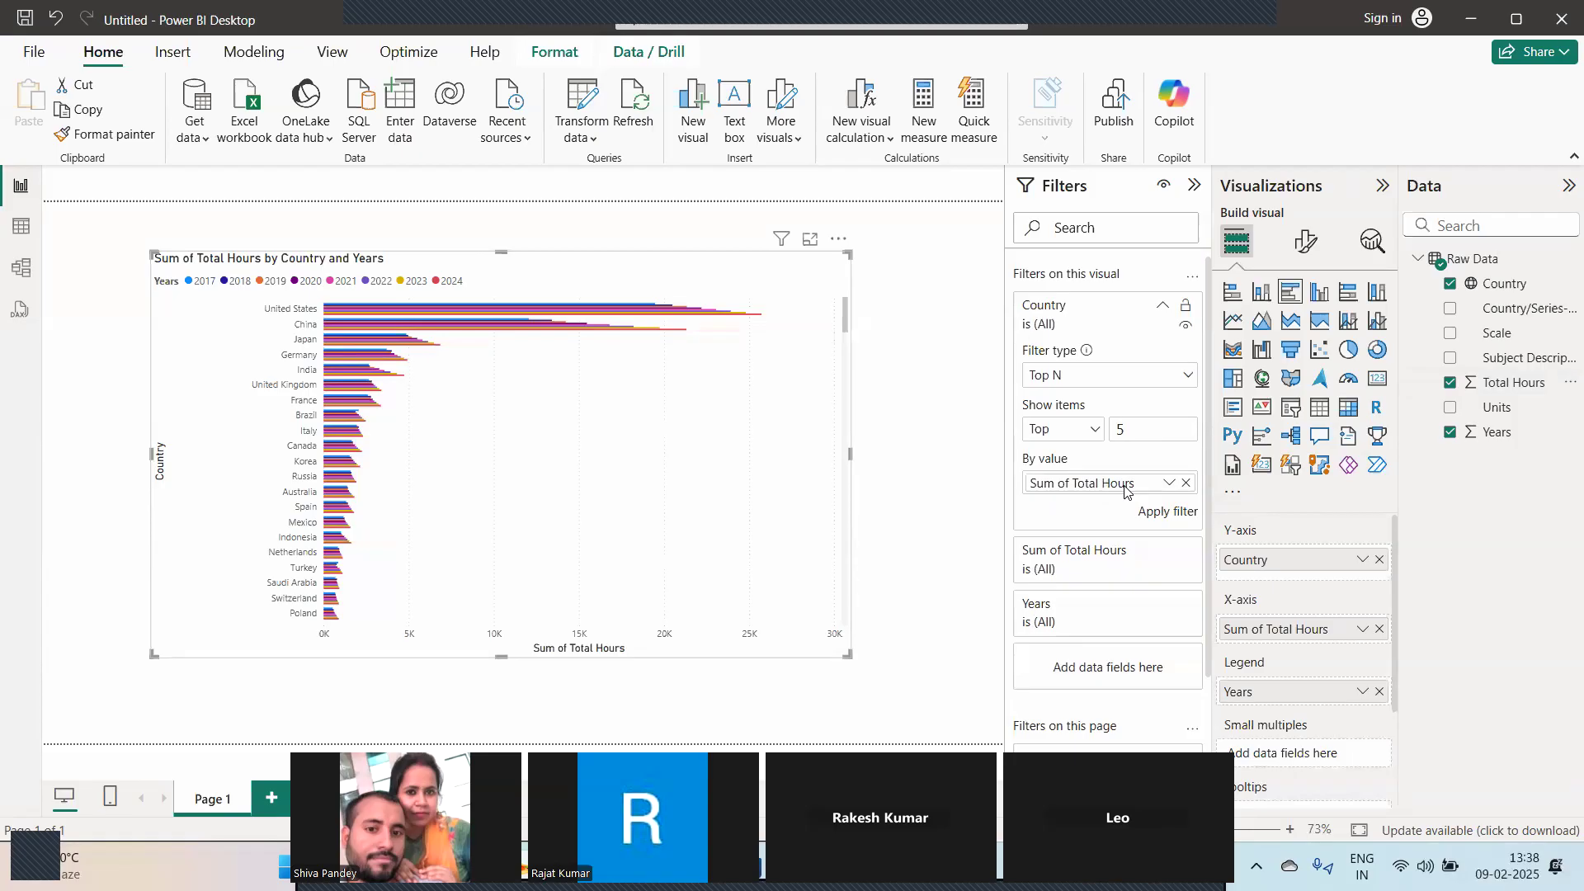
{"action": "left_click", "coordinate": [1172, 520]}
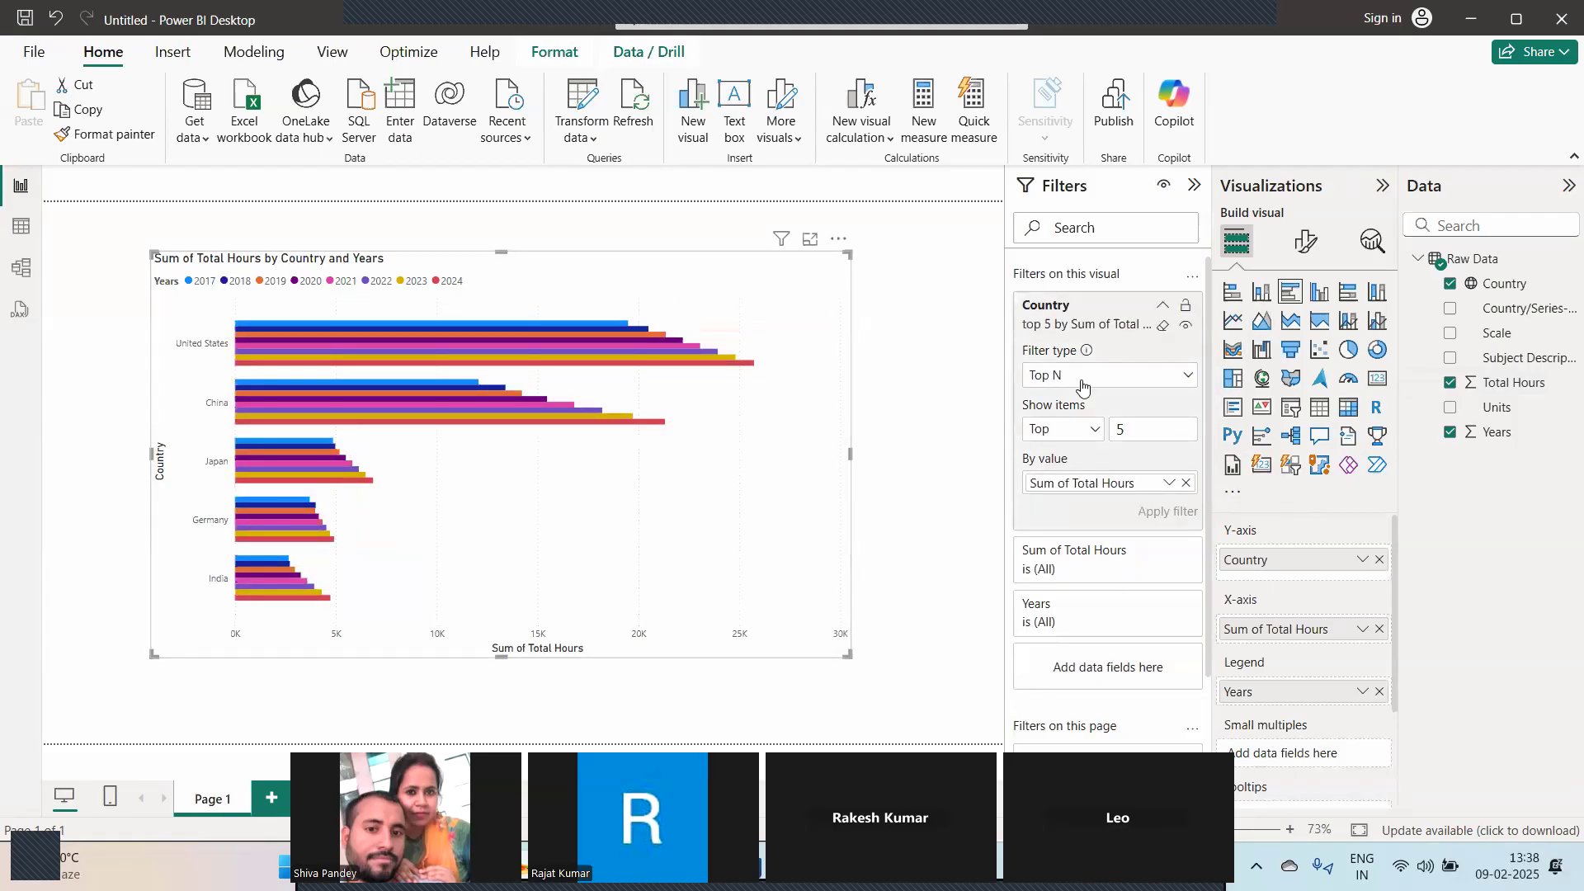
Try the filtered visual as stacked and clustered column and bar charts, both 100% stacked charts and a pie chart.
{"action": "left_click", "coordinate": [1256, 295]}
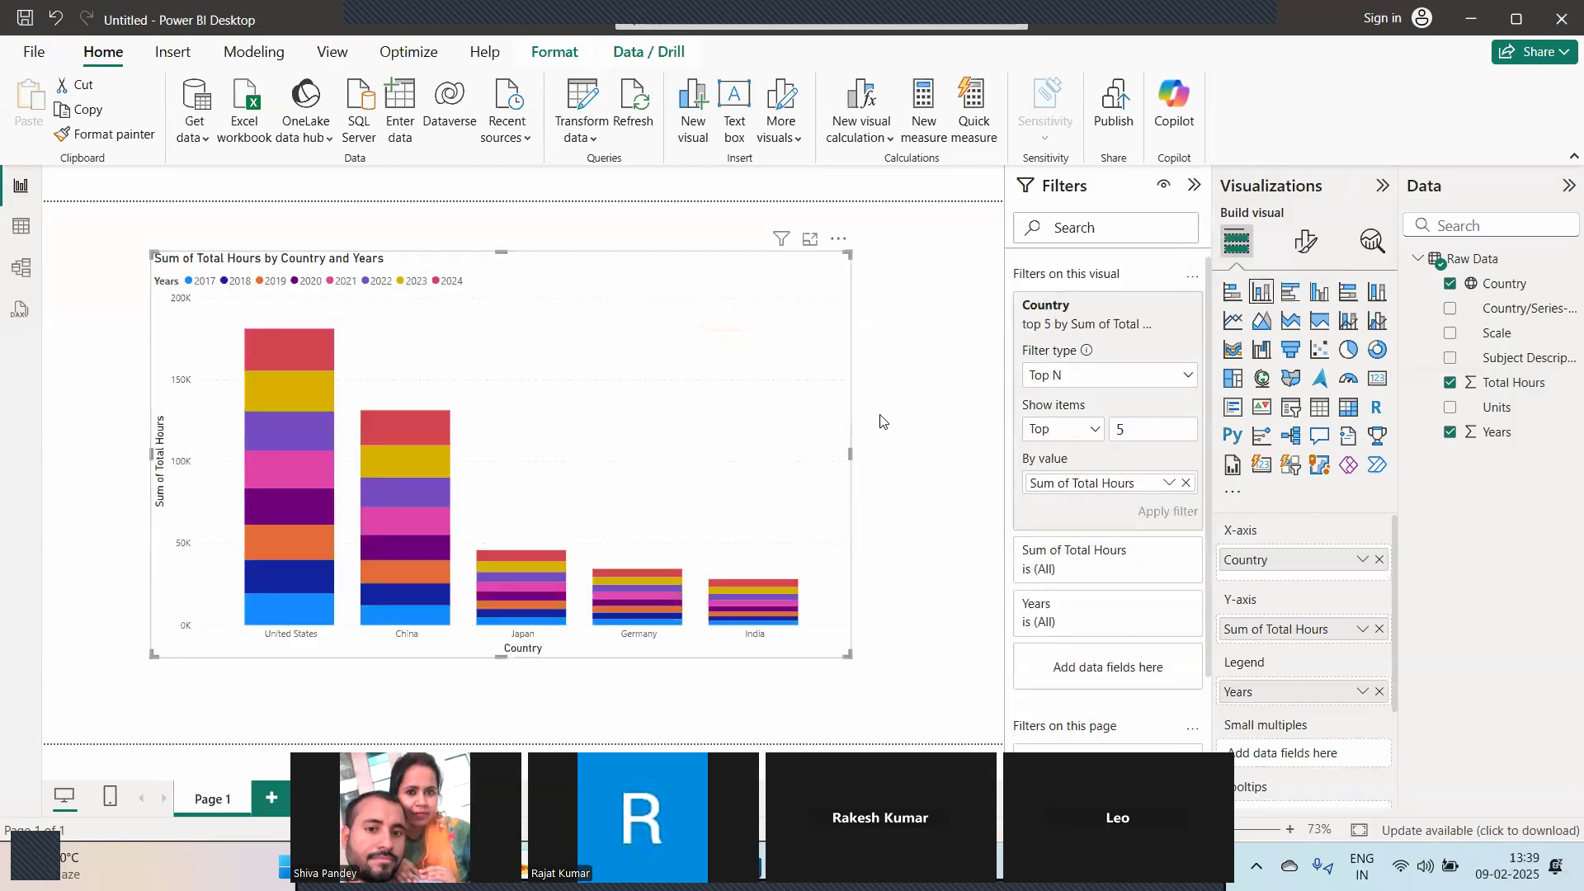
{"action": "left_click", "coordinate": [1239, 295]}
{"action": "left_click", "coordinate": [1293, 297]}
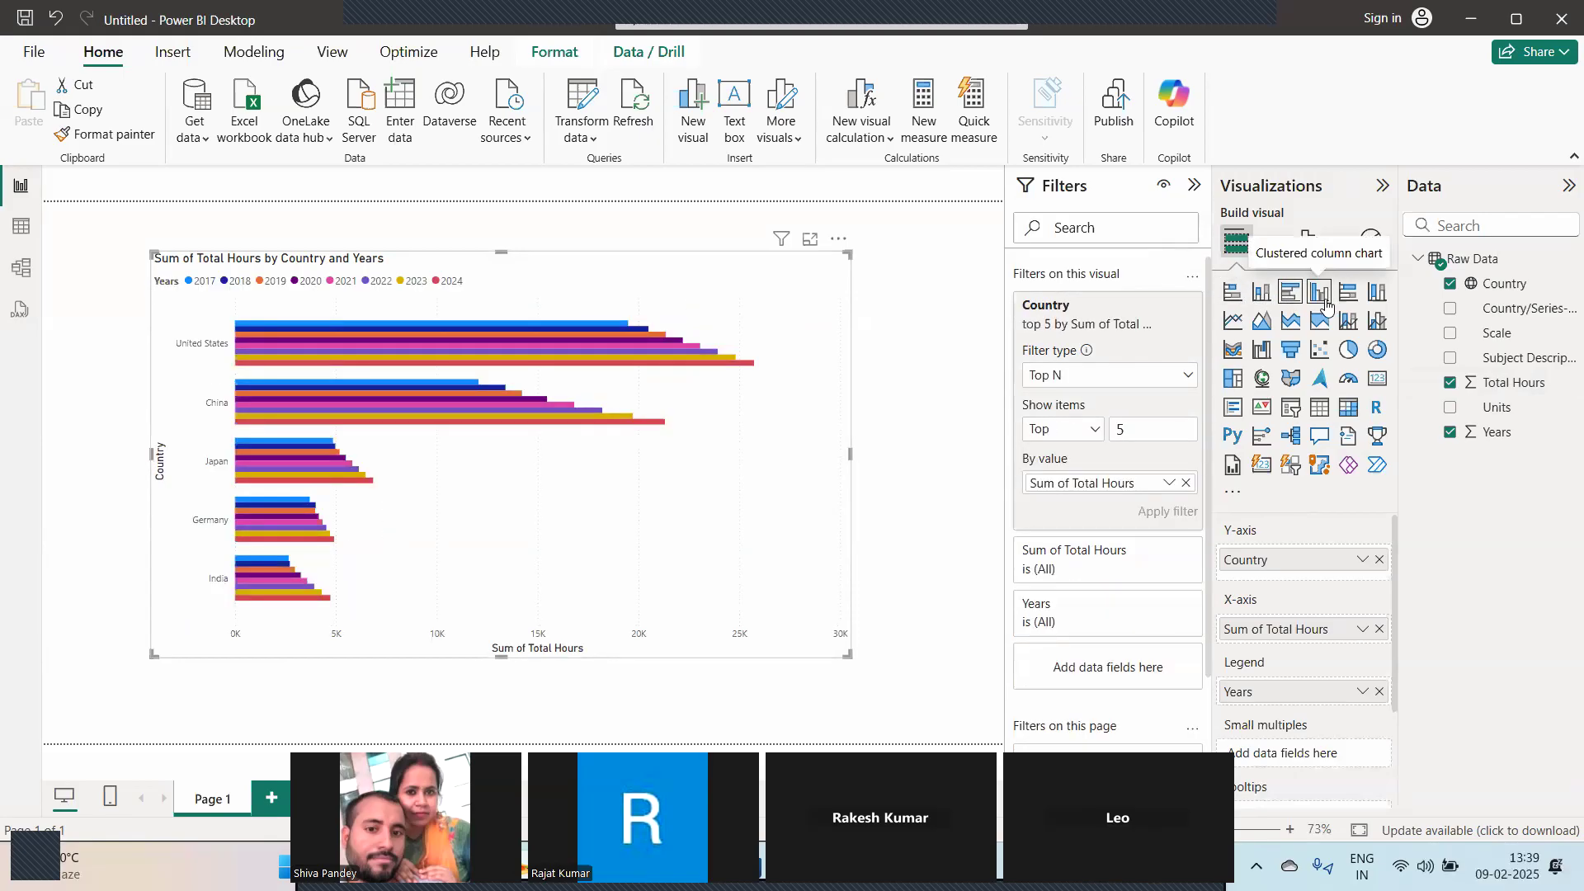
{"action": "left_click", "coordinate": [1320, 299]}
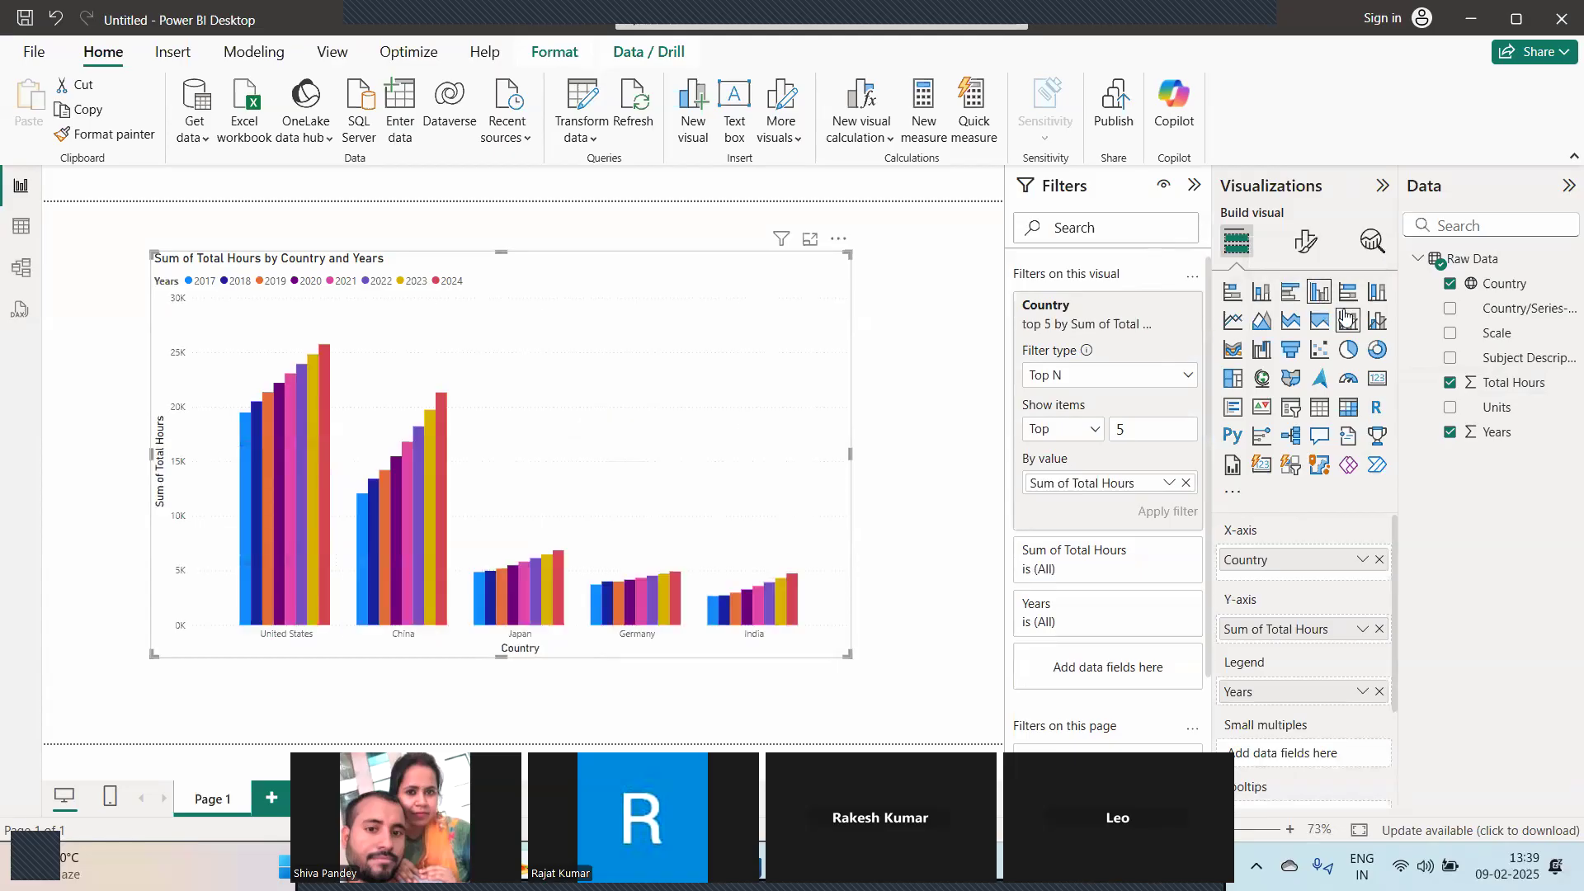
{"action": "left_click", "coordinate": [1349, 297]}
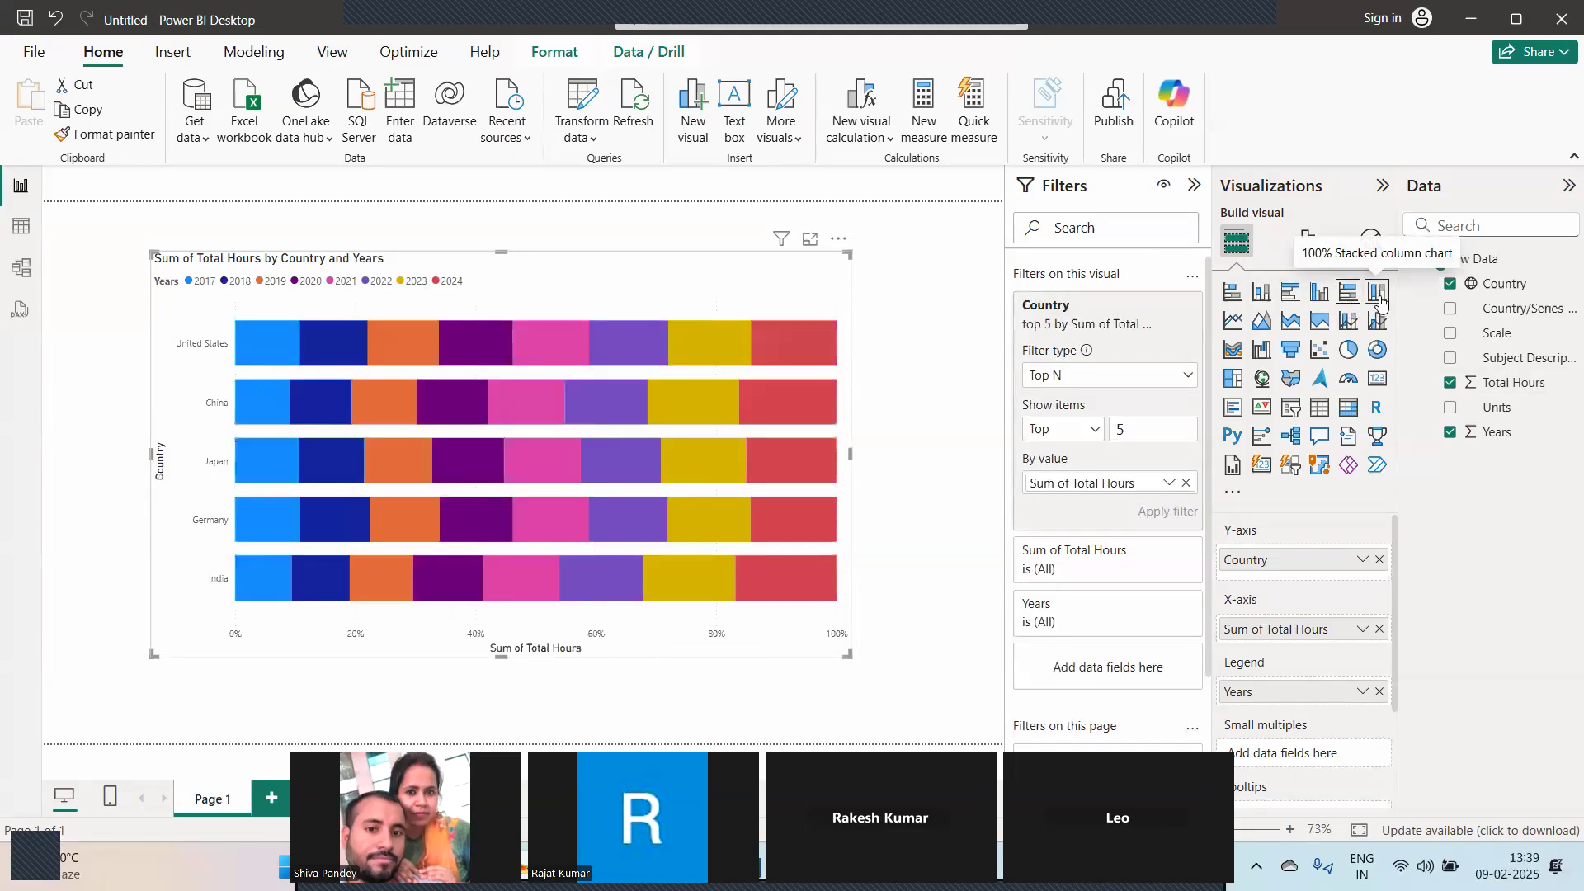
{"action": "left_click", "coordinate": [1376, 293]}
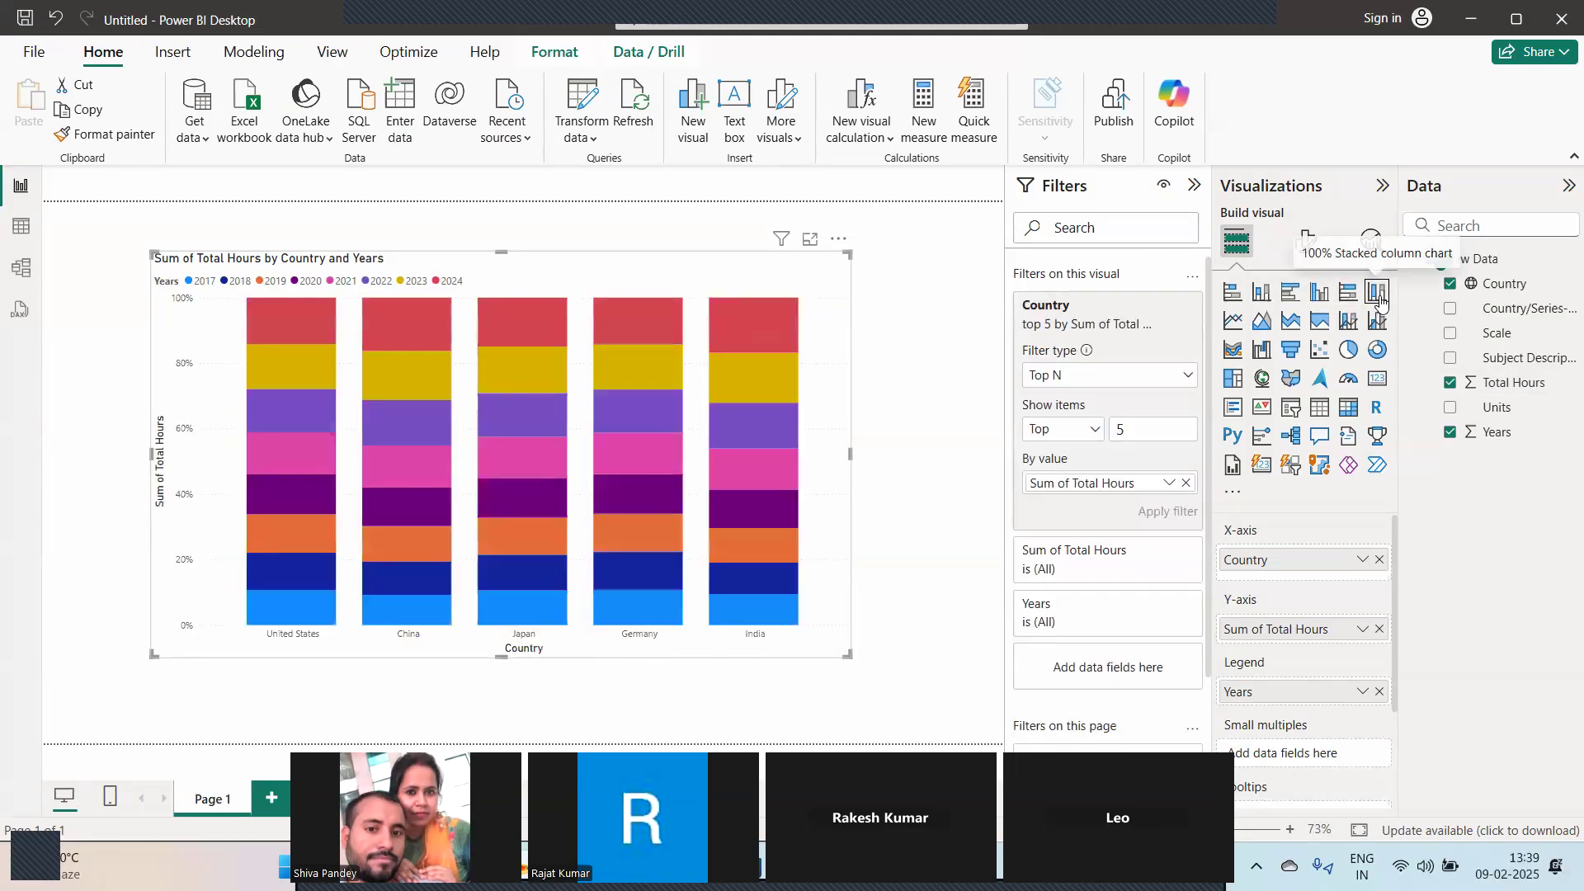
{"action": "left_click", "coordinate": [1348, 349]}
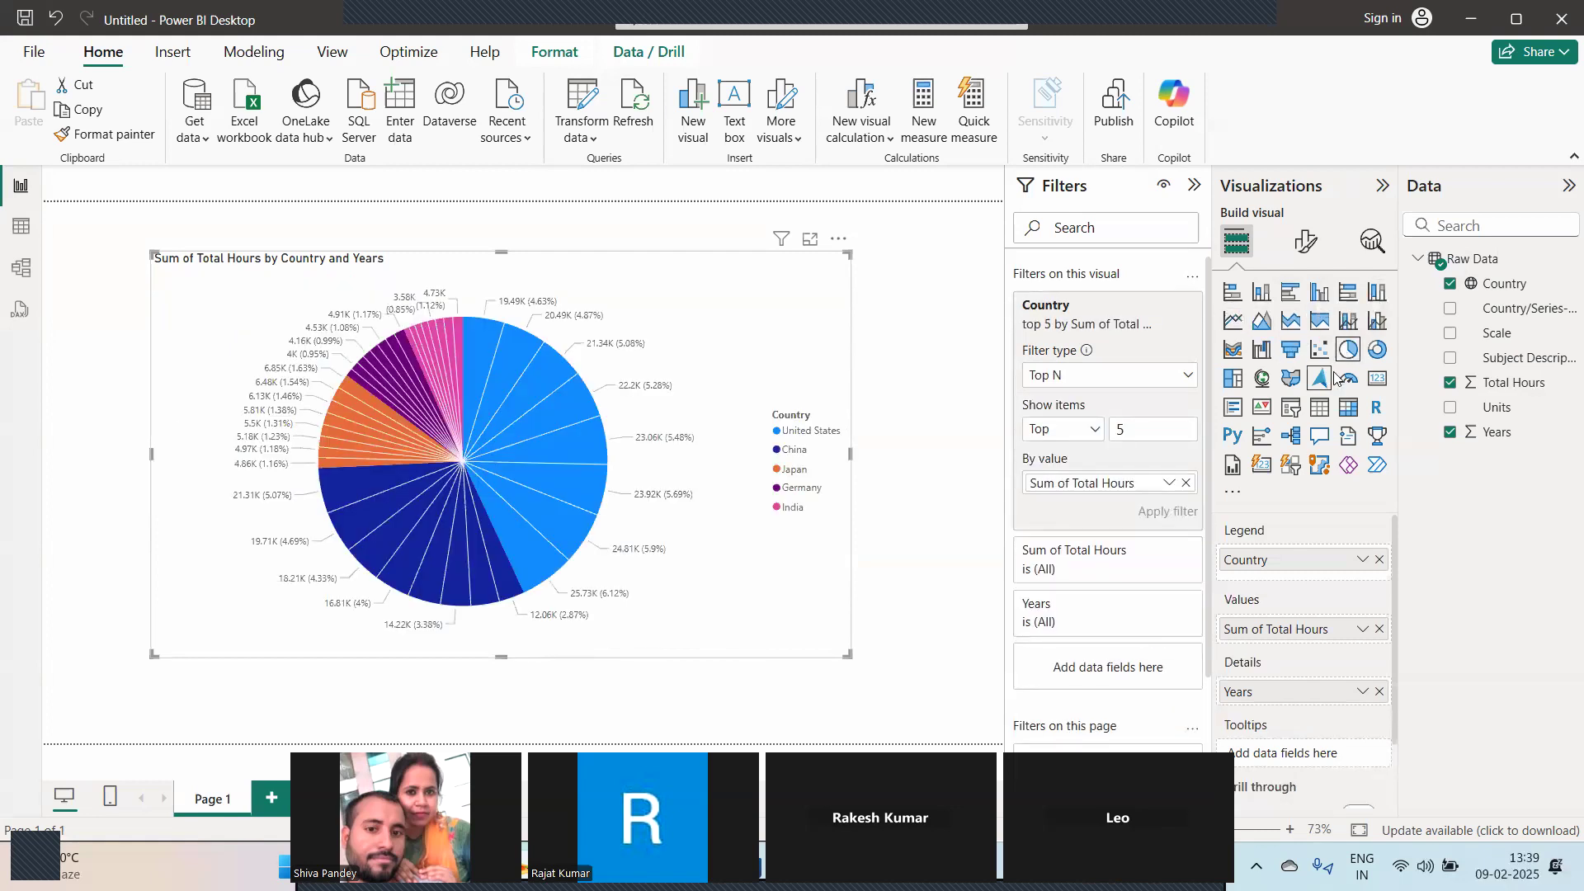
Switch the filtered visual through stacked bar, clustered bar, stacked column, matrix and multi-row card to compare them.
{"action": "left_click", "coordinate": [1234, 297]}
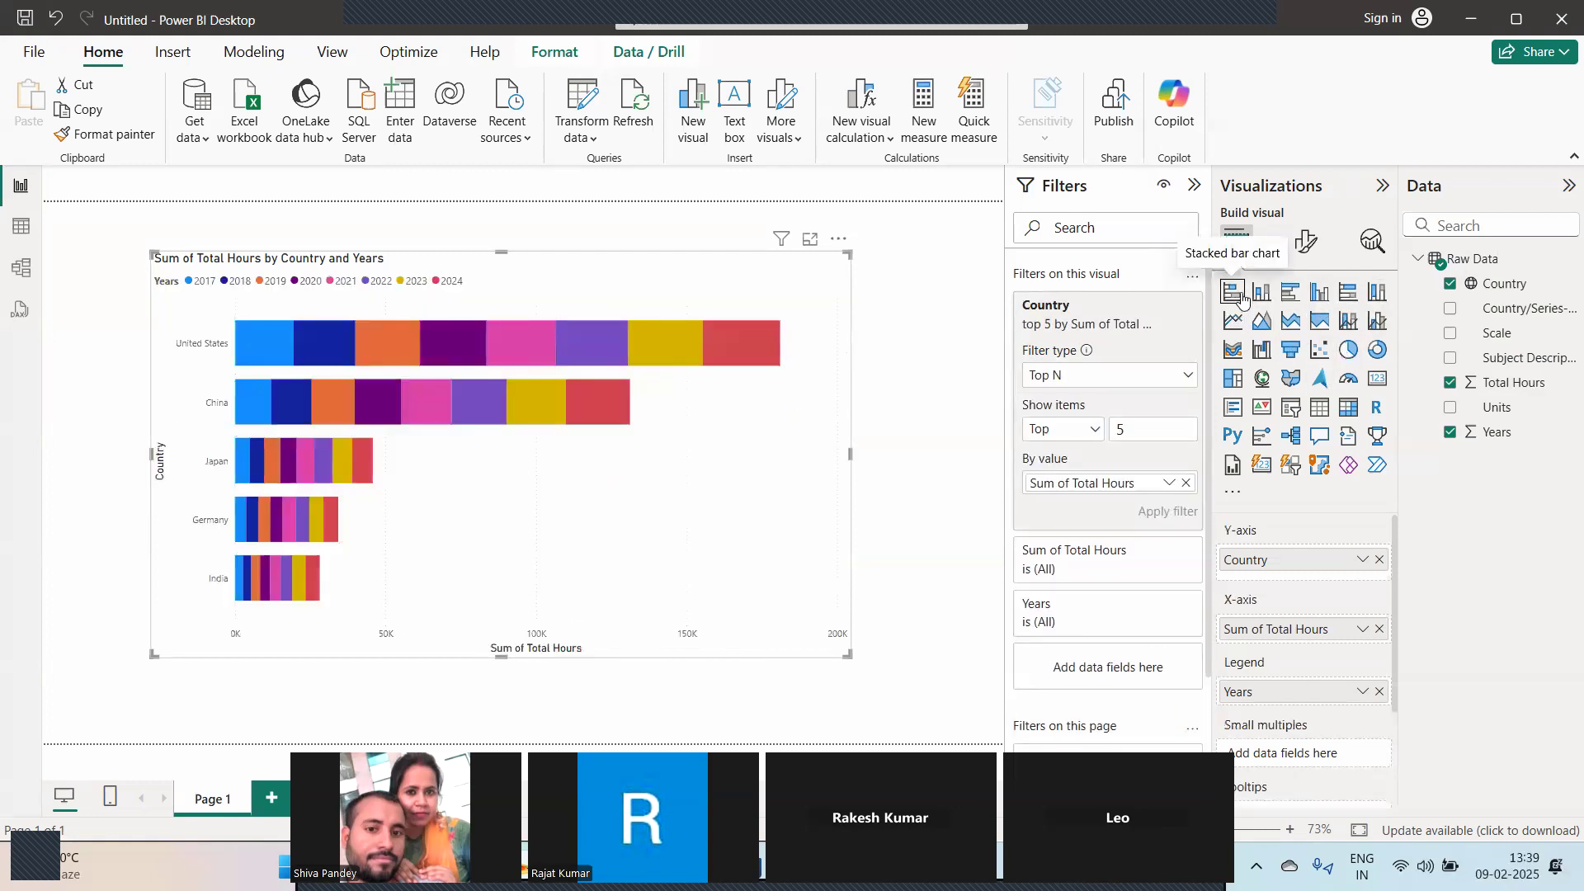
{"action": "left_click", "coordinate": [1292, 296]}
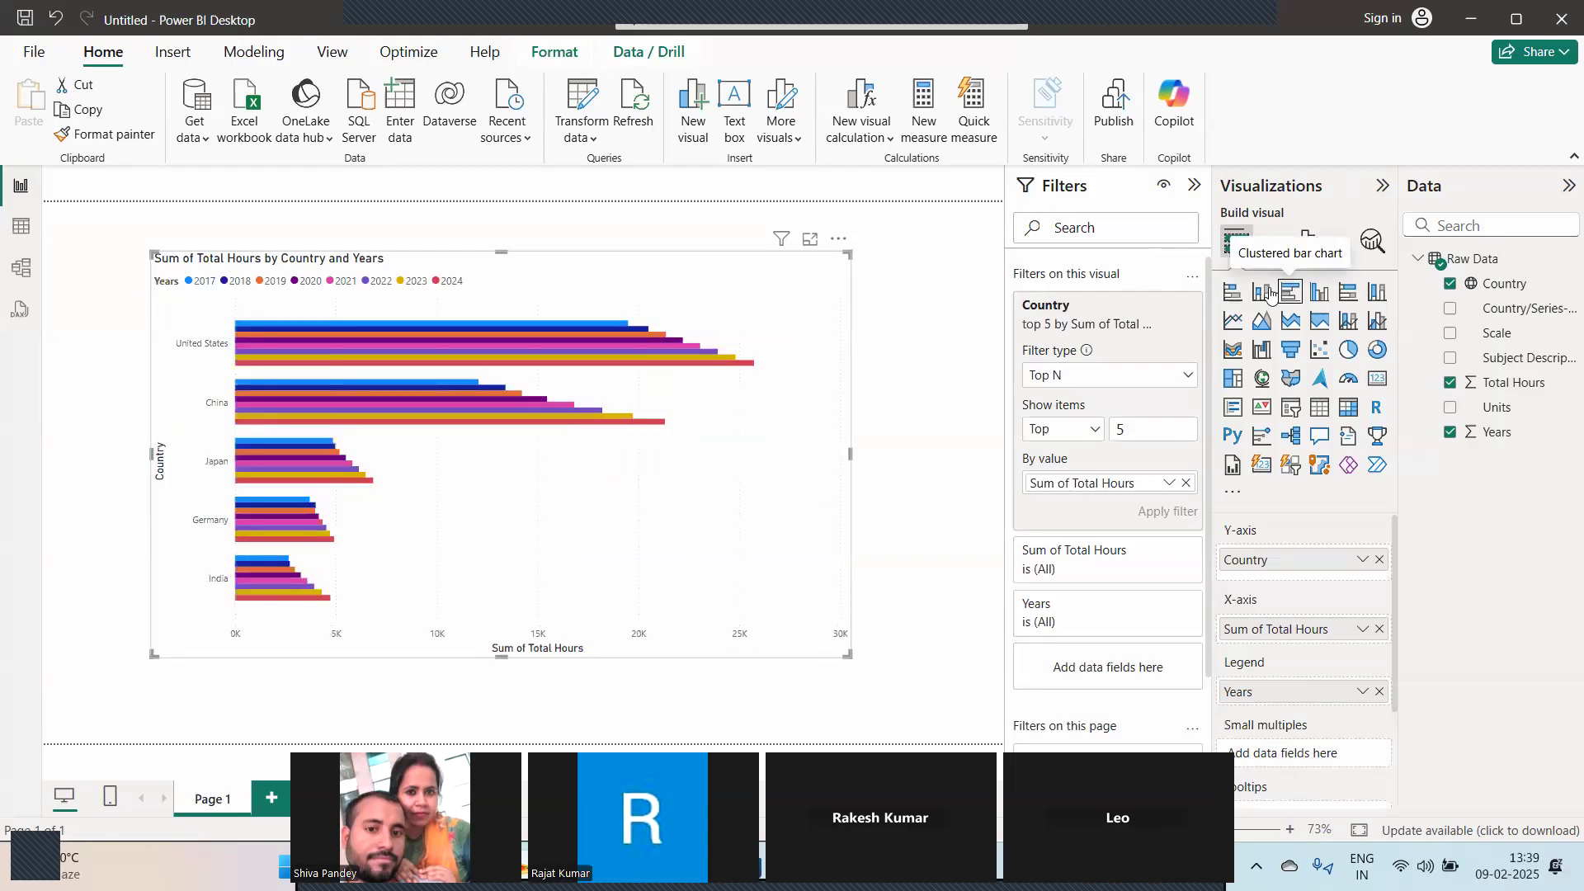
{"action": "left_click", "coordinate": [1266, 294]}
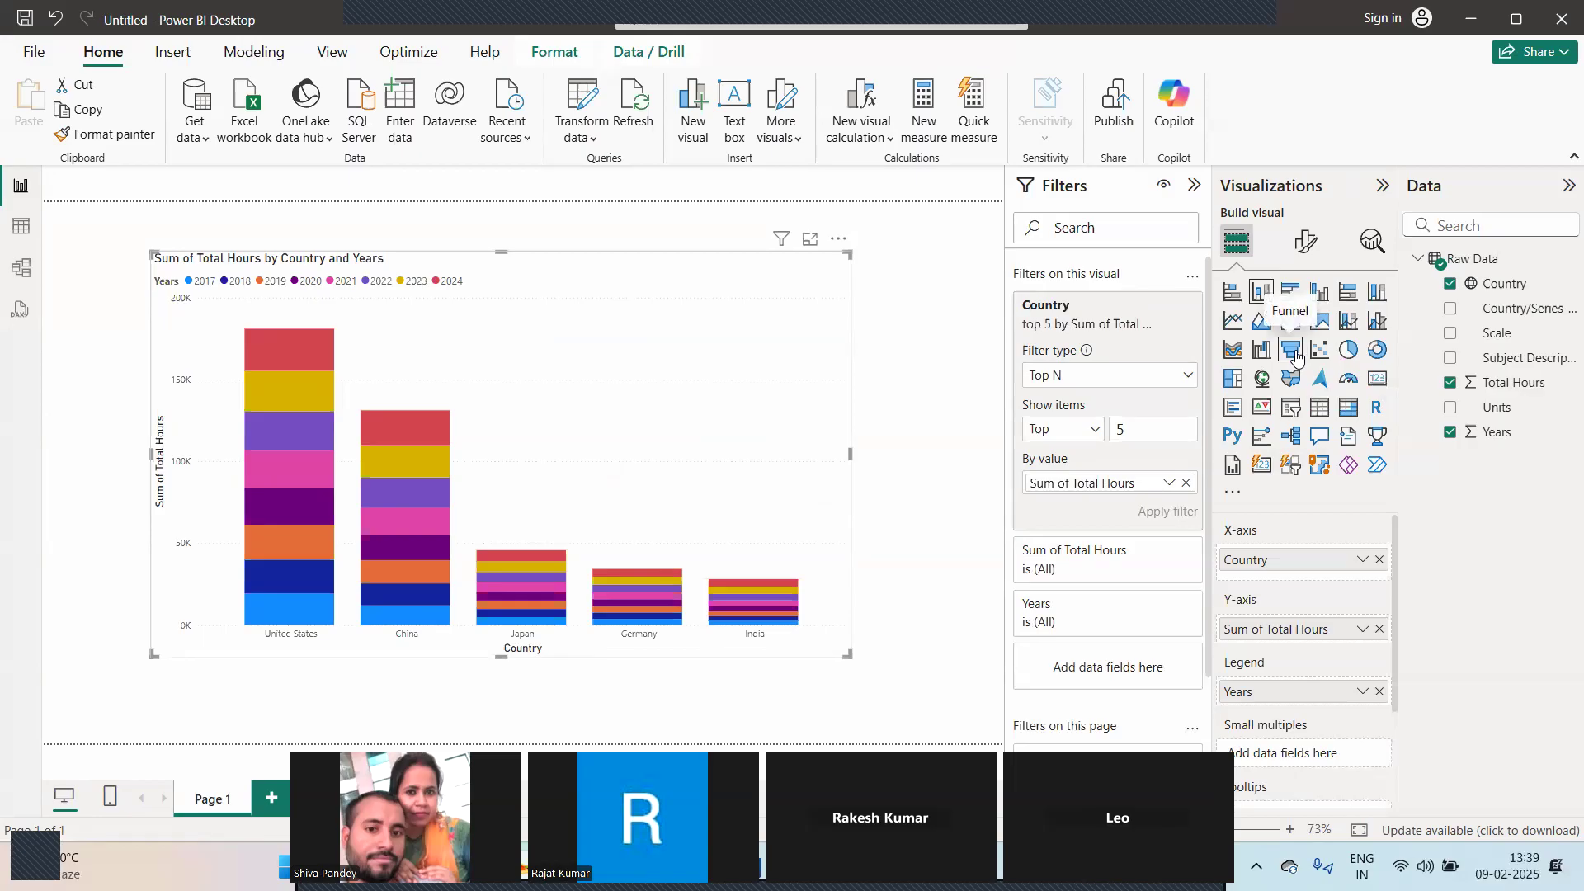
{"action": "left_click", "coordinate": [1348, 408]}
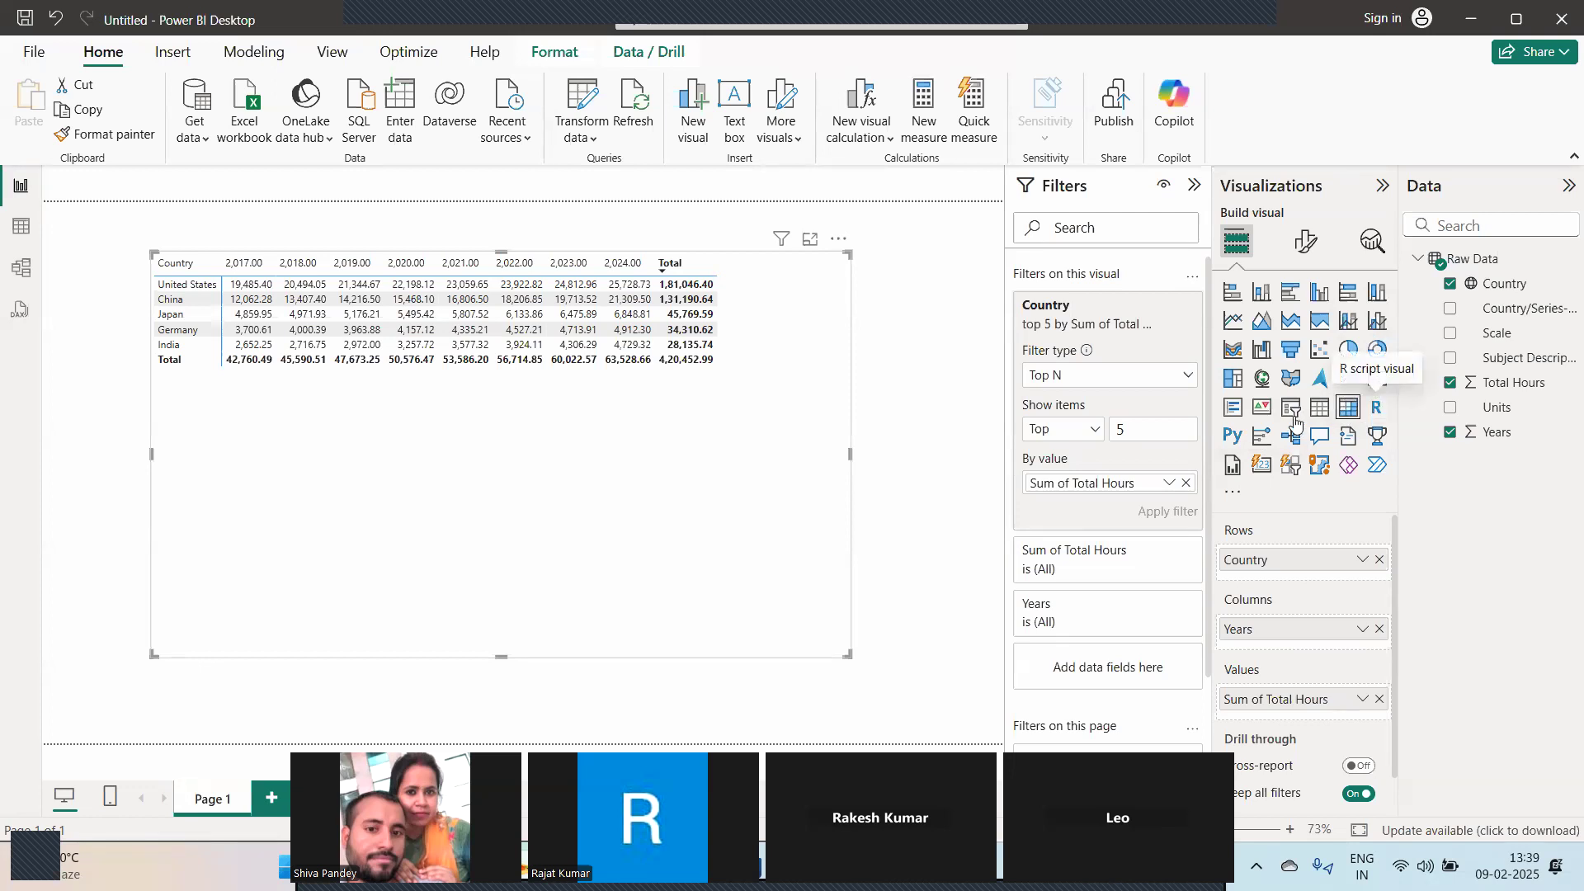
{"action": "left_click", "coordinate": [1234, 410]}
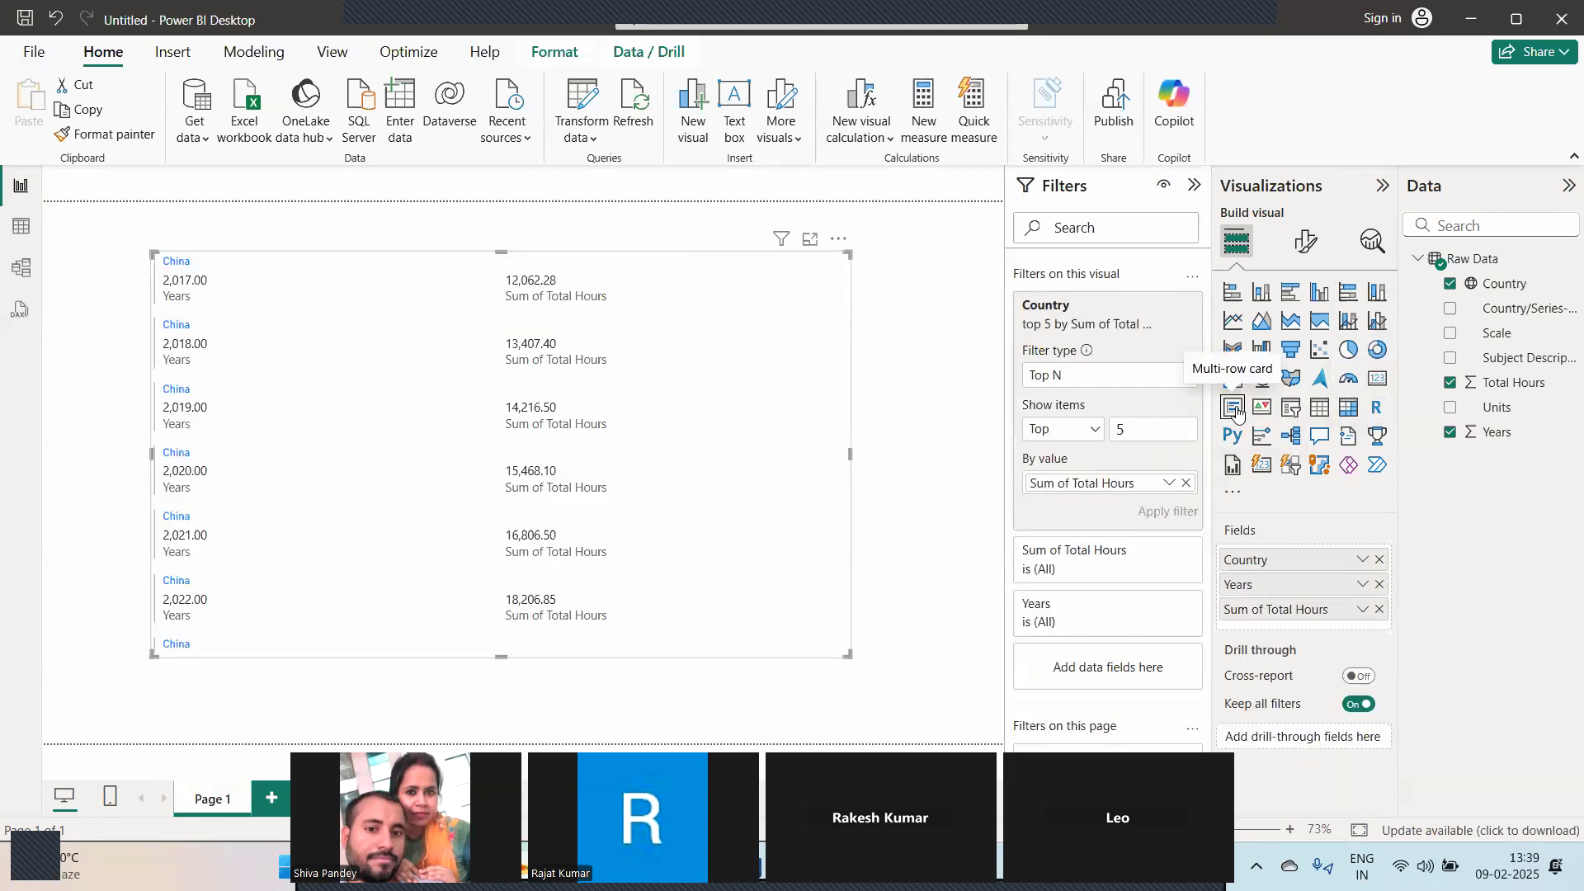
Convert the visual to a slicer, remove its existing fields and add Country as its only field.
{"action": "left_click", "coordinate": [1291, 408]}
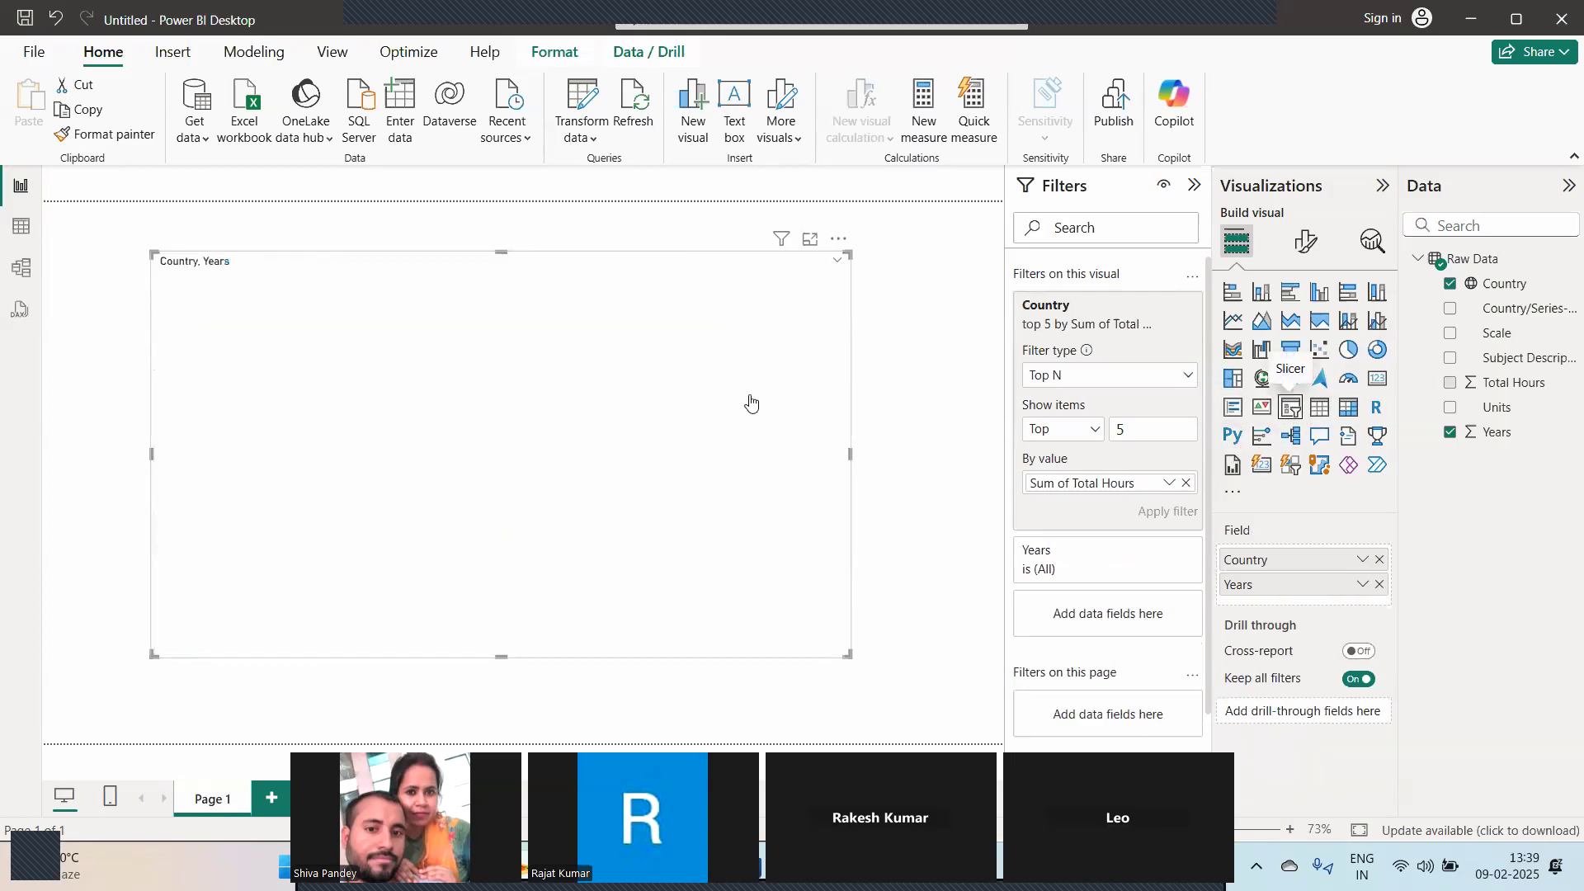
{"action": "left_click", "coordinate": [1380, 559]}
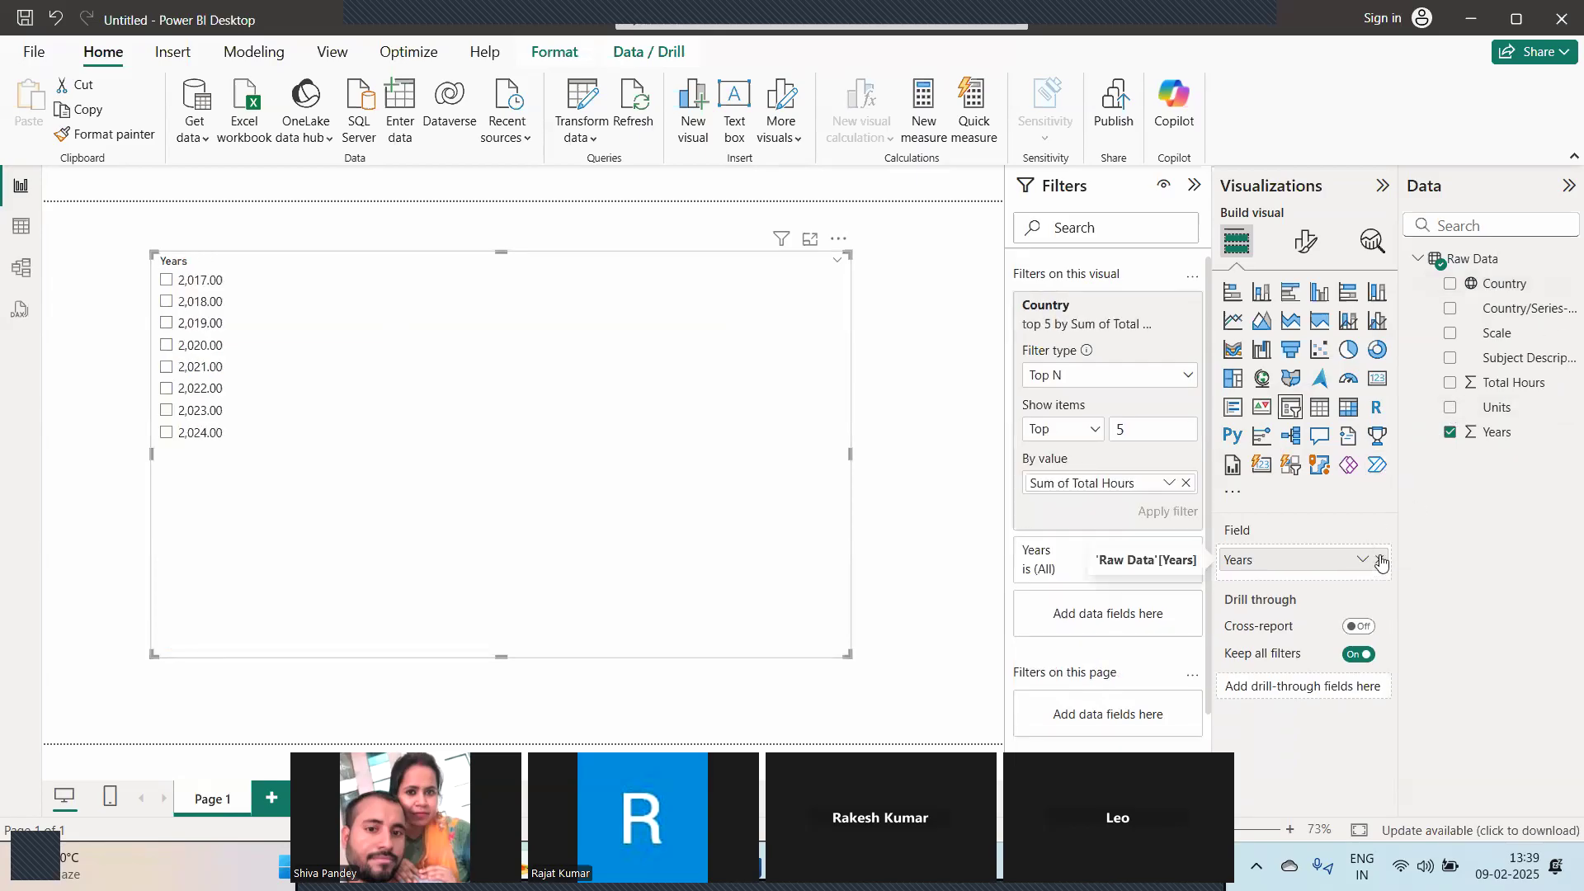
{"action": "left_click", "coordinate": [1380, 559]}
{"action": "left_click_drag", "start_coordinate": [1498, 283], "coordinate": [498, 412]}
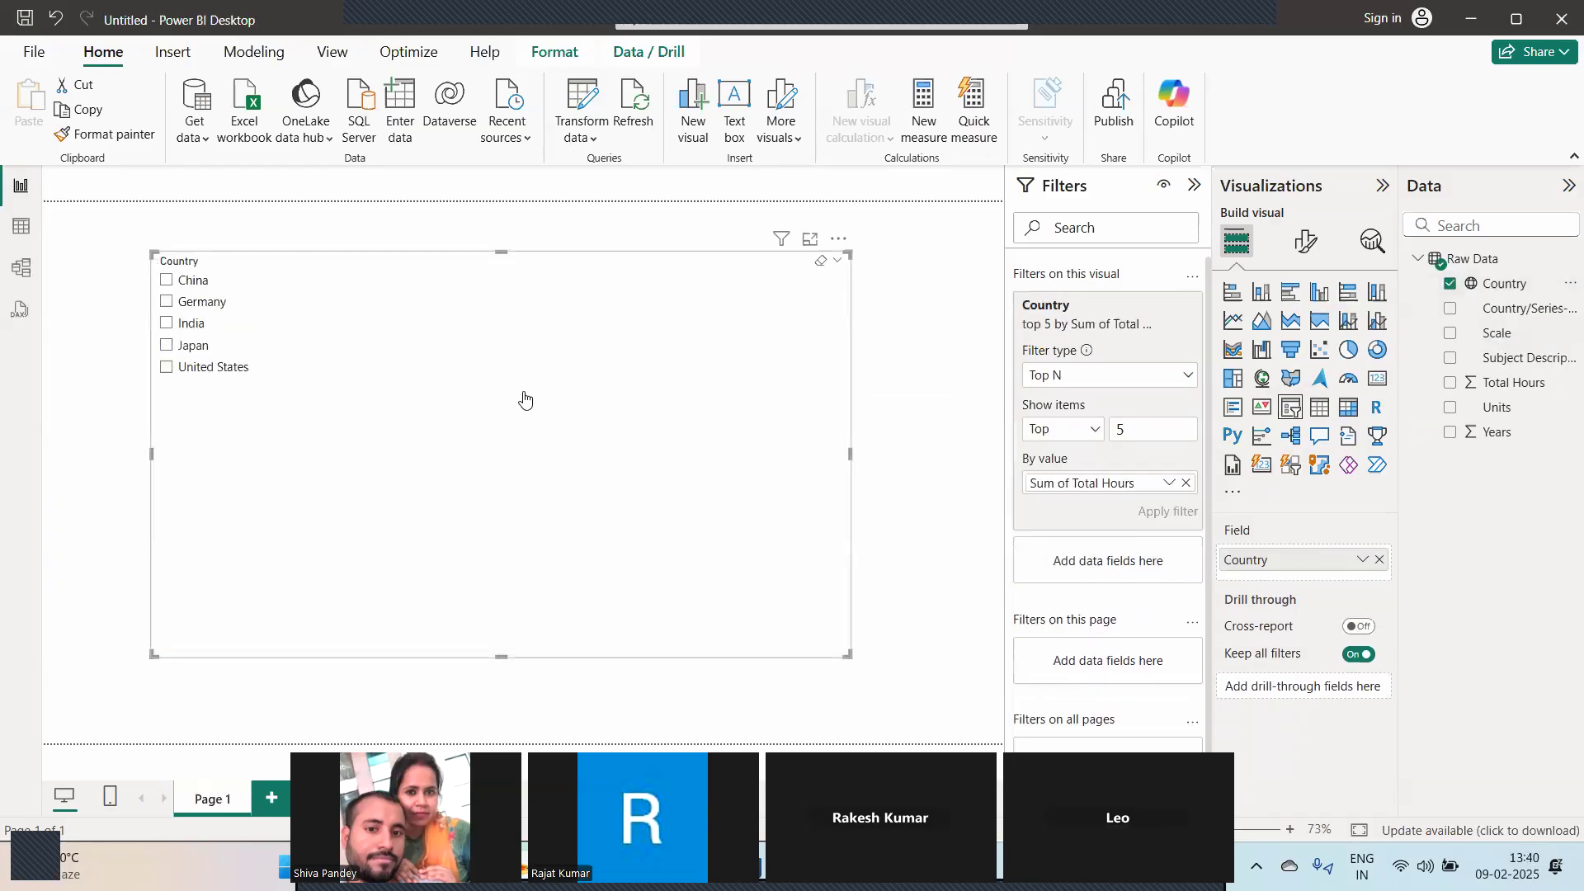
Select India in the Country slicer.
{"action": "left_click", "coordinate": [1144, 429]}
{"action": "type", "text": "1"}
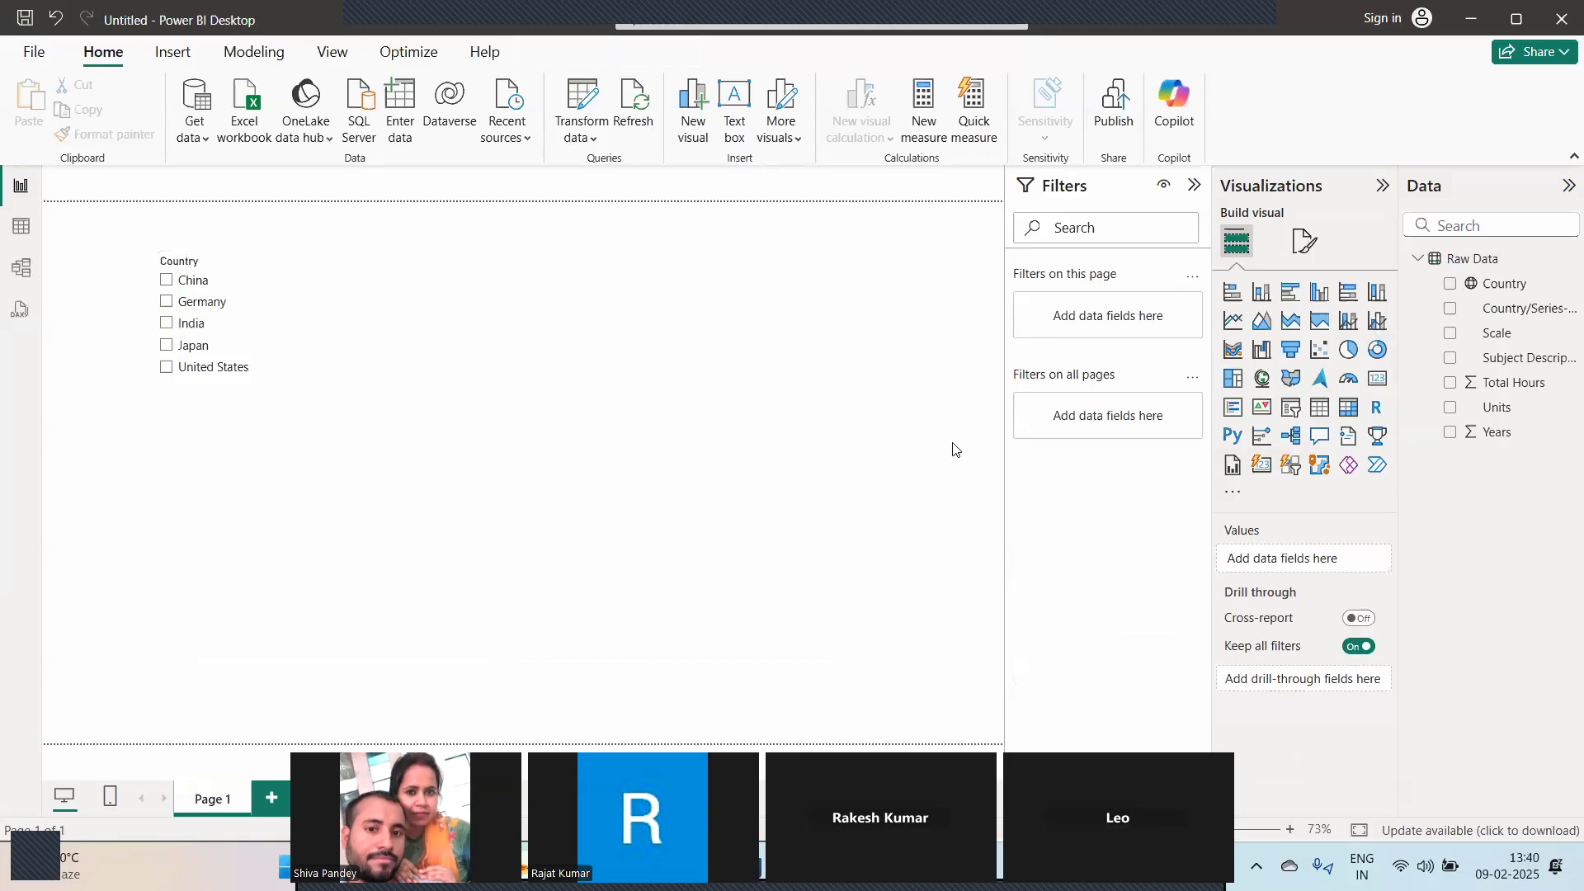
{"action": "left_click", "coordinate": [293, 330]}
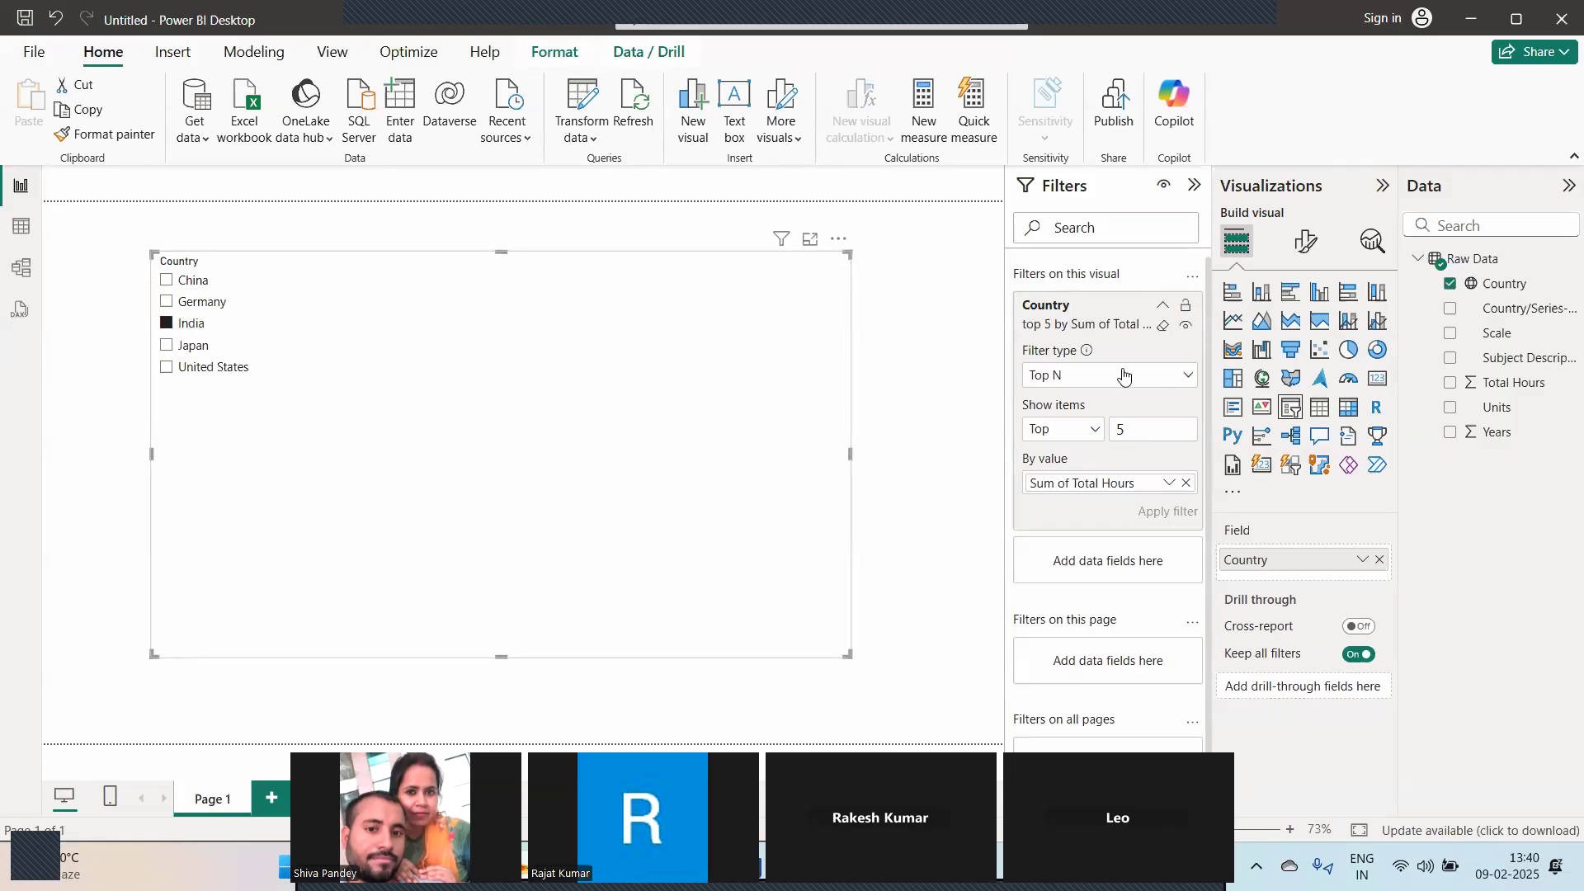
Change the slicer's Country Top N filter to the top 10 by Sum of Total Hours and apply it.
{"action": "left_click", "coordinate": [1084, 381]}
{"action": "left_click", "coordinate": [1043, 452]}
{"action": "left_click", "coordinate": [1147, 426]}
{"action": "key", "text": "BackSpace"}
{"action": "type", "text": "10"}
{"action": "left_click", "coordinate": [1186, 484]}
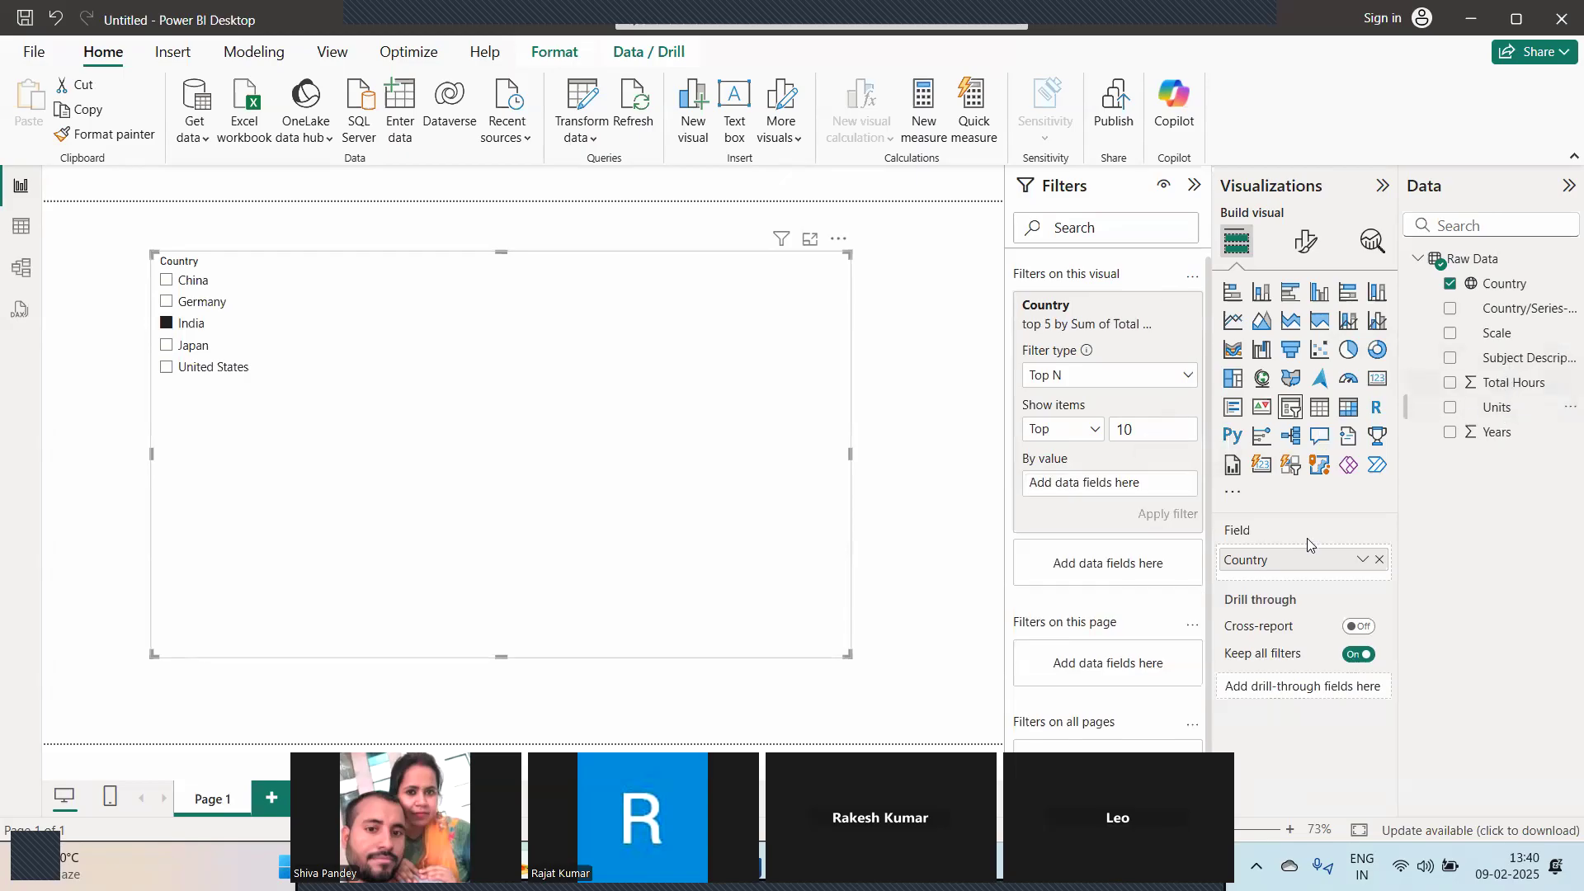
{"action": "left_click_drag", "start_coordinate": [1518, 383], "coordinate": [1083, 485]}
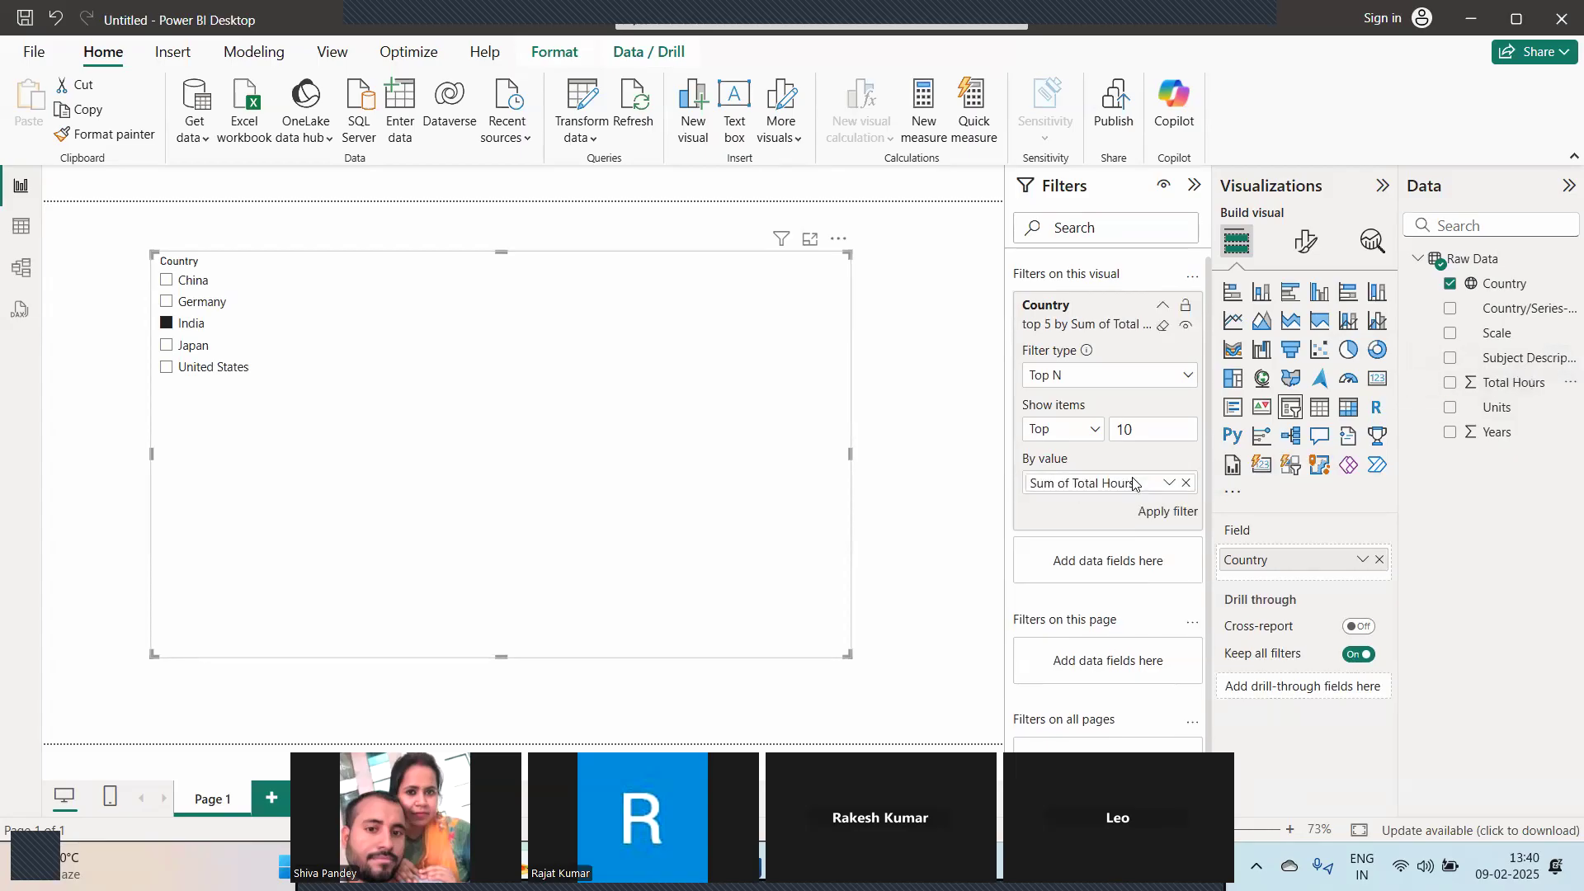
{"action": "left_click", "coordinate": [1187, 515]}
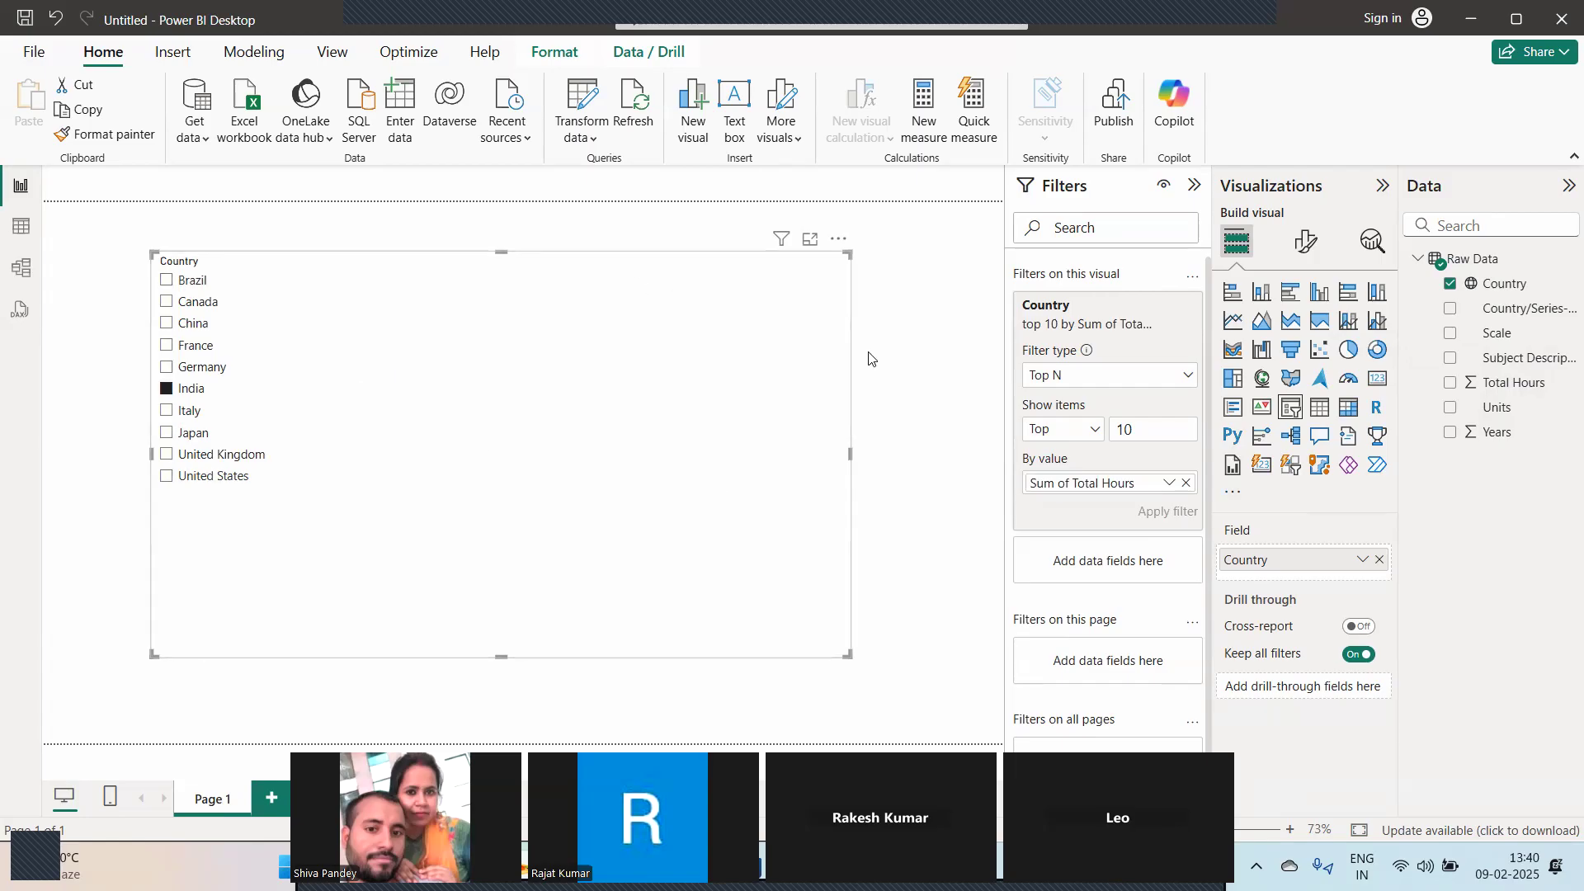
Try the Country slicer as clustered bar, clustered column and pie charts, and return it to a slicer.
{"action": "left_click", "coordinate": [1287, 305]}
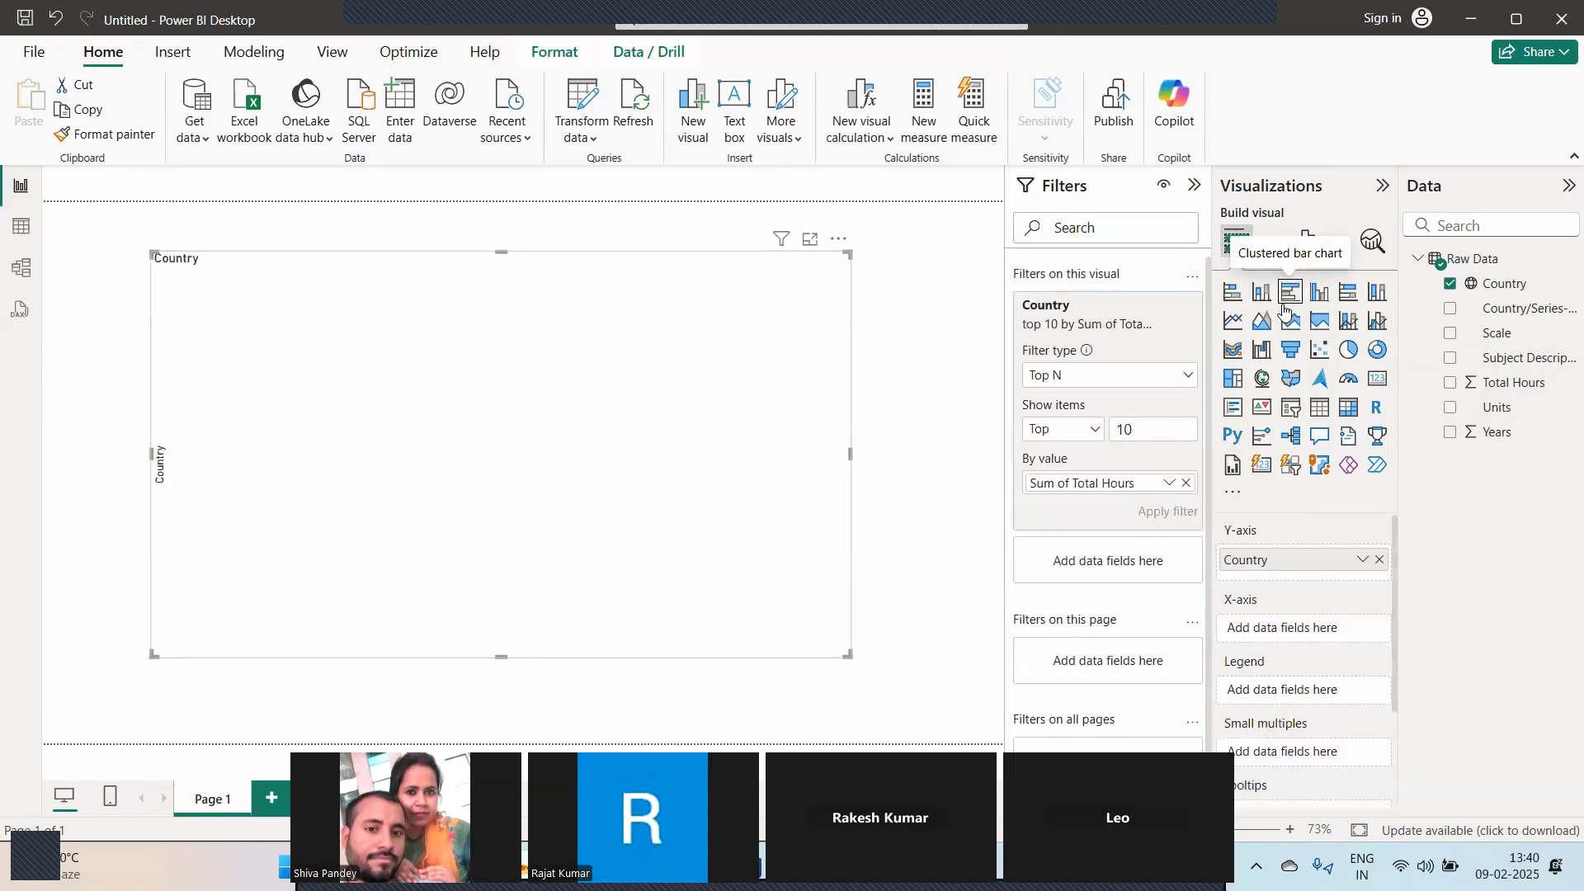
{"action": "left_click", "coordinate": [1320, 295]}
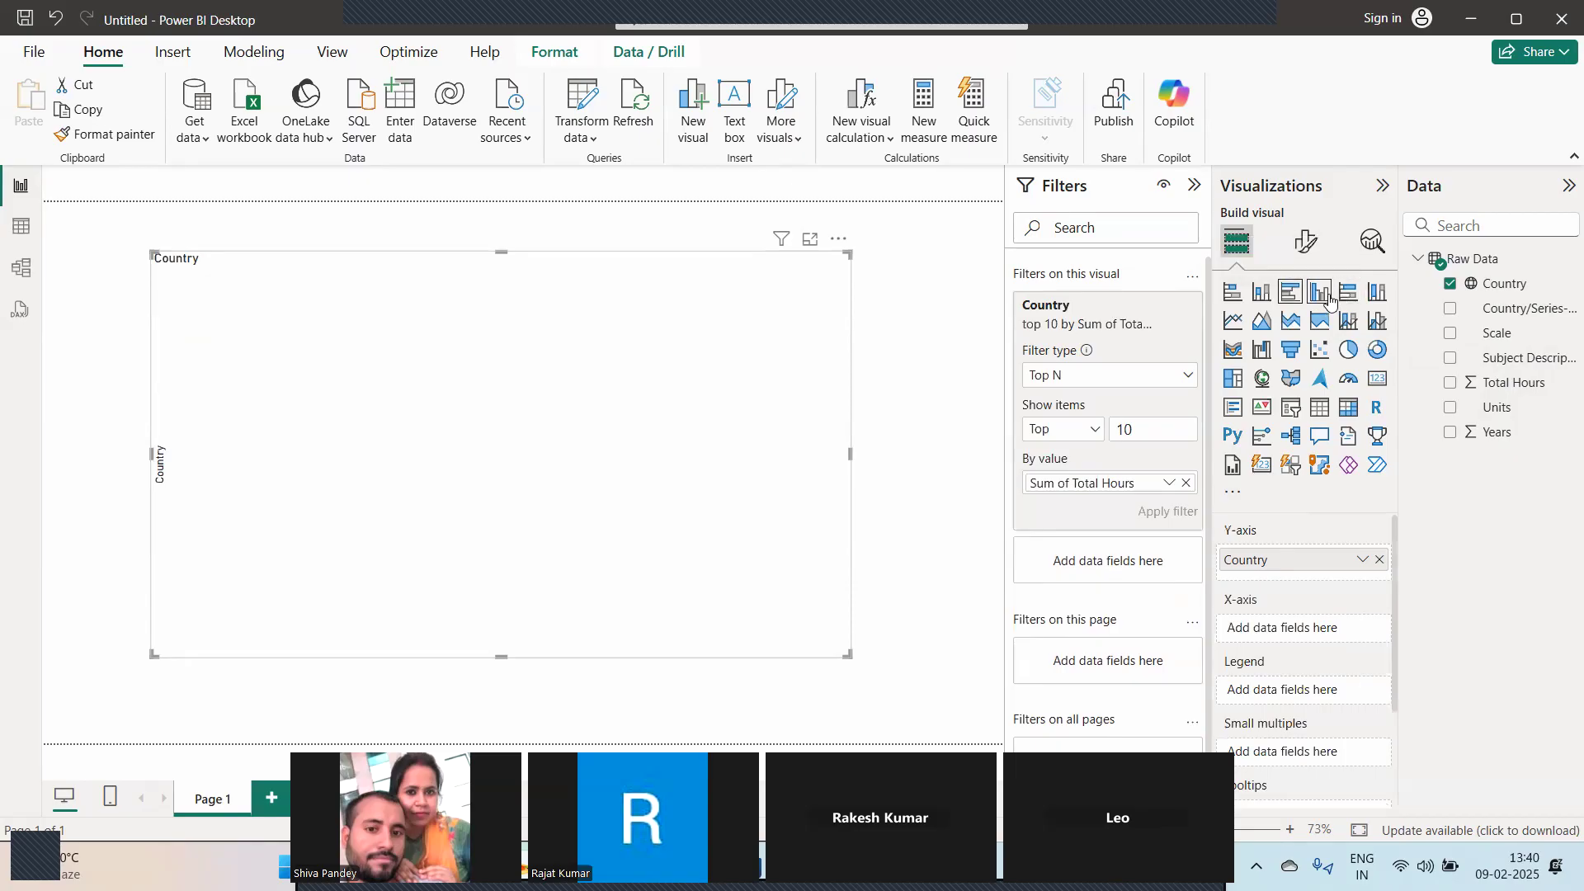
{"action": "left_click", "coordinate": [1348, 348]}
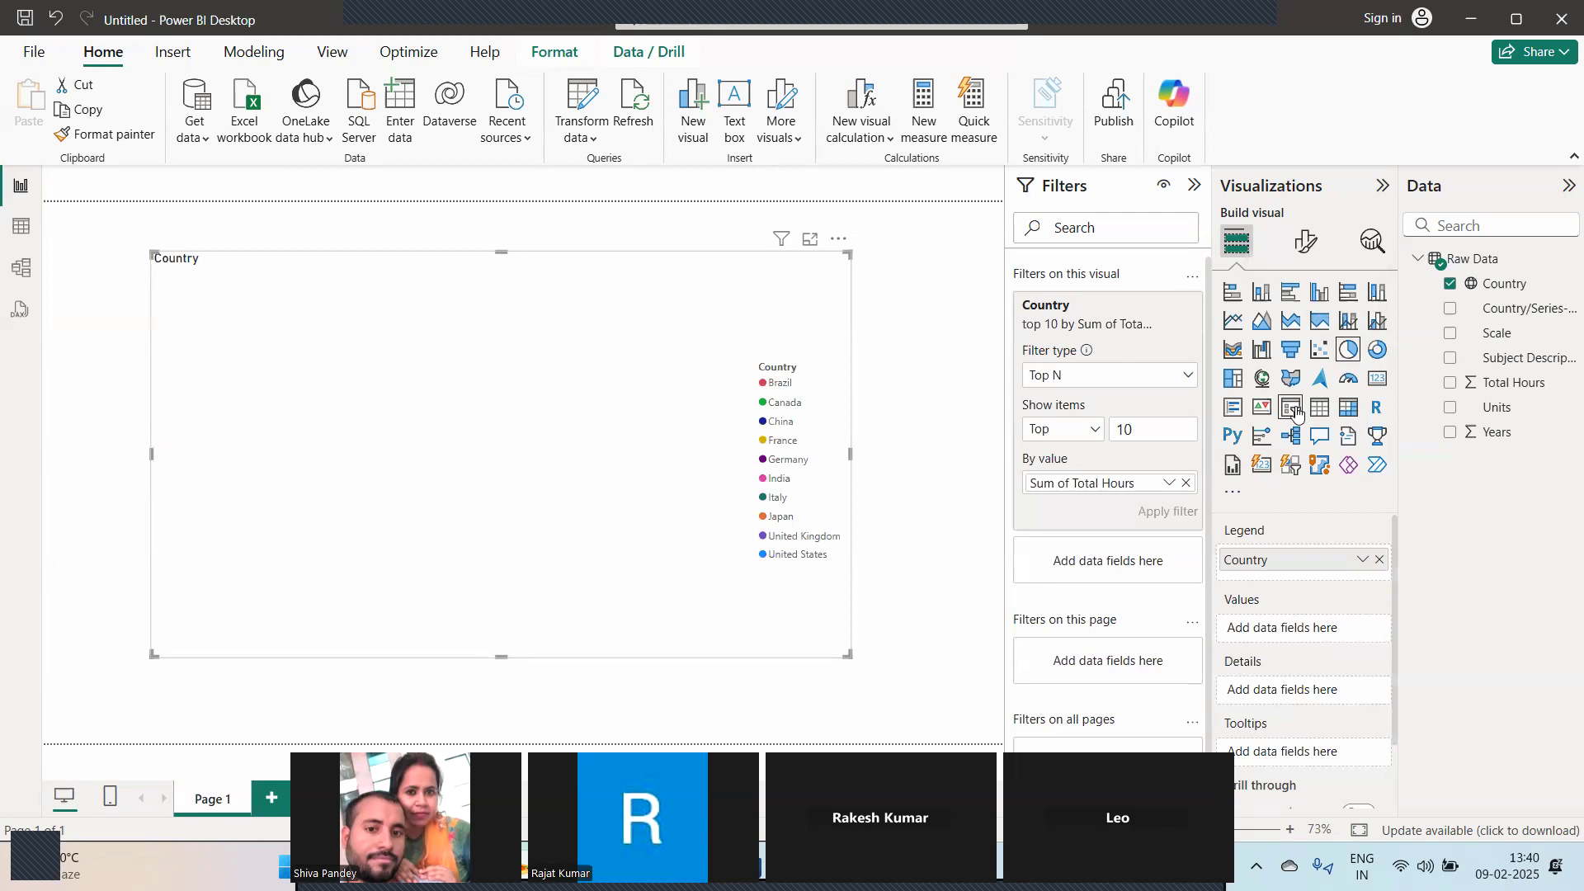
{"action": "left_click", "coordinate": [1293, 410]}
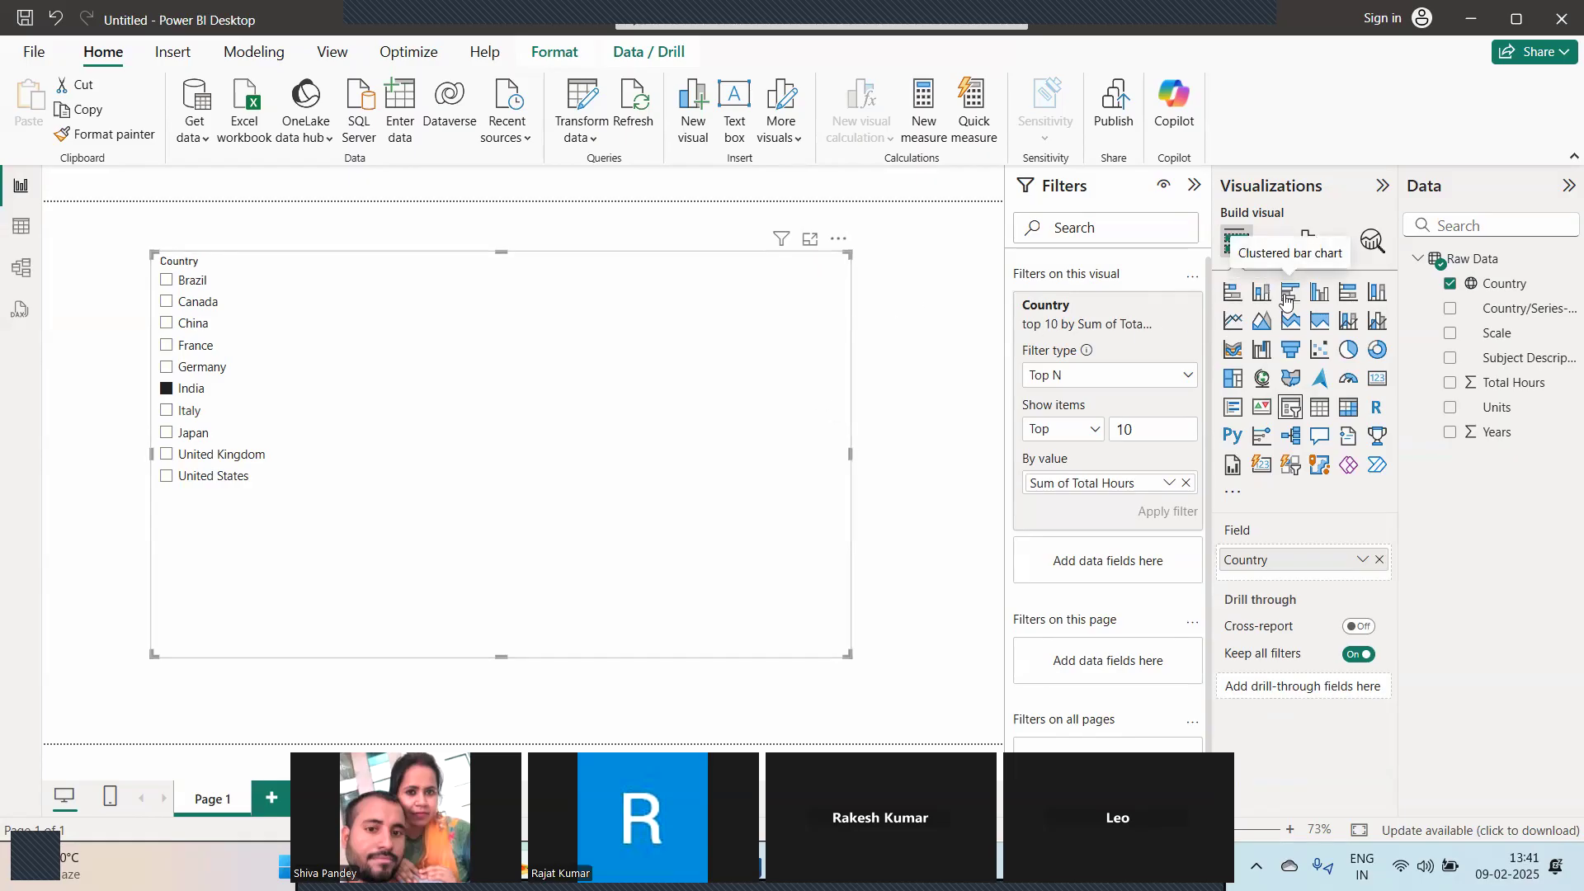
Convert the Country slicer to a stacked column chart and switch it to a clustered column chart.
{"action": "left_click", "coordinate": [1262, 292]}
{"action": "left_click", "coordinate": [1320, 301]}
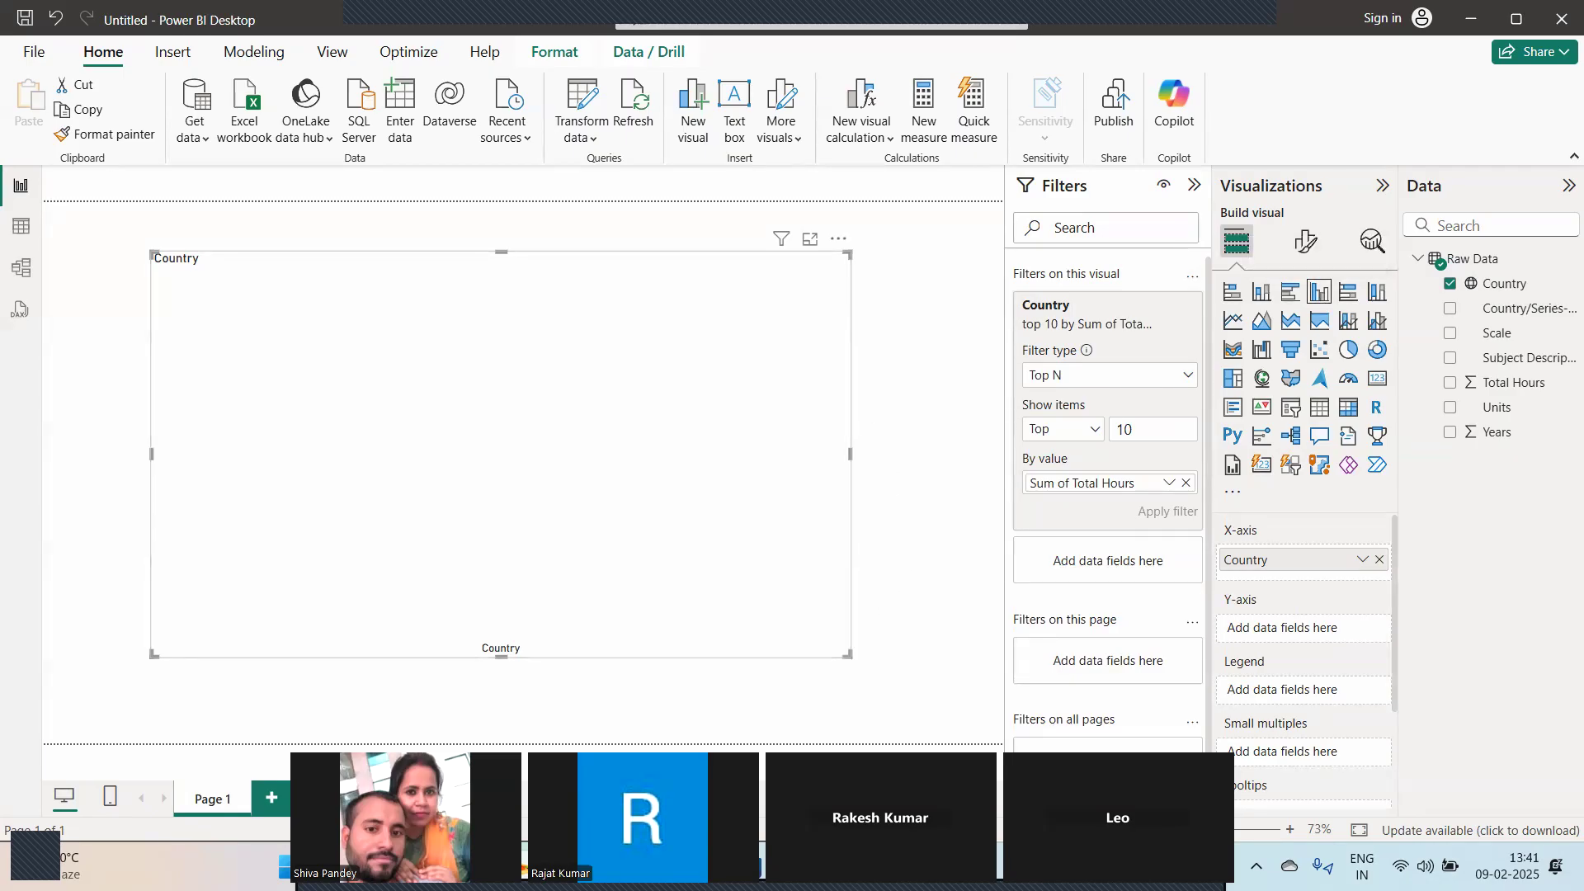
{"action": "mouse_move", "coordinate": [1112, 866]}
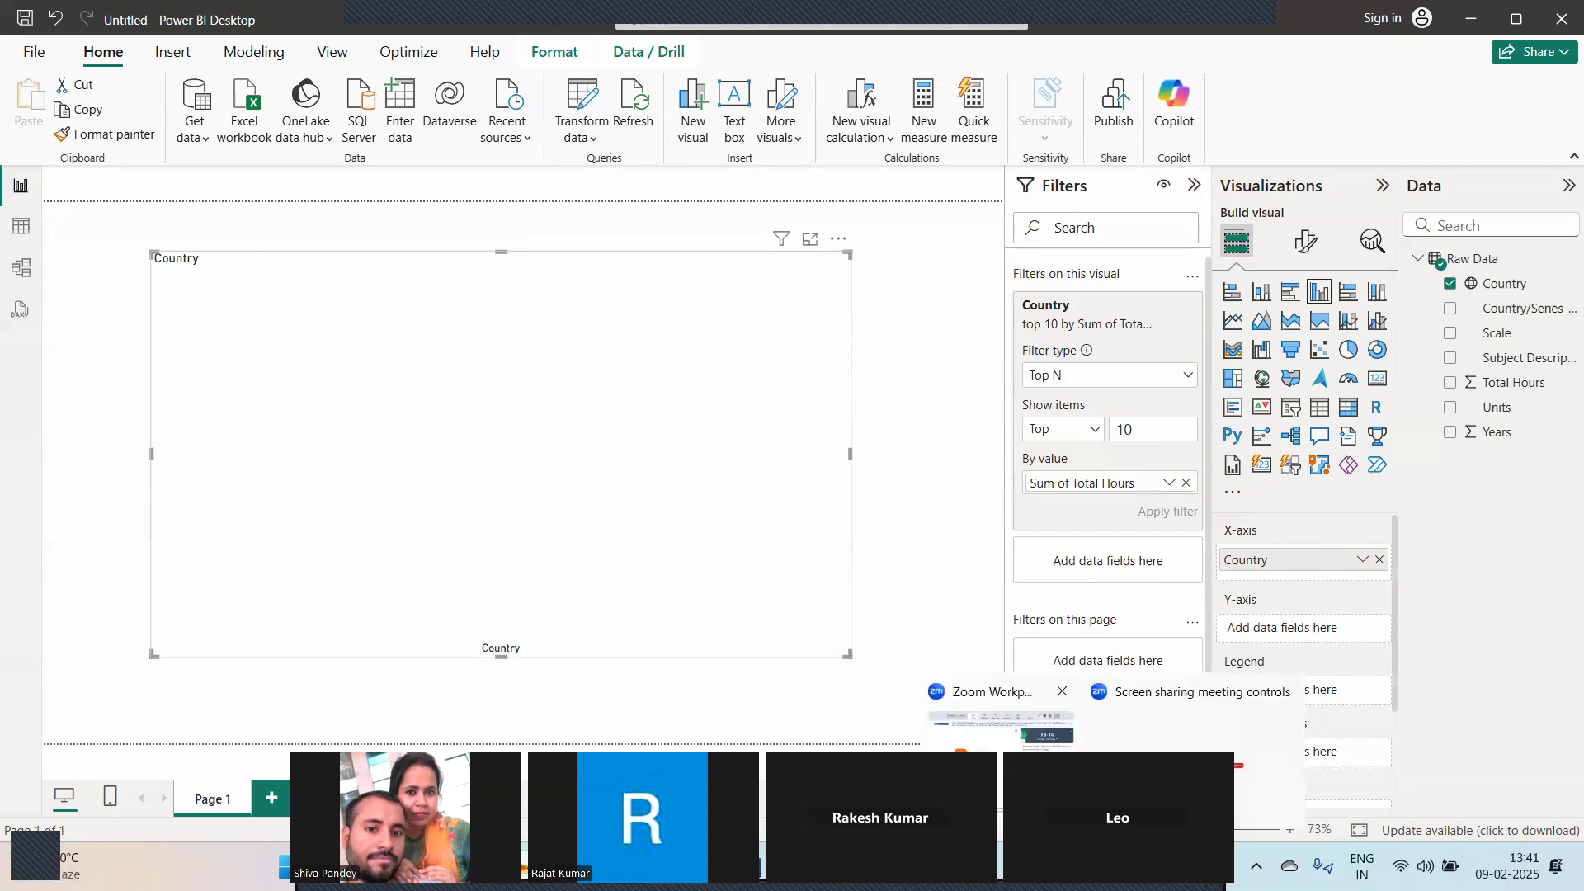
{"action": "left_click", "coordinate": [1000, 763]}
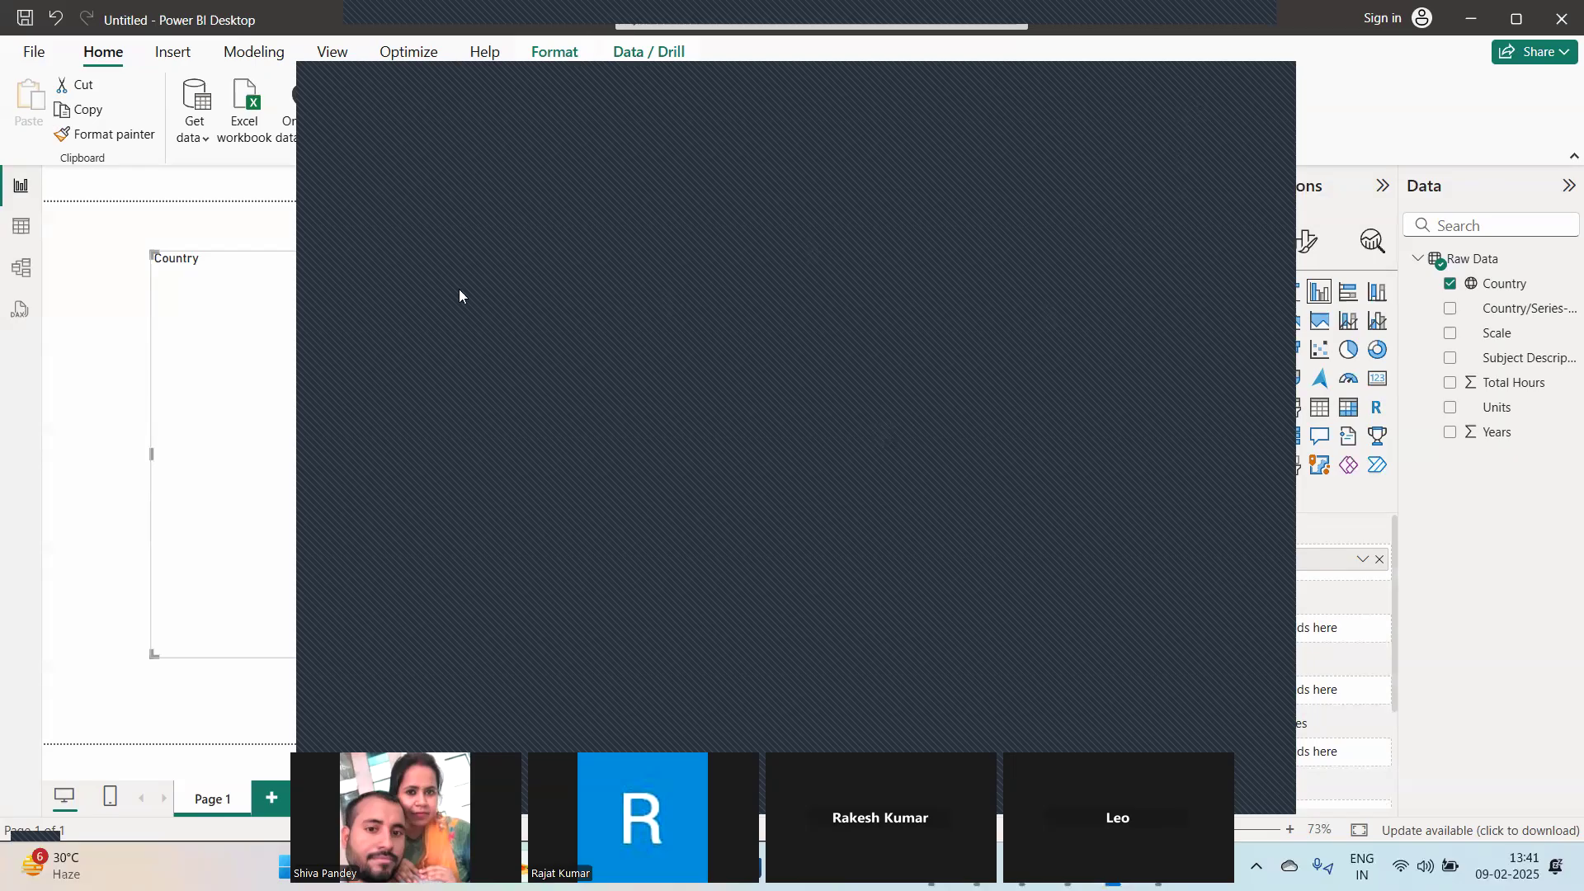
View the Raw Data table in the model view, and open its rows in the table view.
{"action": "left_click", "coordinate": [27, 281]}
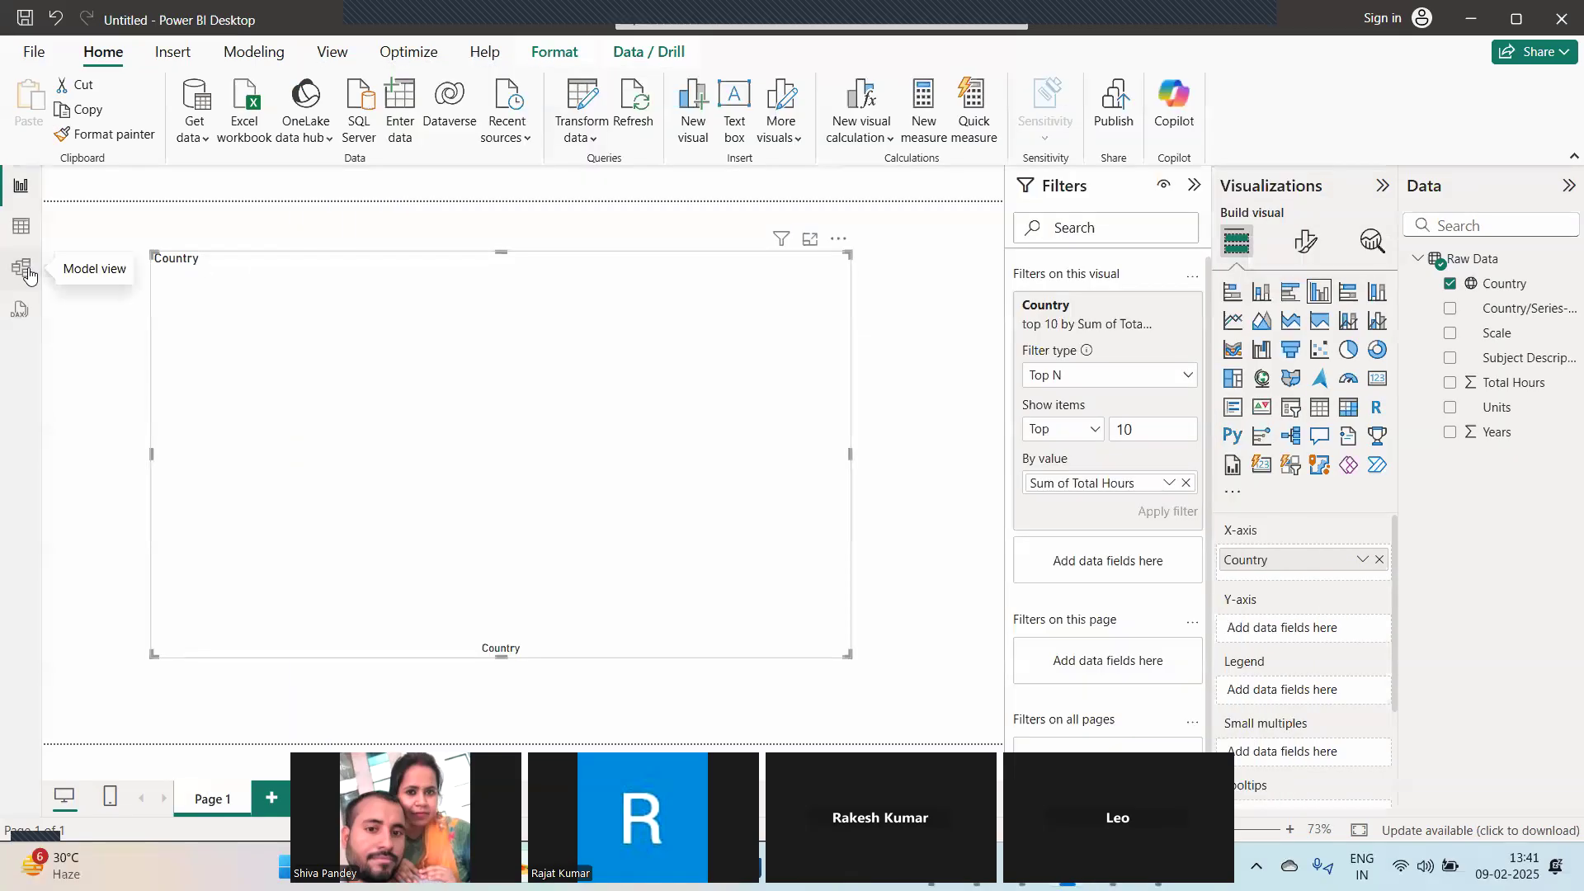
{"action": "left_click", "coordinate": [26, 280]}
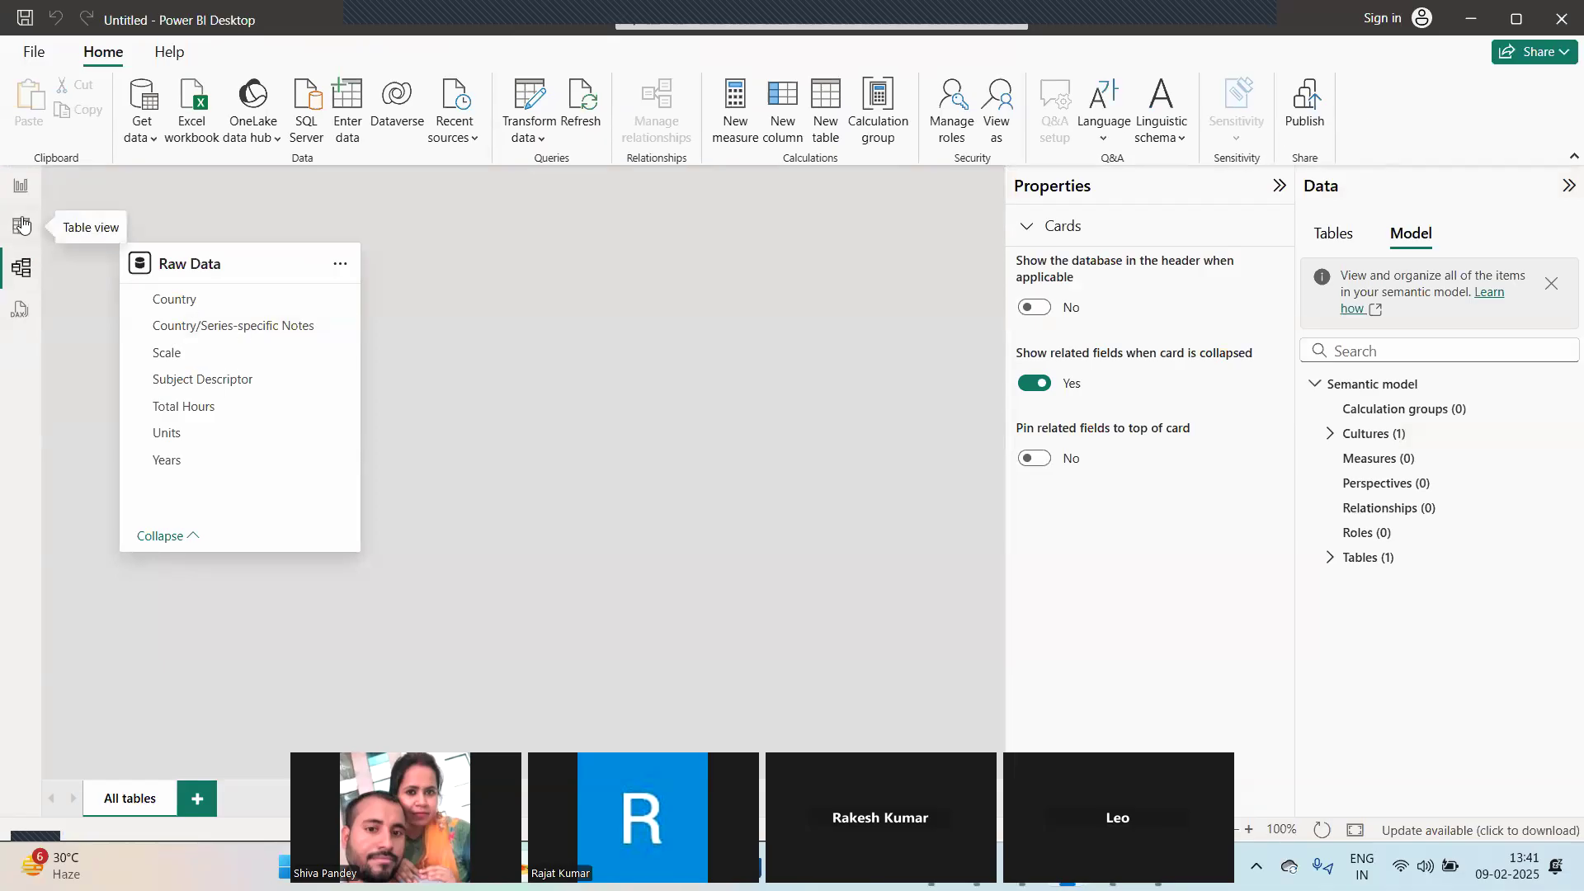
{"action": "left_click", "coordinate": [22, 224]}
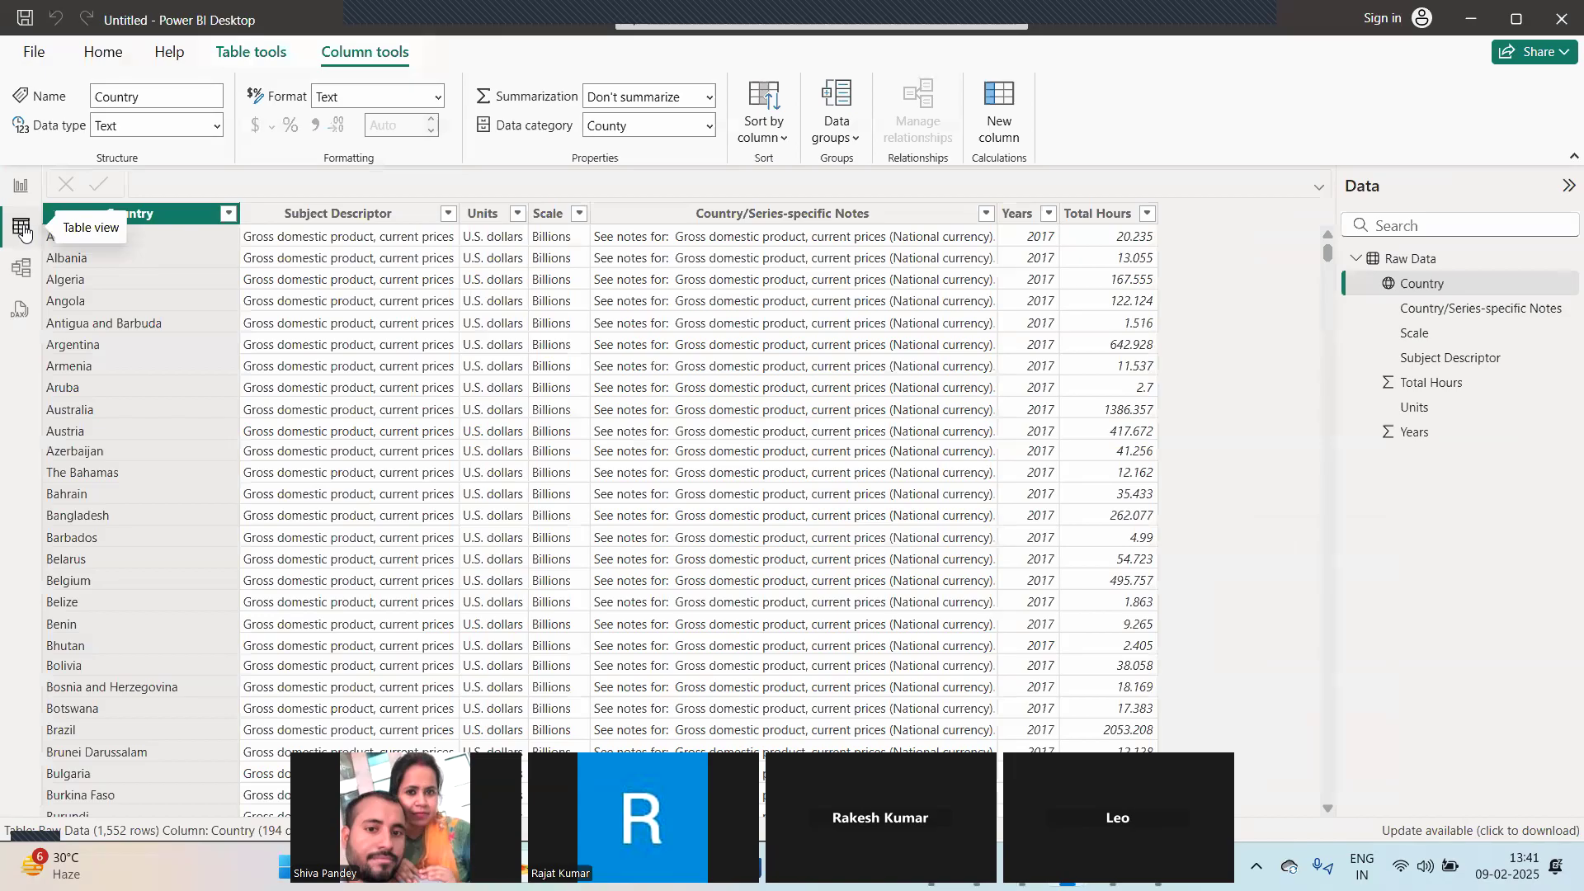
Review the data category options for the Country column in the Raw Data table.
{"action": "mouse_move", "coordinate": [755, 7]}
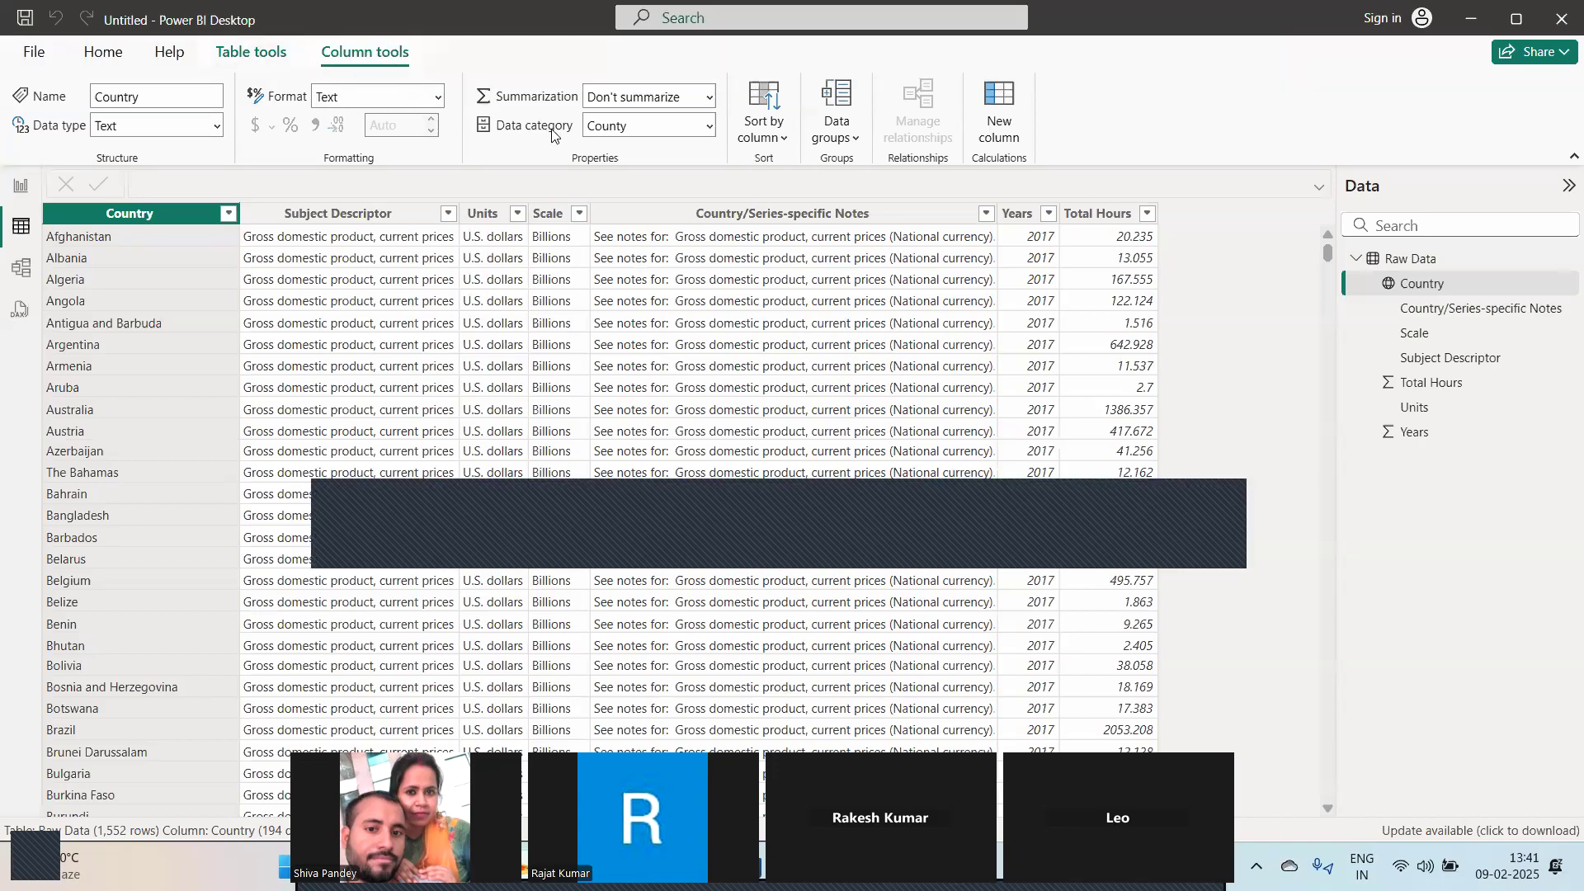
{"action": "left_click", "coordinate": [710, 128]}
{"action": "left_click", "coordinate": [635, 283]}
{"action": "left_click", "coordinate": [749, 510]}
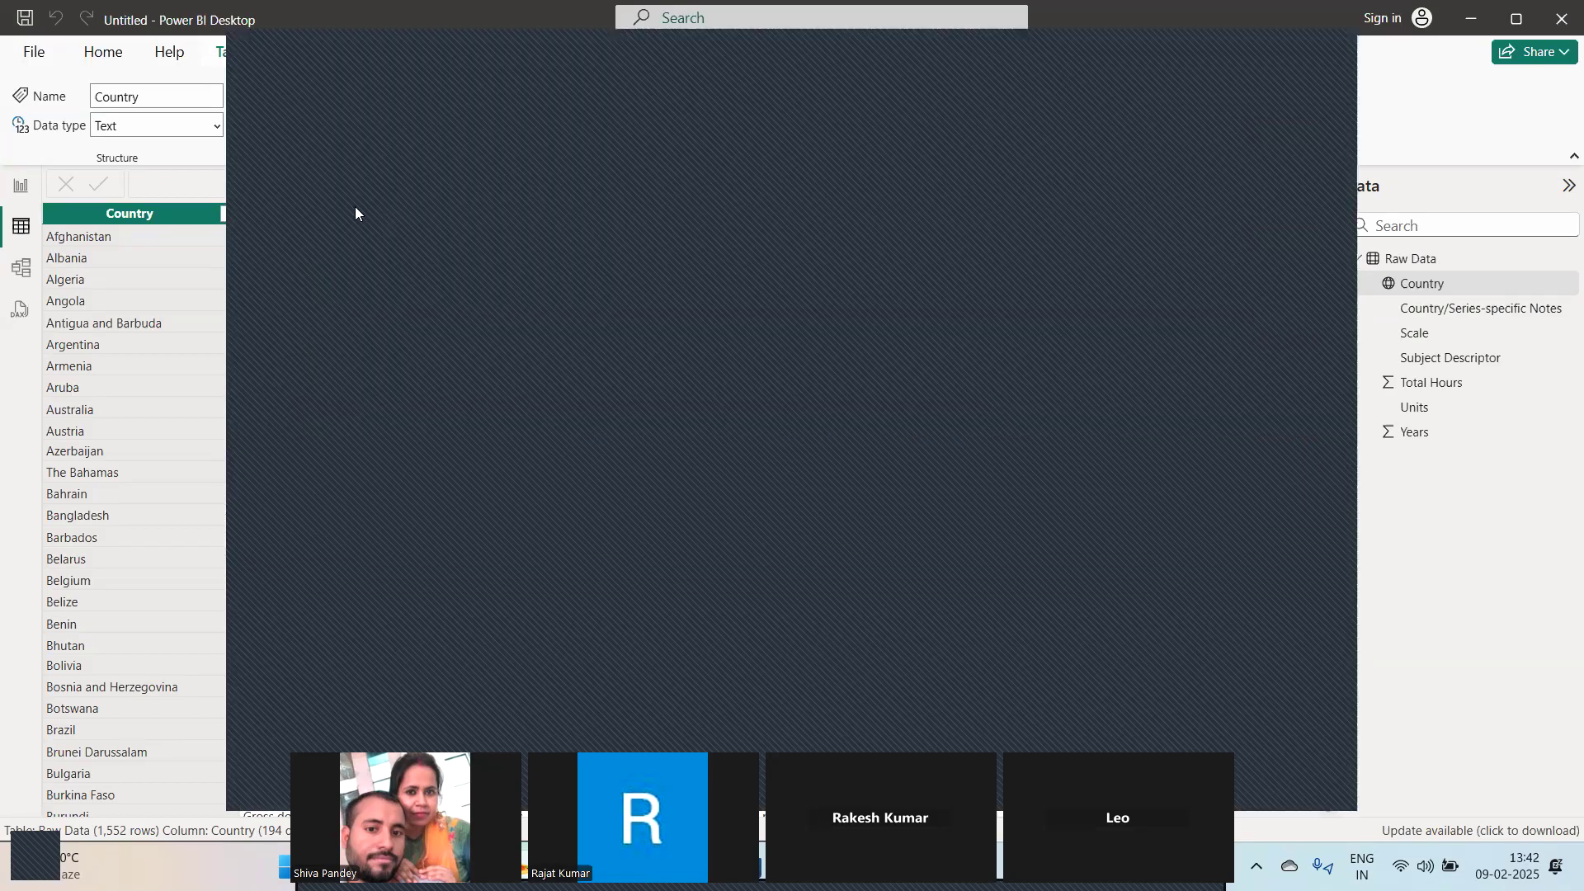
{"action": "left_click", "coordinate": [1348, 45]}
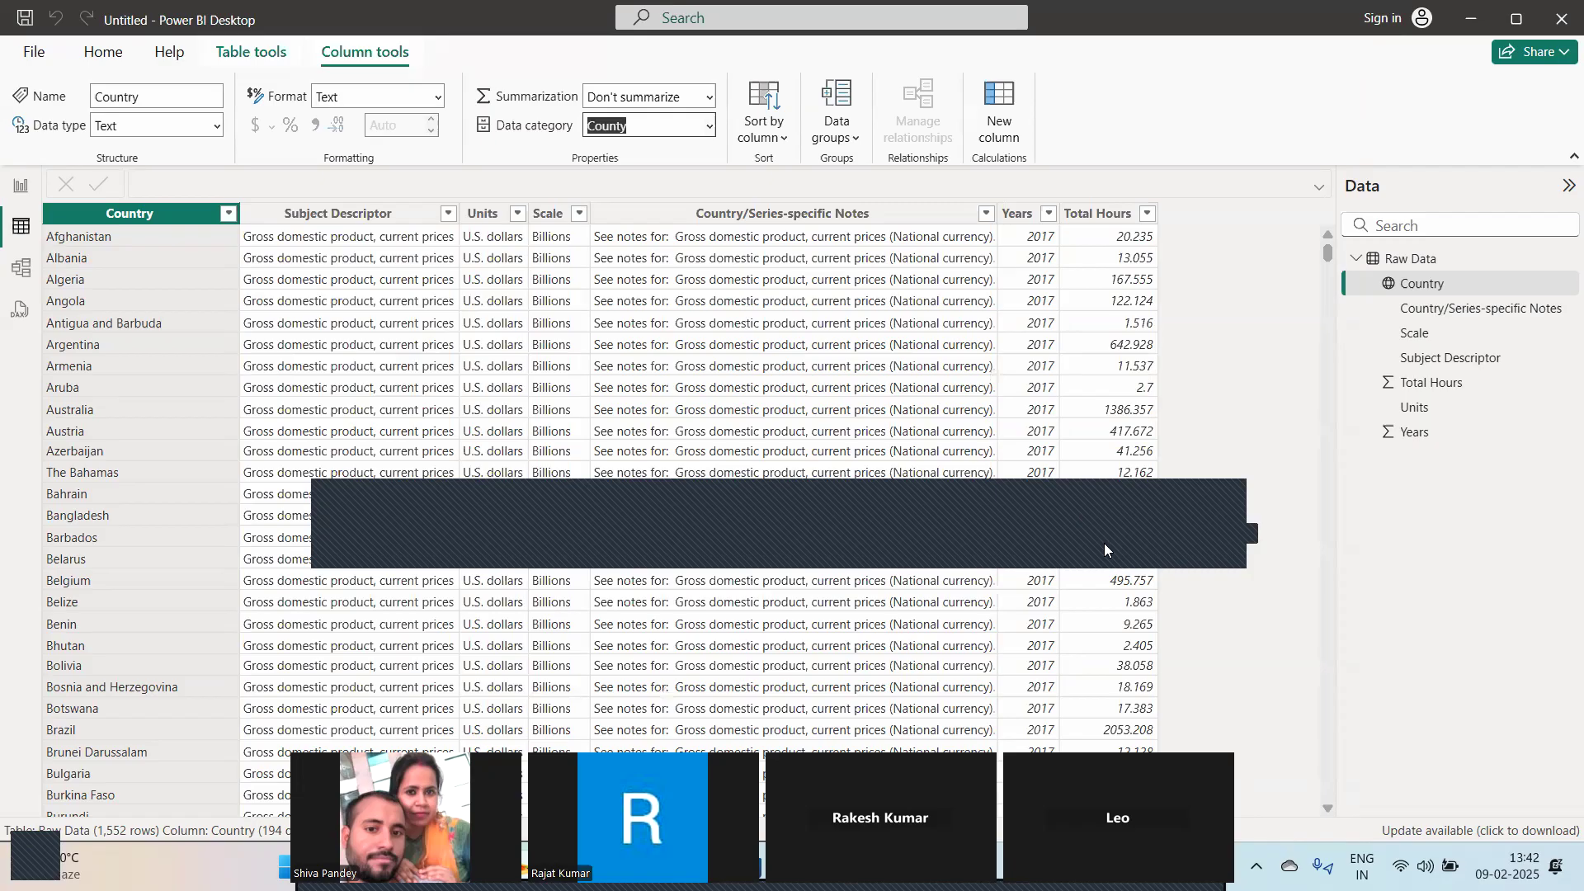
{"action": "left_click", "coordinate": [1112, 512]}
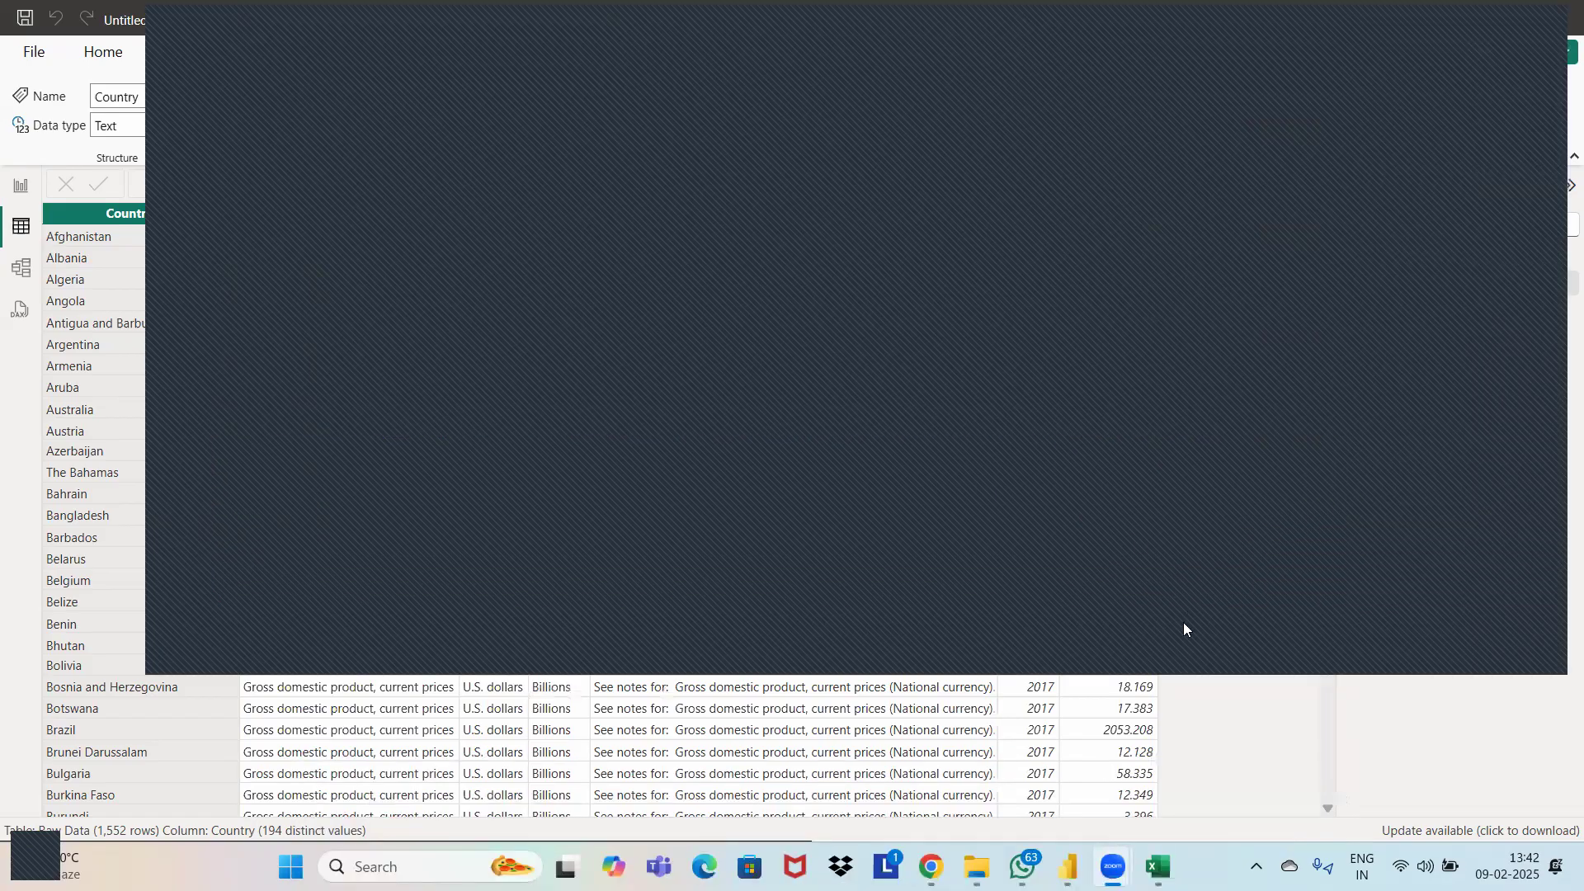